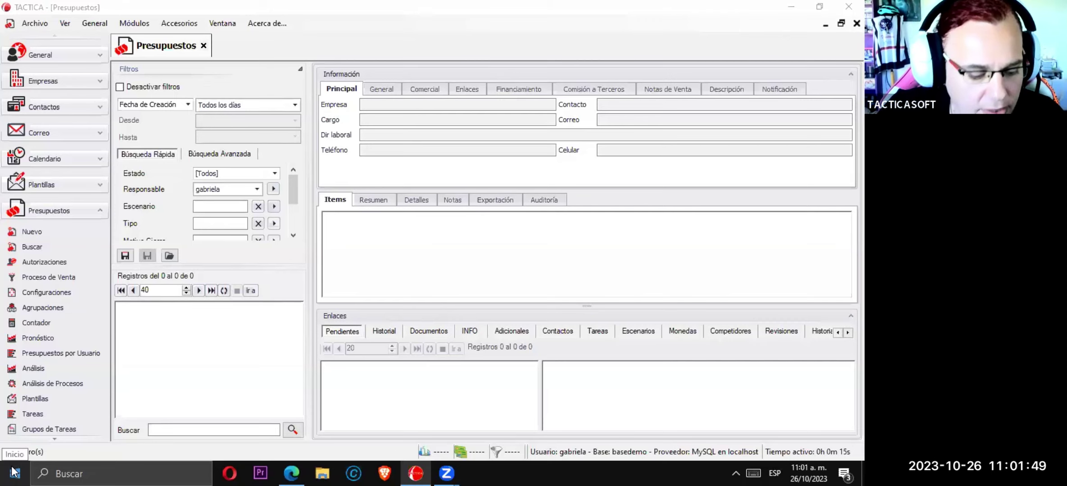
Launch Notepad++ from Start search with a new blank document, then return to TACTICA
click(14, 471)
text(note)
click(104, 165)
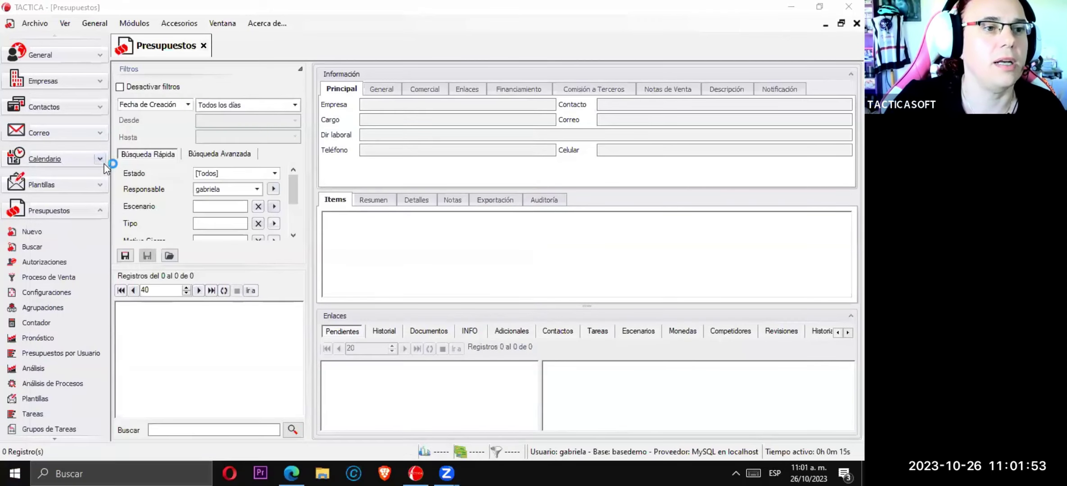
key(ctrl+n)
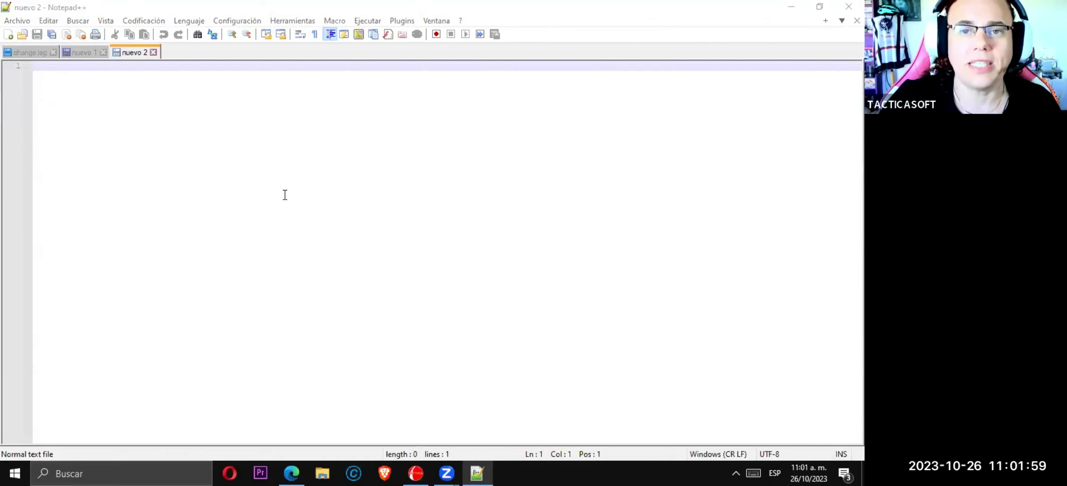
click(415, 473)
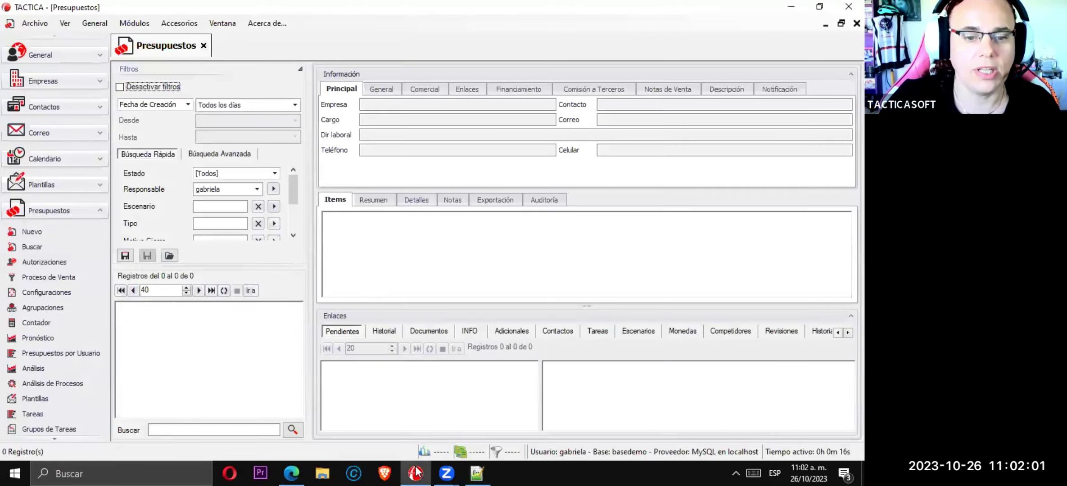
Open the Contabilidad > Principal module from the Módulos menu
click(89, 24)
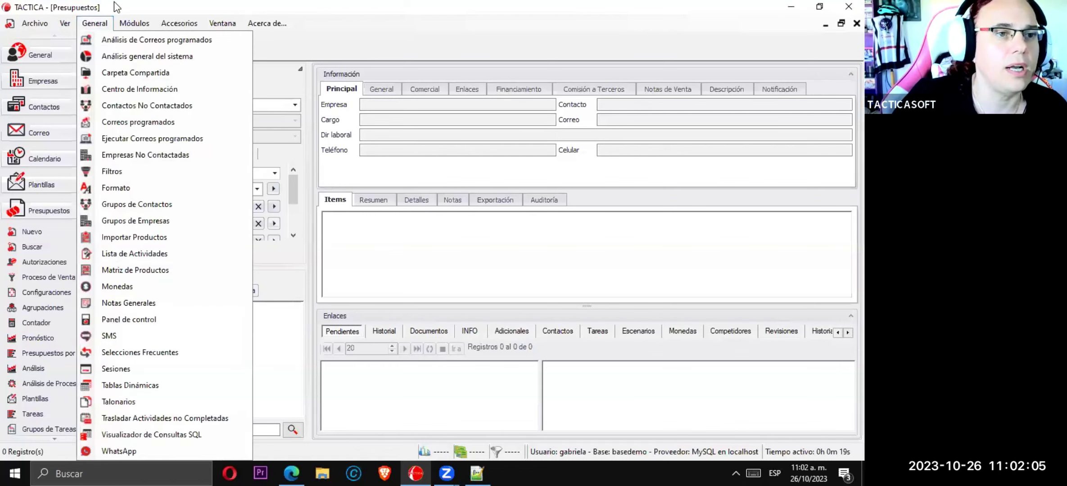
click(134, 23)
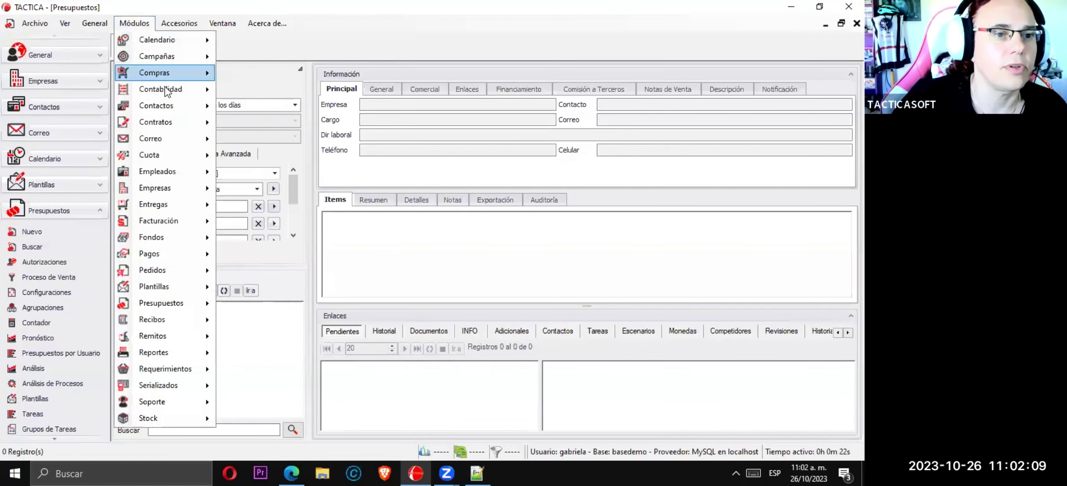
mouse_move(155, 88)
click(270, 87)
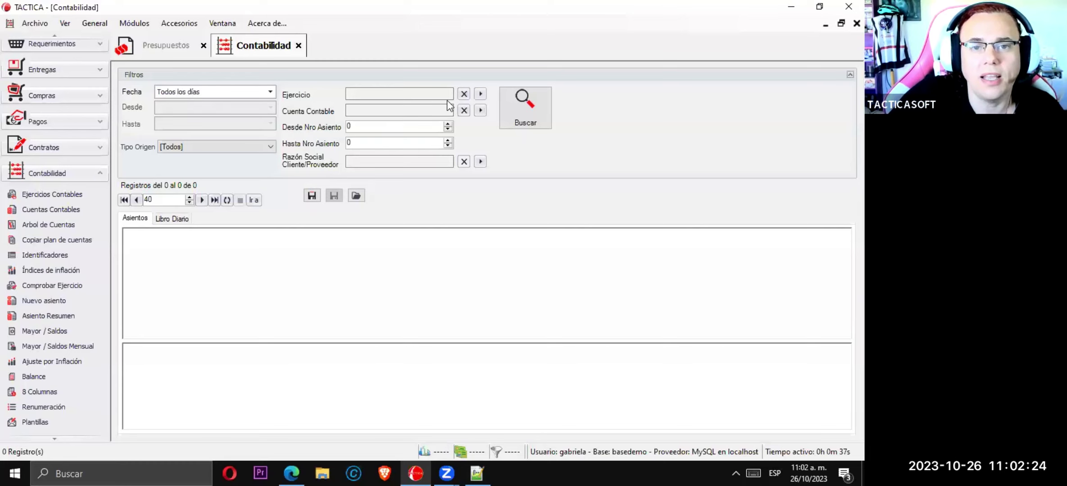
Filter the journal-entry search to fiscal year 2023 and load its entries
click(480, 94)
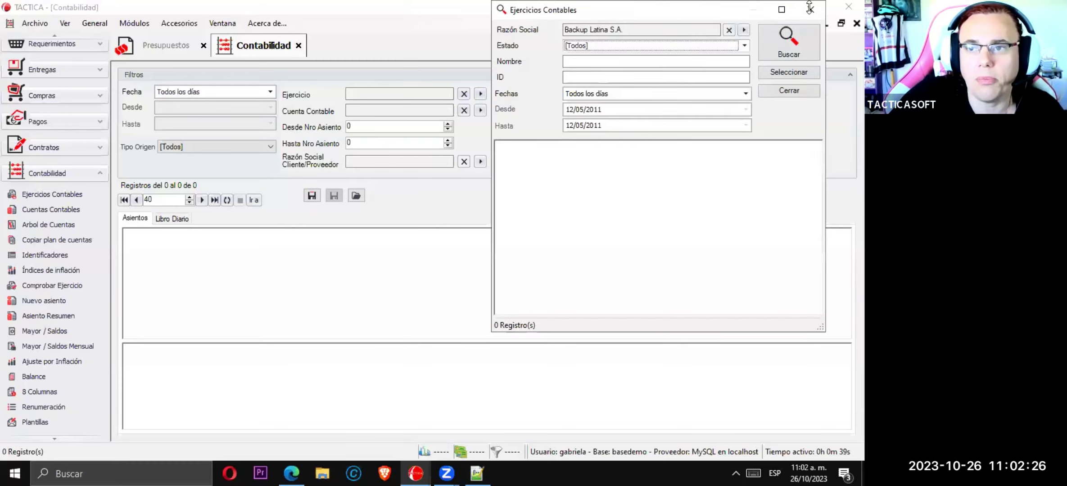
drag(604, 9, 193, 141)
click(351, 164)
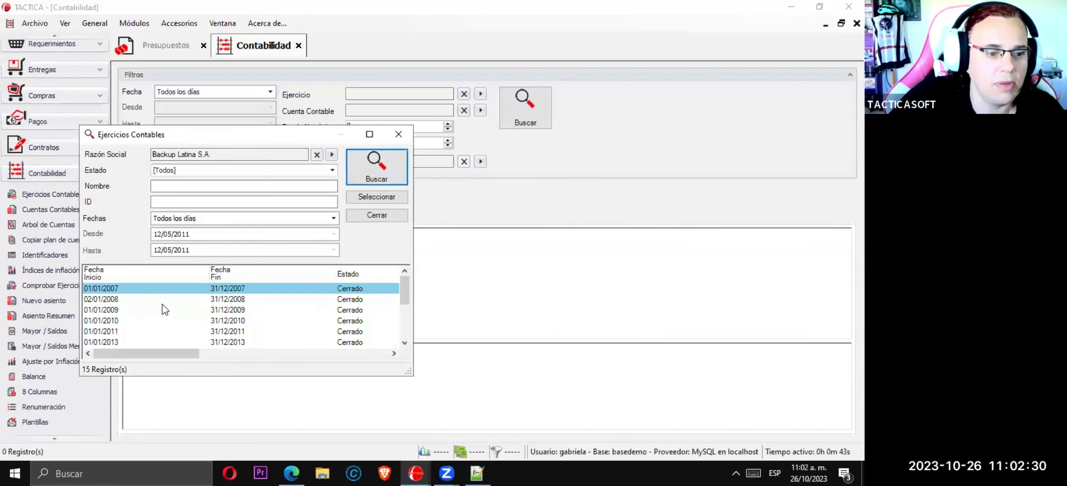
scroll(403, 291, down, 2)
scroll(403, 315, up, 2)
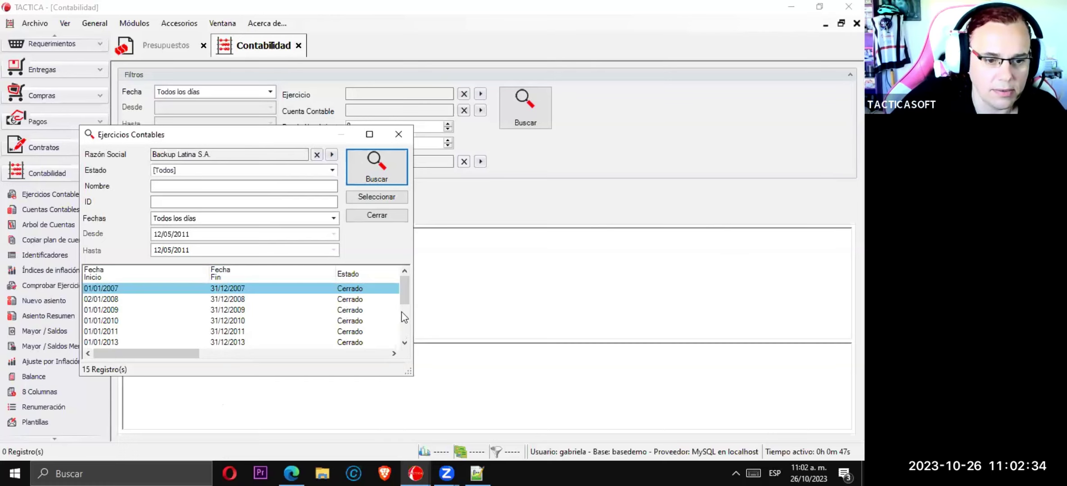
scroll(405, 324, down, 3)
double_click(255, 332)
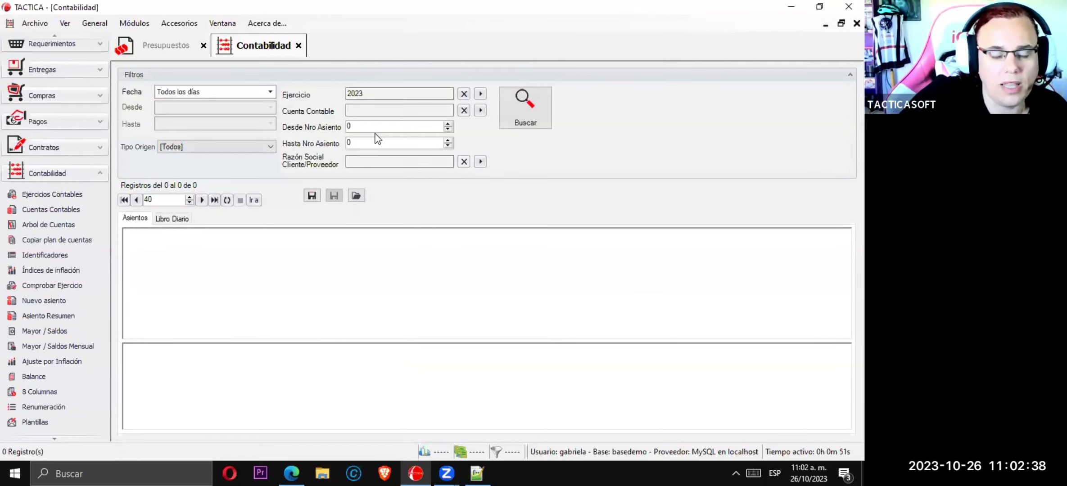
click(523, 112)
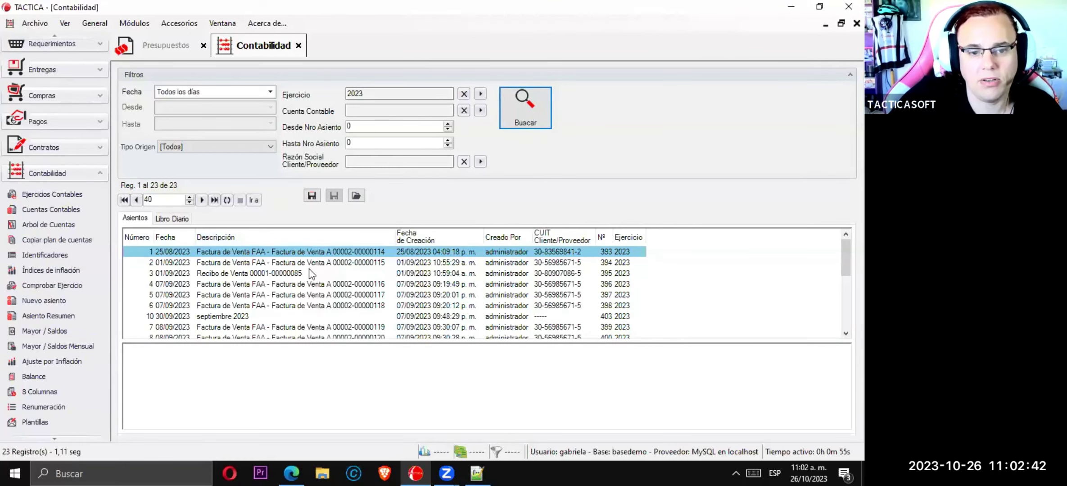
Review the lines of entry 2 and the sales receipt, then switch to Libro Diario
click(310, 263)
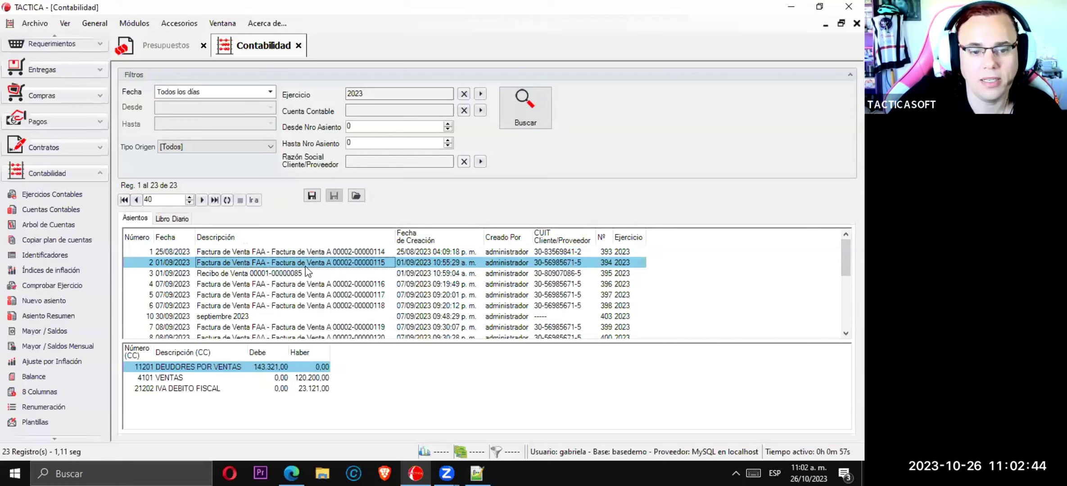
click(302, 272)
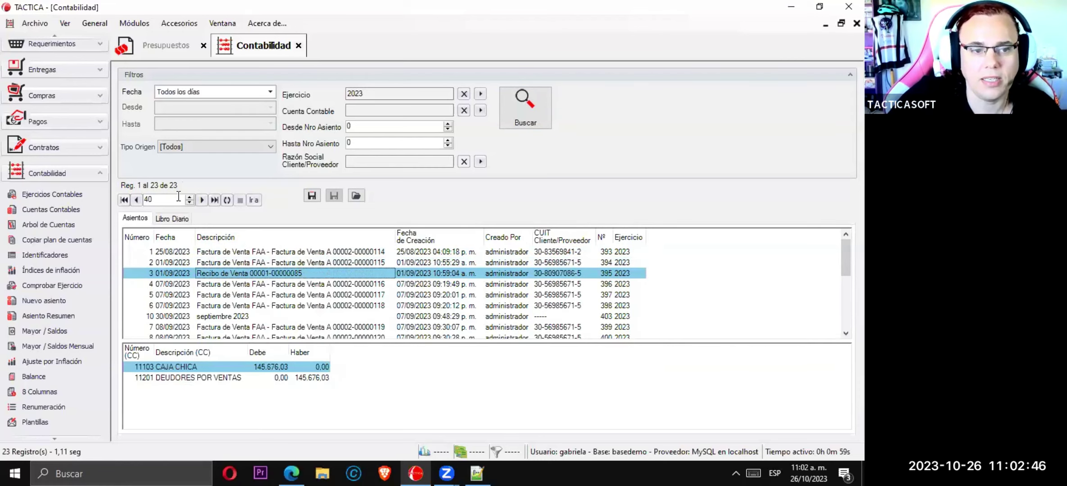
click(174, 218)
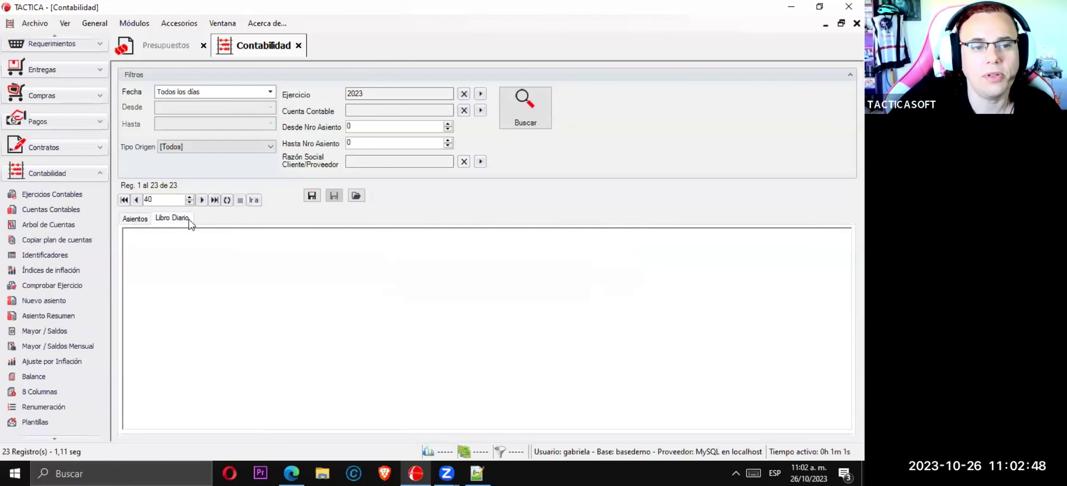
Load the 2023 Libro Diario lines, check the Exportar a... menu without exporting, then bring up Ejercicios Contables
click(527, 107)
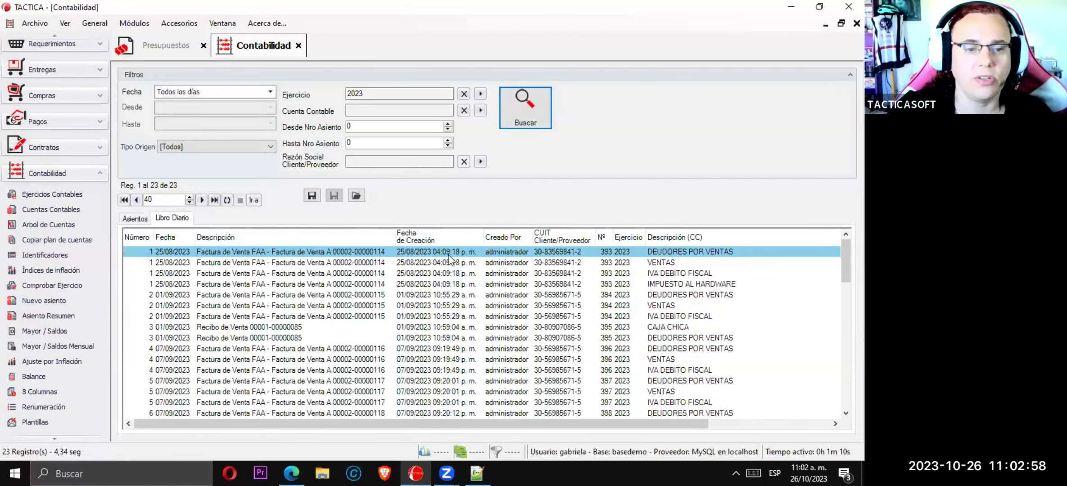
right_click(290, 253)
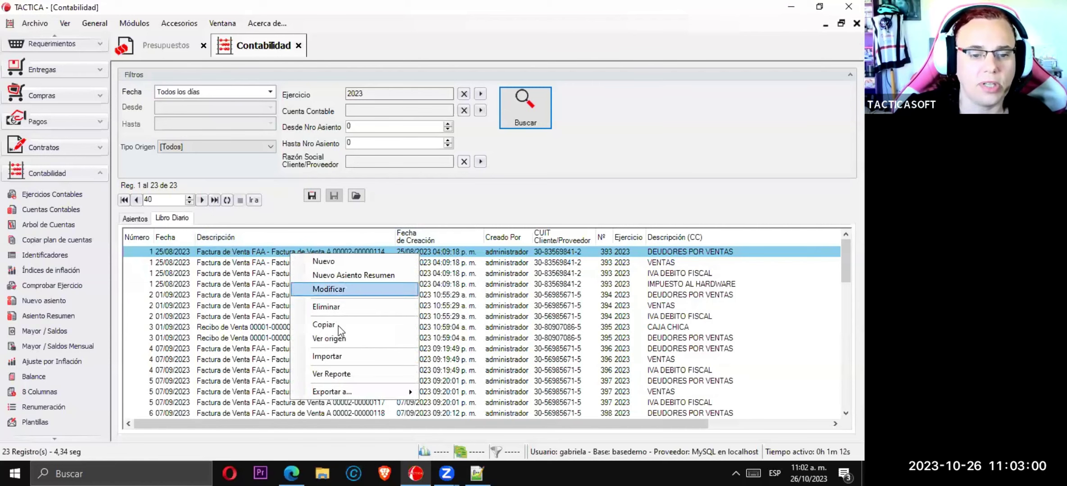
mouse_move(368, 386)
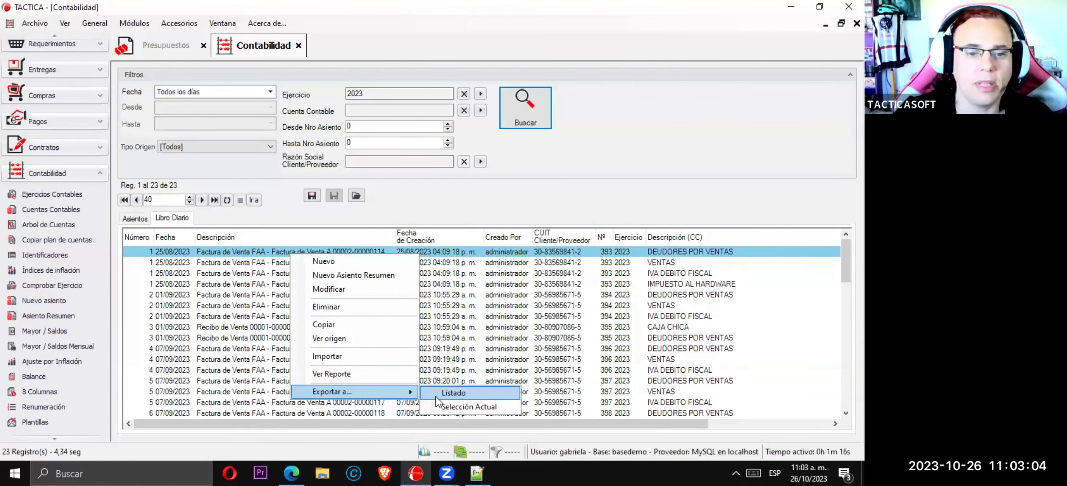
click(443, 196)
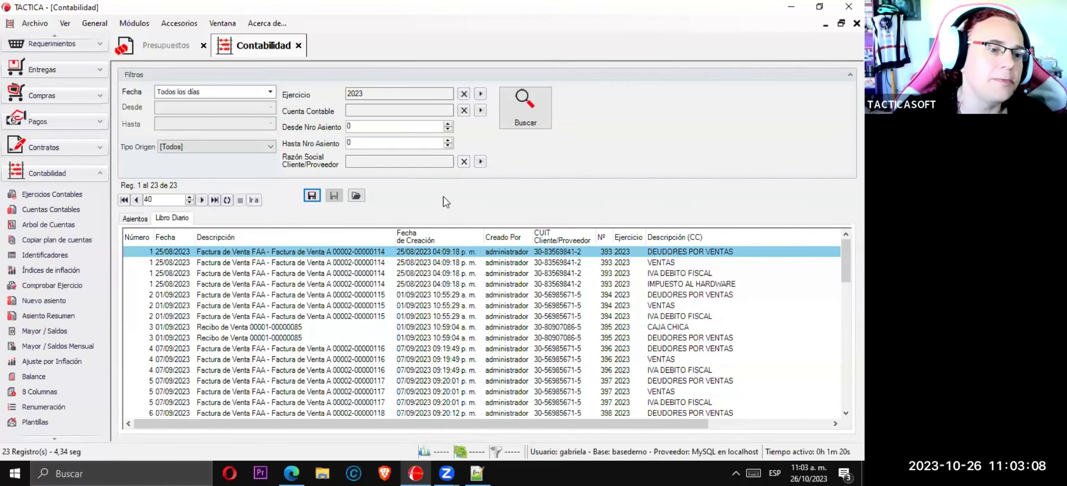
click(68, 195)
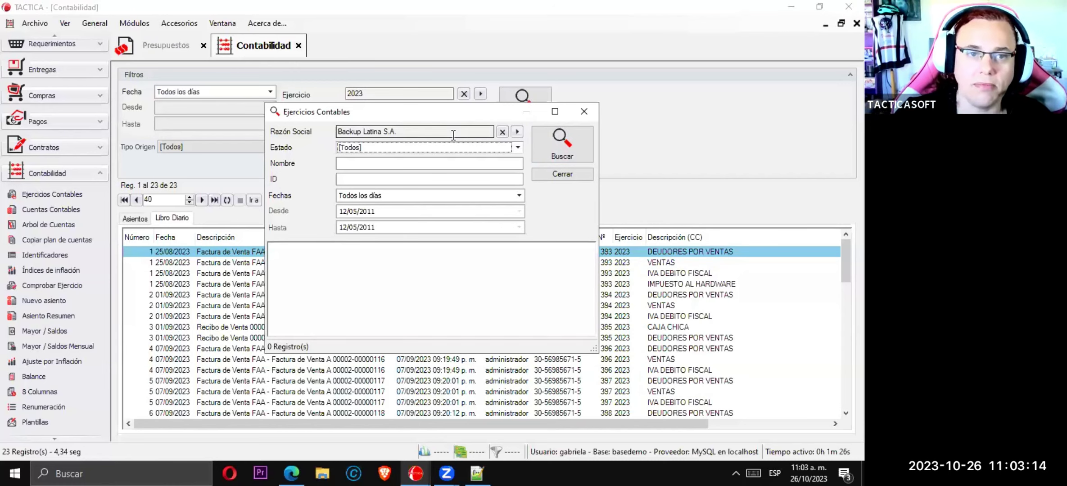
Check the company's fiscal entities list from the fiscal years search, then close it
click(612, 80)
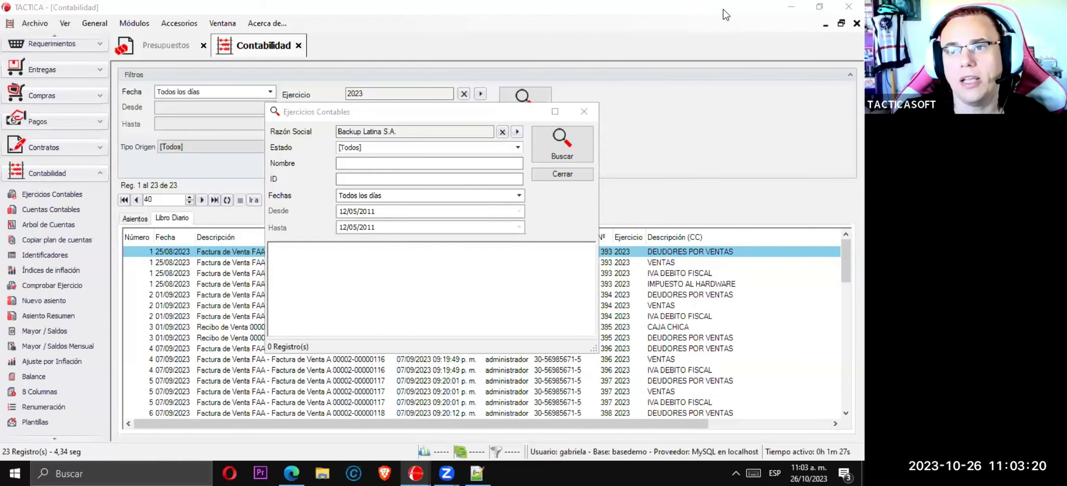
click(534, 267)
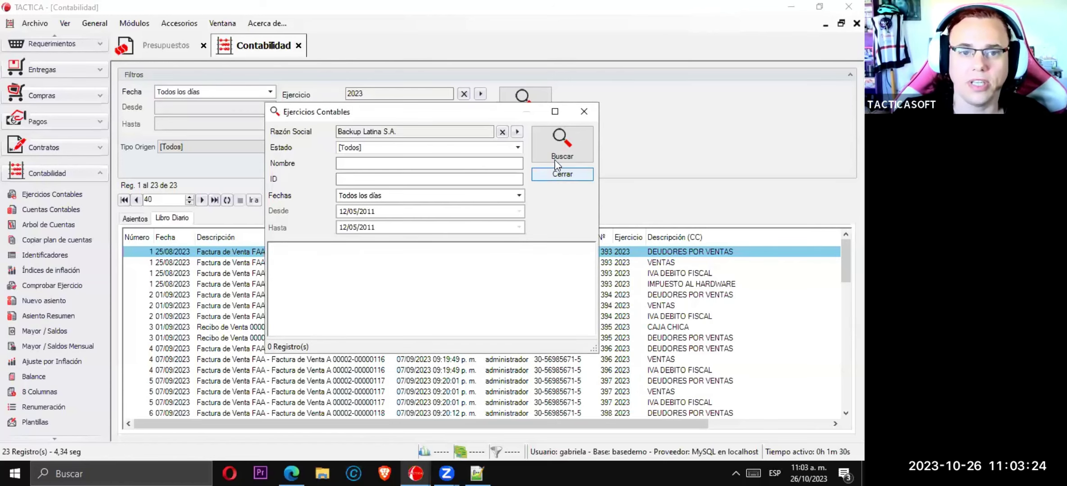
click(517, 132)
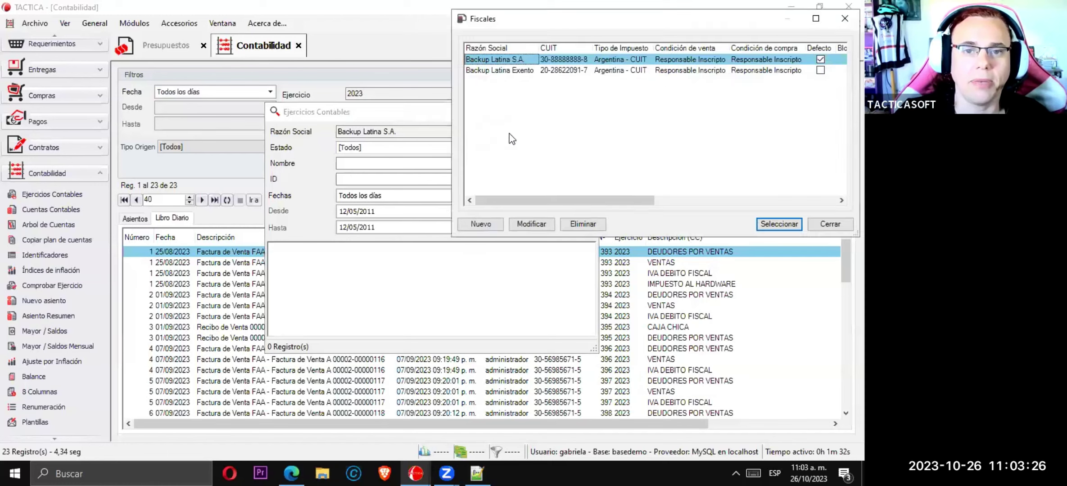
click(814, 229)
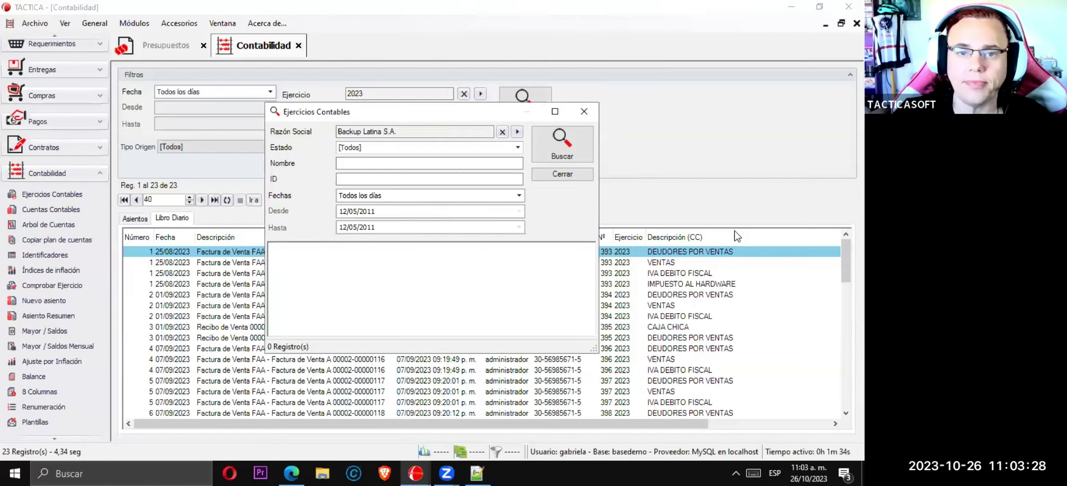
List all fiscal years and delete the 01/01/2024 fiscal year, confirming with Sí
click(572, 149)
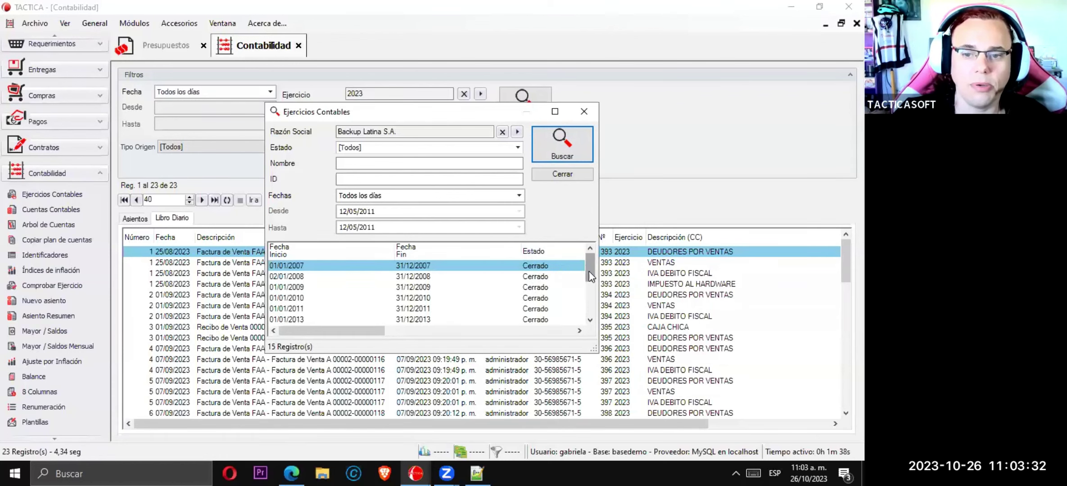
drag(589, 272, 592, 335)
click(423, 320)
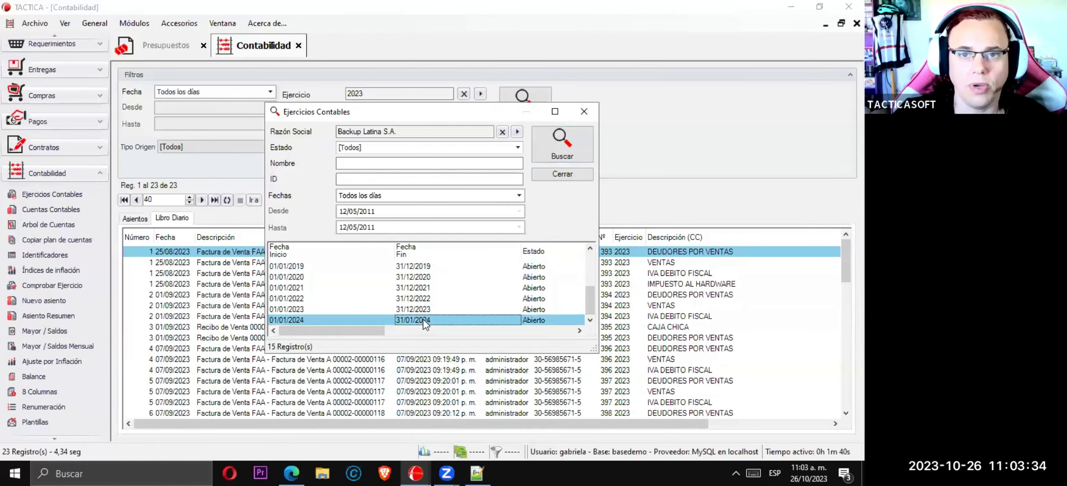
right_click(424, 320)
click(455, 350)
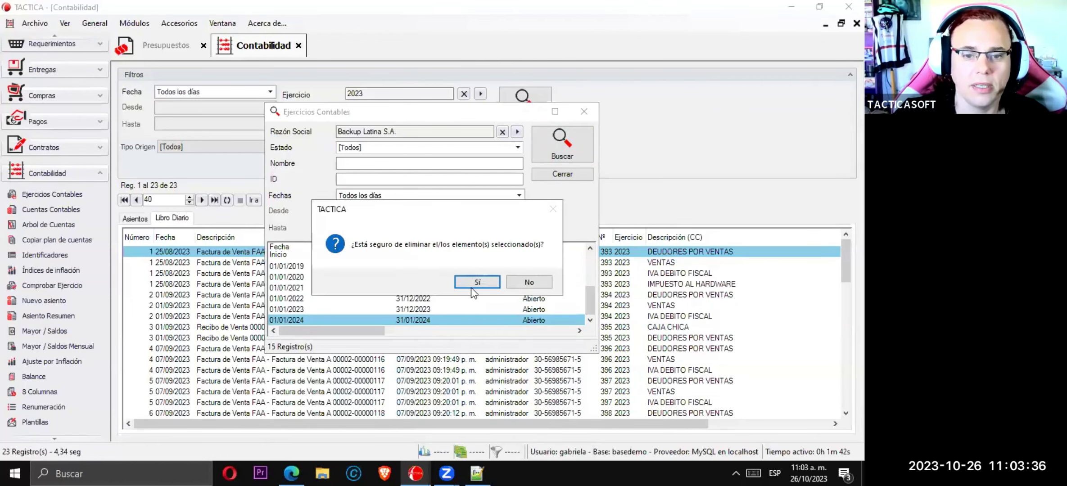
click(472, 283)
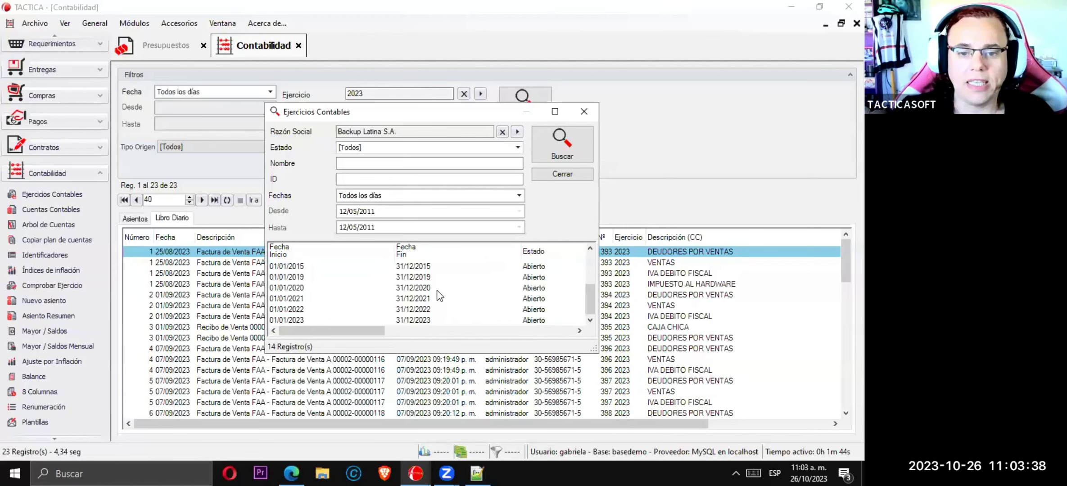
scroll(506, 290, up, 1)
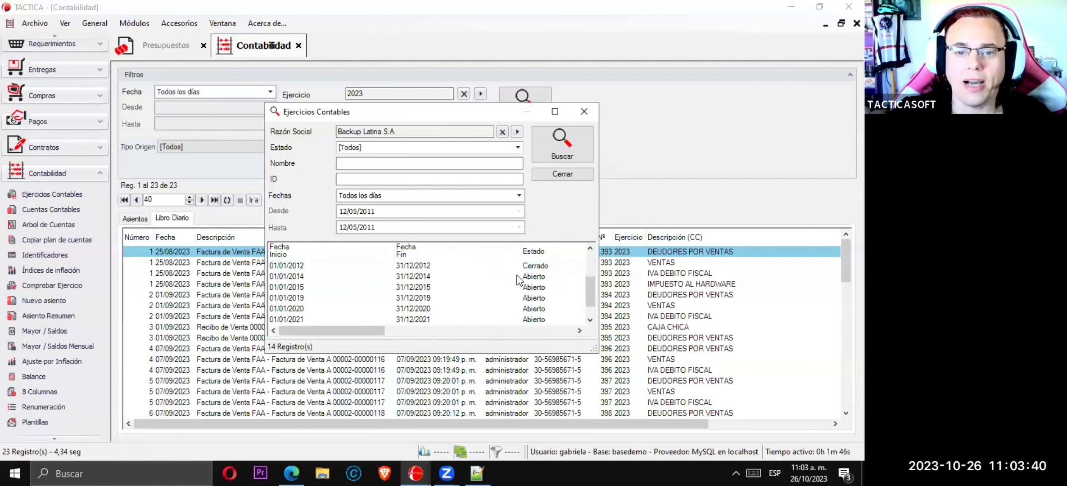
Create a new fiscal year record and enter its name, 2024
right_click(489, 297)
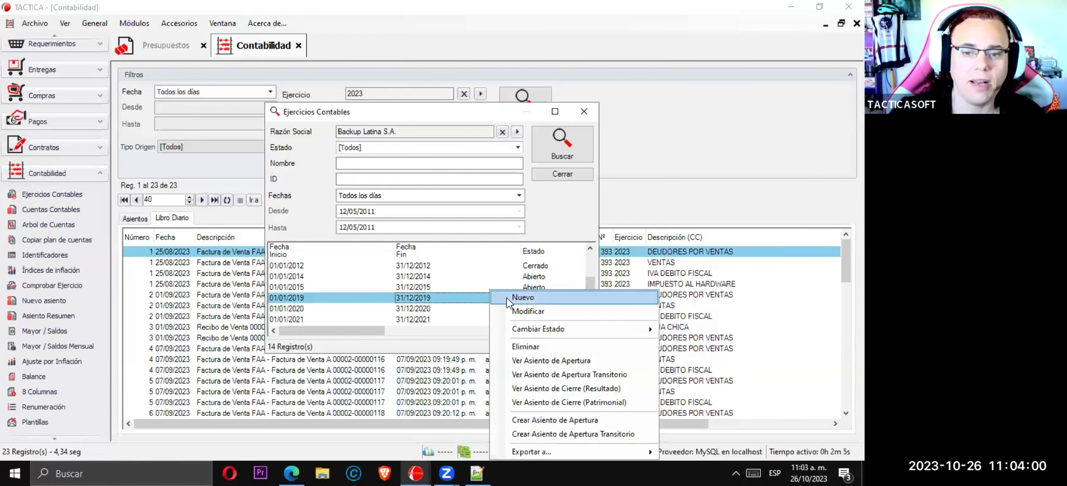
click(507, 298)
click(469, 212)
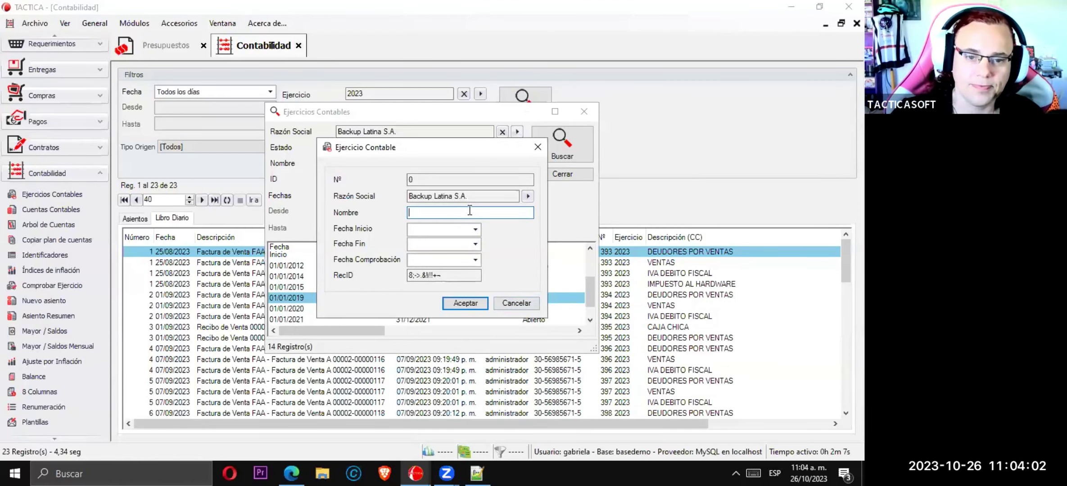
text(2024)
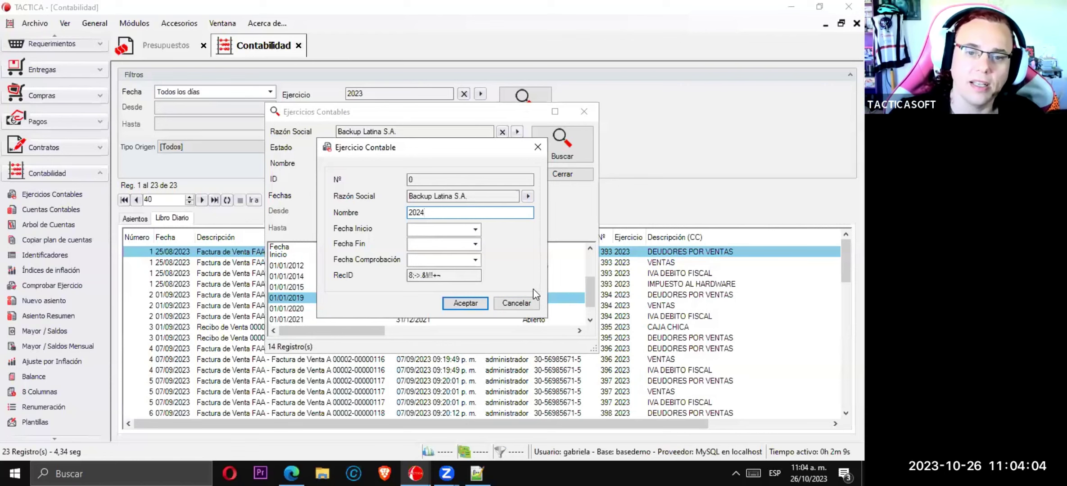
Set the Fecha Inicio to 01/01/2024 using the calendar
click(475, 229)
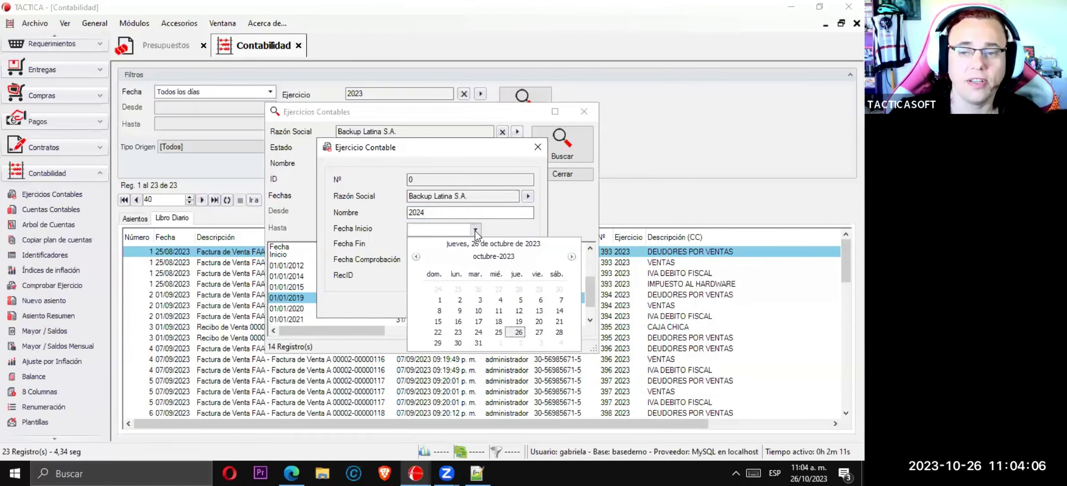
click(416, 257)
click(416, 257)
click(416, 256)
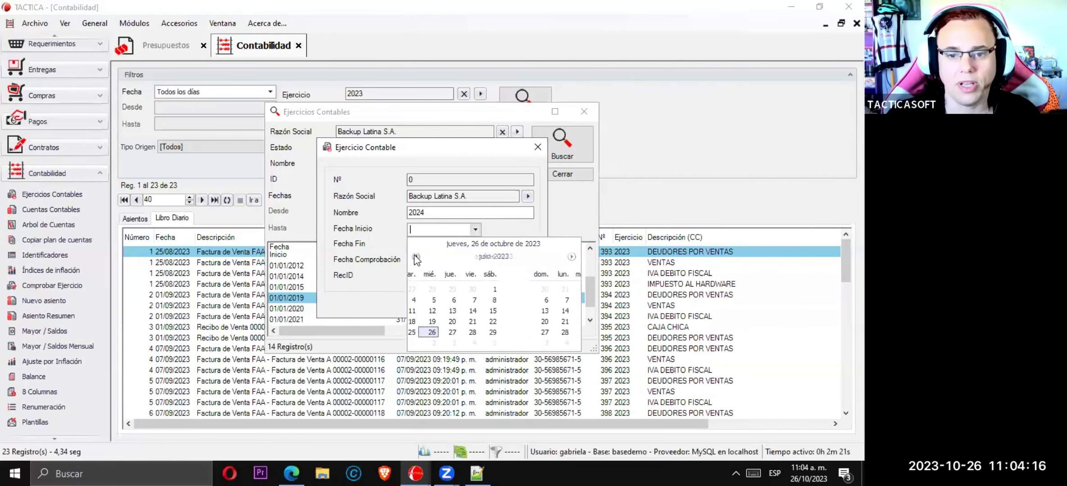
click(571, 256)
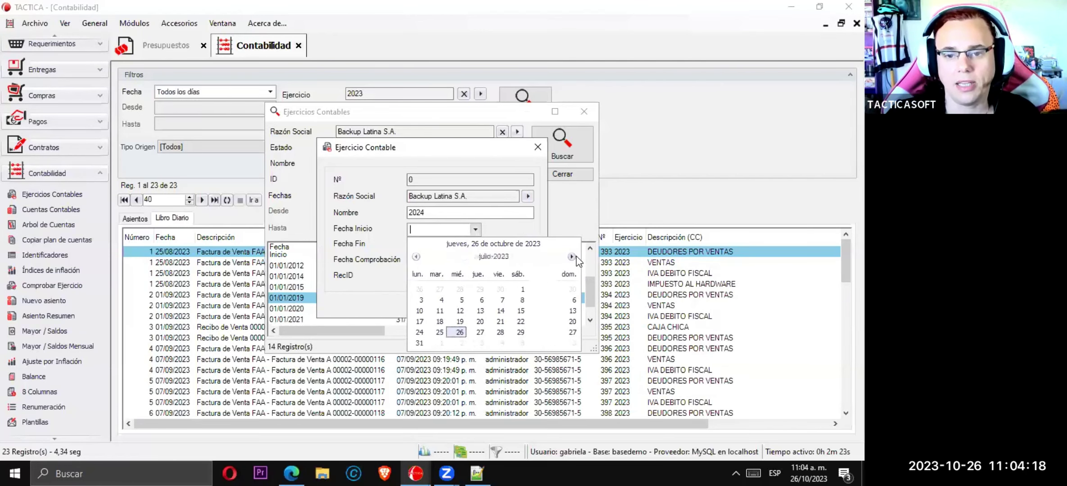
click(571, 257)
click(571, 257)
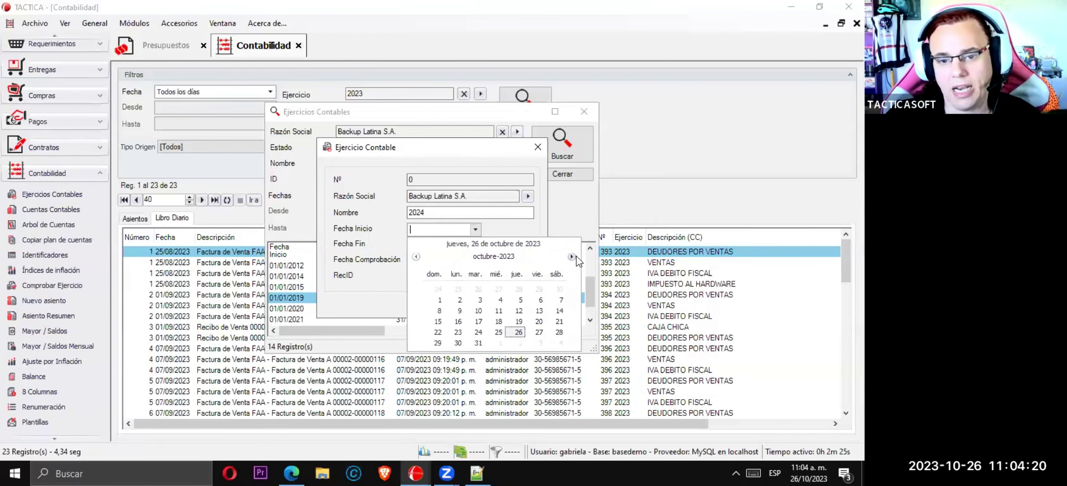
click(571, 257)
click(571, 257)
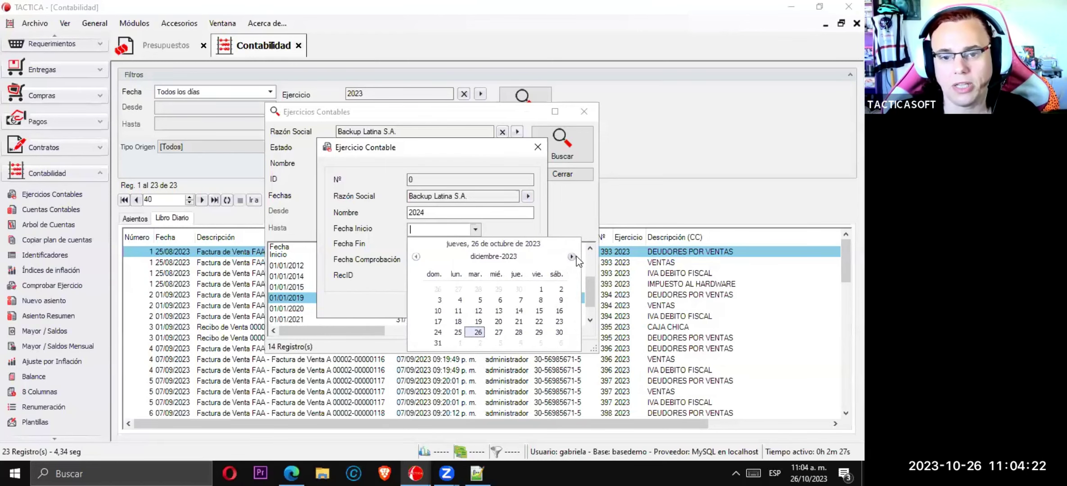
click(571, 257)
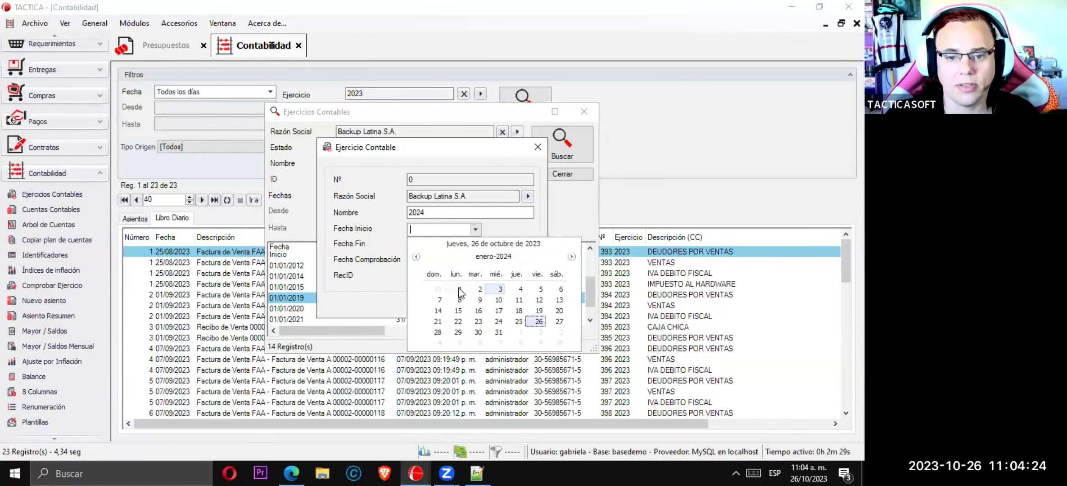
click(459, 288)
Navigate the Fecha Fin calendar to December
click(475, 245)
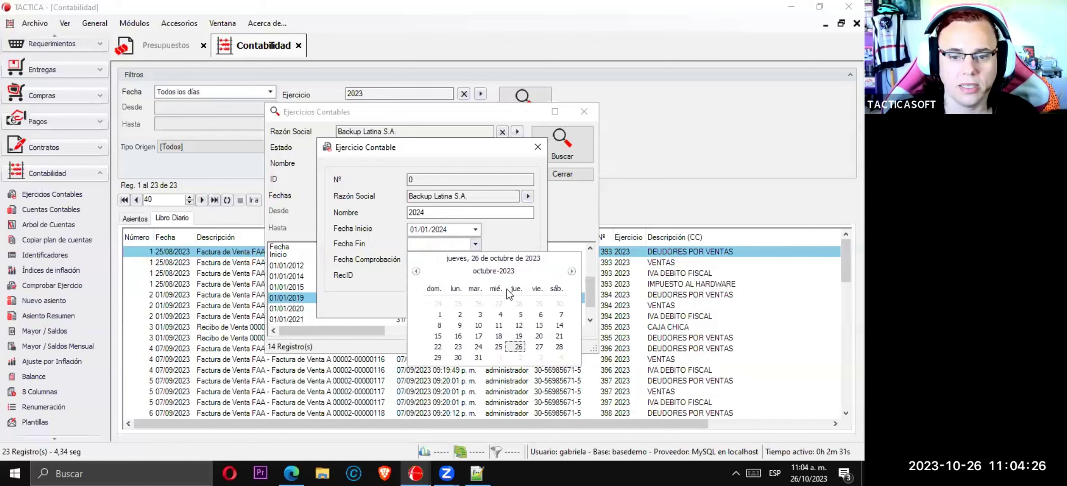
click(571, 271)
click(571, 271)
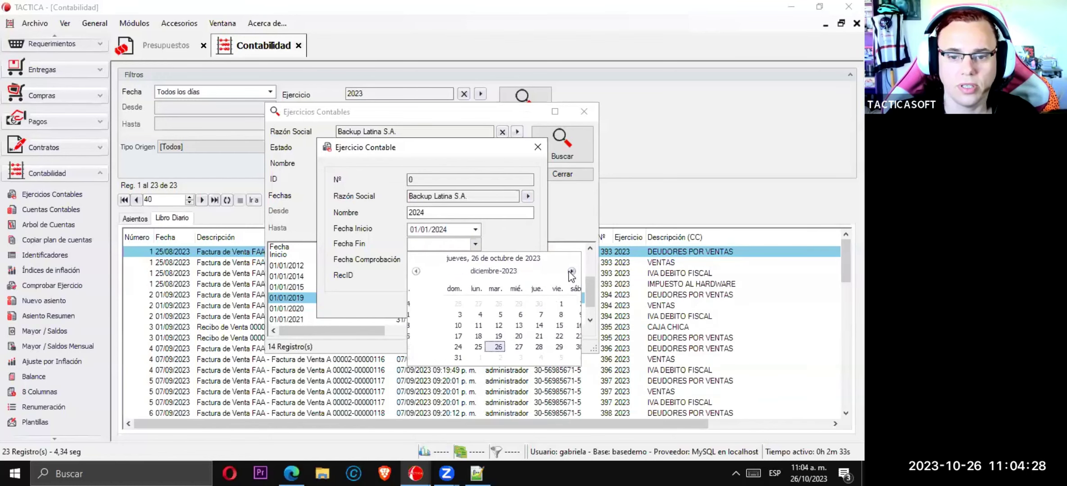
click(571, 271)
click(415, 272)
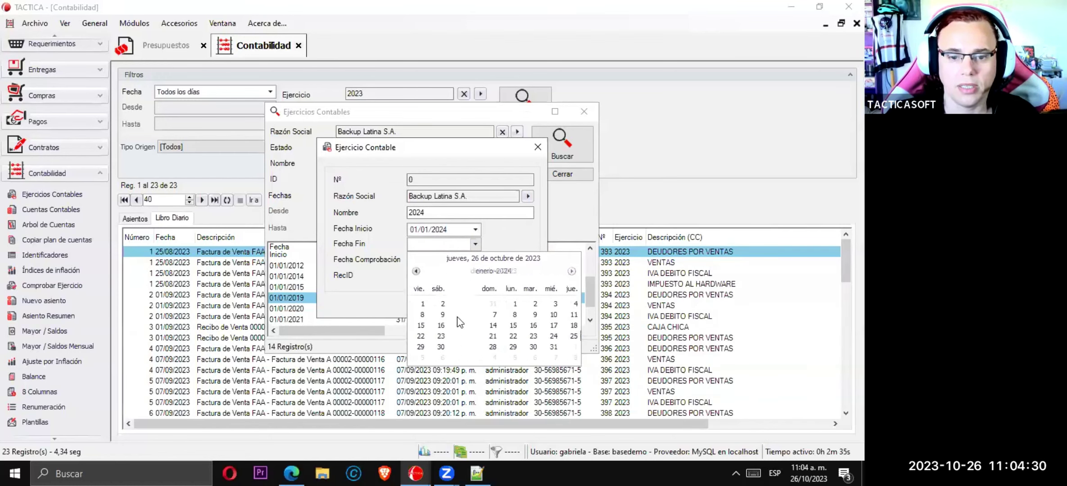
Set the Fecha Fin to 31/12/2024, correcting its year to 2024
click(438, 357)
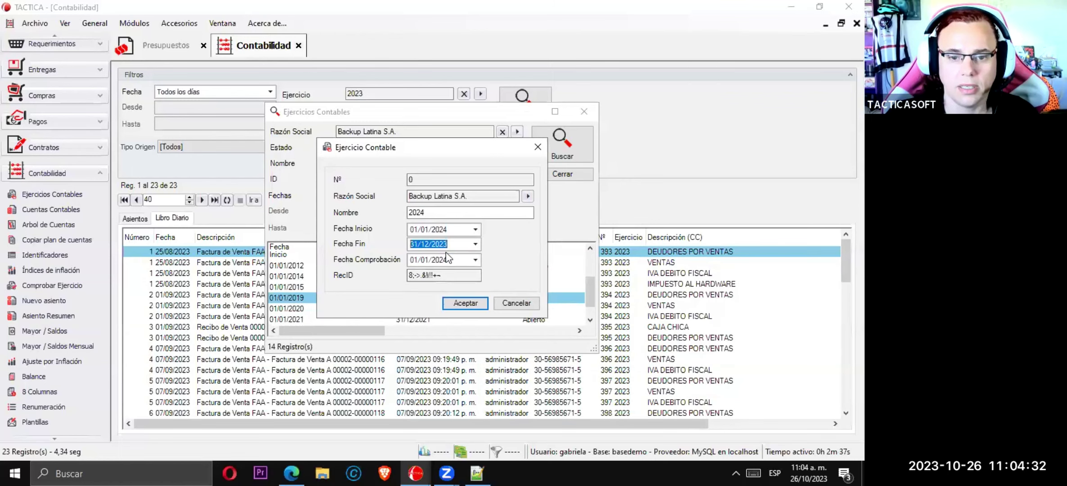
click(449, 257)
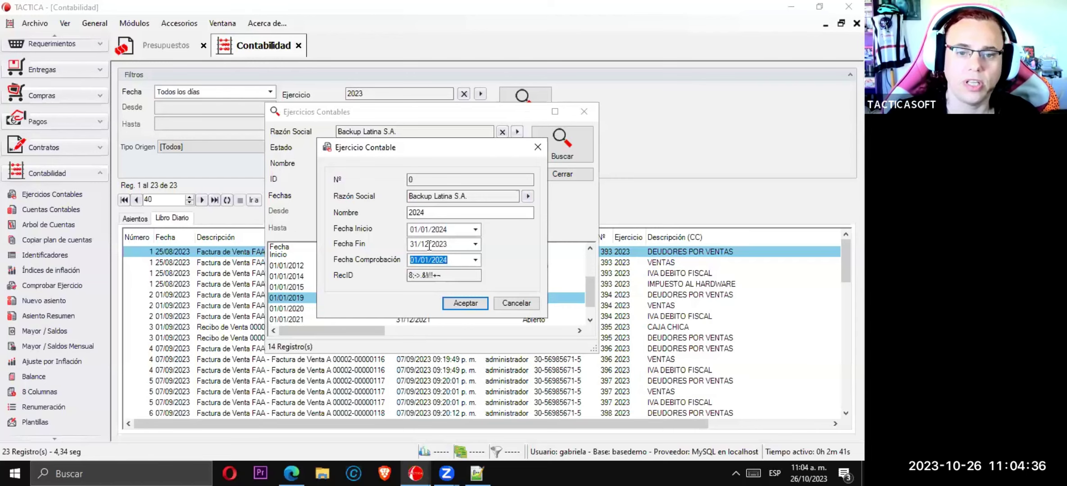
click(445, 246)
text(2024)
click(446, 246)
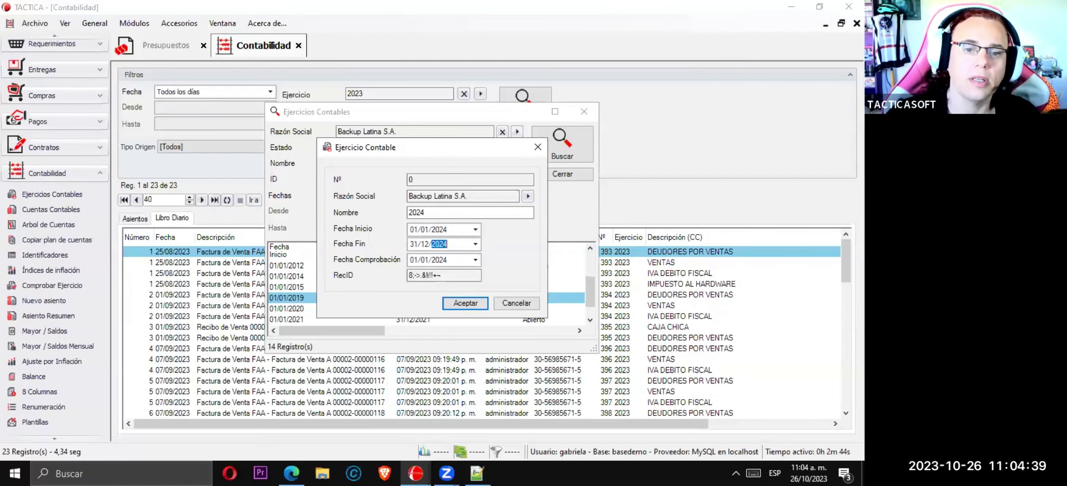
Adjust the Fecha Comprobación, save the fiscal year with Aceptar, and close Ejercicios Contables
click(458, 260)
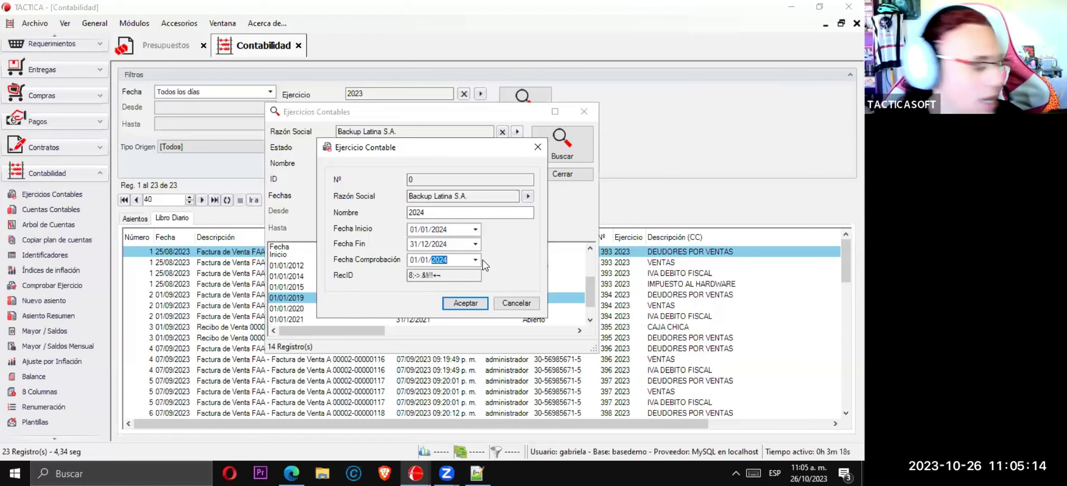
click(425, 259)
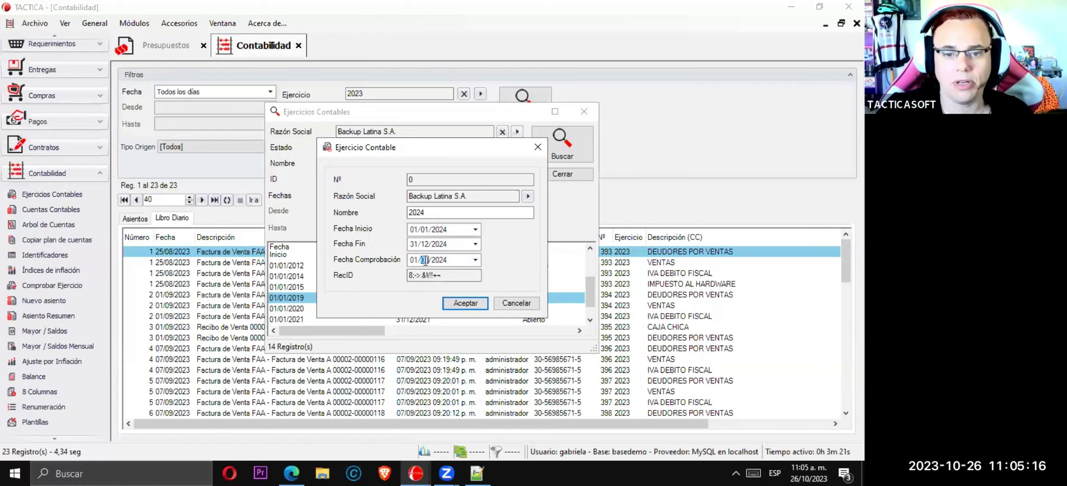
click(467, 304)
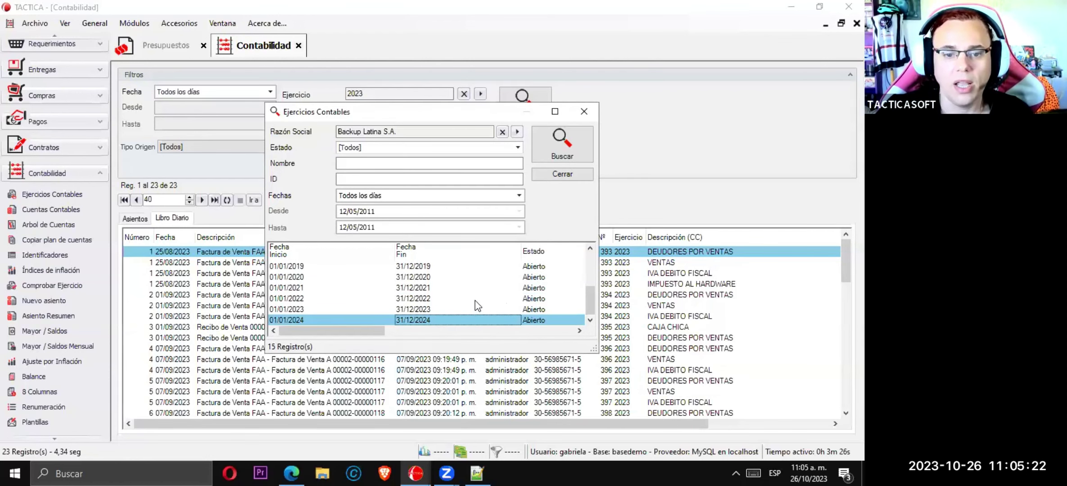
click(593, 112)
click(54, 226)
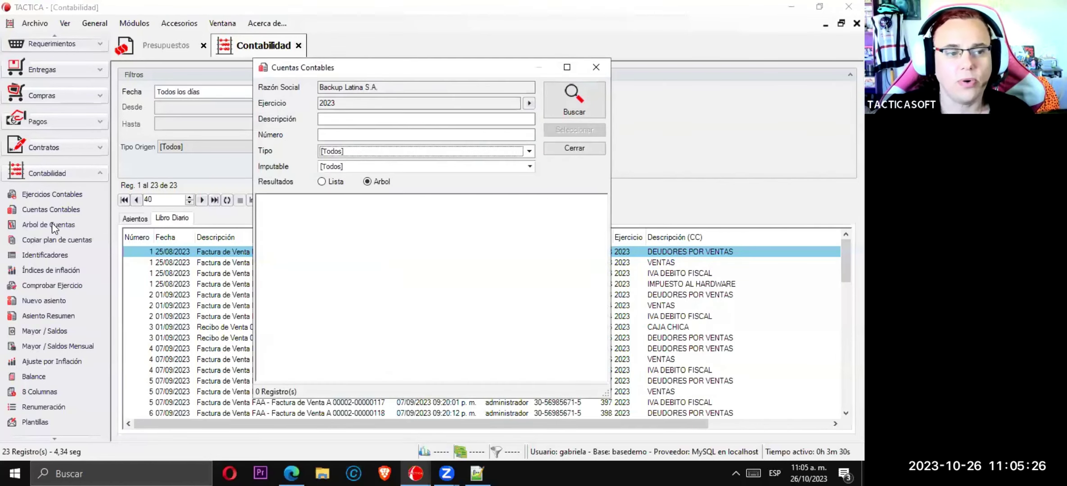
click(527, 103)
click(822, 53)
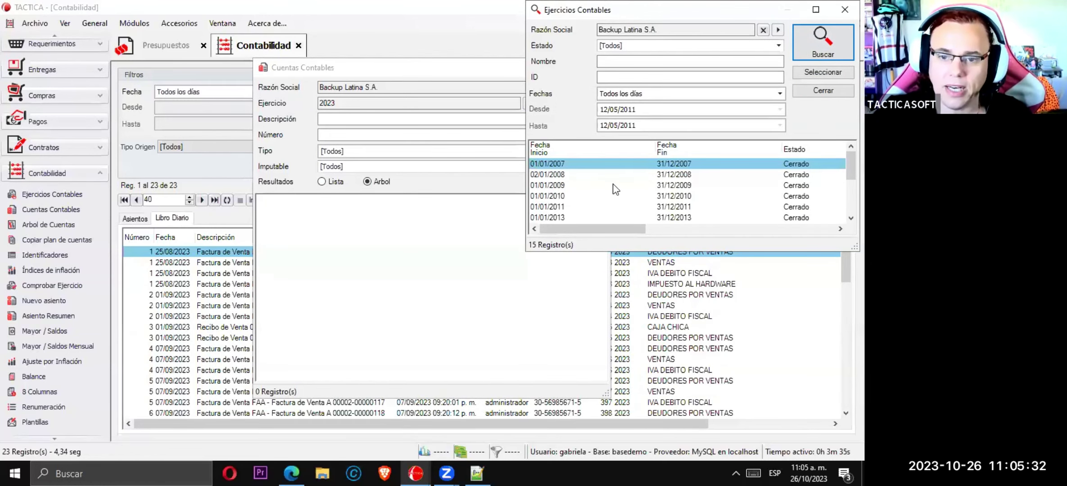
scroll(603, 198, down, 3)
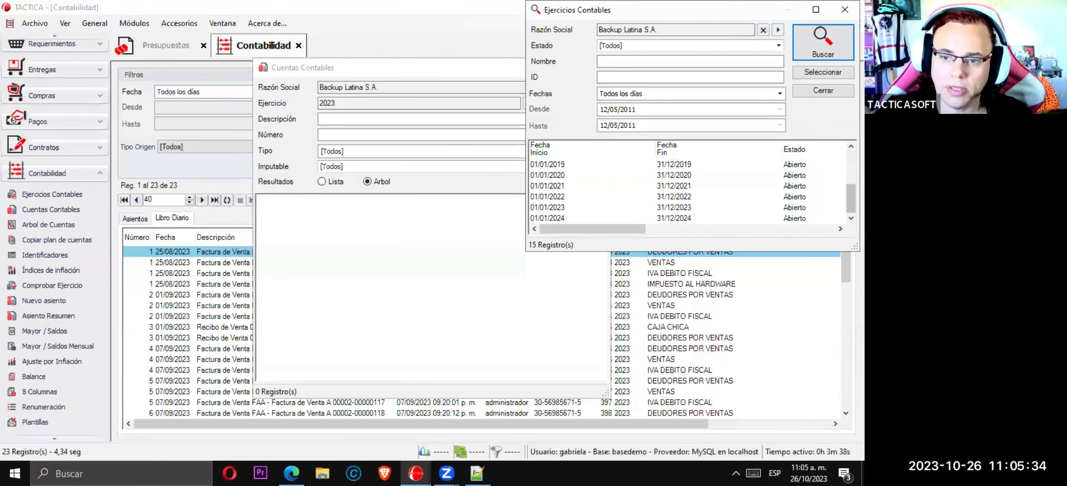
double_click(586, 219)
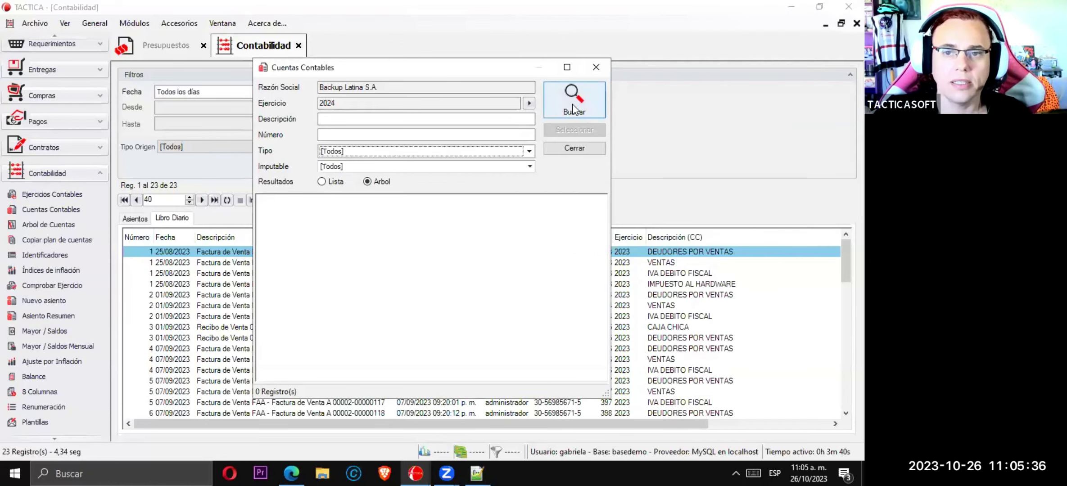
click(572, 105)
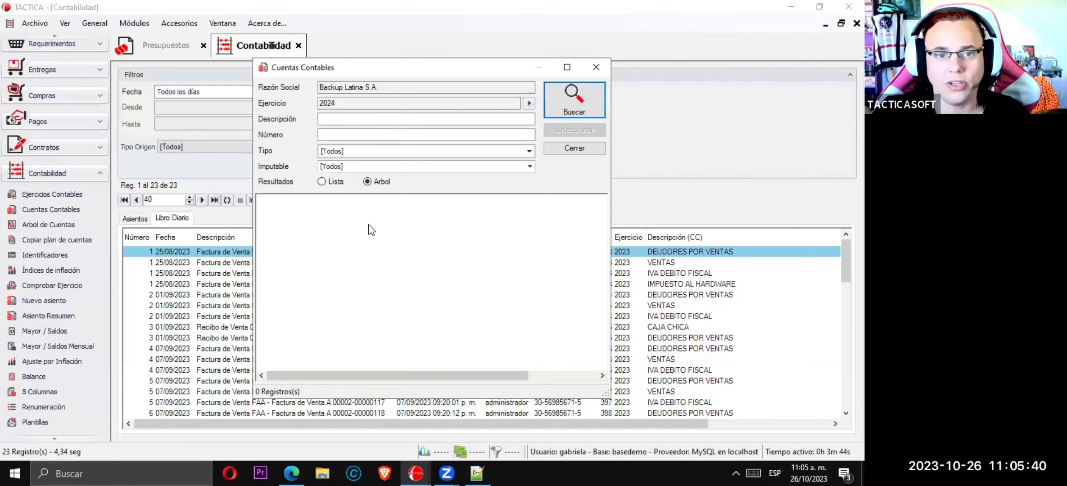
click(529, 103)
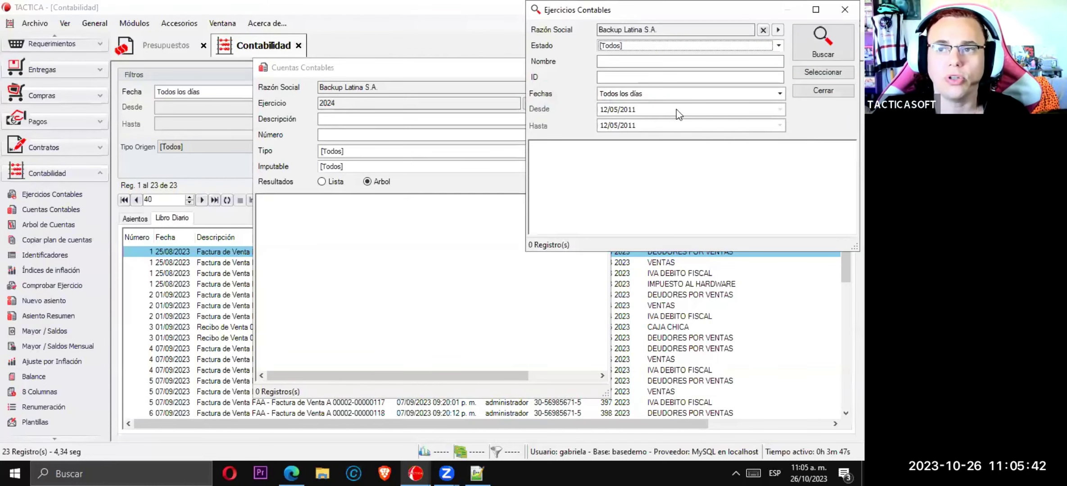
click(809, 42)
scroll(716, 219, down, 3)
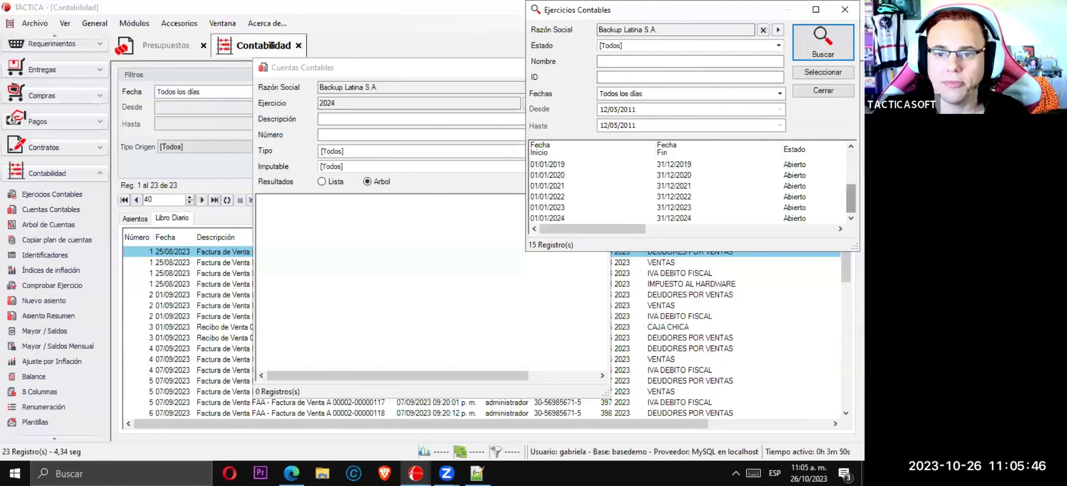
double_click(687, 207)
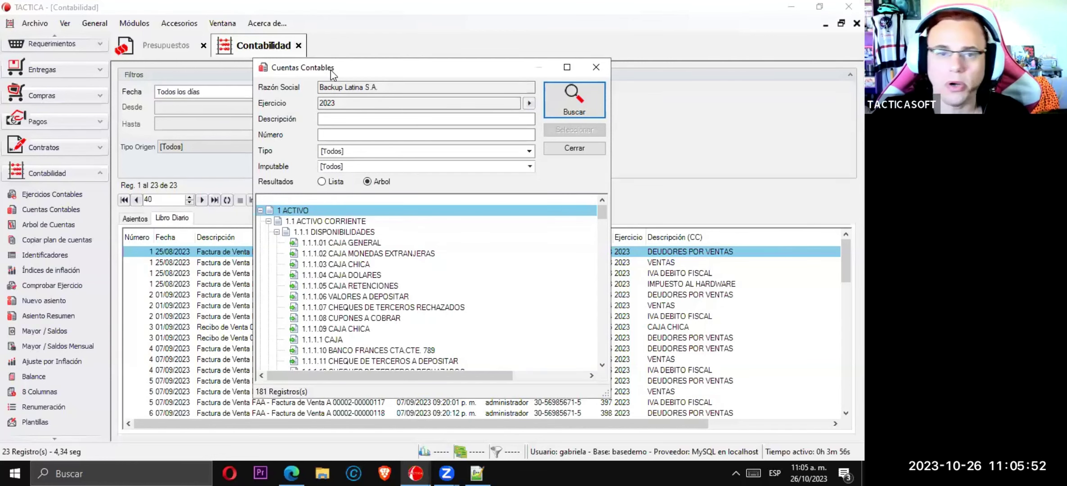
click(596, 67)
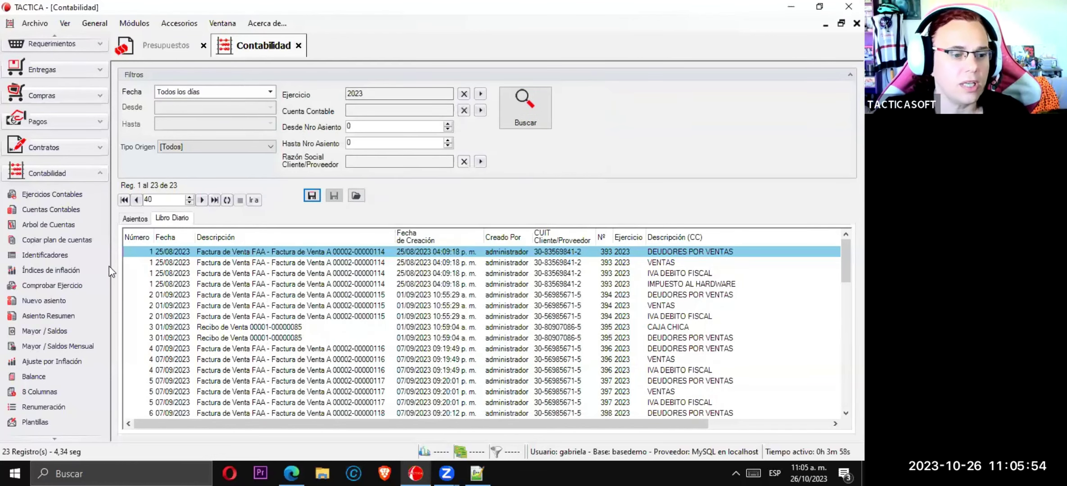
In Copiar plan de cuentas, choose 2023 as the source fiscal year
click(55, 240)
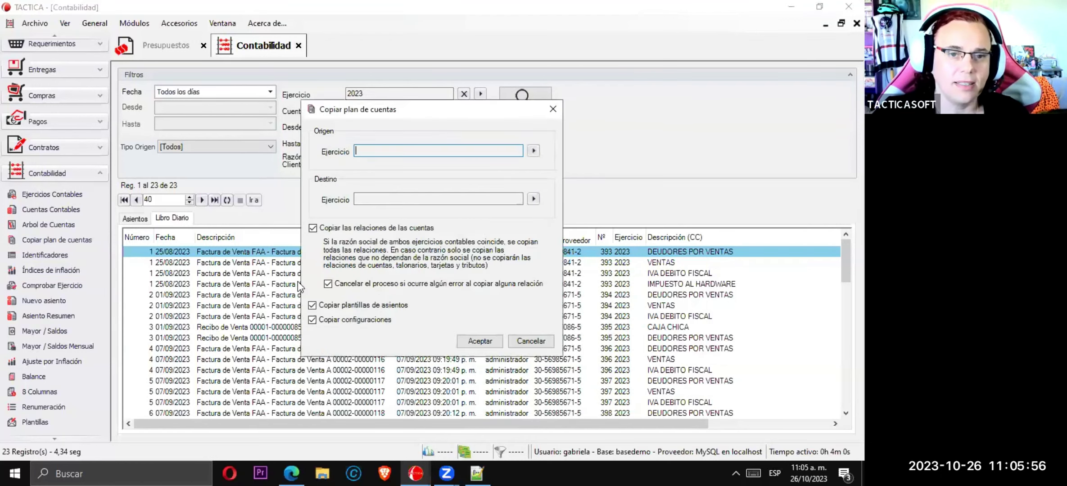
click(534, 151)
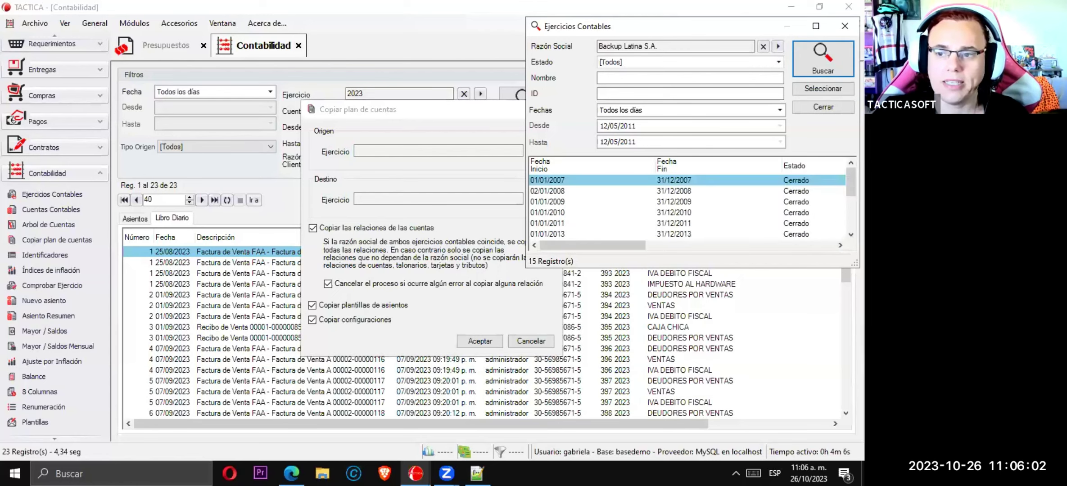
scroll(850, 234, down, 4)
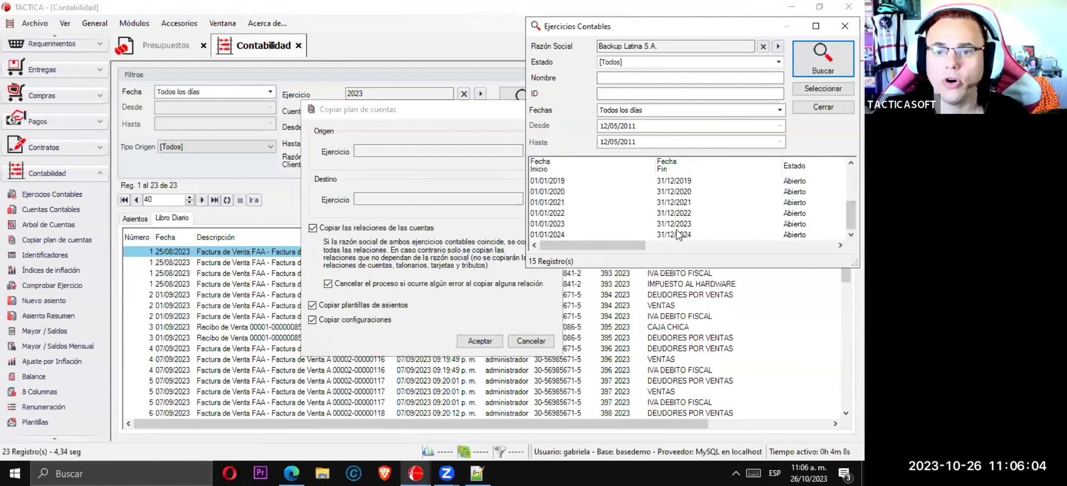
double_click(671, 224)
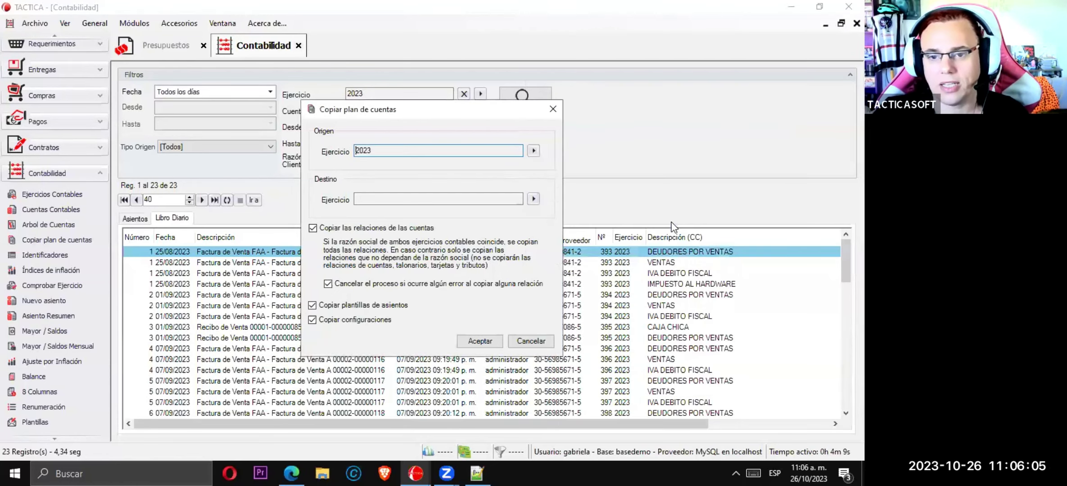
Choose 2024 as destination, uncheck cancelling on relation errors, and start the copy
click(533, 199)
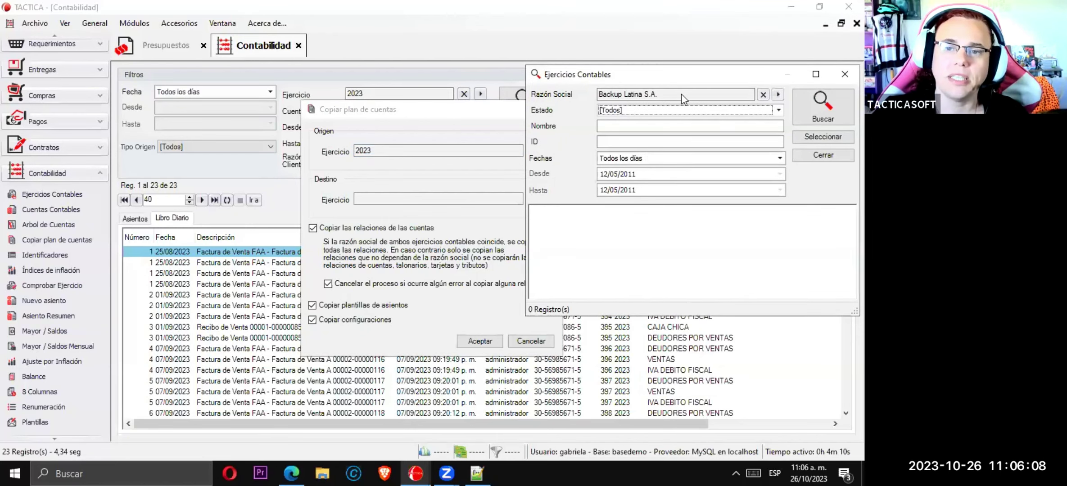
drag(641, 94, 531, 93)
click(645, 121)
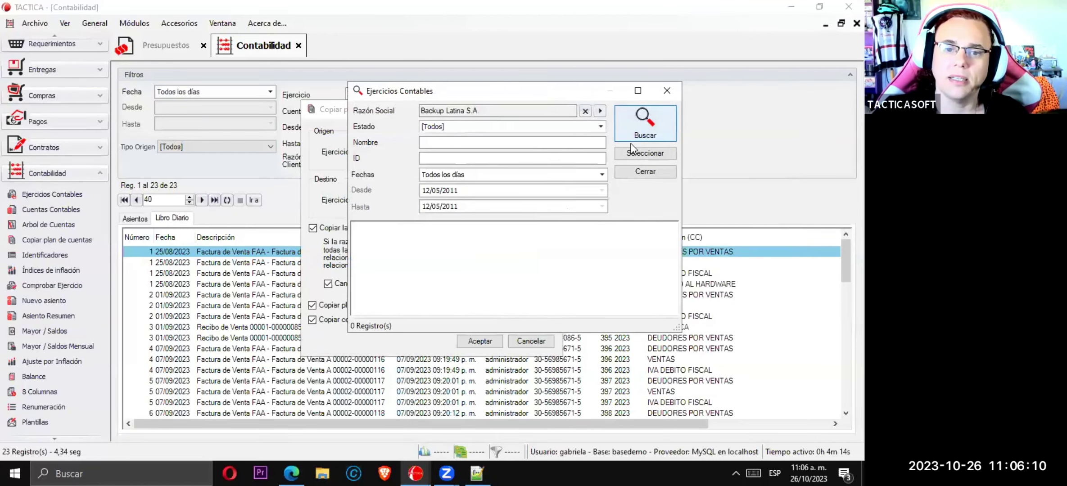
drag(671, 252, 671, 297)
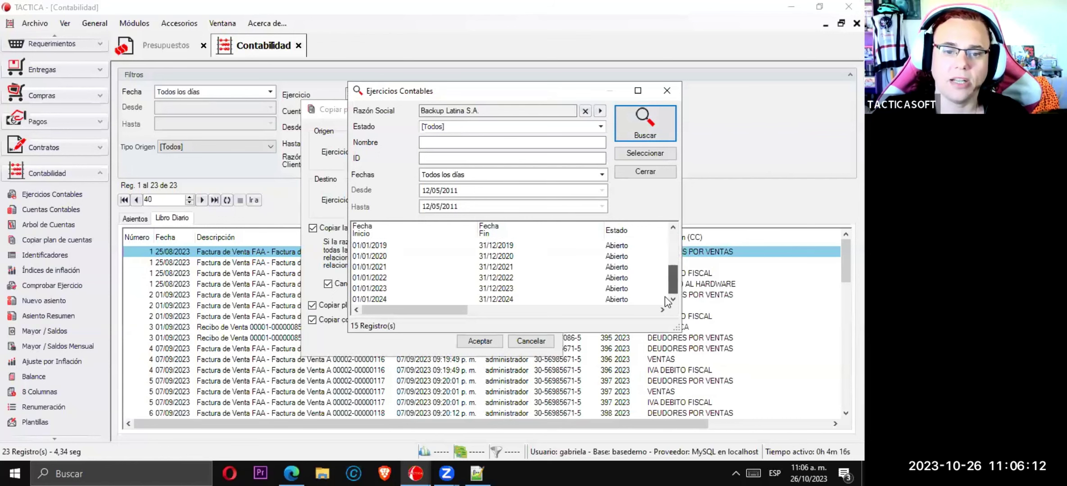
double_click(388, 300)
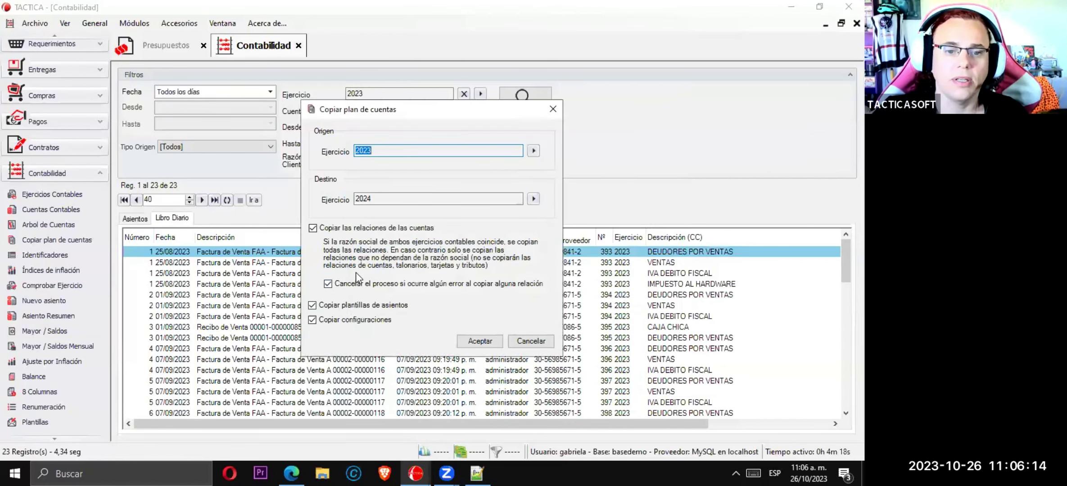
click(327, 284)
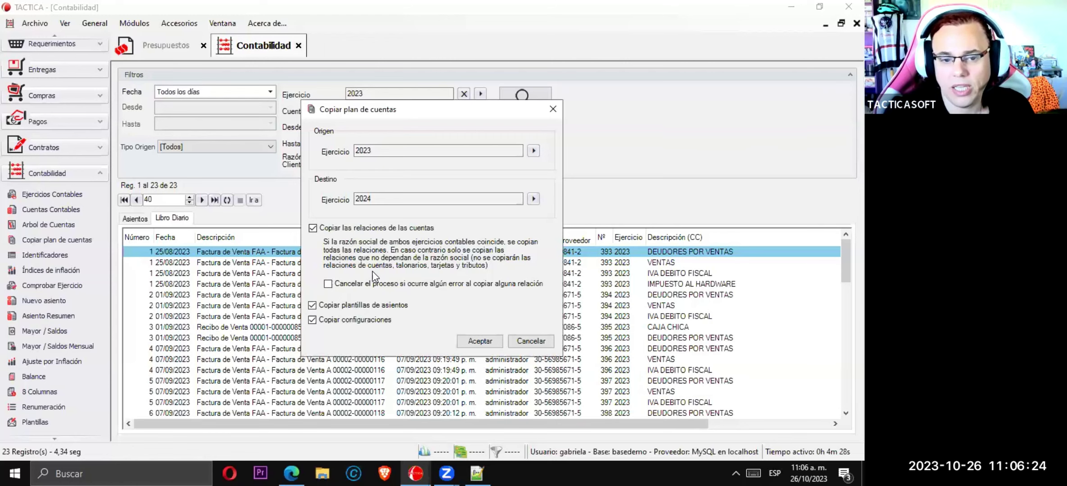
click(480, 341)
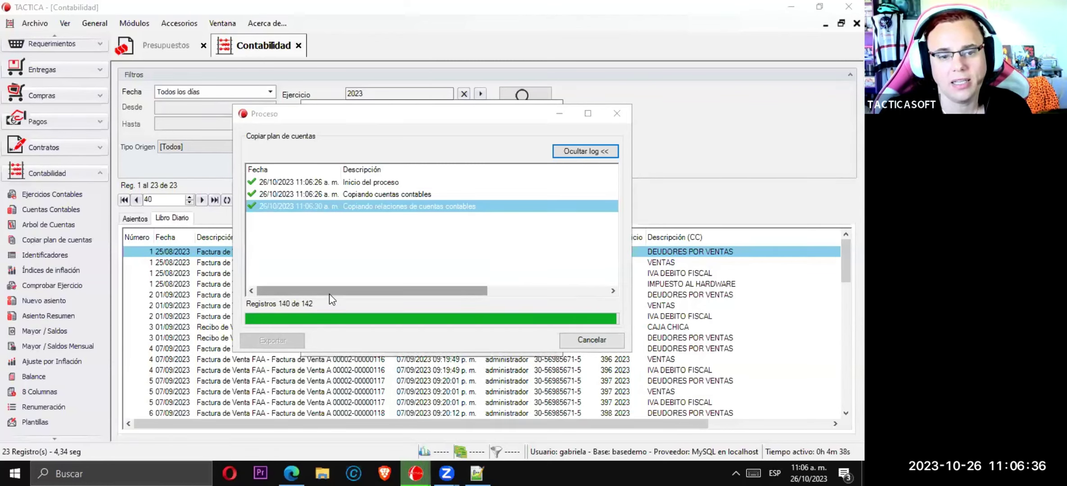
Close the Proceso log, the reopened fiscal-year lookup, and the Copiar plan de cuentas dialog
click(590, 340)
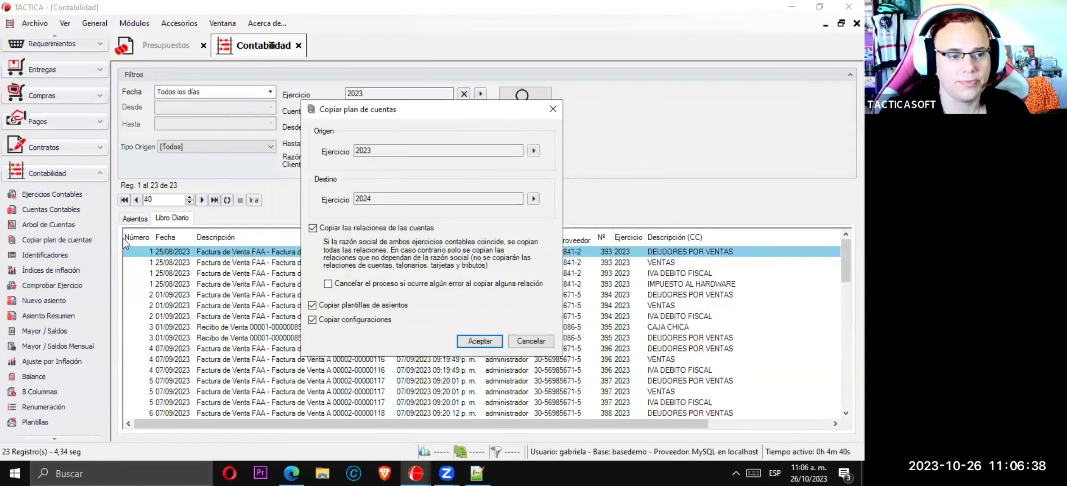
click(533, 199)
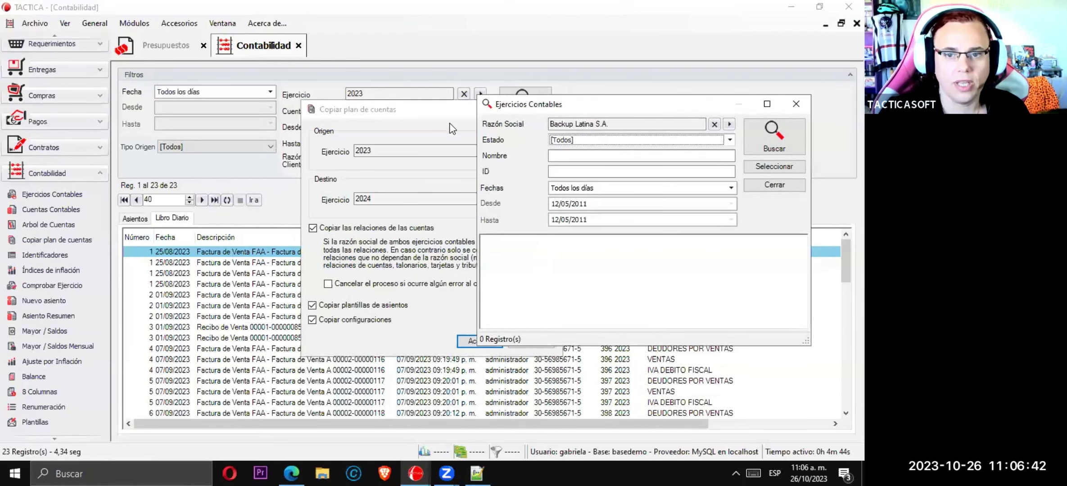
drag(727, 80, 352, 100)
click(469, 93)
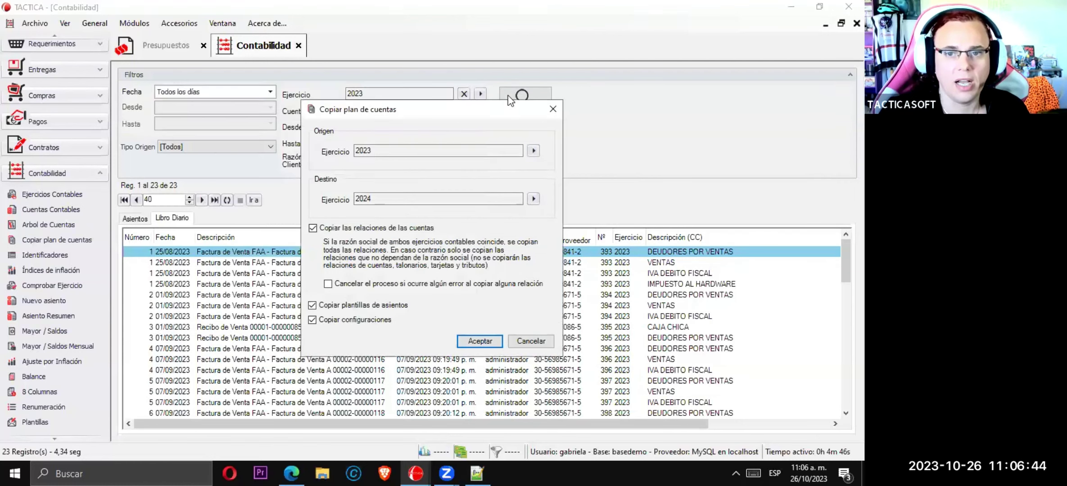
click(552, 109)
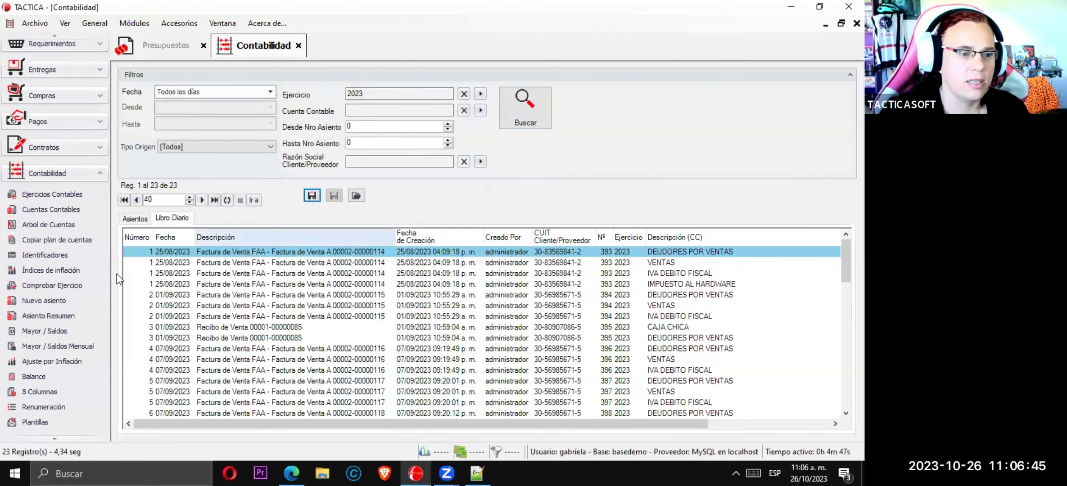
In Arbol de Cuentas, select Ejercicio 2024 and load its 181 accounts into the tree
click(60, 224)
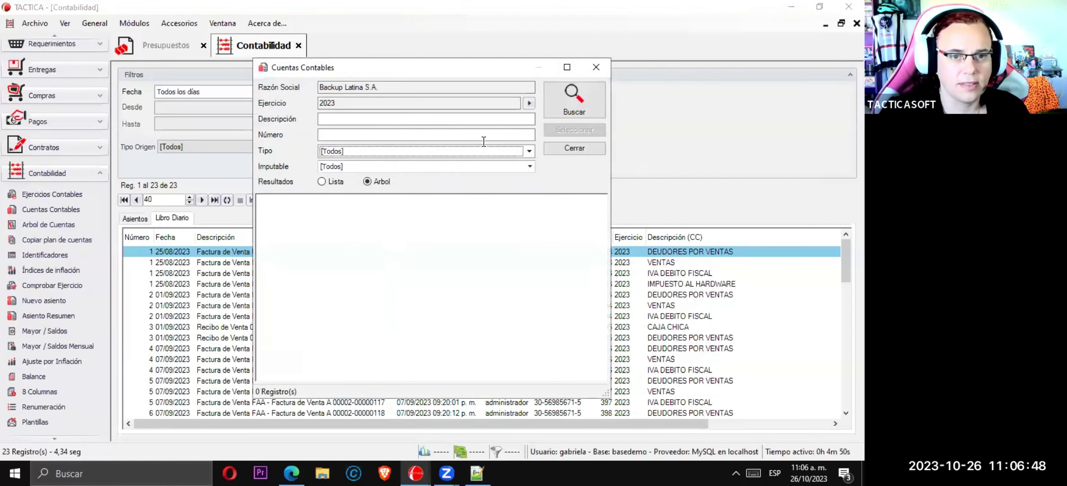
click(529, 104)
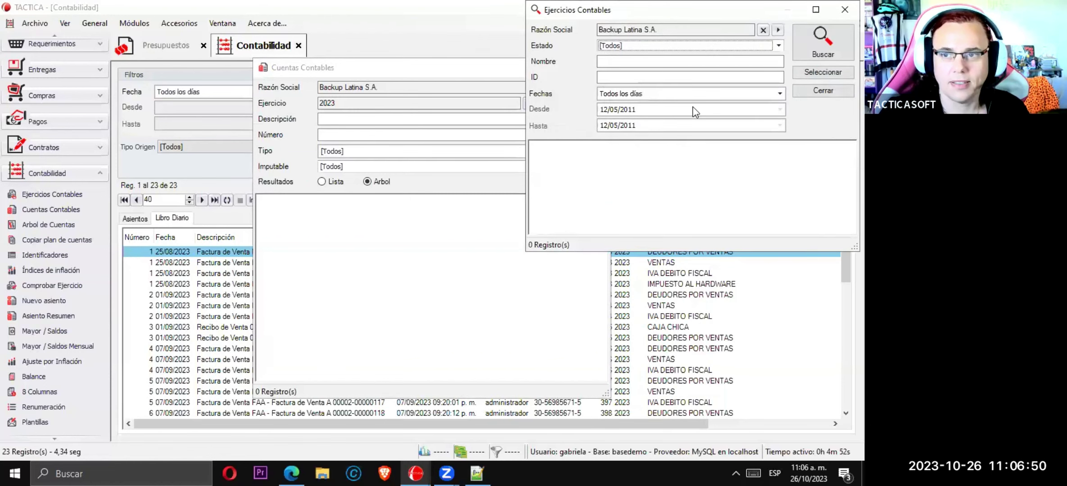
click(589, 196)
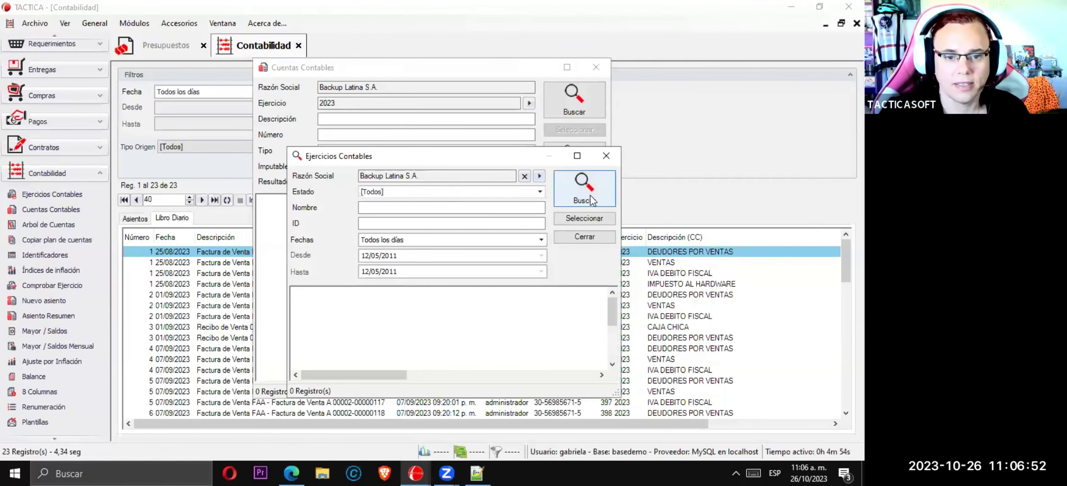
drag(612, 320, 603, 386)
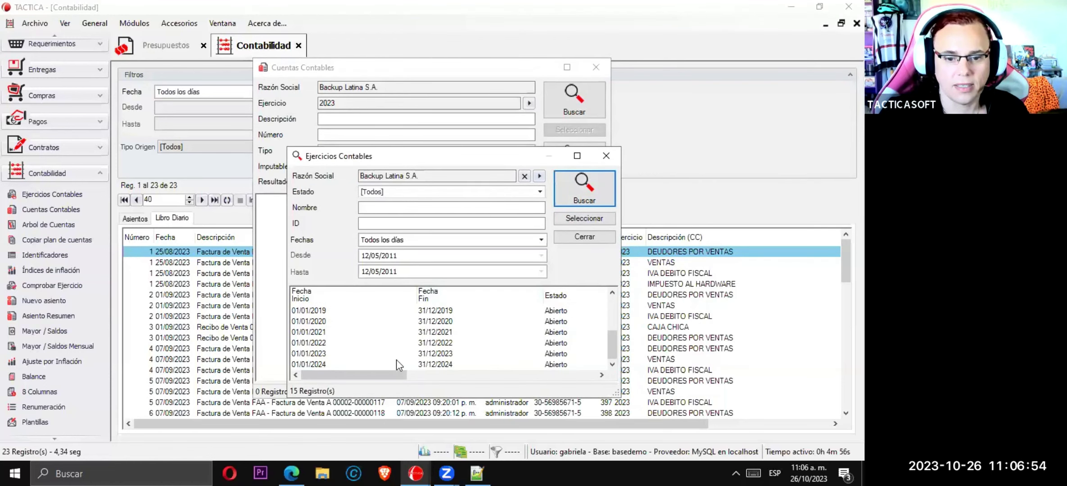
double_click(430, 365)
click(572, 113)
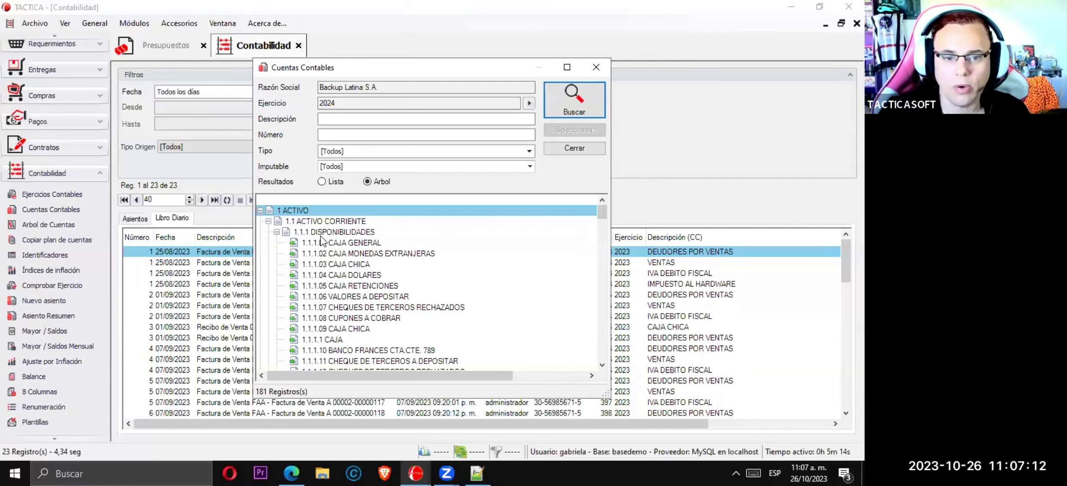
Browse the tree through 1 ACTIVO, 1.1 ACTIVO CORRIENTE, 1.1.1 DISPONIBILIDADES, and the CAJA accounts
right_click(427, 236)
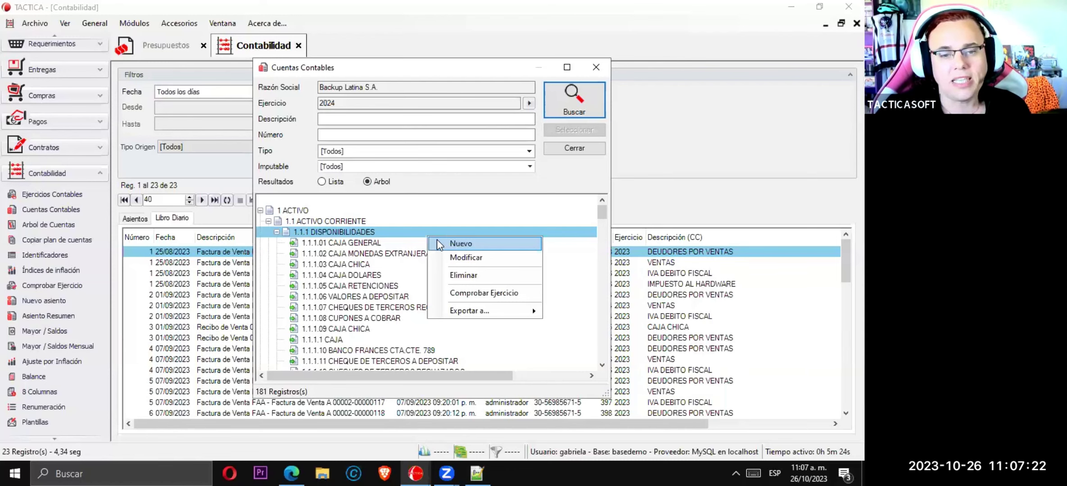
click(346, 275)
click(285, 211)
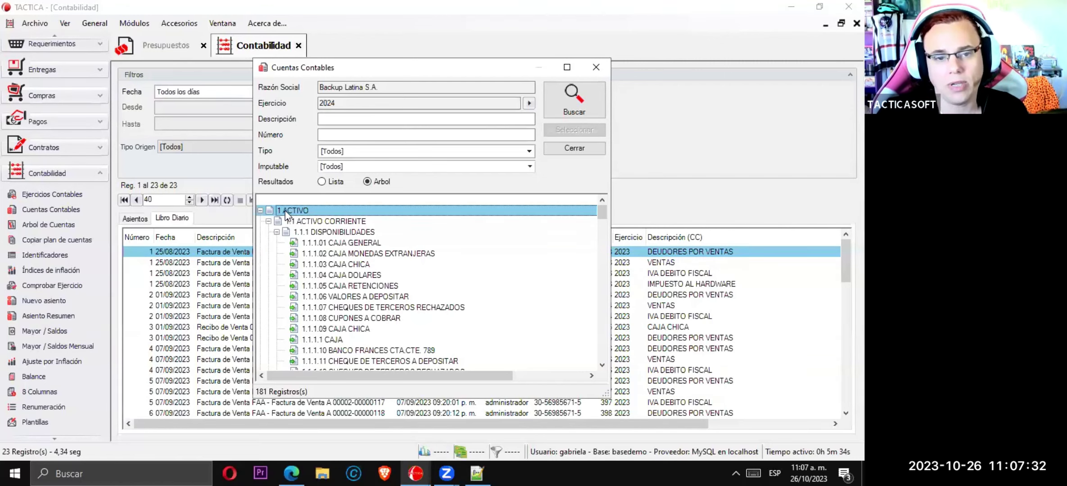
click(314, 222)
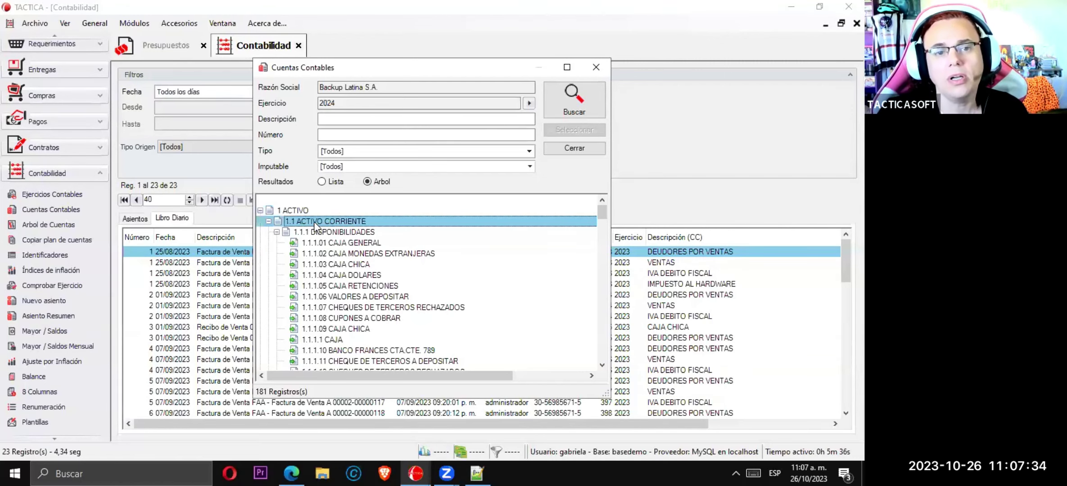
click(338, 234)
click(358, 266)
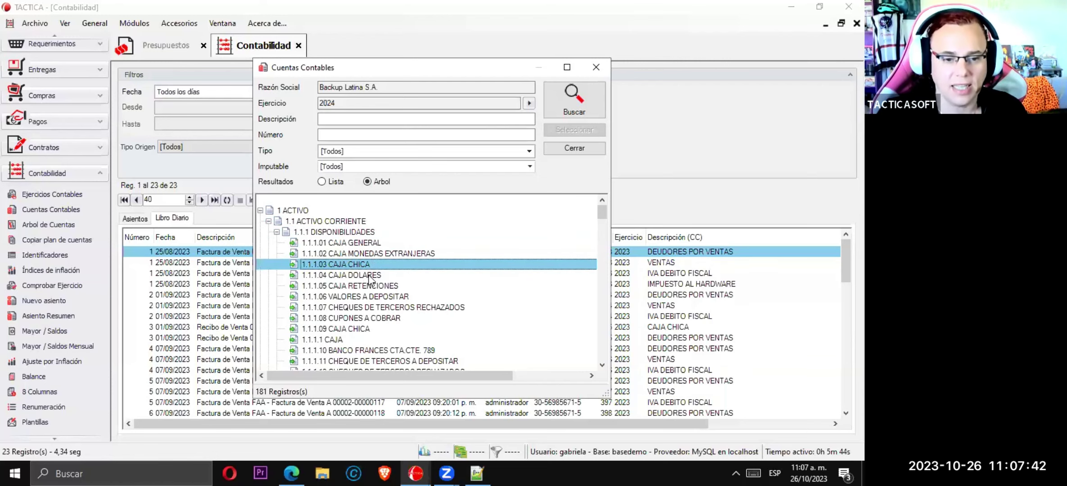
Start deleting 1.1.1.13 CUPONES A COBRAR VARIOS but back out, then scroll the list
scroll(381, 283, down, 3)
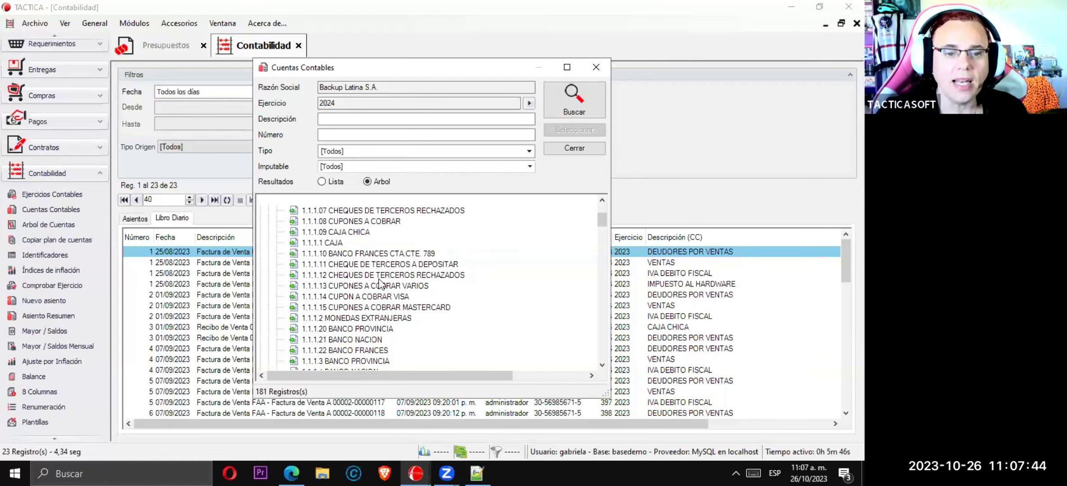
right_click(380, 285)
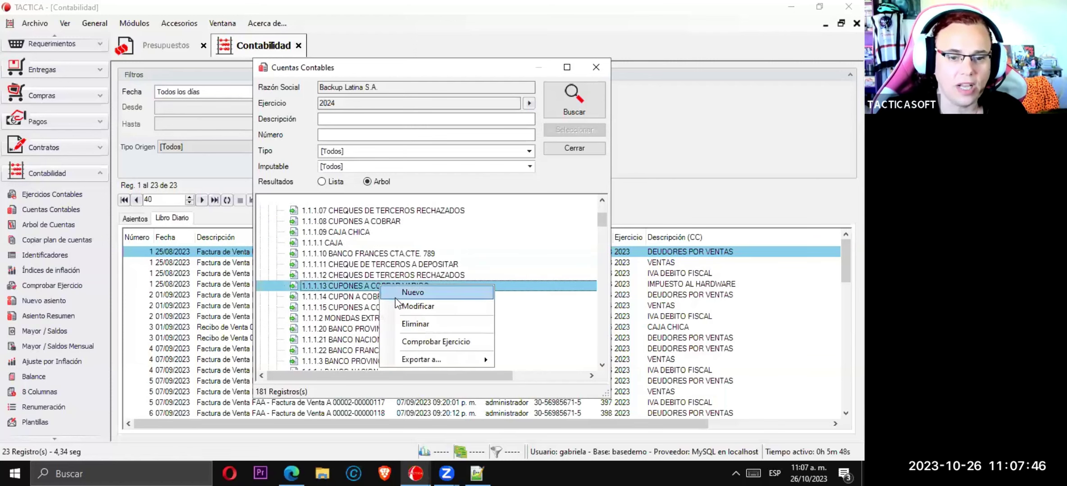
click(418, 324)
click(468, 282)
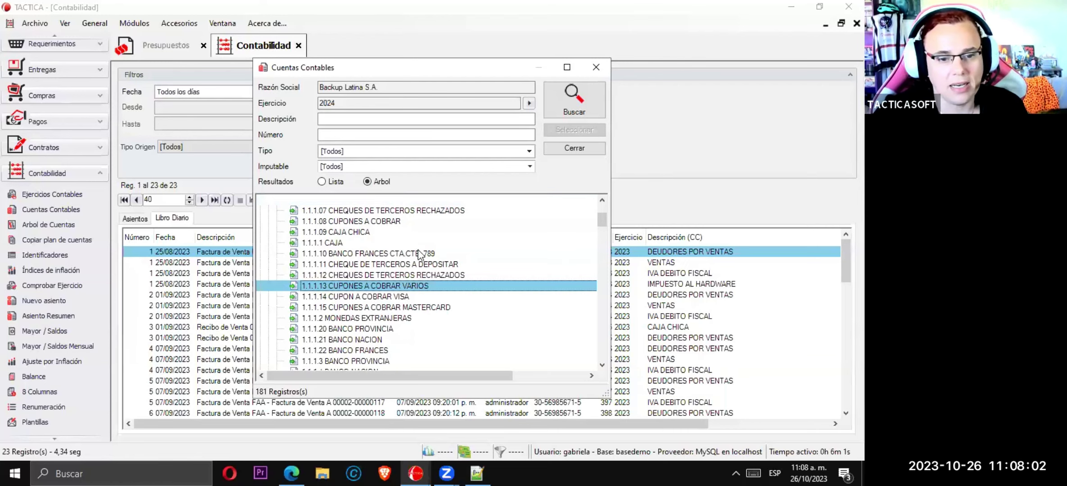
scroll(380, 314, down, 2)
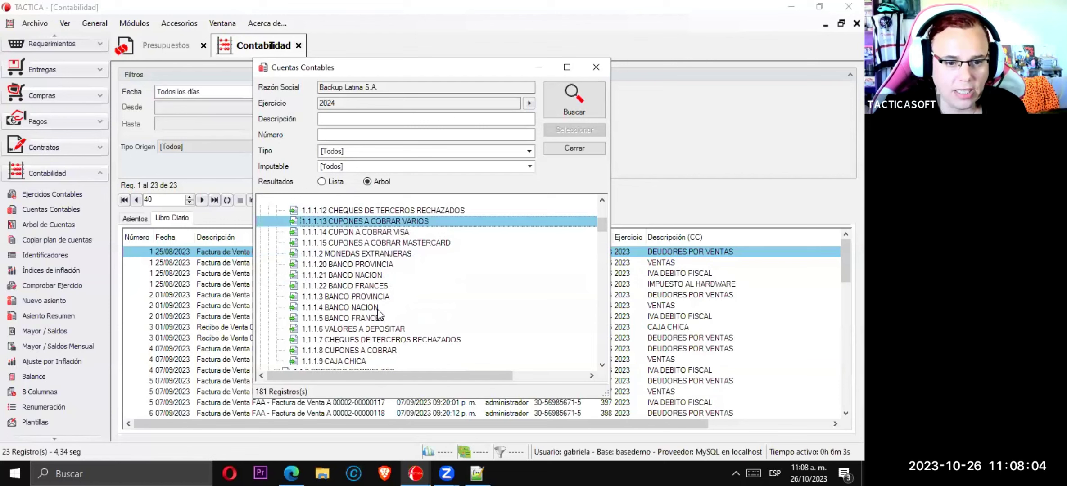
scroll(377, 310, up, 4)
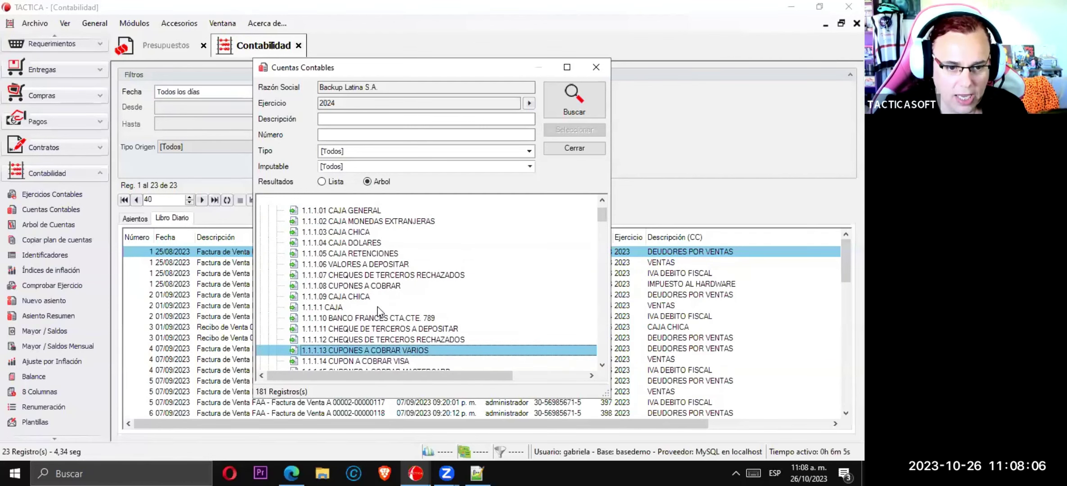
scroll(369, 299, down, 1)
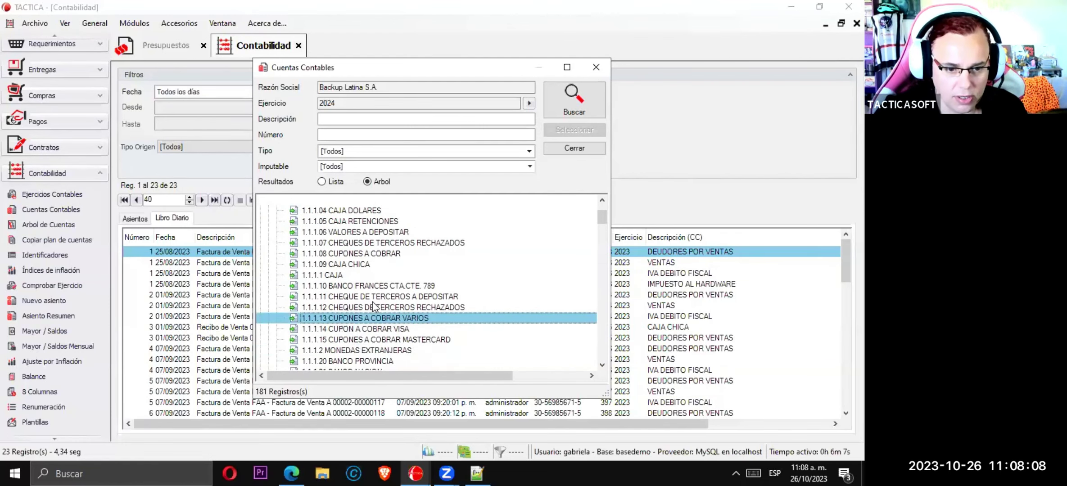
scroll(376, 348, down, 3)
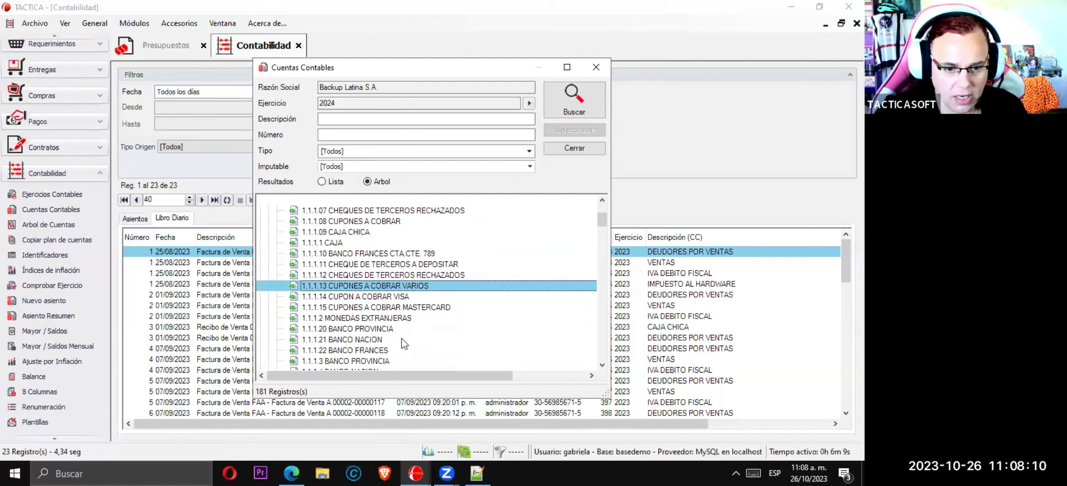
scroll(387, 330, up, 2)
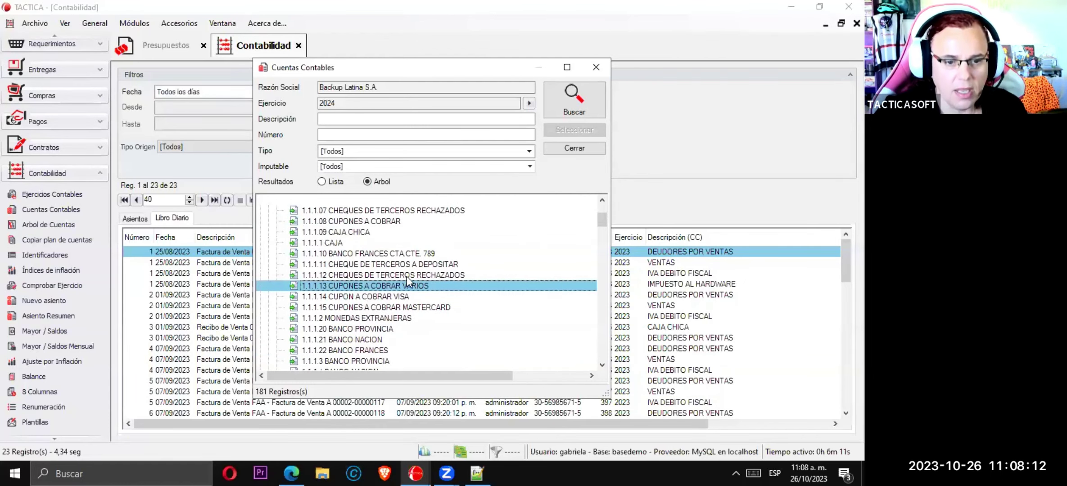
scroll(407, 276, up, 4)
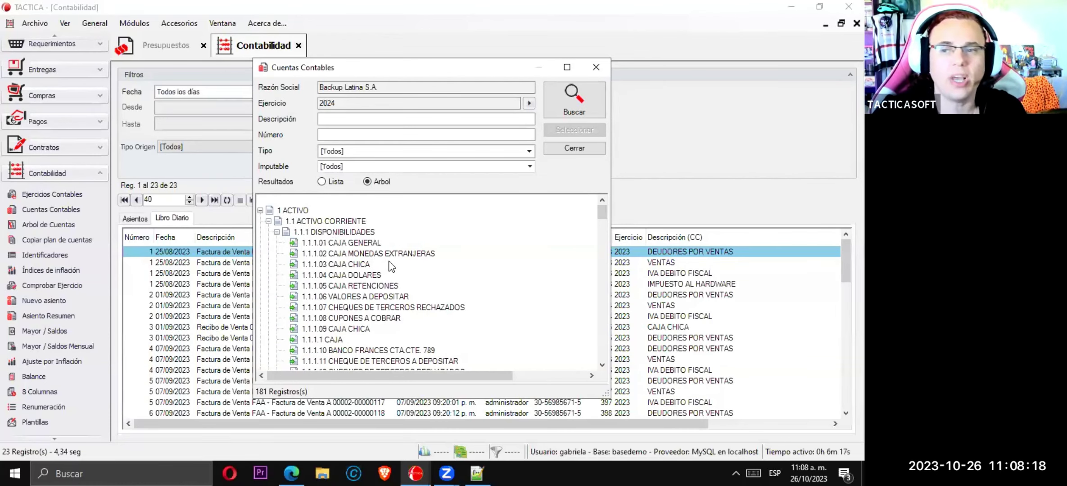
Select accounts 1.1.1.01 through 1.1.1.07, then 1.1.1.15 CUPONES A COBRAR MASTERCARD
mouse_move(350, 246)
mouse_down()
mouse_move(369, 306)
mouse_move(351, 236)
mouse_move(353, 247)
mouse_up()
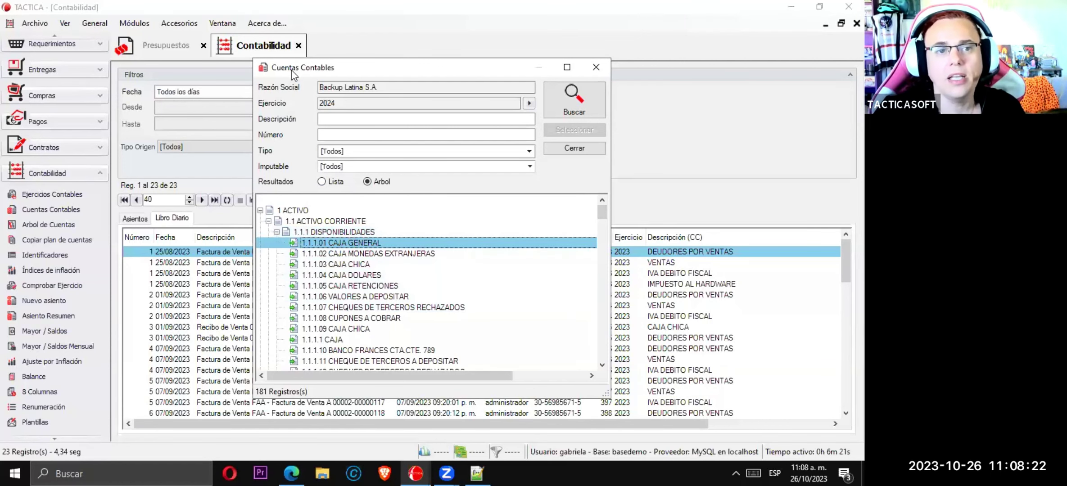
drag(283, 76, 136, 62)
click(262, 299)
scroll(264, 305, down, 2)
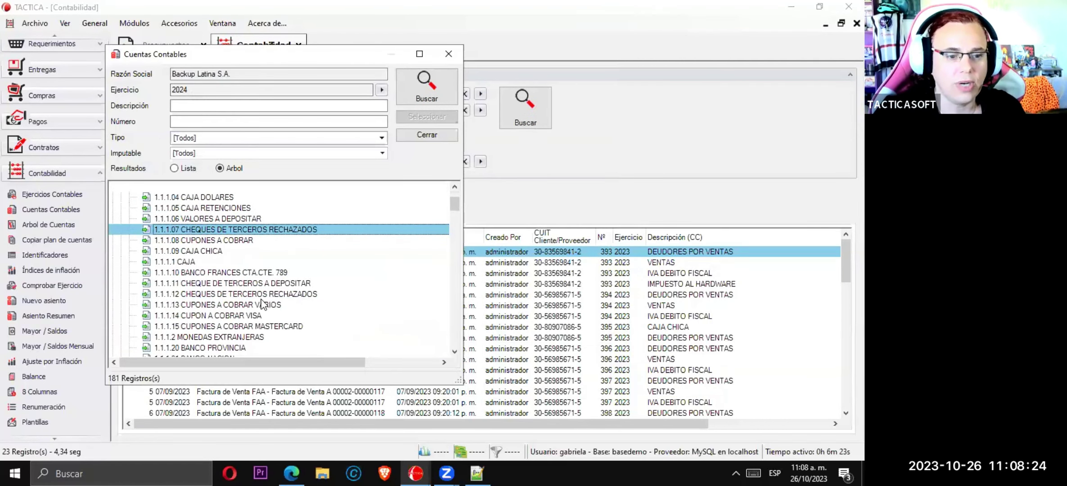
click(193, 326)
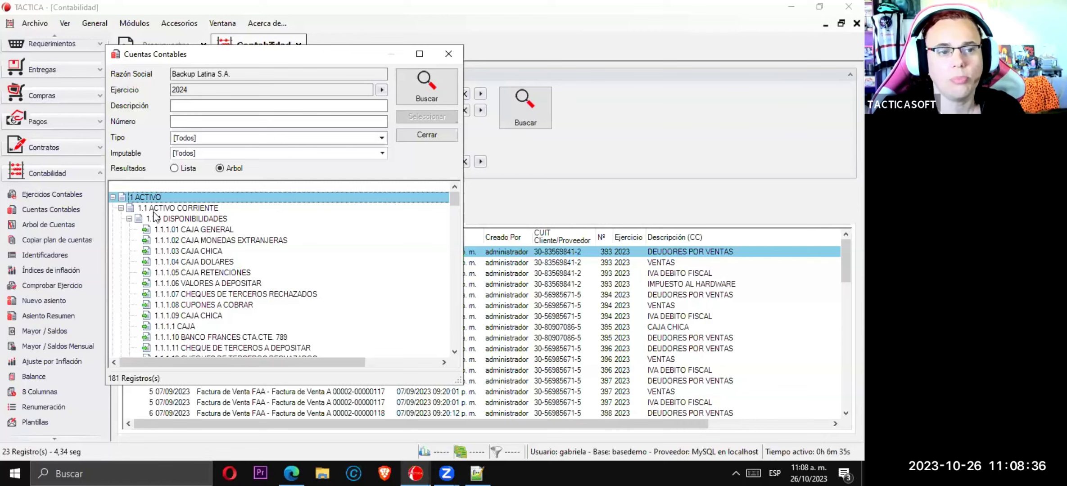
Reselect 1.1 ACTIVO CORRIENTE and 1.1.1.15 CUPONES A COBRAR MASTERCARD, bringing up its actions
click(152, 211)
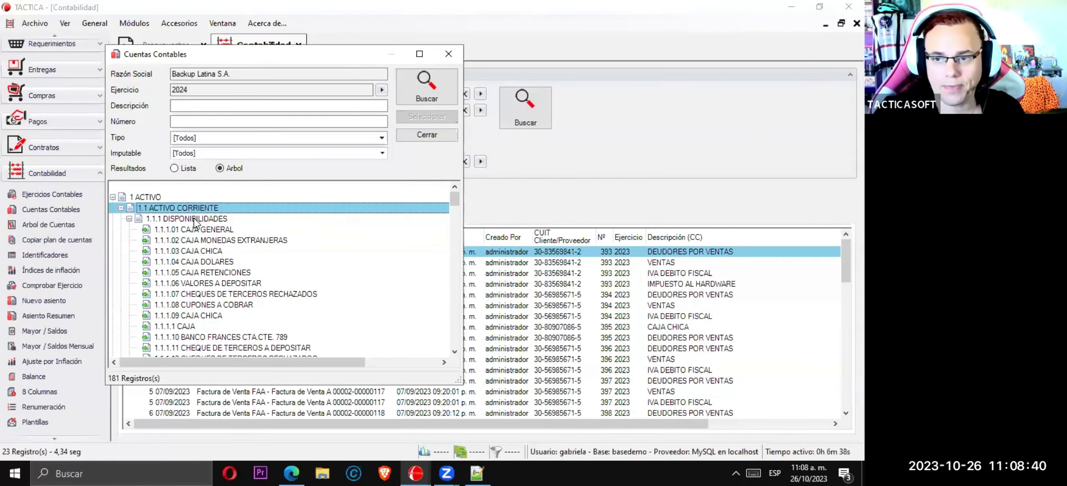
scroll(217, 233, down, 2)
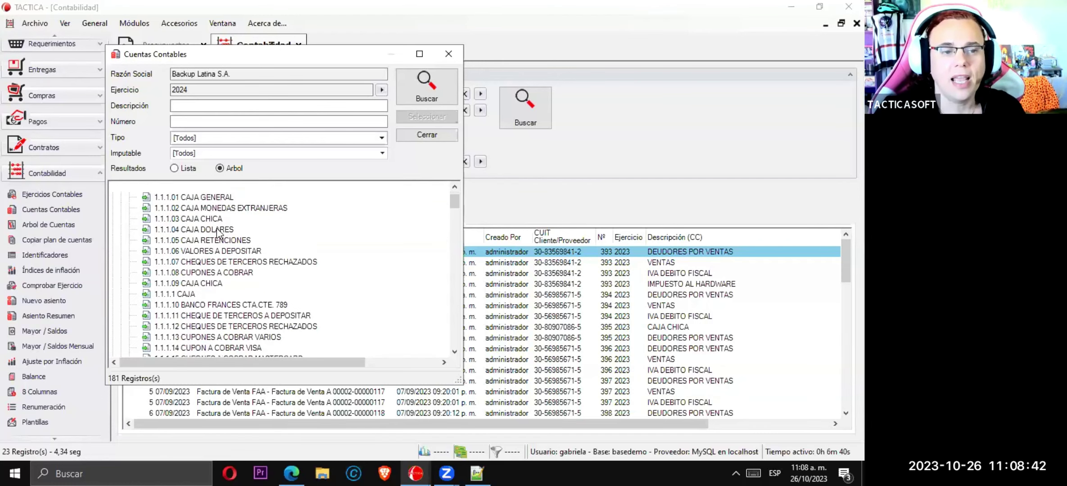
scroll(217, 234, down, 3)
scroll(218, 233, down, 1)
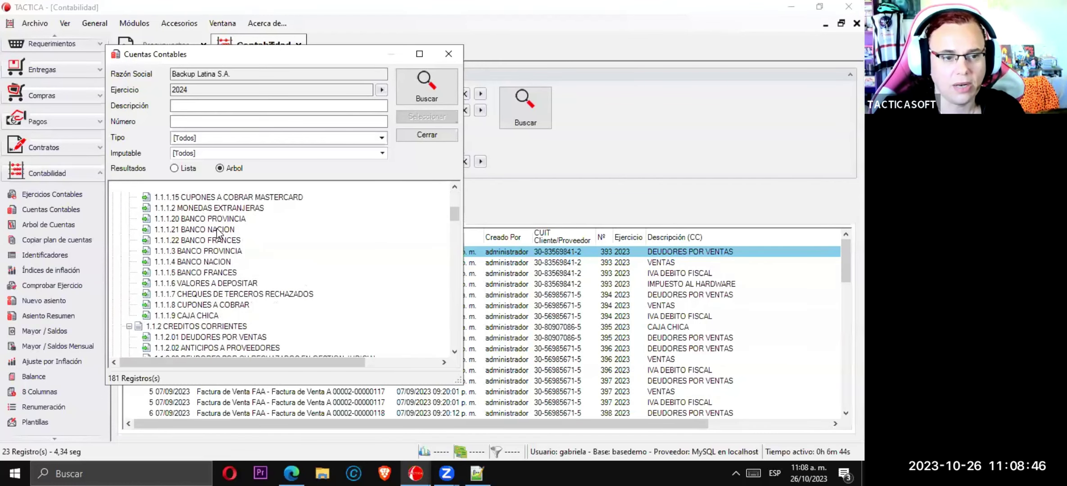
scroll(217, 233, up, 2)
click(234, 263)
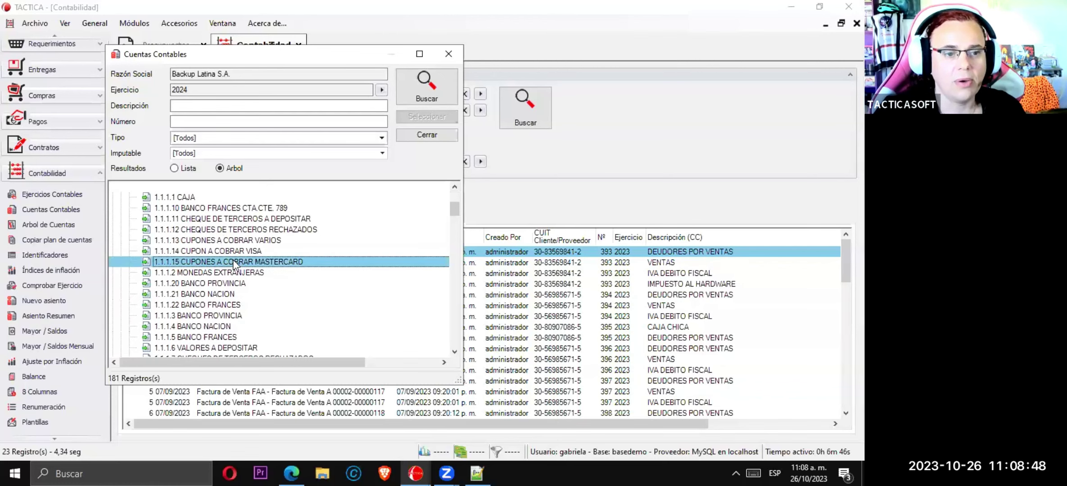
right_click(332, 262)
Create debit-balance account 11116, level 1.1.1.16, described 'CUENTA DE PRUEBA'
click(369, 268)
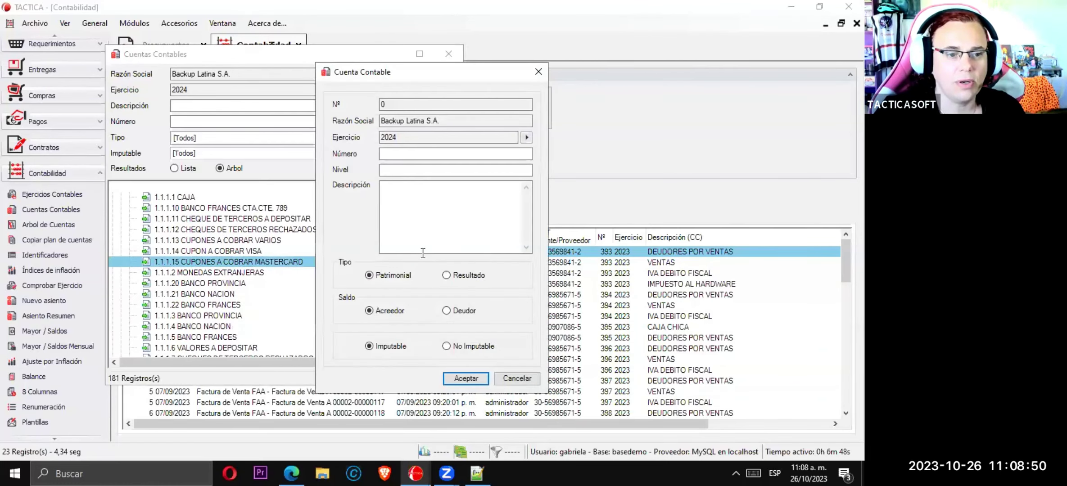
text(11)
key(Tab)
text(1.1)
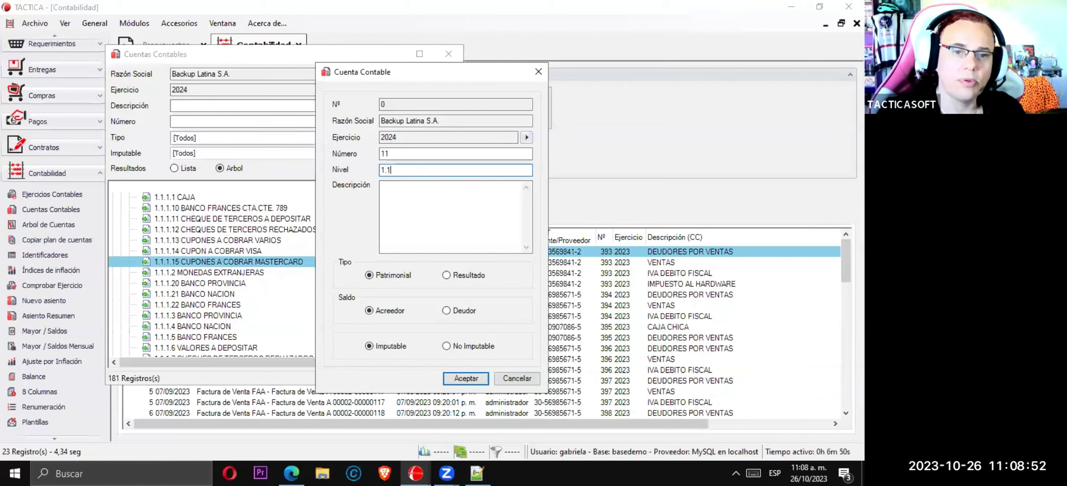
text(.1.16)
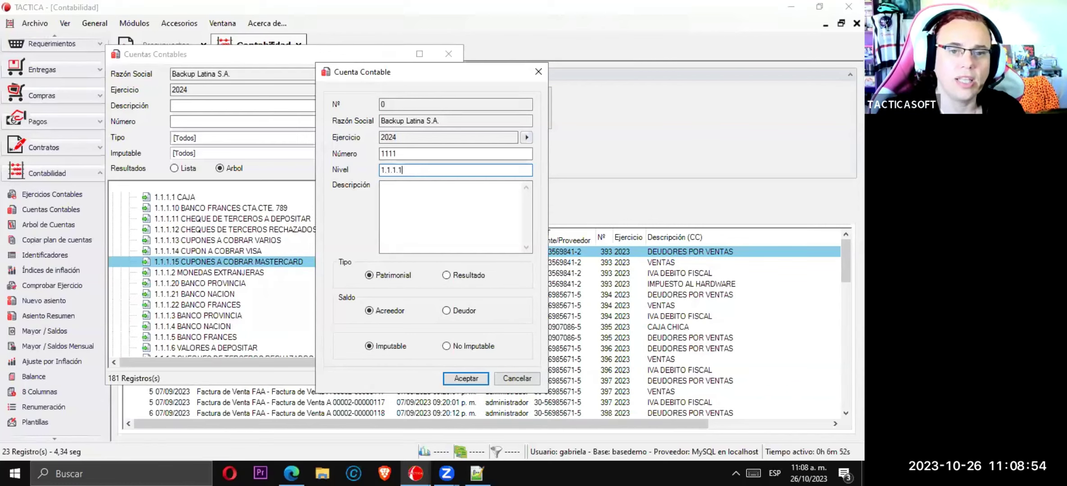
click(446, 220)
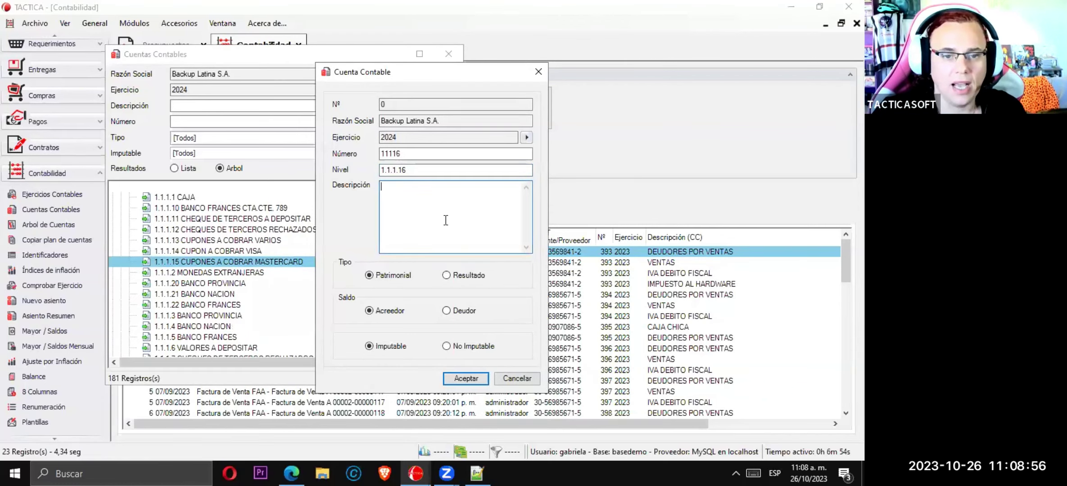
text(CUENTA)
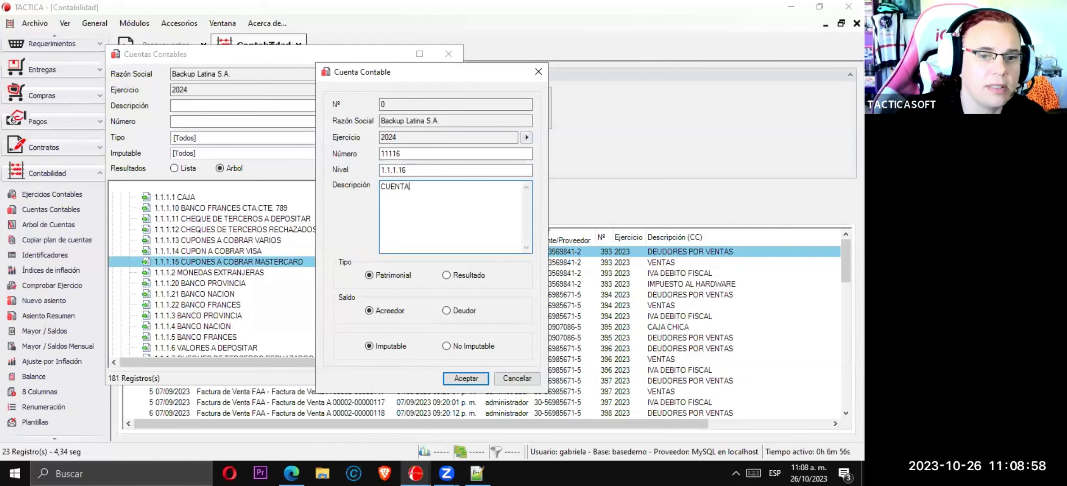
text( DE PRUEBA)
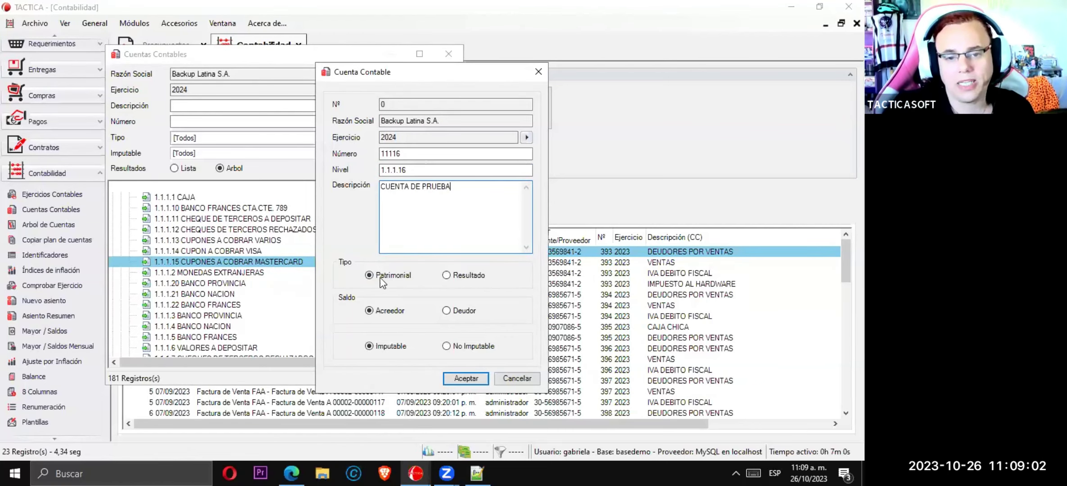
click(457, 312)
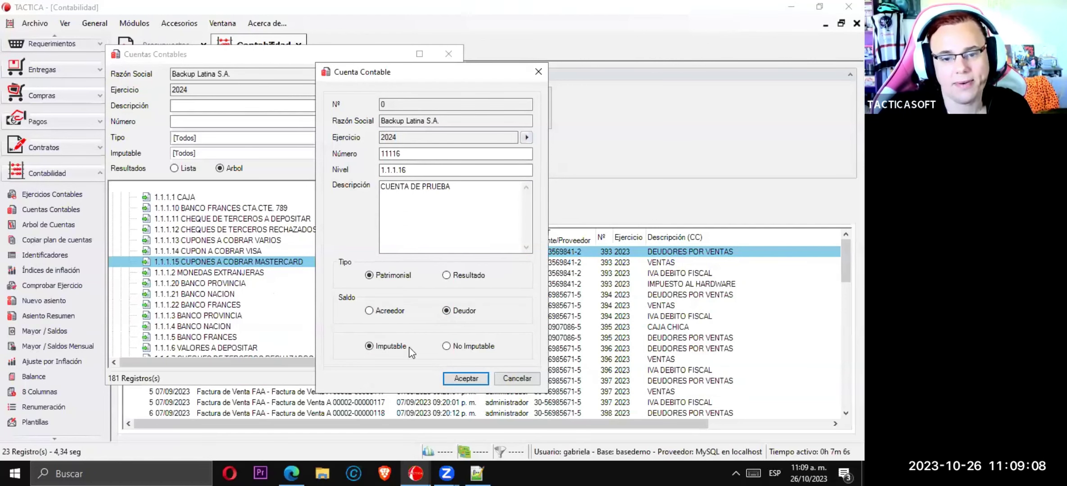
click(471, 381)
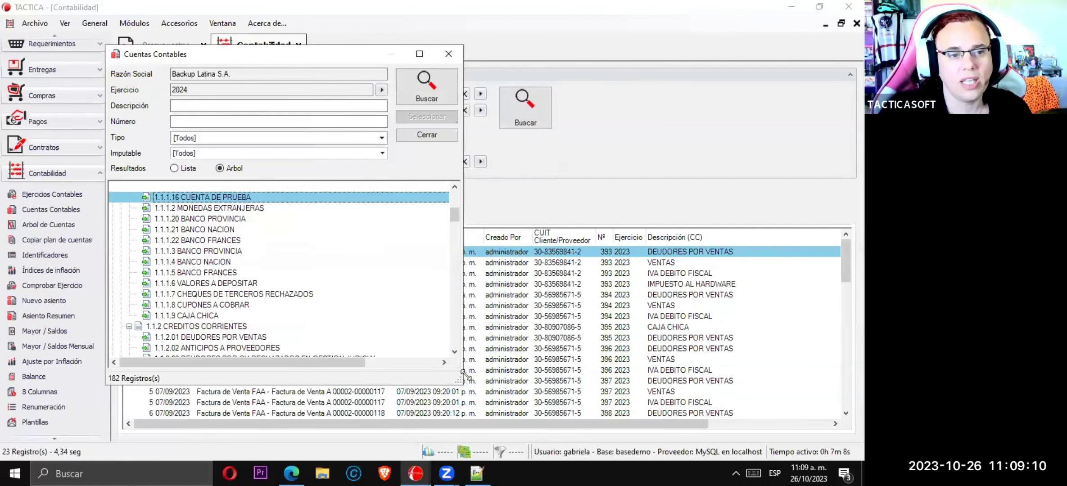
scroll(254, 239, up, 2)
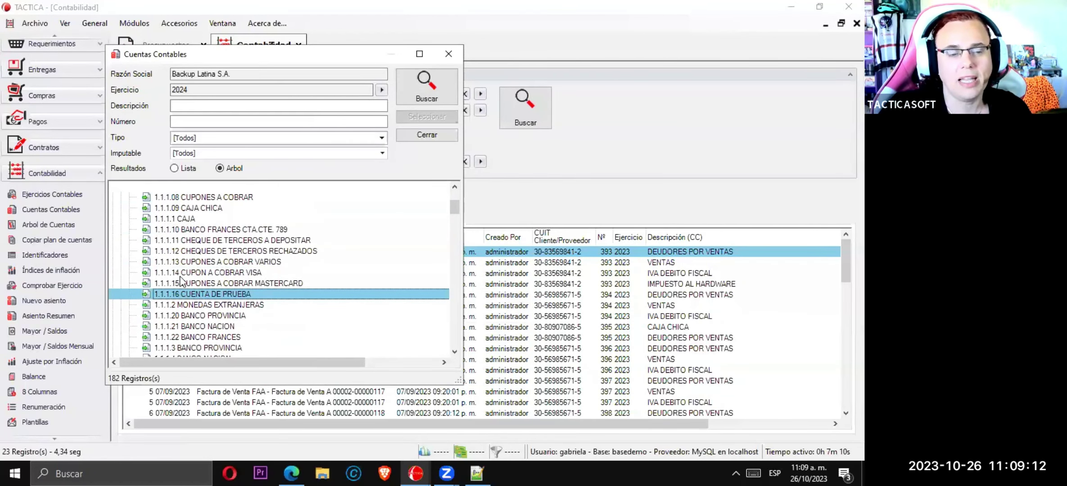
click(177, 286)
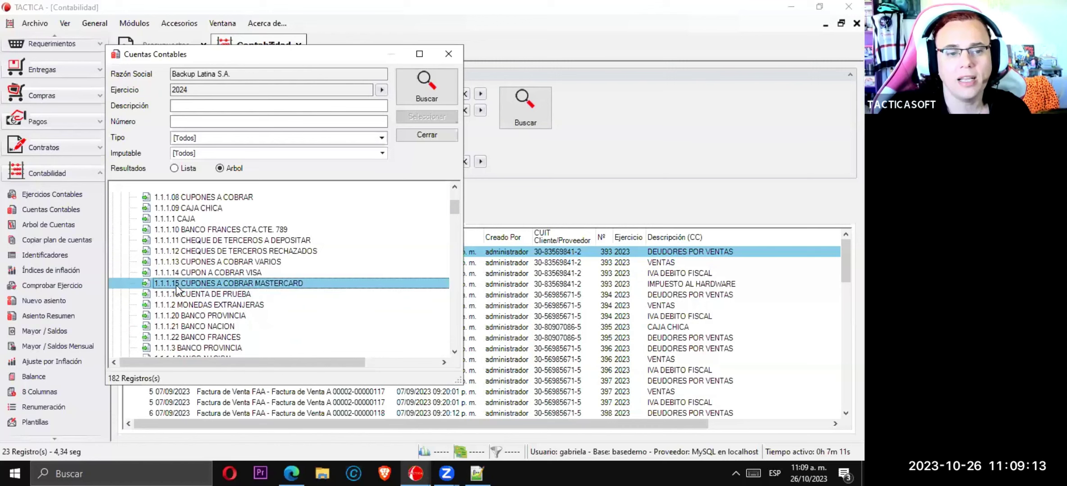
click(225, 295)
click(249, 284)
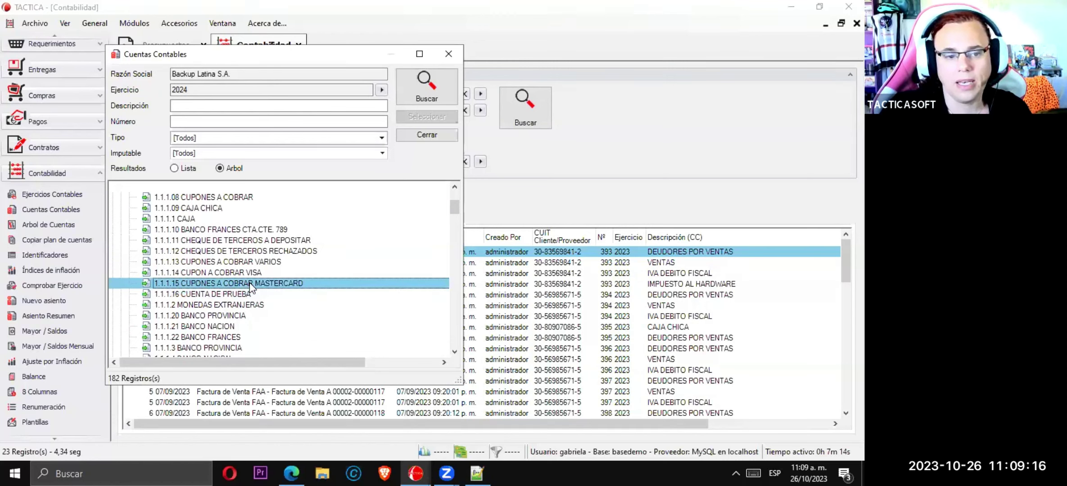
scroll(250, 283, down, 18)
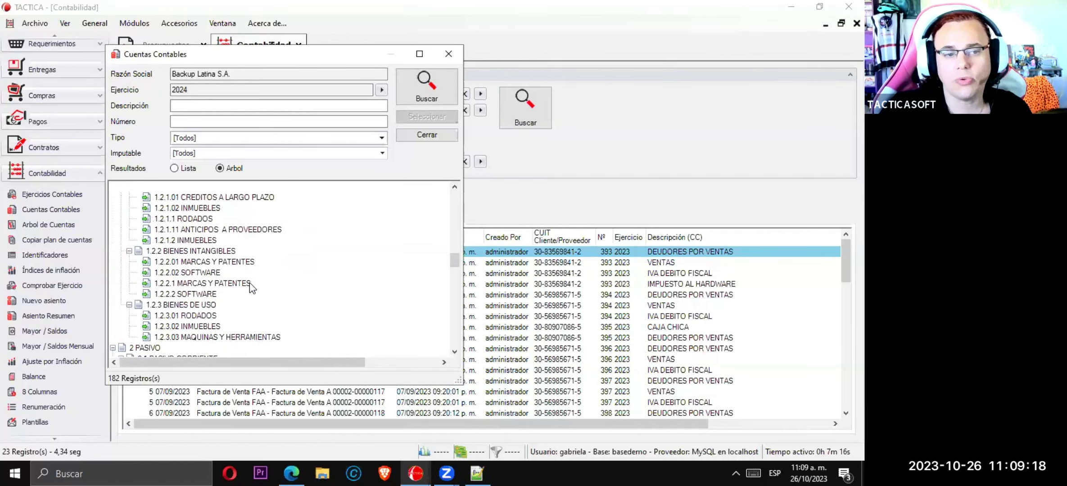
scroll(251, 284, up, 4)
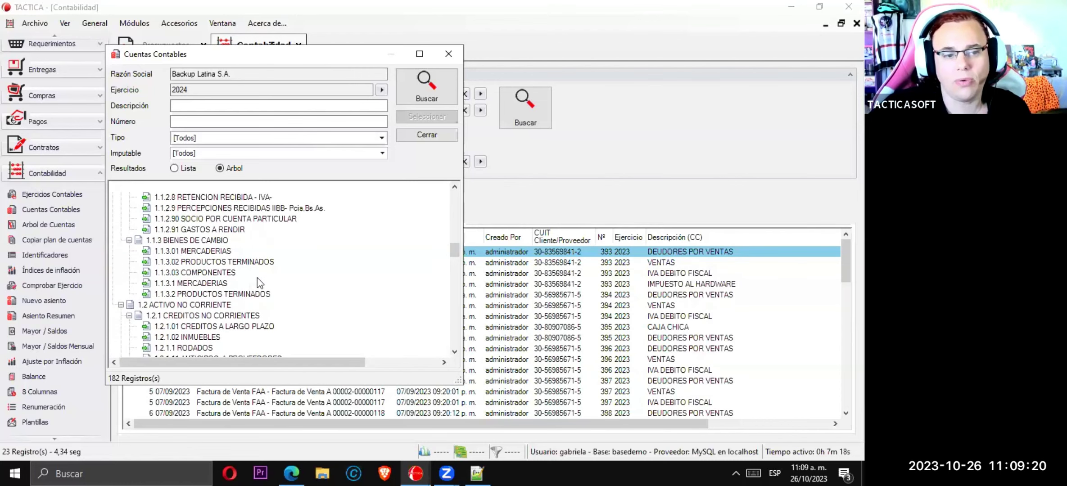
scroll(257, 278, down, 14)
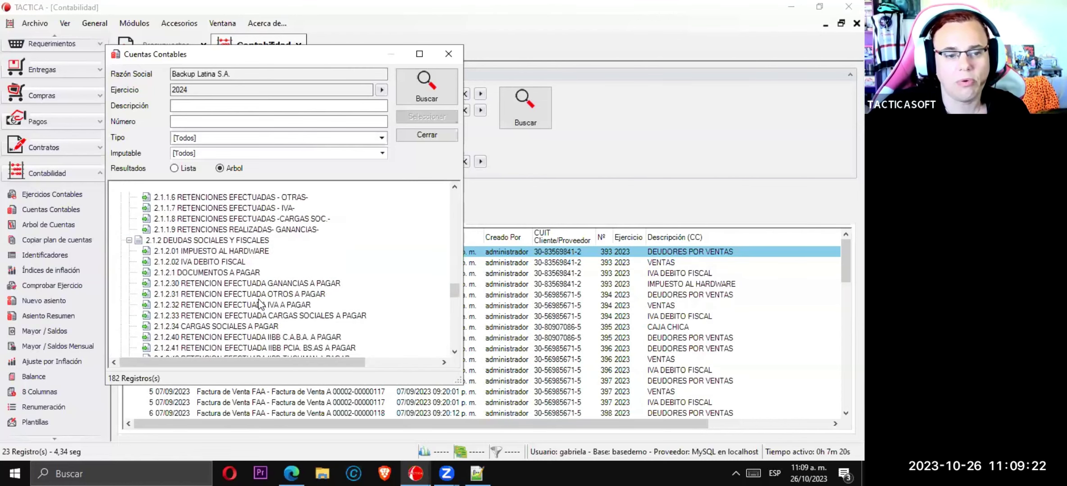
scroll(260, 304, down, 7)
scroll(260, 305, up, 17)
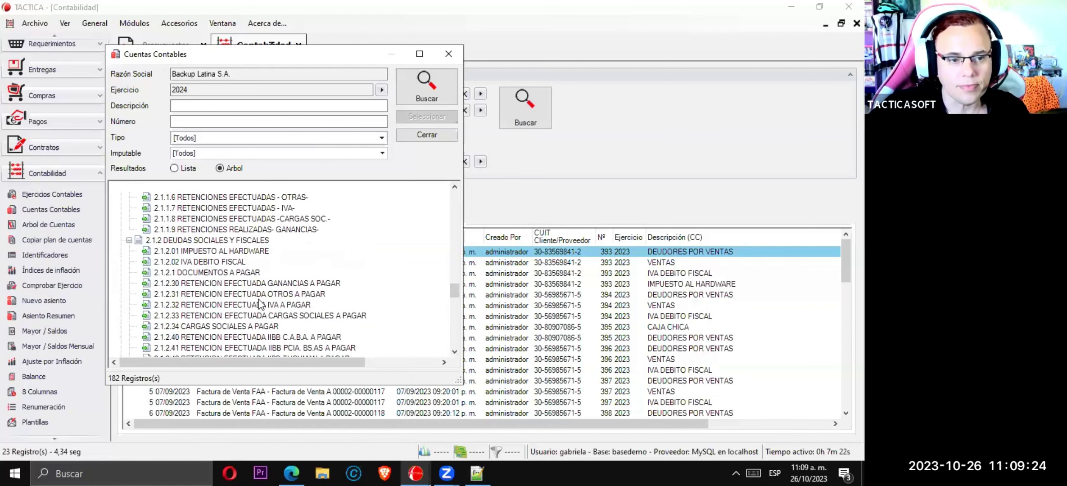
scroll(260, 305, up, 15)
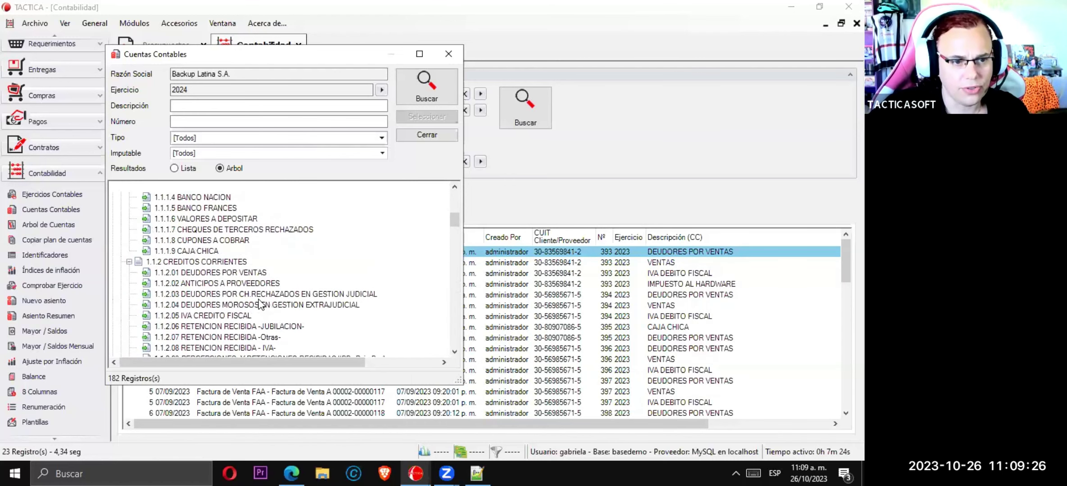
scroll(260, 305, down, 10)
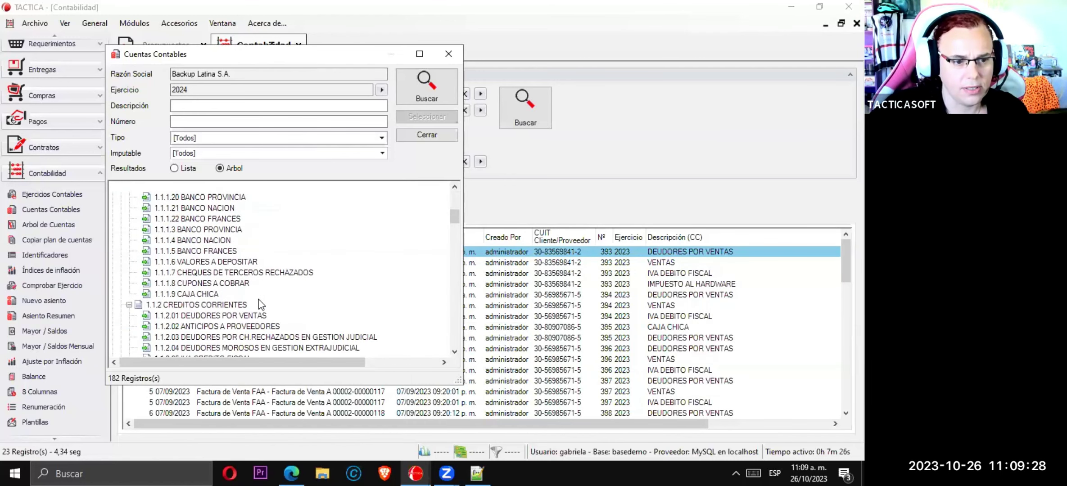
scroll(260, 305, down, 8)
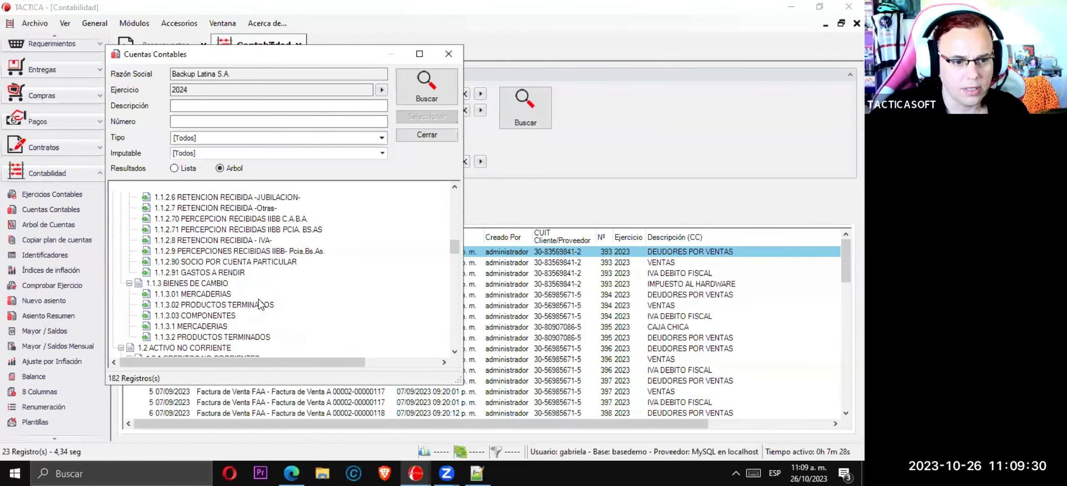
scroll(260, 304, down, 3)
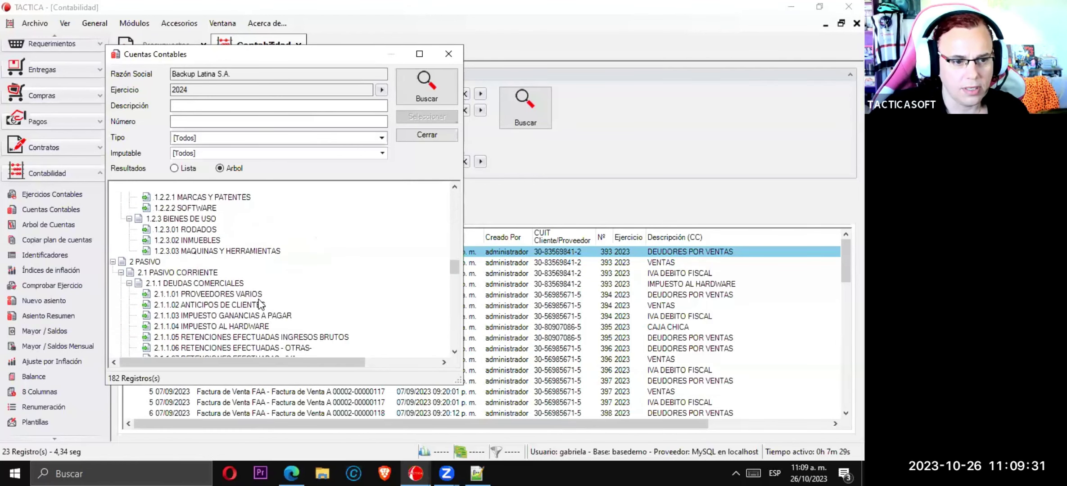
click(147, 262)
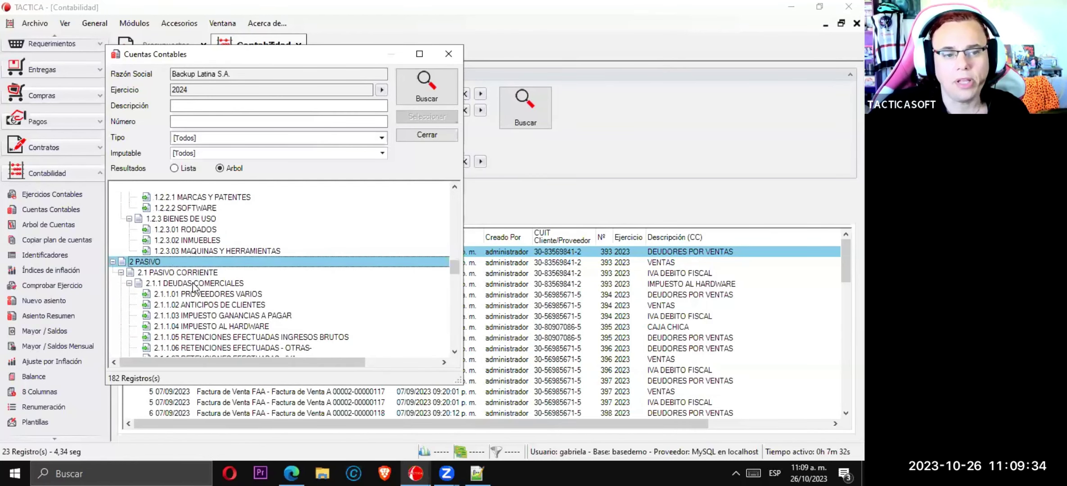
click(193, 283)
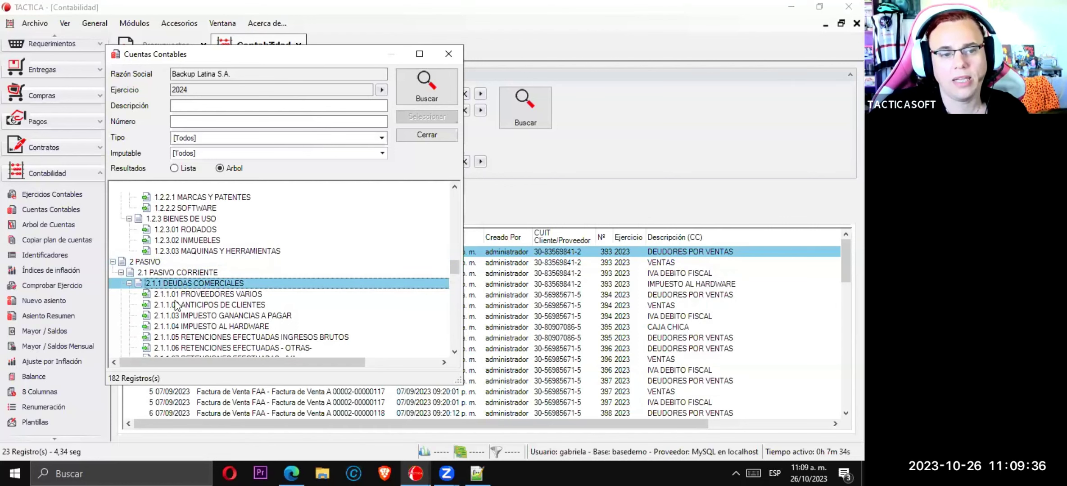
scroll(155, 277, down, 1)
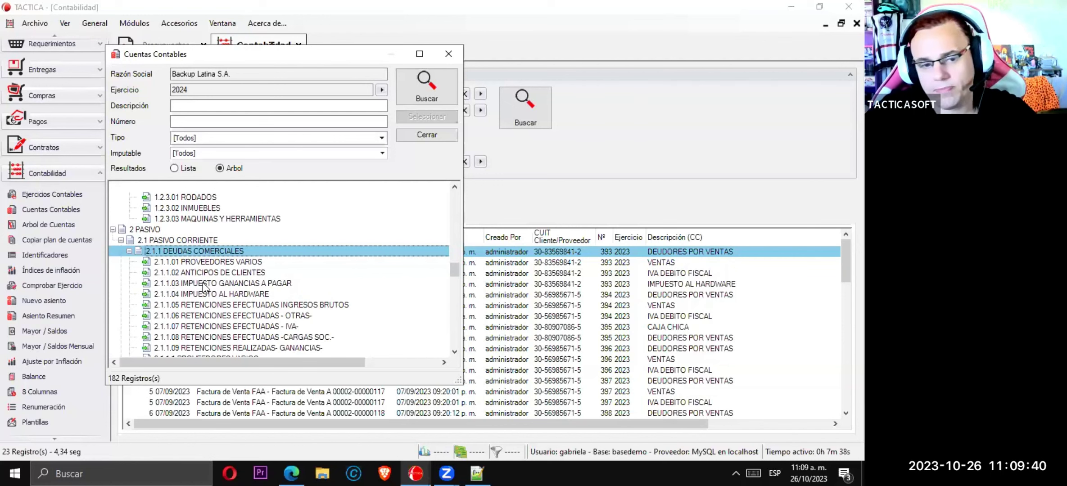
scroll(206, 288, down, 2)
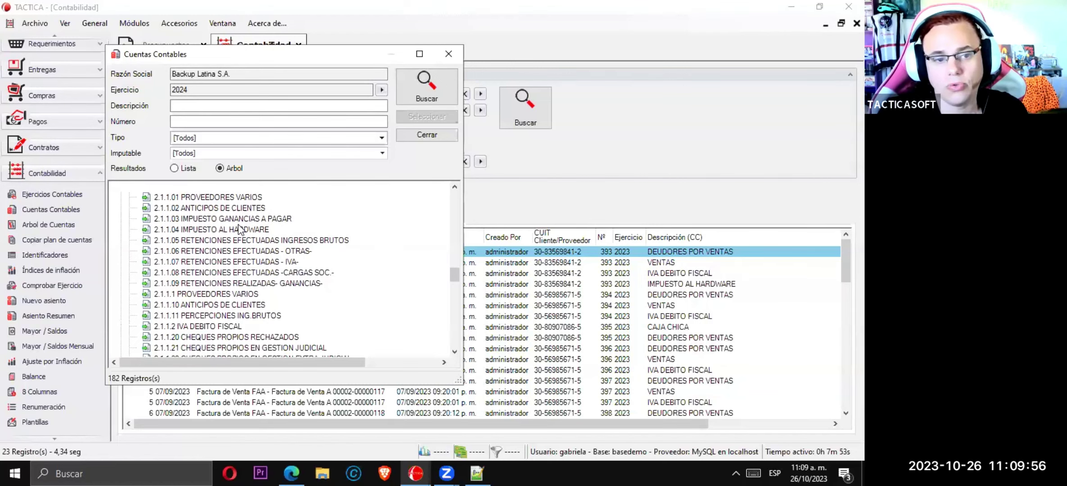
Inspect accounts 2.1.1.03 IMPUESTO GANANCIAS A PAGAR and 2.1.1.01 PROVEEDORES VARIOS, then close the chart
click(221, 219)
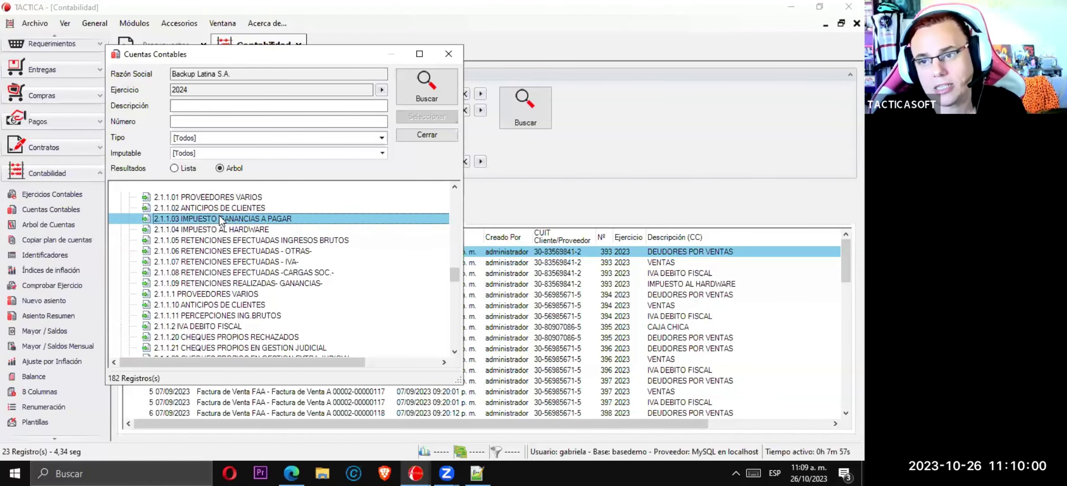
click(262, 202)
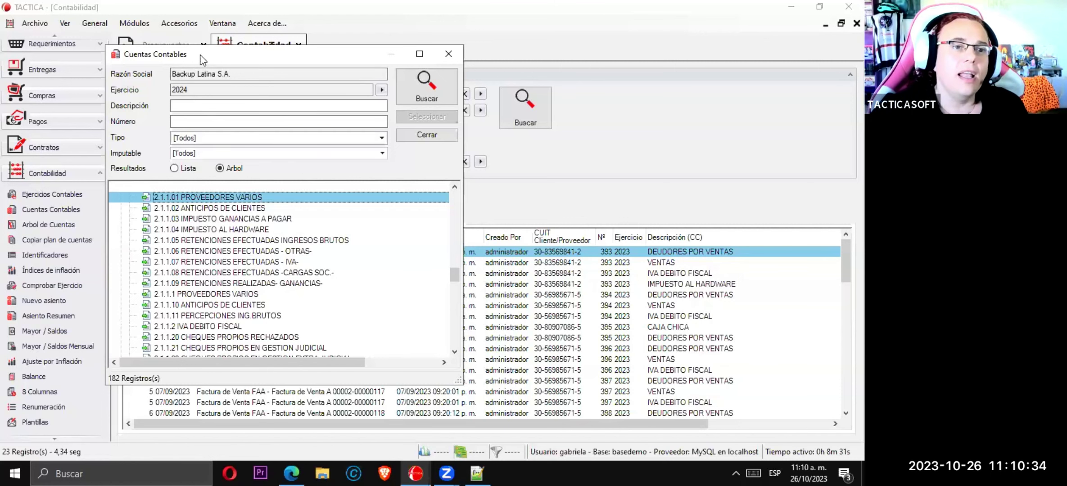
drag(201, 63, 193, 113)
click(444, 110)
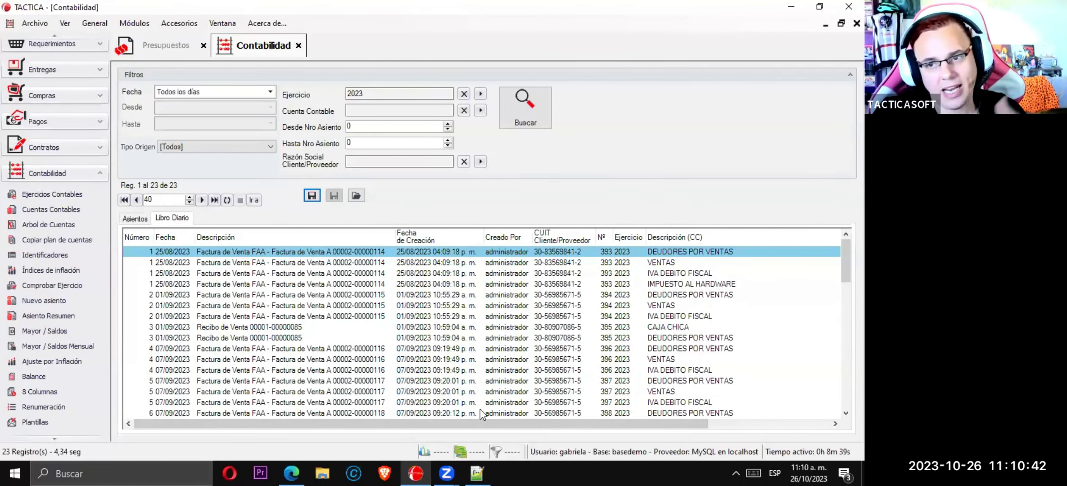
click(478, 471)
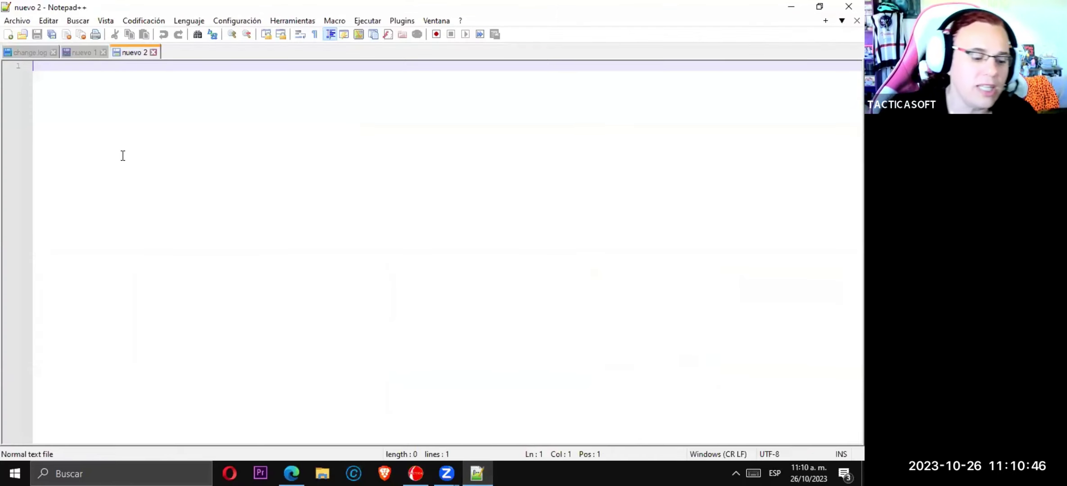
Type the checklist items IDENTIFICADORES, CONCEPTOS and CAJAS/BANCOS on separate lines
text(identi)
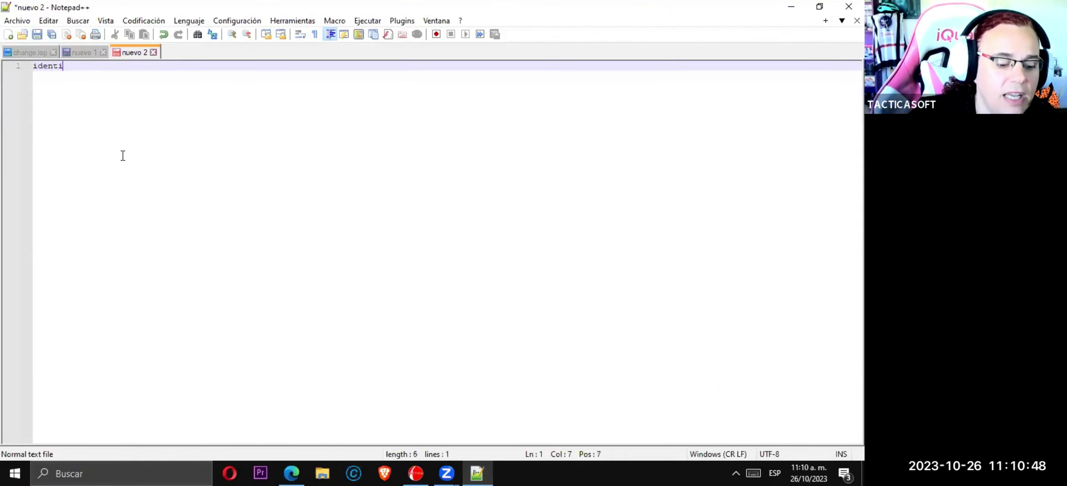
text(fica)
key(BackSpace)
key(BackSpace)
key(BackSpace)
key(BackSpace)
key(BackSpace)
key(BackSpace)
key(BackSpace)
key(BackSpace)
key(BackSpace)
key(BackSpace)
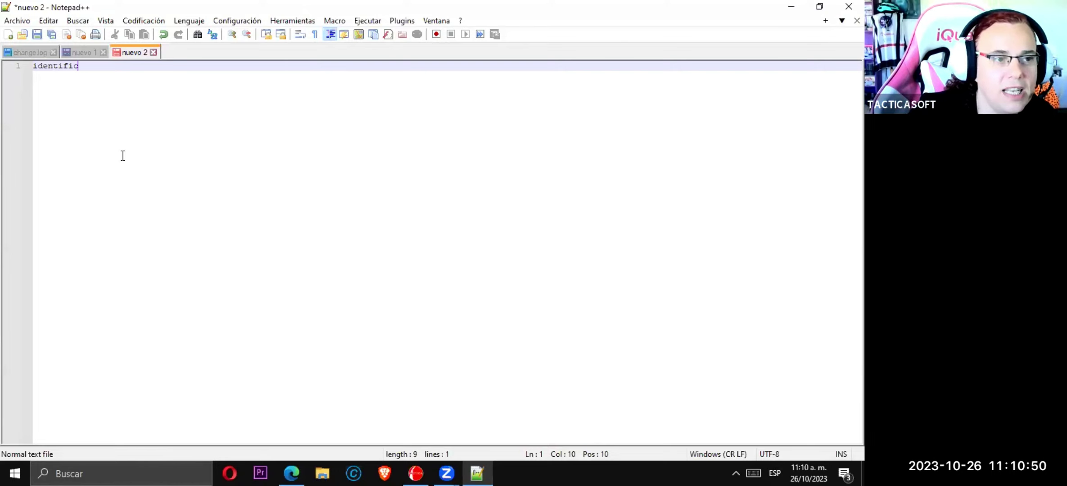
text(IDEN)
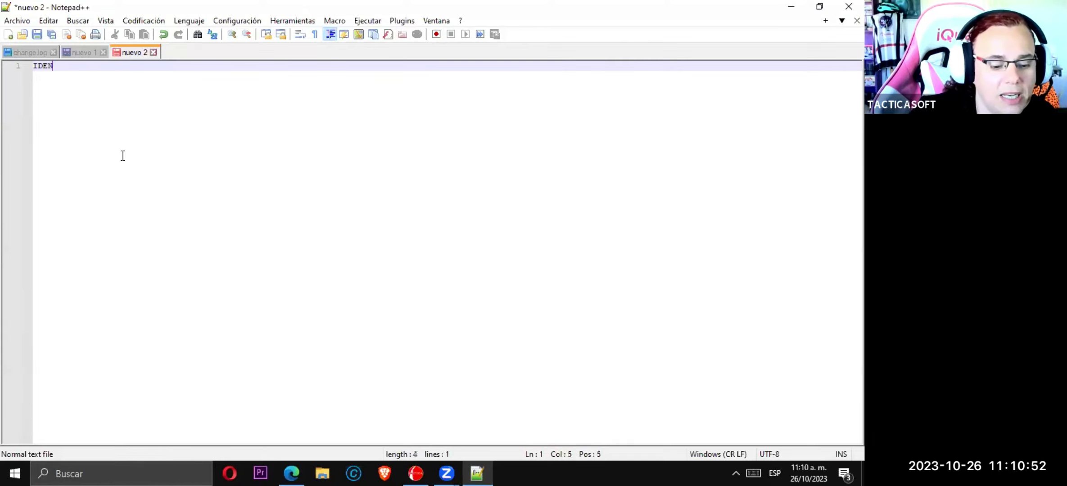
text(TIFICADORES)
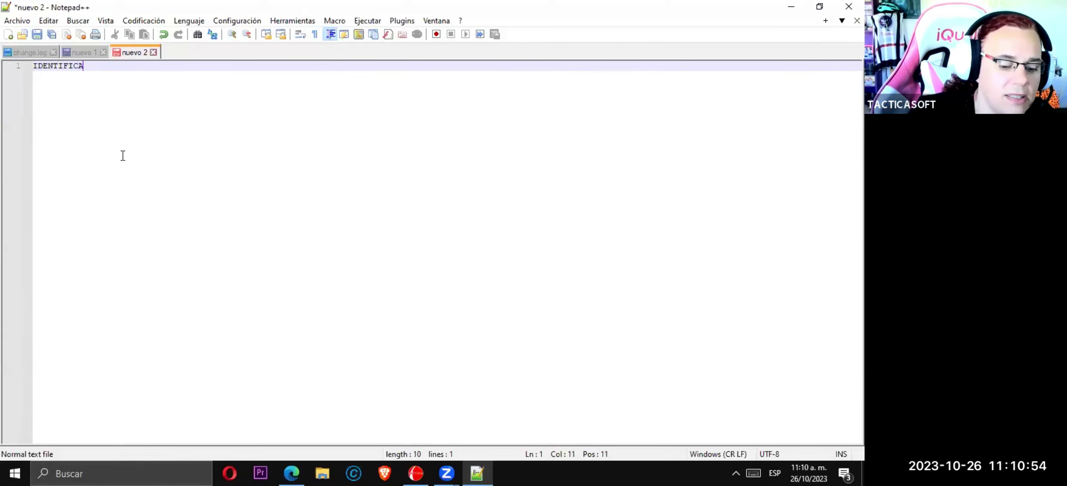
key(Return)
key(Return)
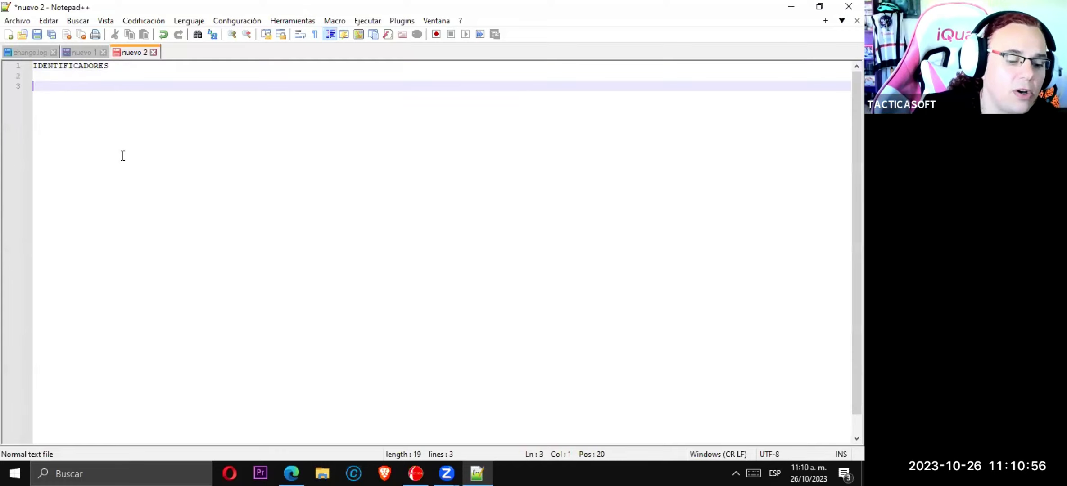
text(CONCEPTOS)
key(Return)
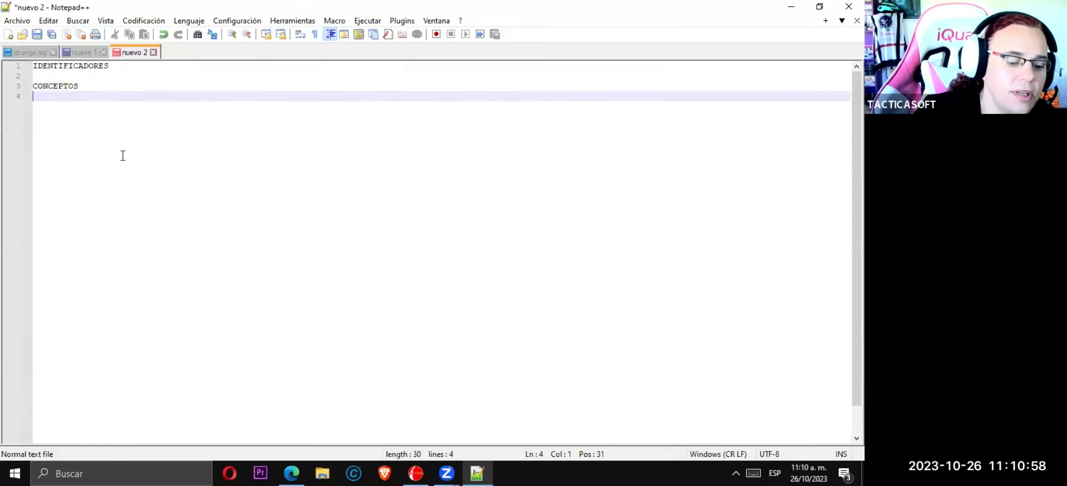
key(Return)
text(CAJAS/)
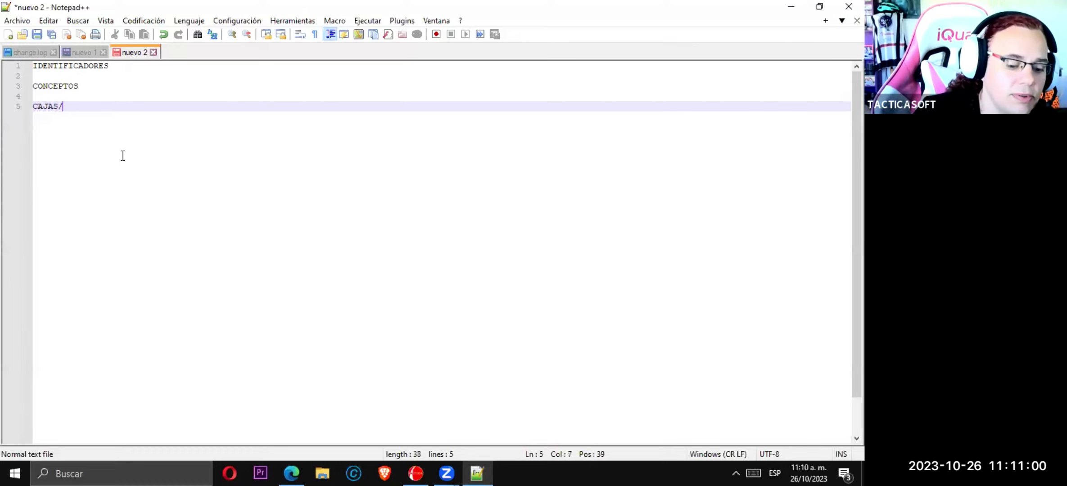
text(BANCOS)
key(Return)
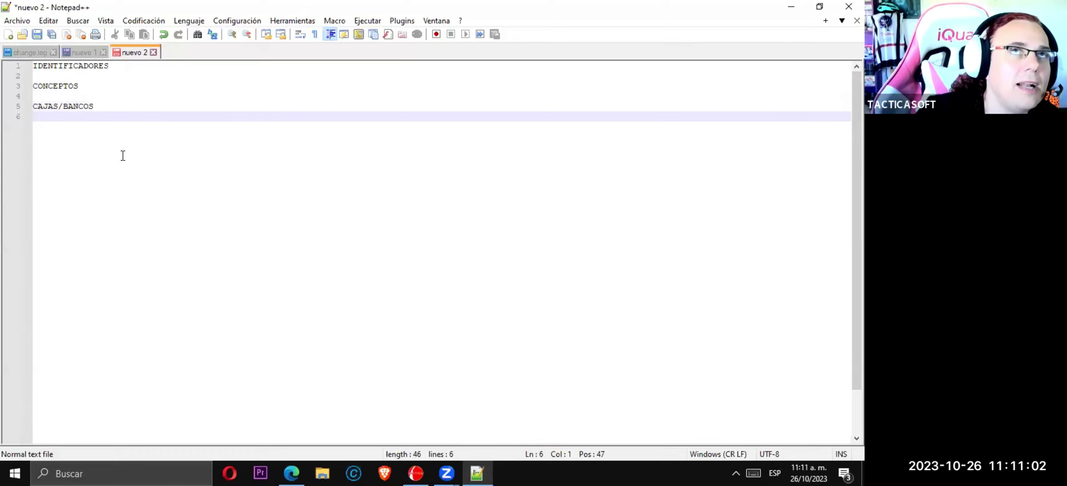
key(Return)
Add PRODUCTOS/CONCEPTOS, IMPUESTOS RETENCIONES and CLIENTES/PROVEEDORES, separated by blank lines
text(PROD)
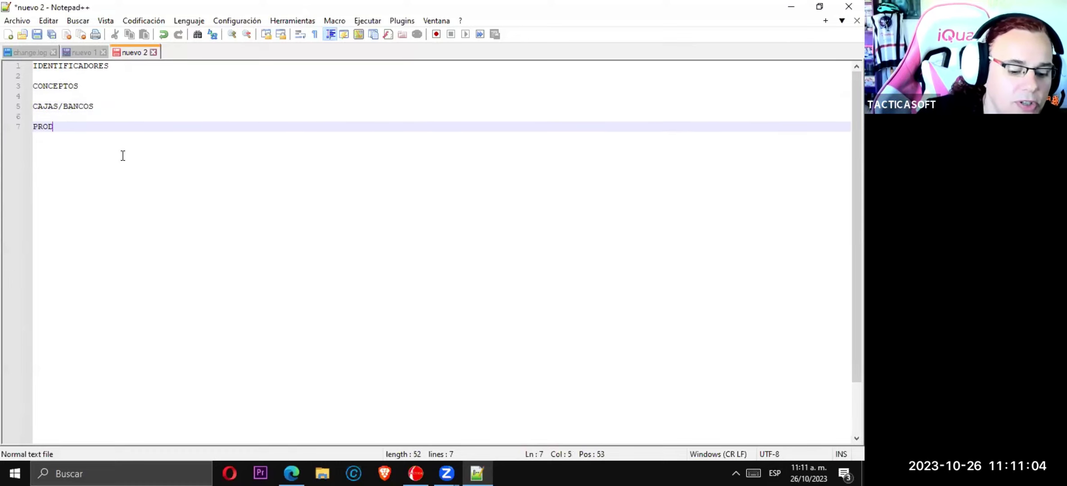
text(UCTOS/)
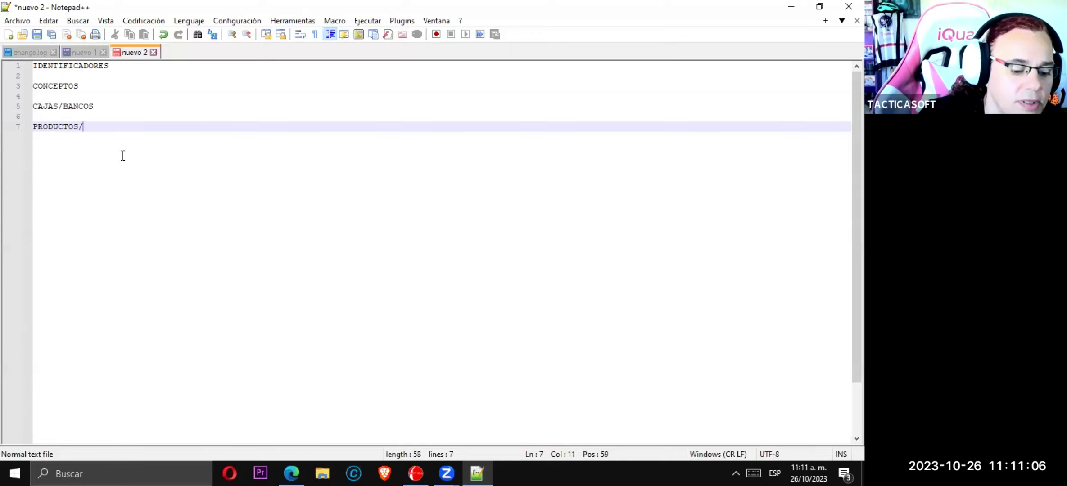
text(CONCEPTOS)
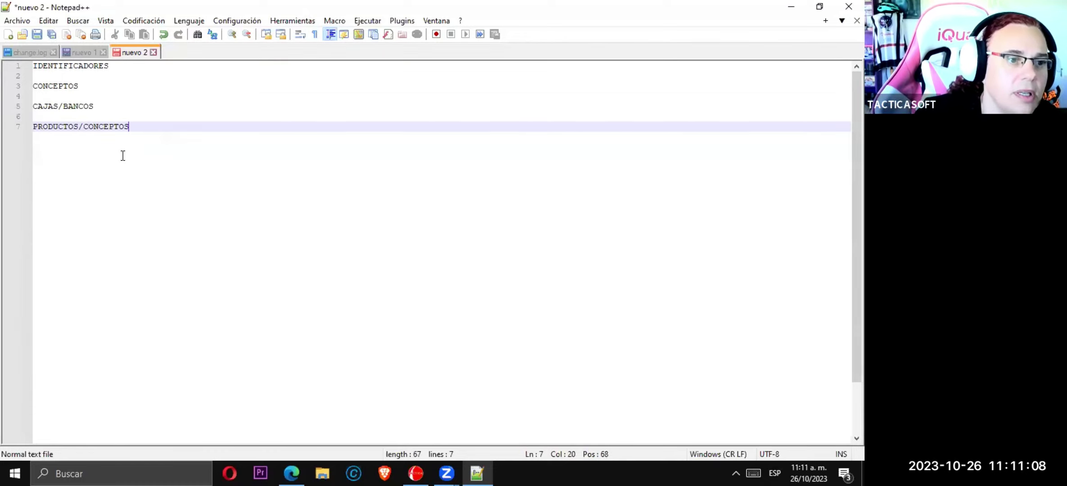
key(Return)
key(Return)
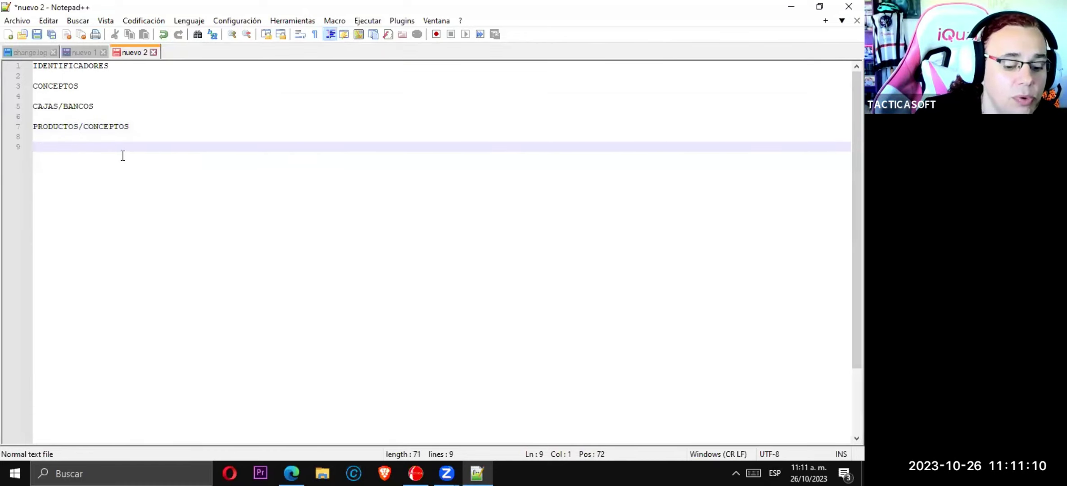
text(IMPUEST)
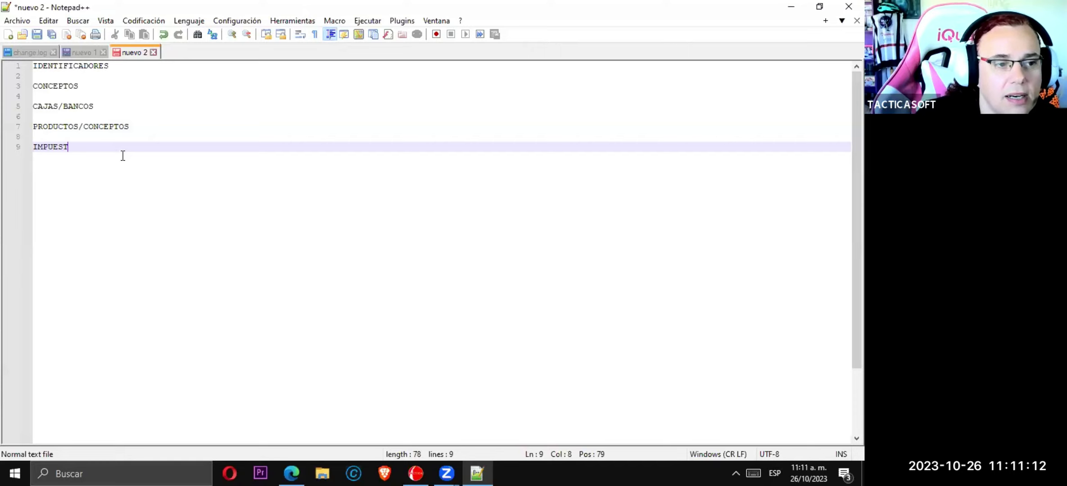
text(OS RETENCIO)
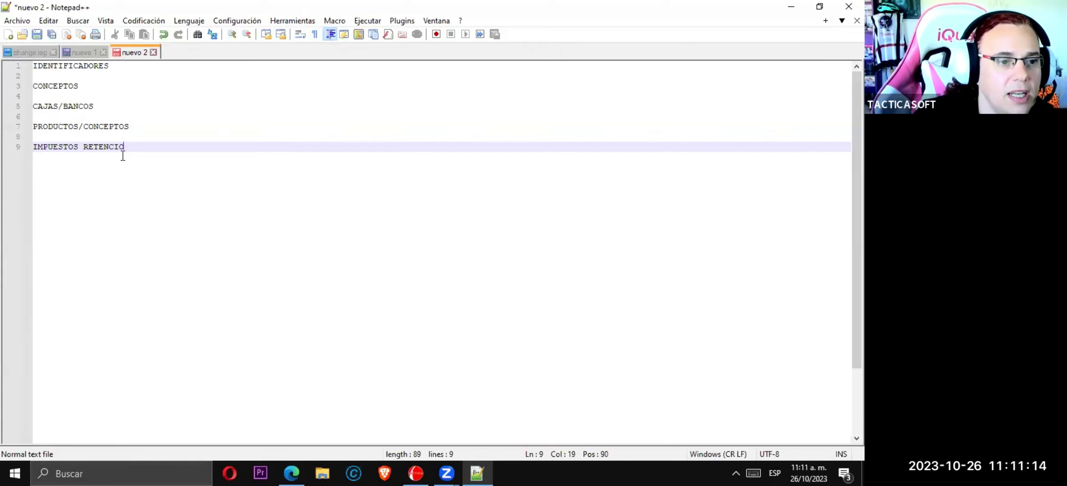
text(NES)
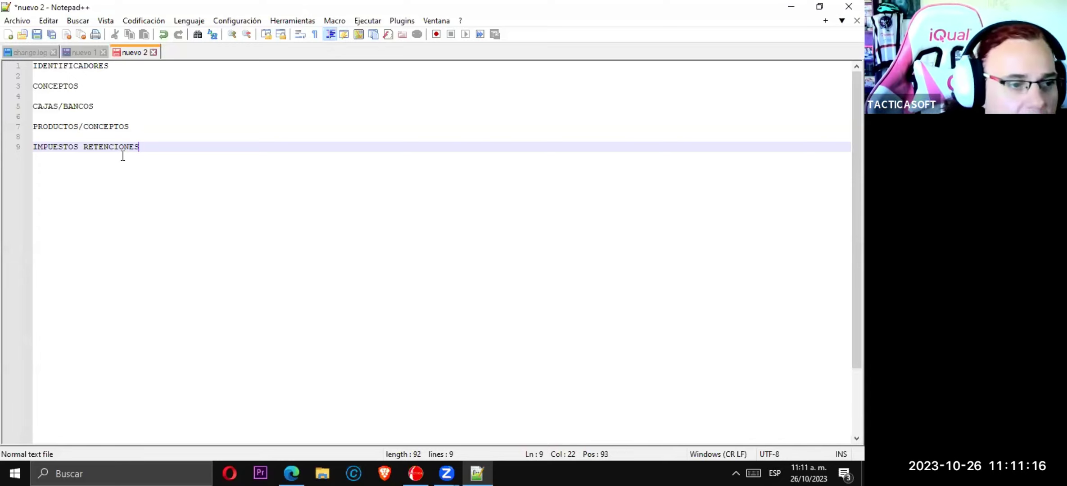
key(Up)
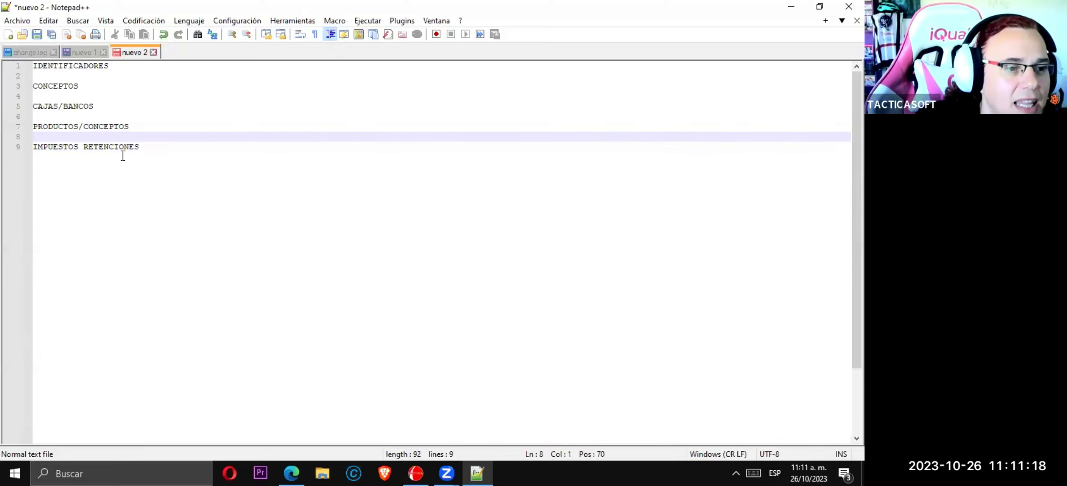
key(Down)
key(Return)
key(Return)
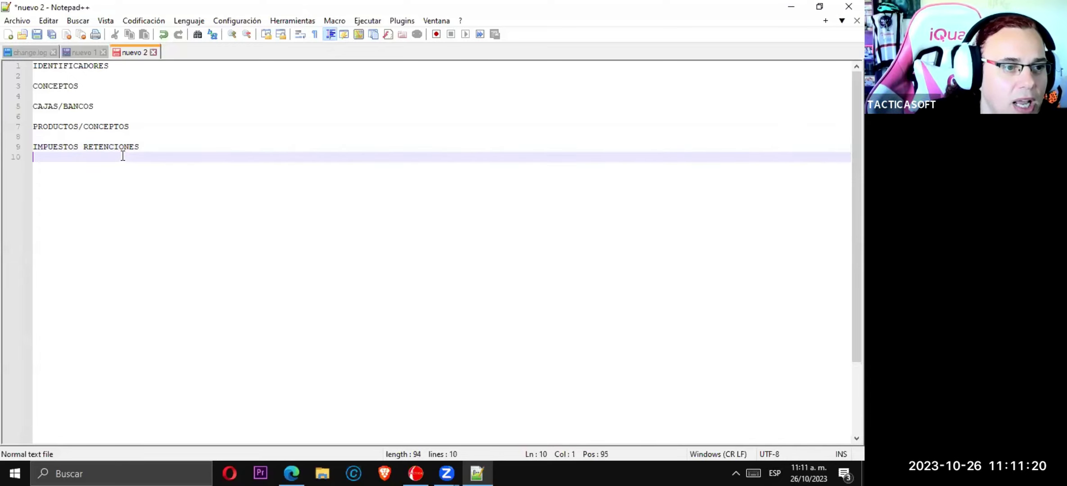
text(CLIENTES/)
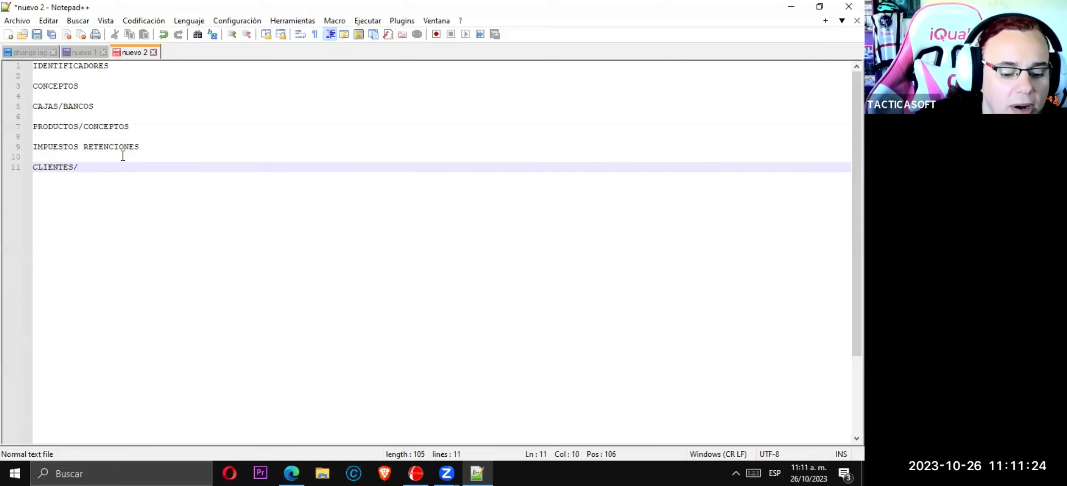
text(PROVEEDORES)
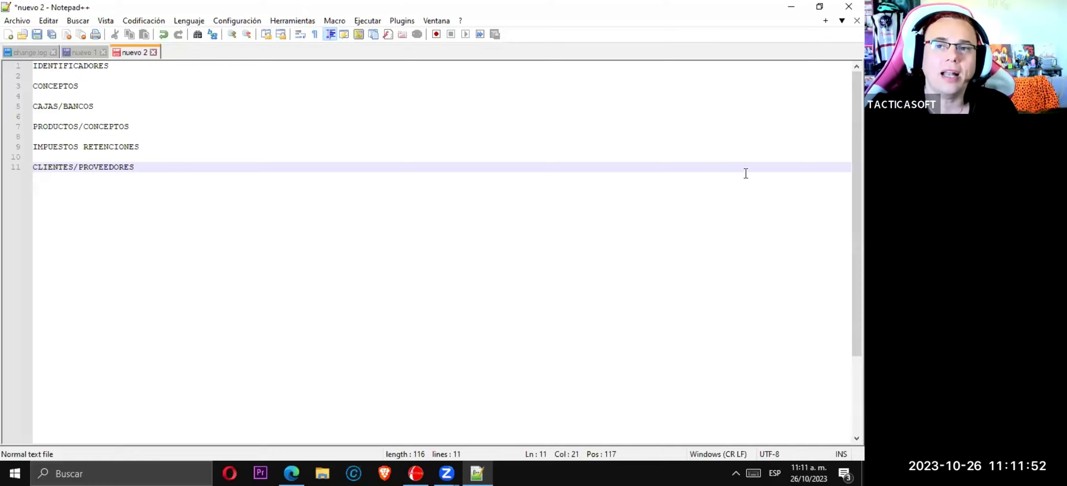
Annotate the checklist in red: circle IDENTIFICADORES and draw an underlined P with an arrow to it
mouse_move(245, 123)
mouse_down()
mouse_move(85, 74)
mouse_move(114, 63)
mouse_move(45, 40)
mouse_up()
mouse_move(6, 65)
mouse_down()
mouse_move(72, 74)
mouse_move(108, 61)
mouse_move(103, 68)
mouse_up()
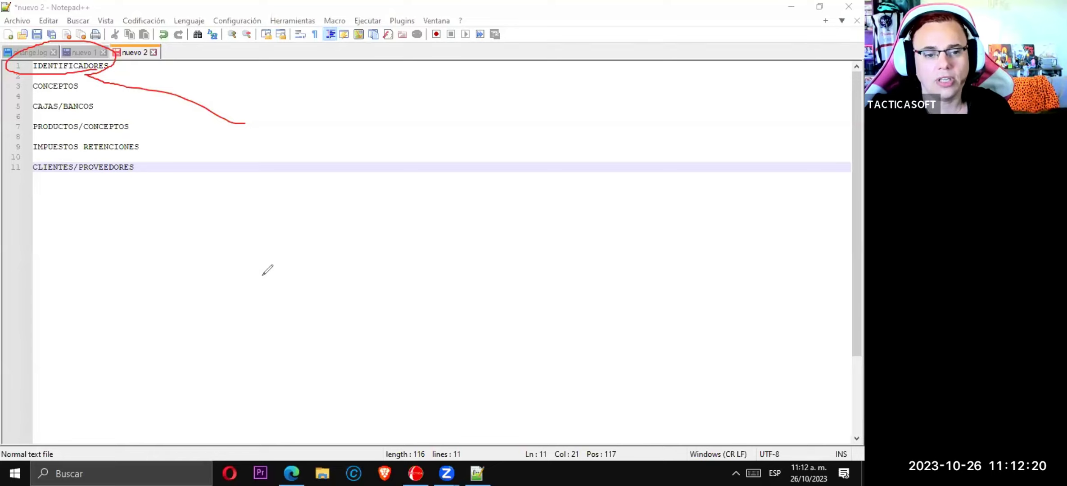
mouse_move(257, 266)
mouse_down()
mouse_move(259, 302)
mouse_move(272, 249)
mouse_move(257, 284)
mouse_up()
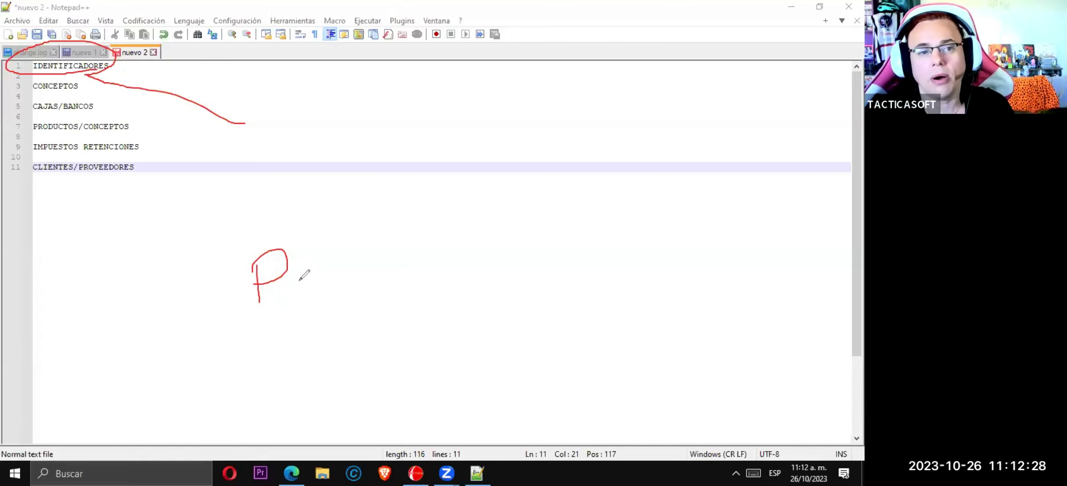
mouse_move(300, 280)
mouse_down()
mouse_move(300, 168)
mouse_move(246, 123)
mouse_up()
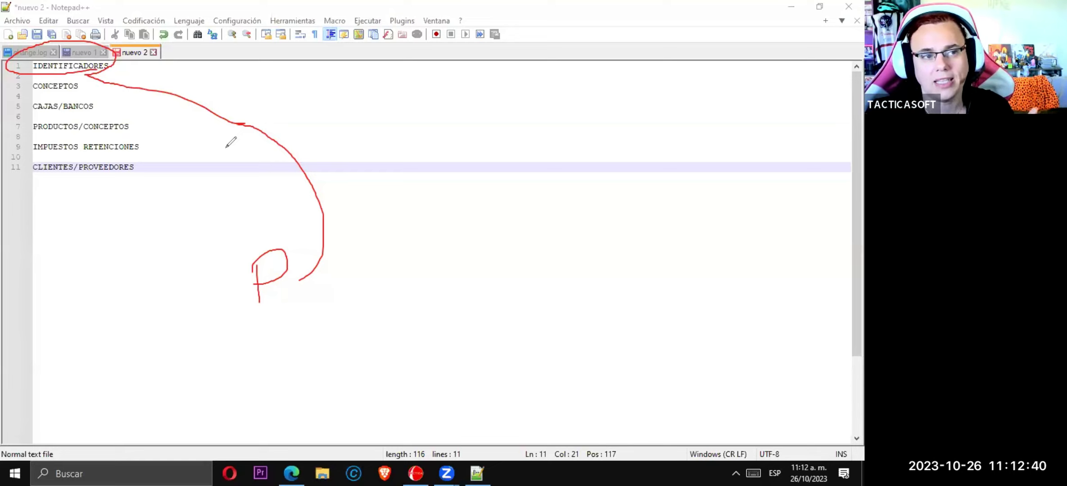
drag(79, 82, 128, 64)
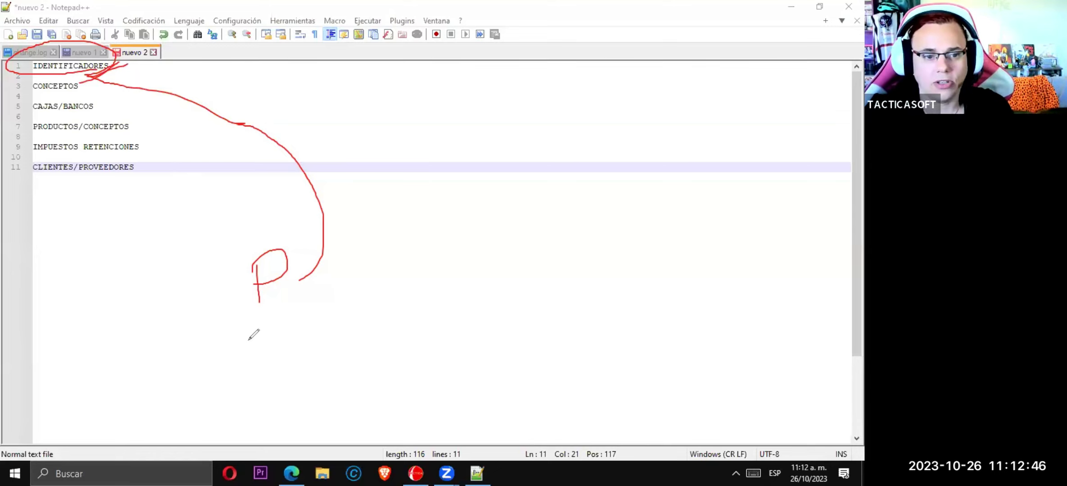
drag(238, 311, 302, 309)
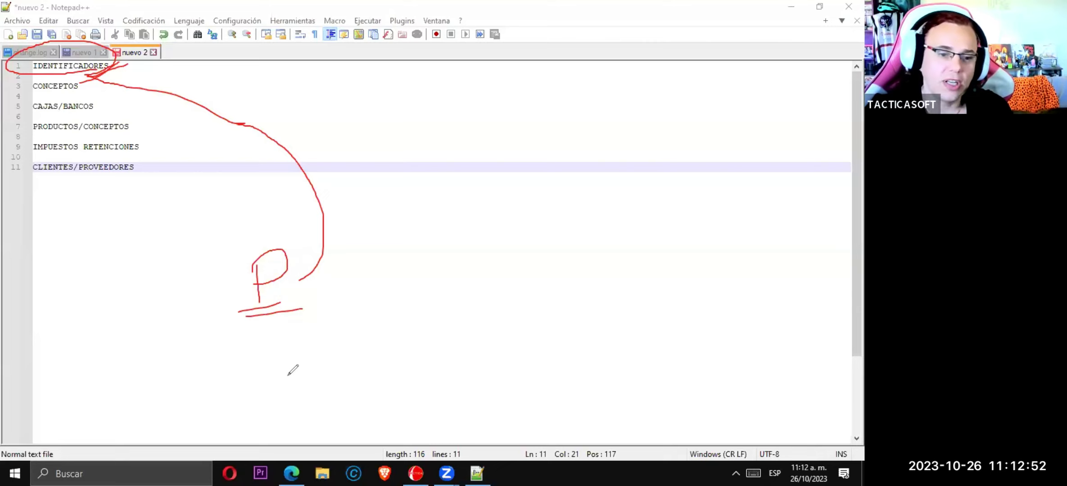
mouse_move(278, 366)
mouse_down()
mouse_move(262, 385)
mouse_move(295, 315)
mouse_move(335, 155)
mouse_move(153, 54)
mouse_up()
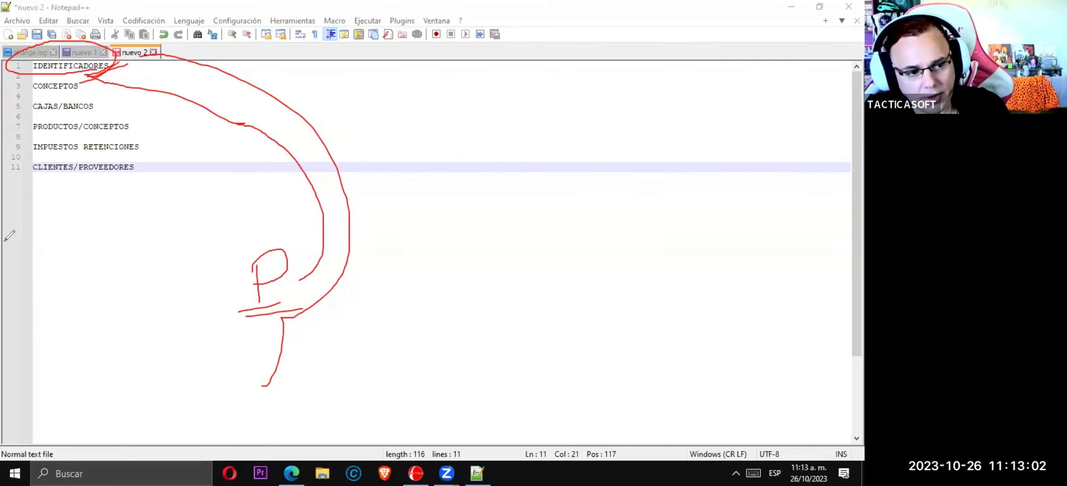
Search the 2023 identifiers lookup for Balanceo, which returns 3130 RESULTADO DEL EJERCICIO
key(e)
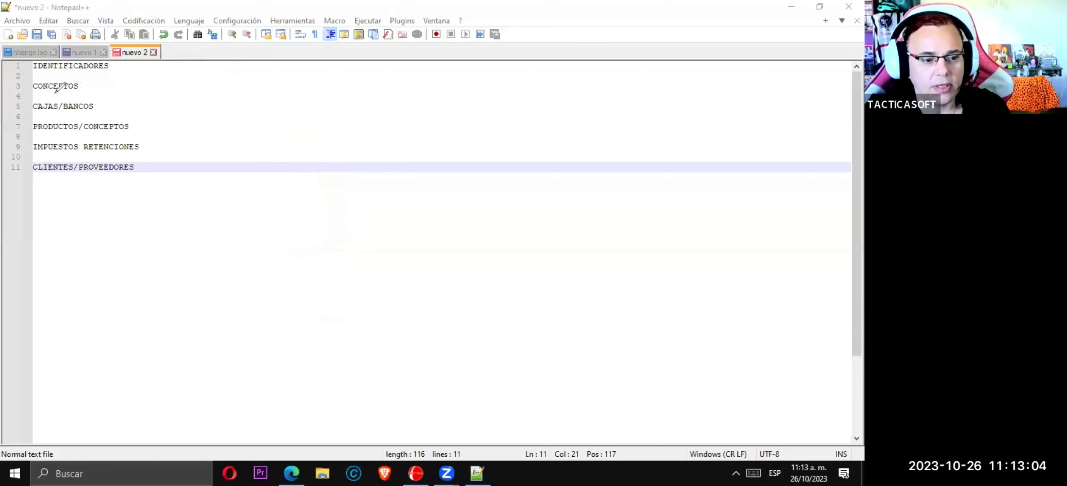
key(Escape)
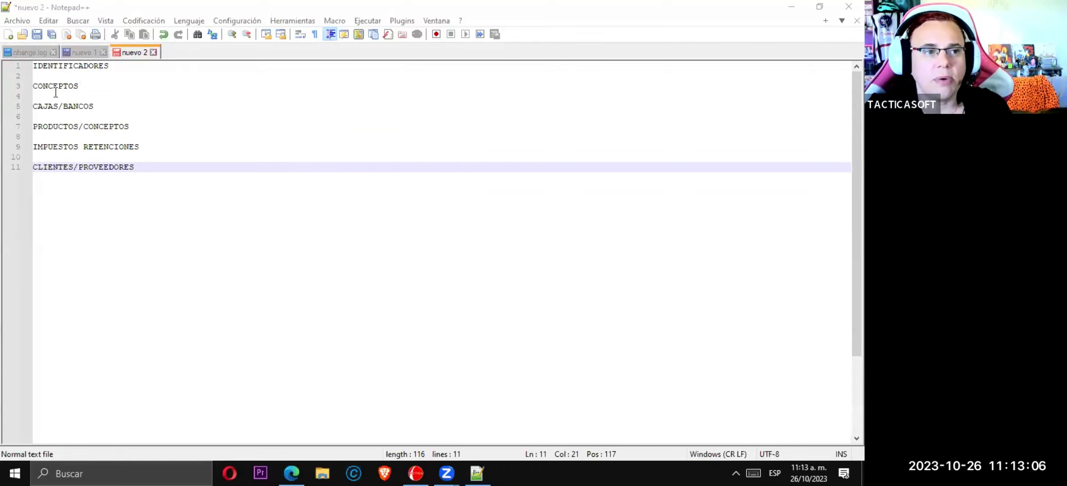
click(415, 473)
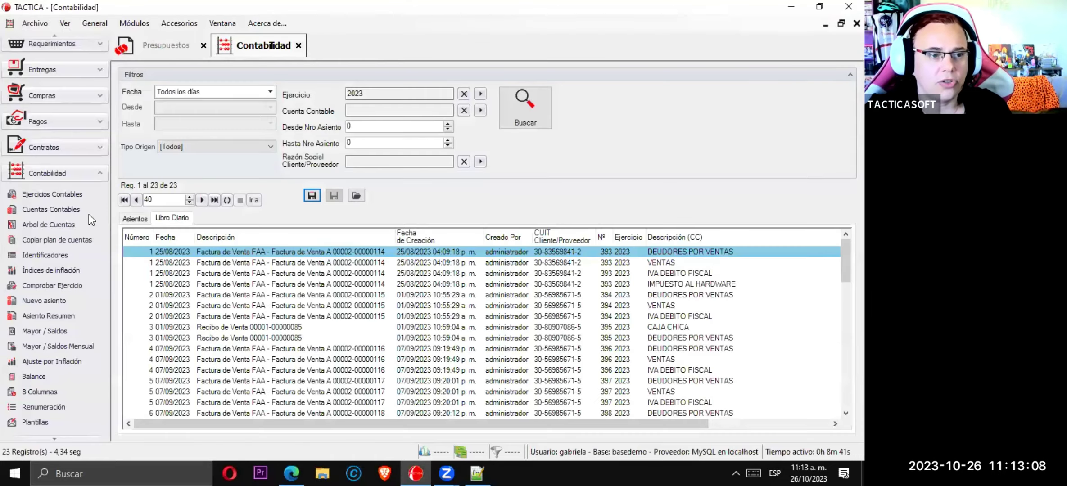
click(44, 255)
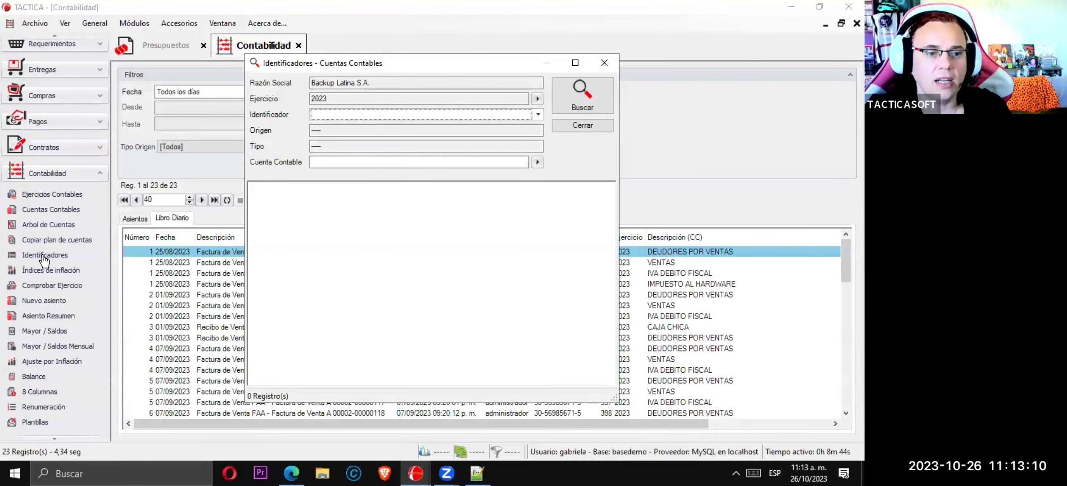
click(537, 114)
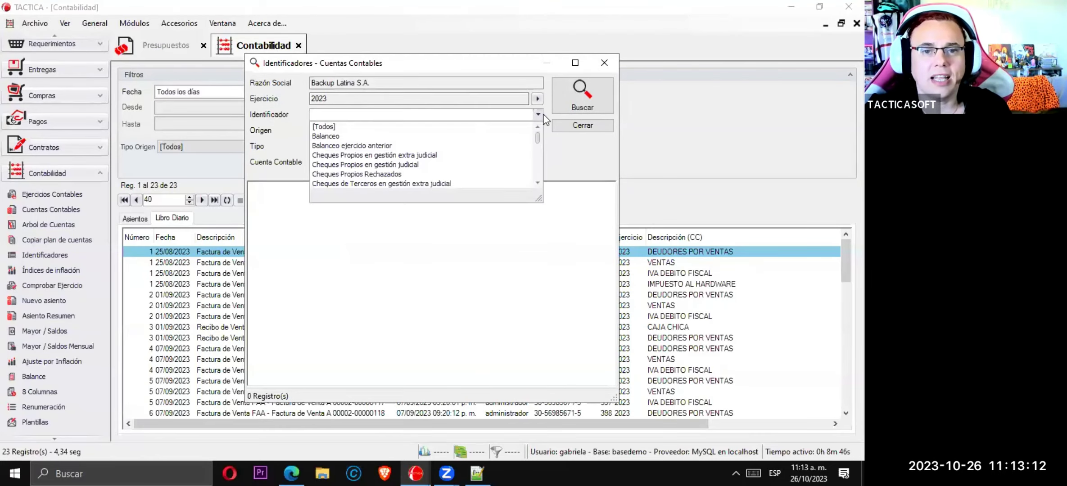
drag(538, 139, 537, 160)
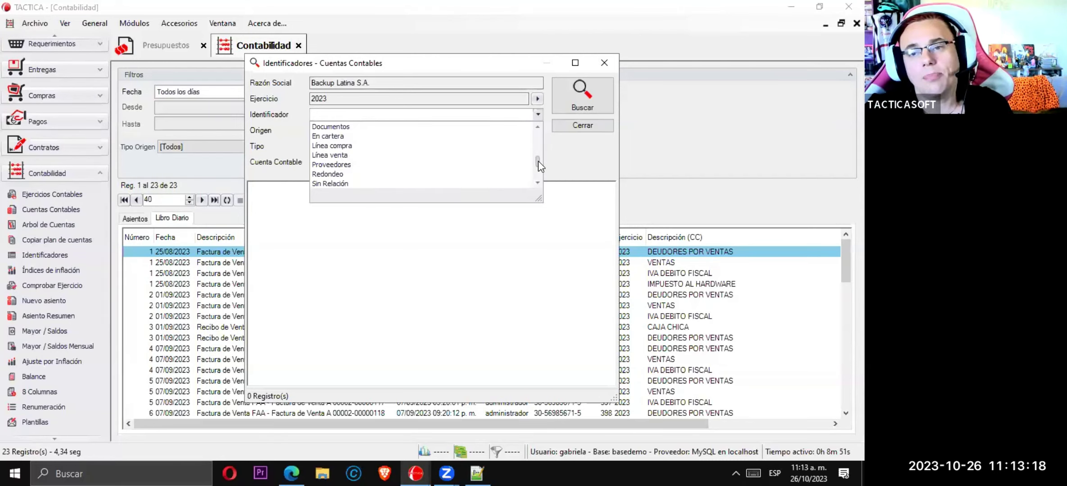
drag(537, 161, 538, 171)
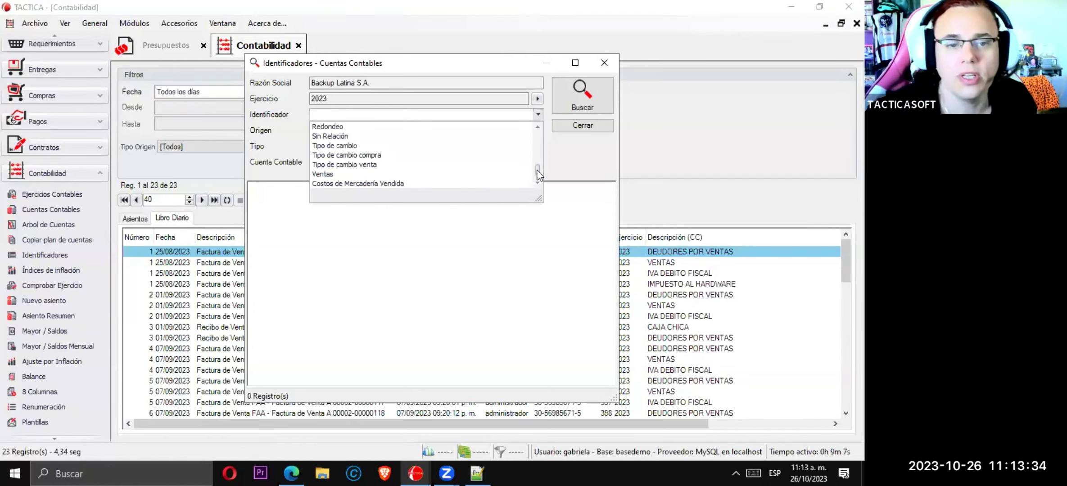
drag(538, 173, 538, 130)
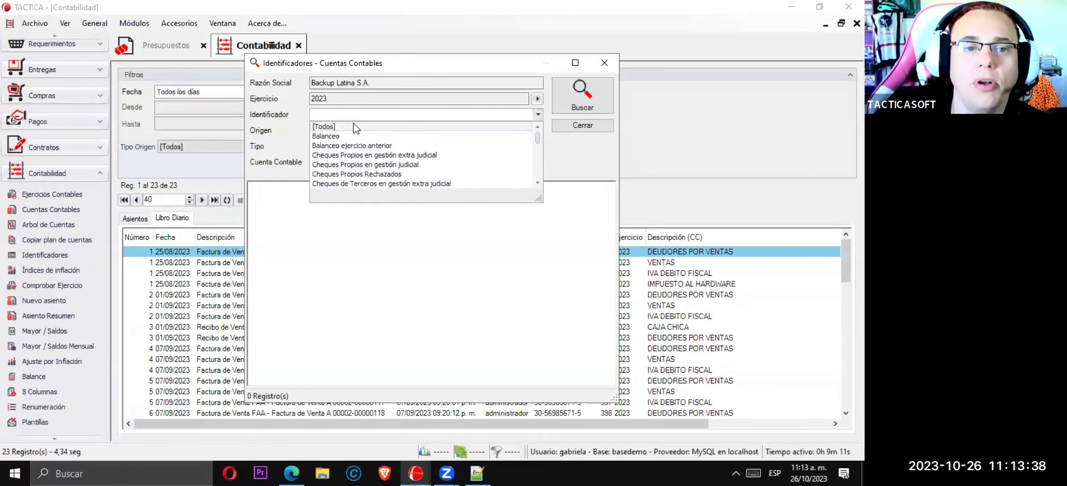
click(344, 137)
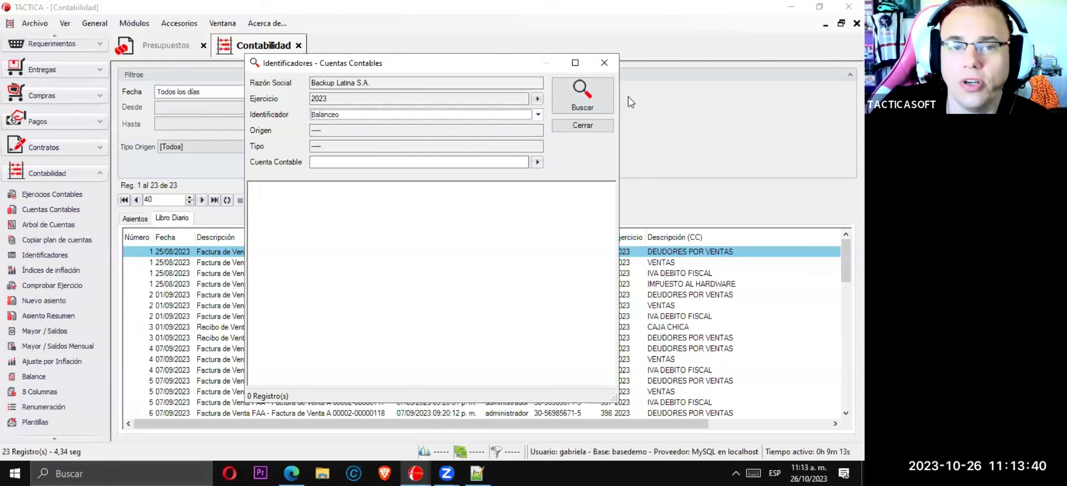
click(584, 106)
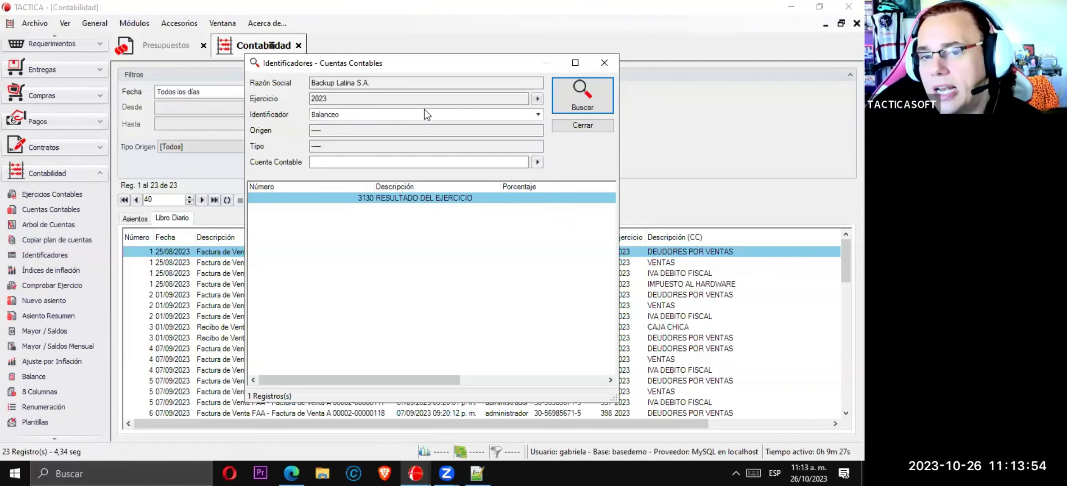
Try Balanceo ejercicio anterior, then search Compras, which returns 11301 MERCADERIAS
click(537, 115)
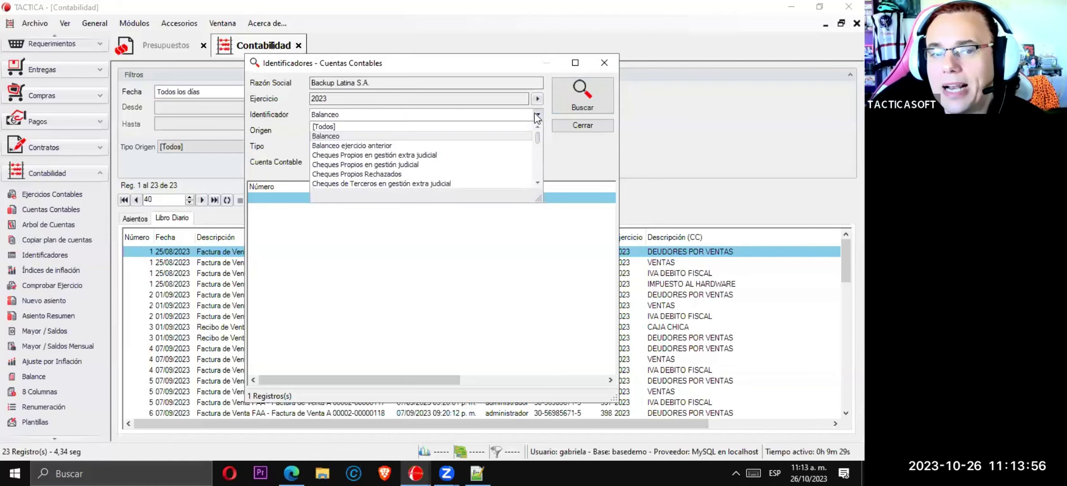
click(385, 145)
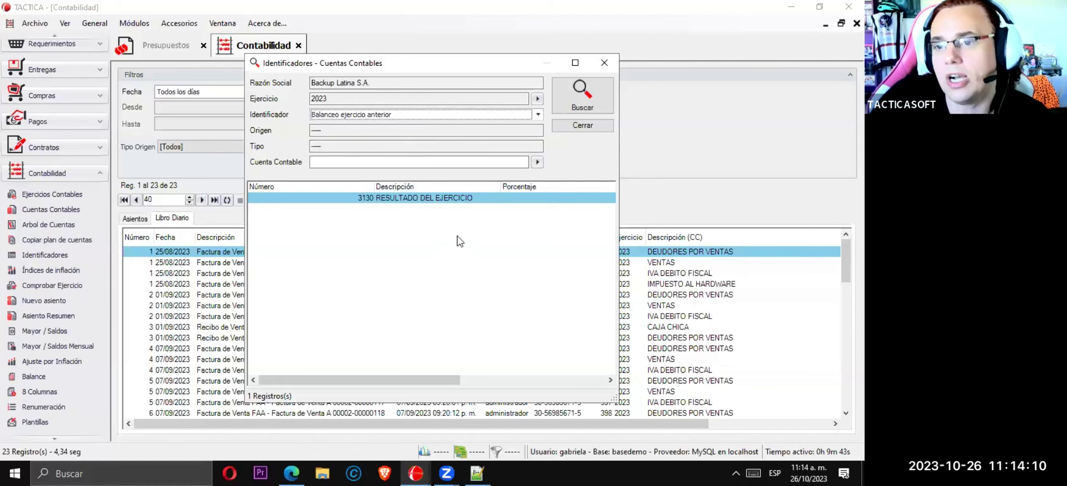
click(535, 118)
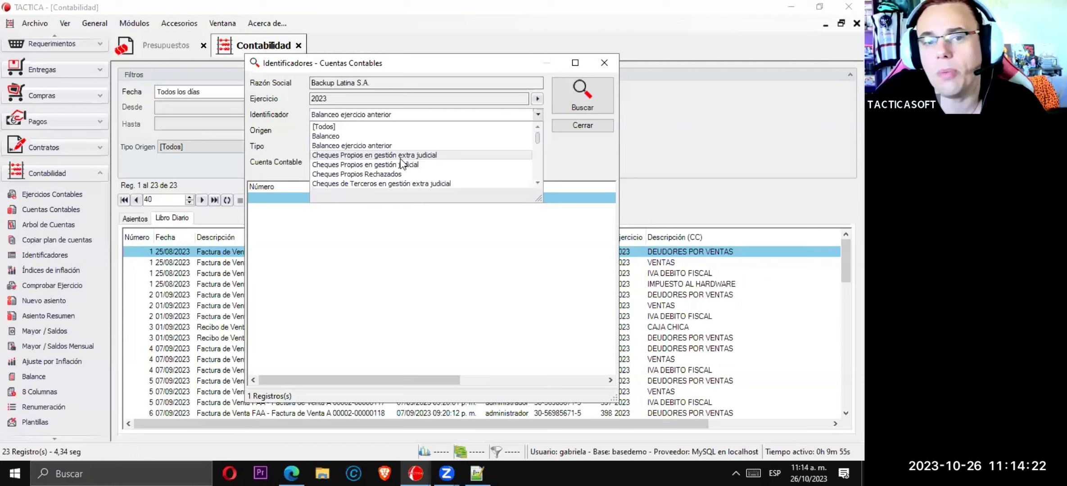
scroll(405, 160, down, 1)
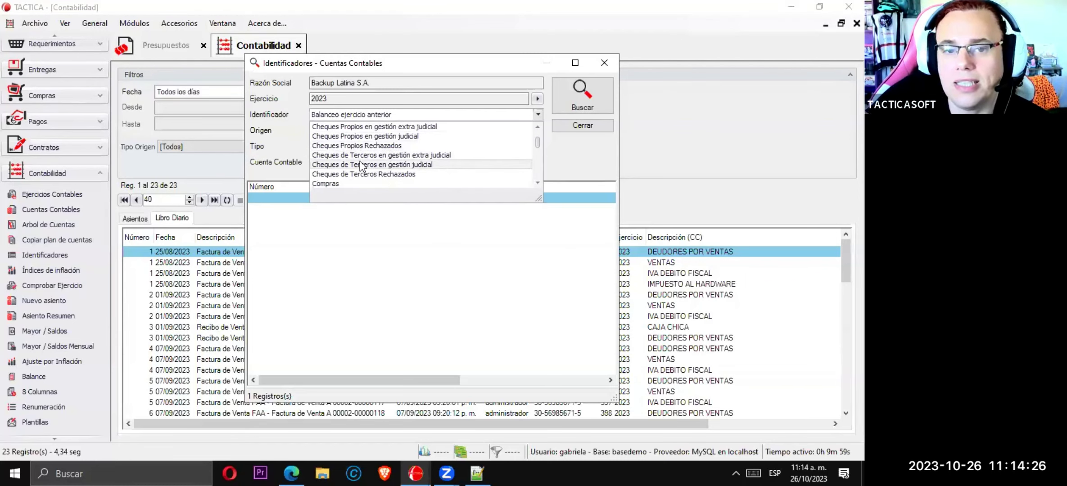
scroll(350, 150, down, 1)
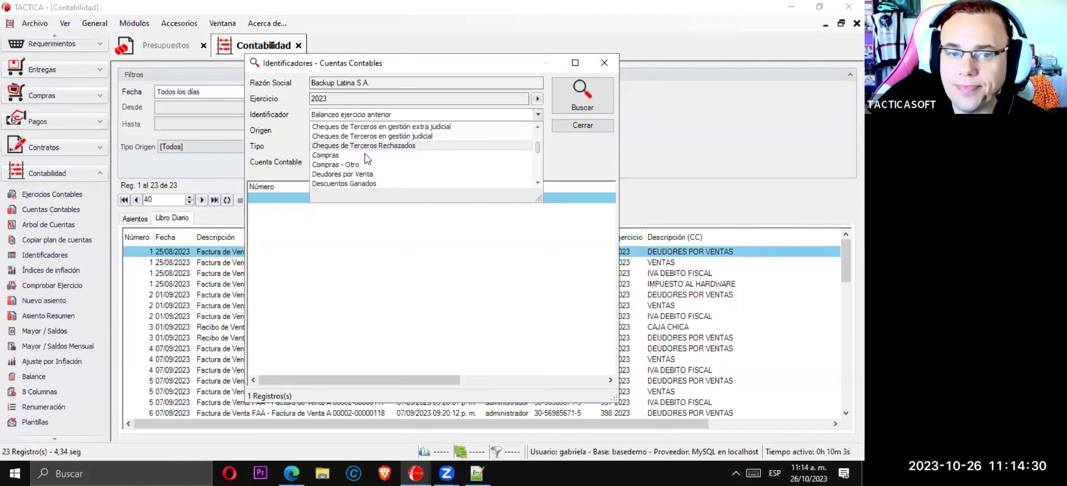
click(376, 156)
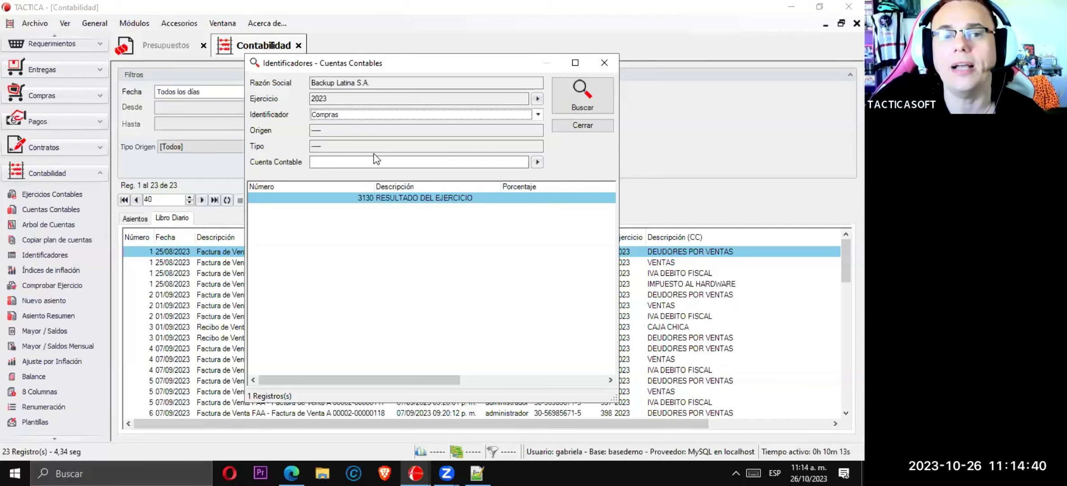
click(581, 96)
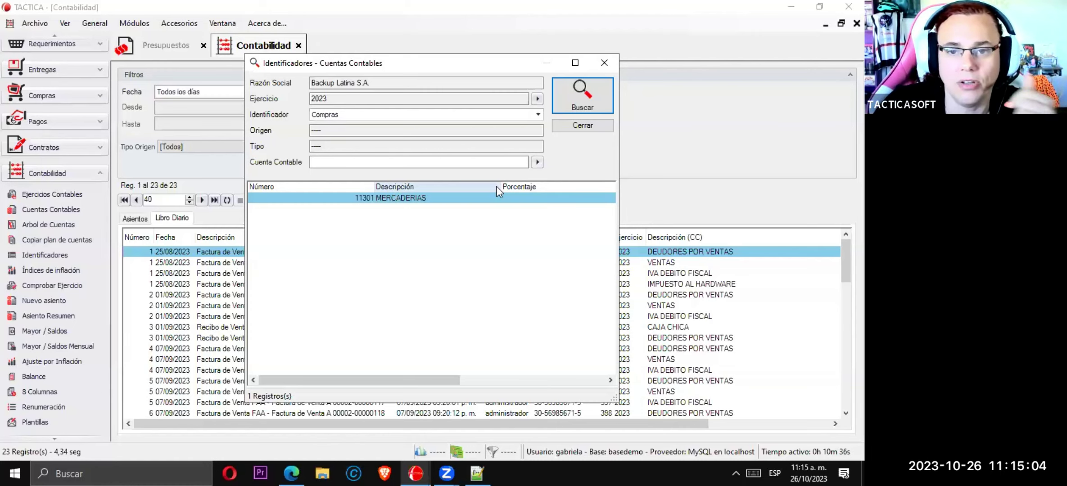
Search the accounts linked to the Ventas and Deudores por Venta identifiers
click(540, 114)
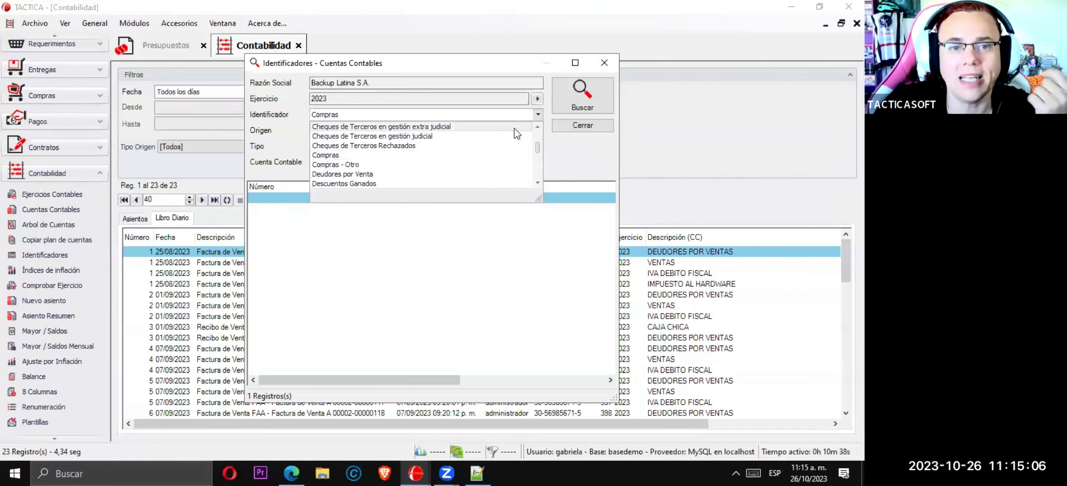
scroll(535, 176, down, 5)
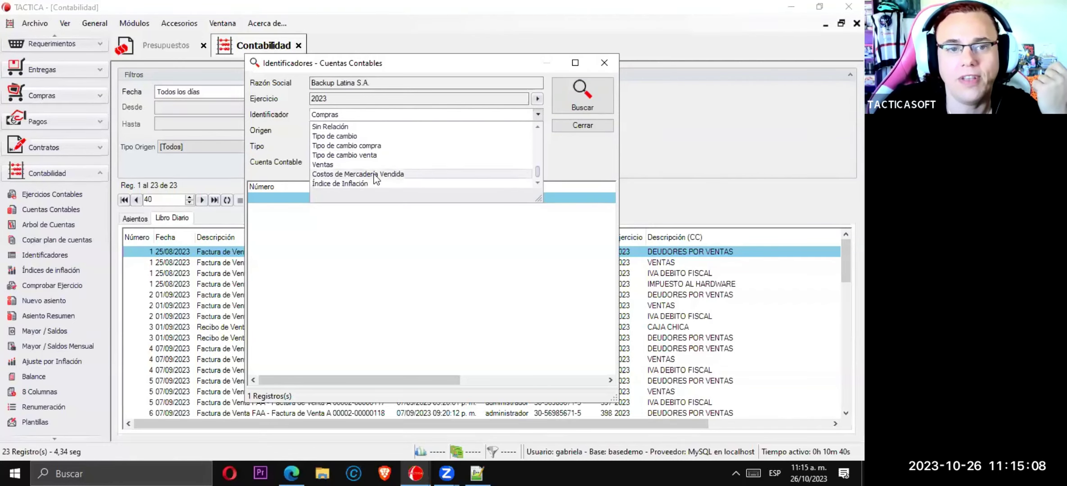
click(332, 164)
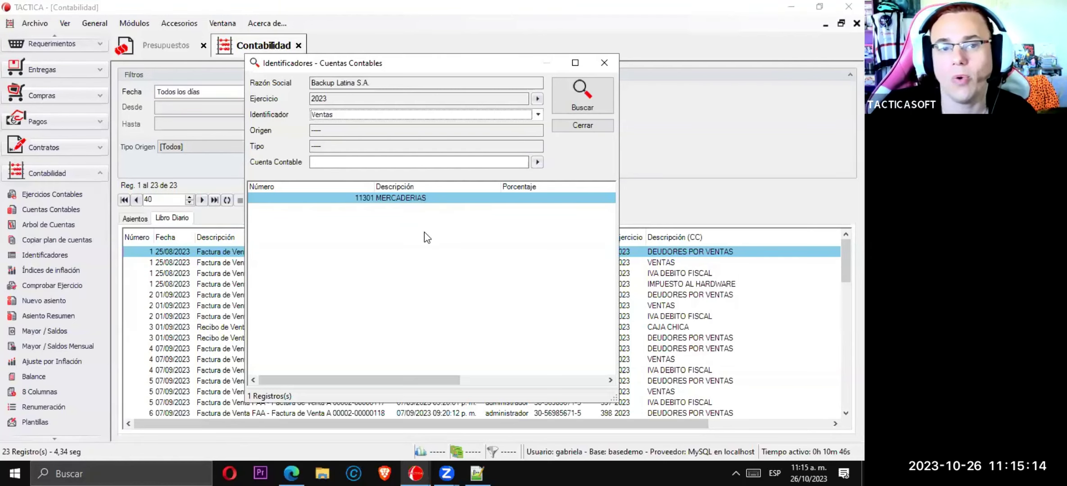
click(579, 93)
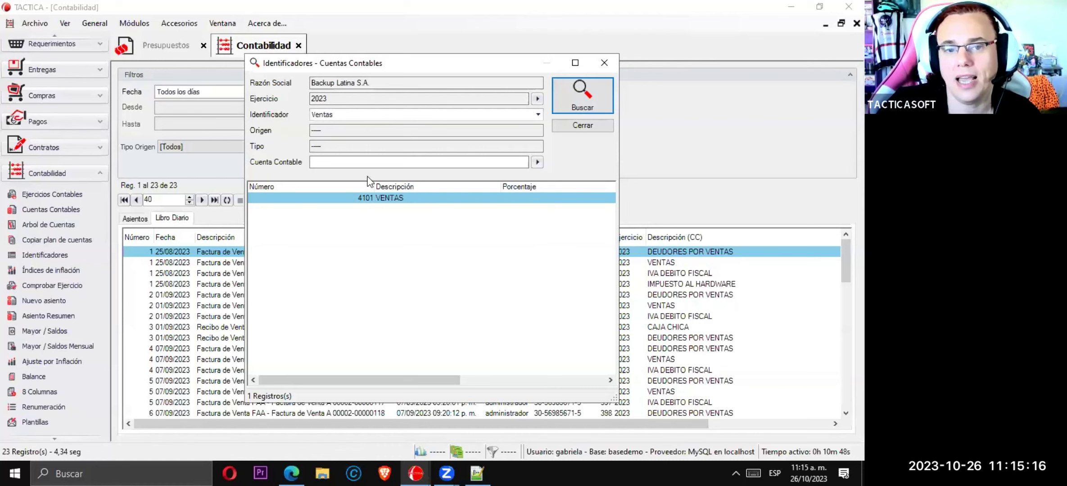
click(355, 115)
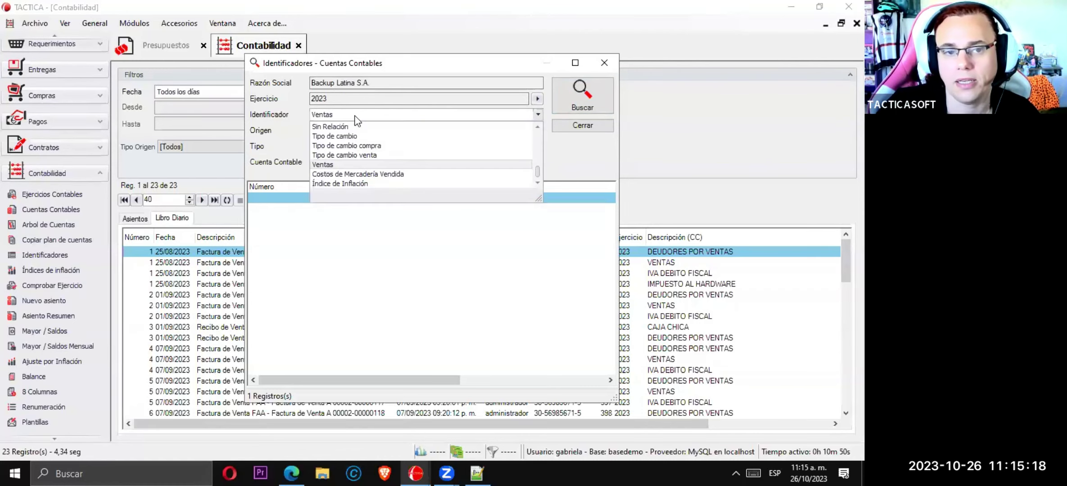
scroll(379, 168, up, 5)
scroll(378, 167, down, 2)
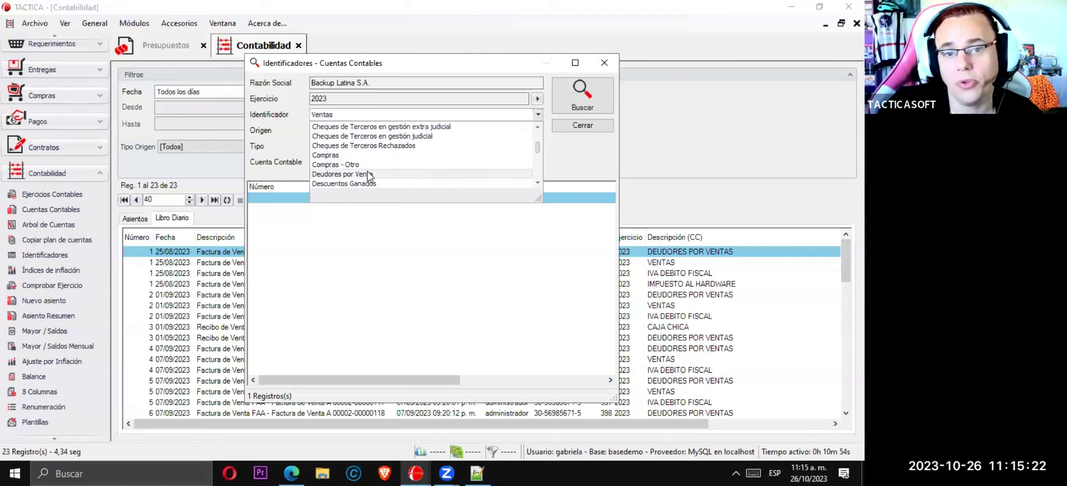
click(368, 174)
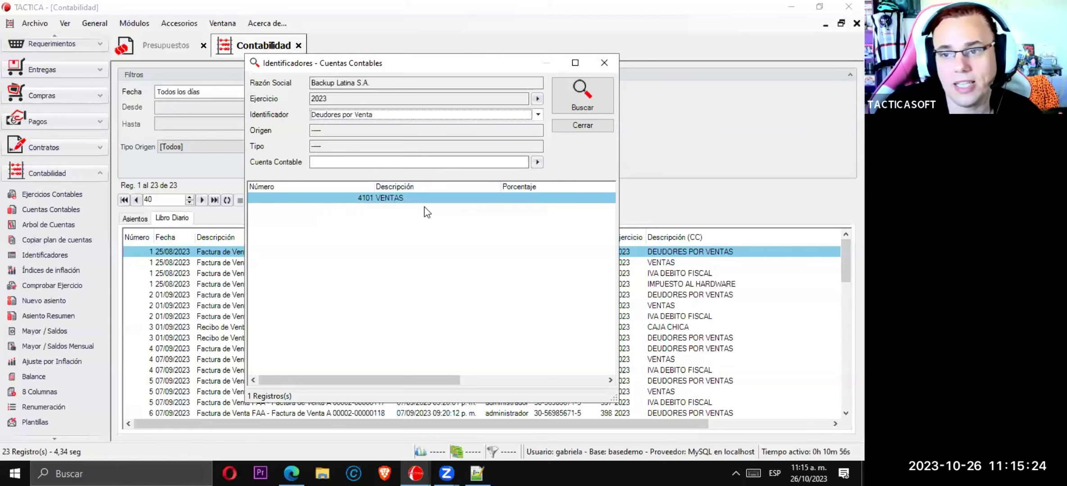
click(573, 108)
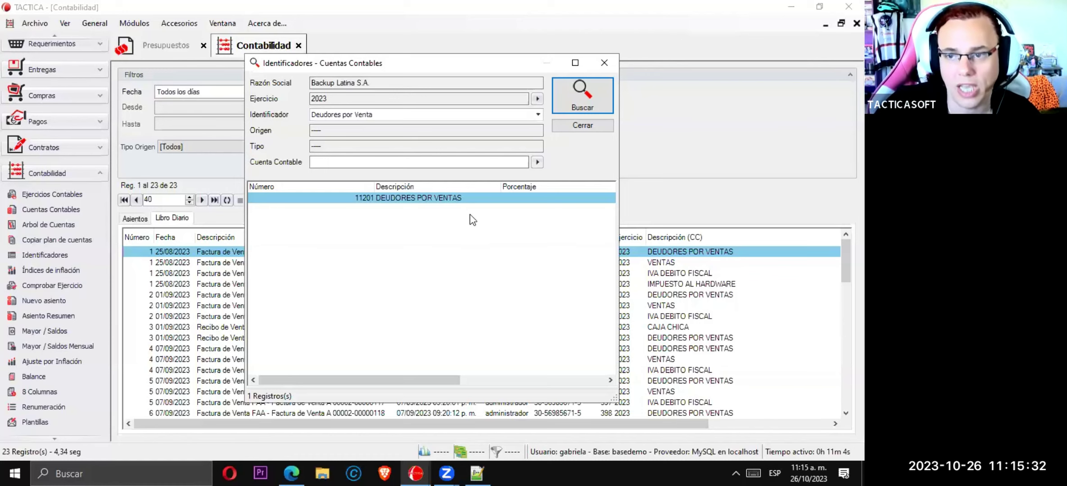
Search the account linked to Proveedores, then bring the Notepad++ checklist forward
click(538, 114)
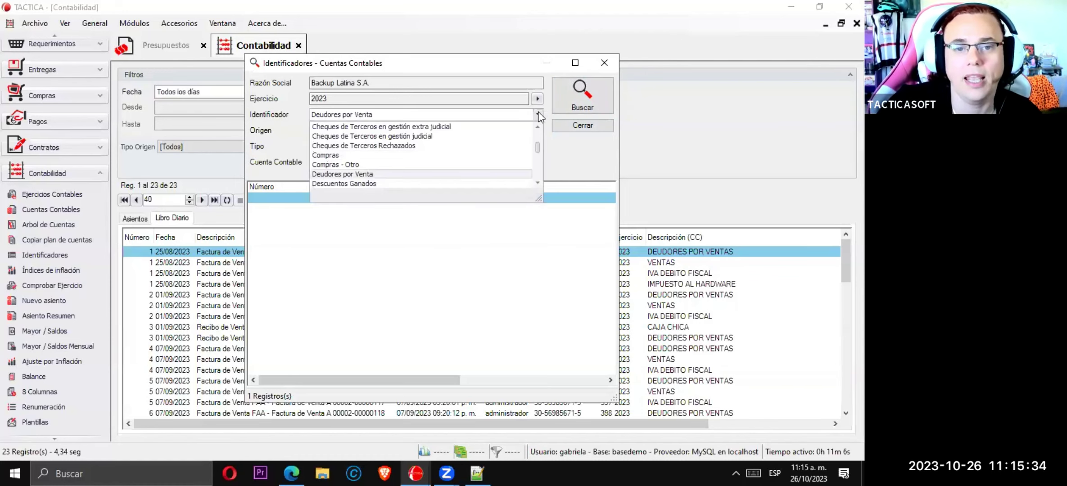
scroll(417, 168, down, 2)
scroll(414, 164, down, 1)
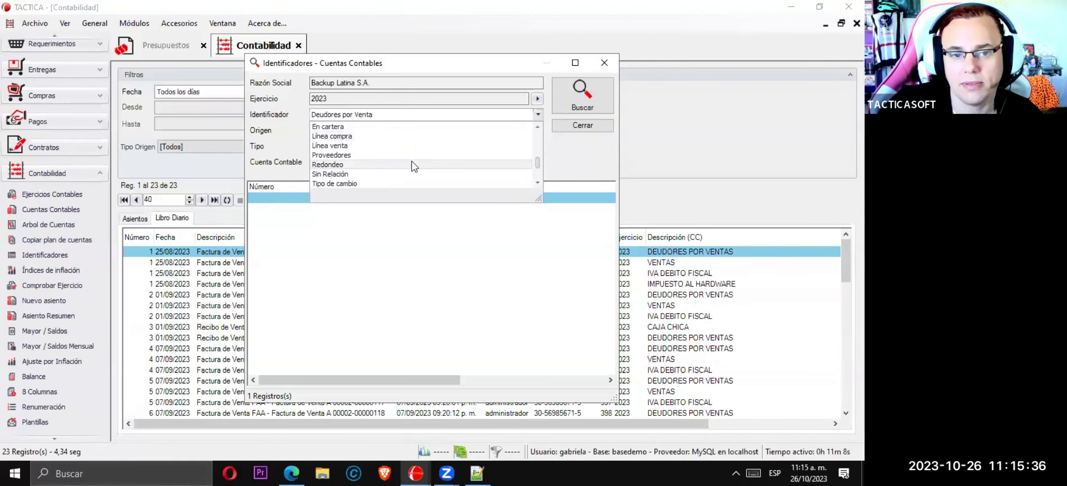
click(362, 158)
click(582, 95)
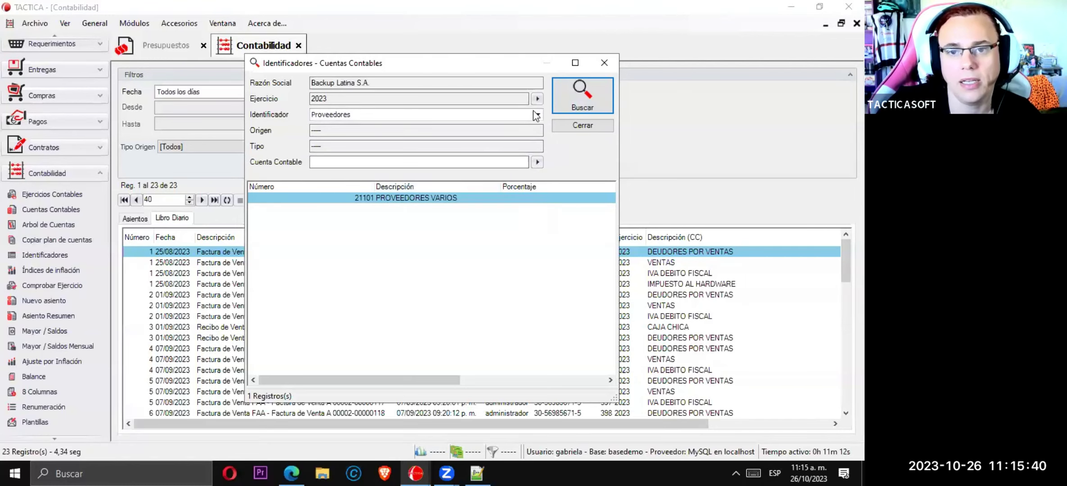
click(504, 114)
click(478, 472)
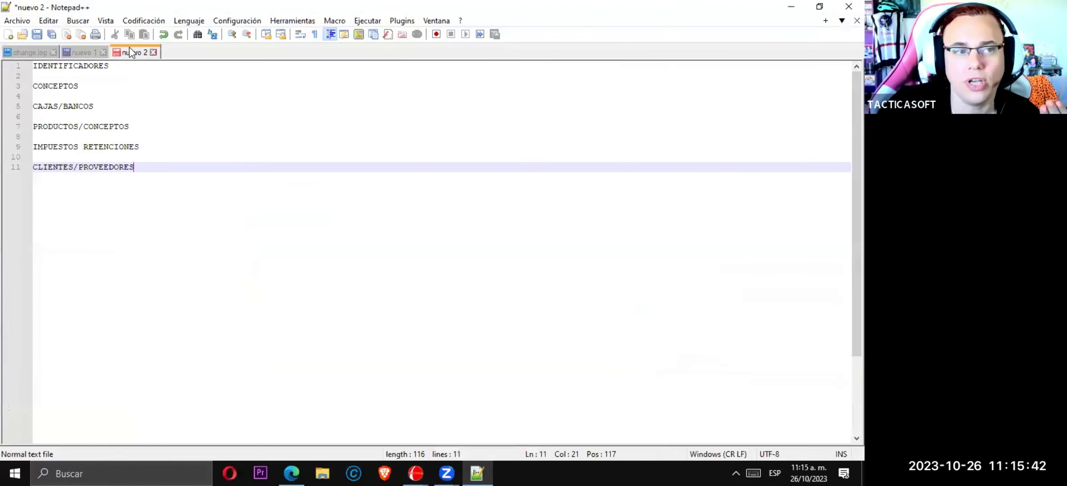
Highlight the IDENTIFICADORES heading in the checklist, then return to TACTICA
click(88, 68)
double_click(89, 68)
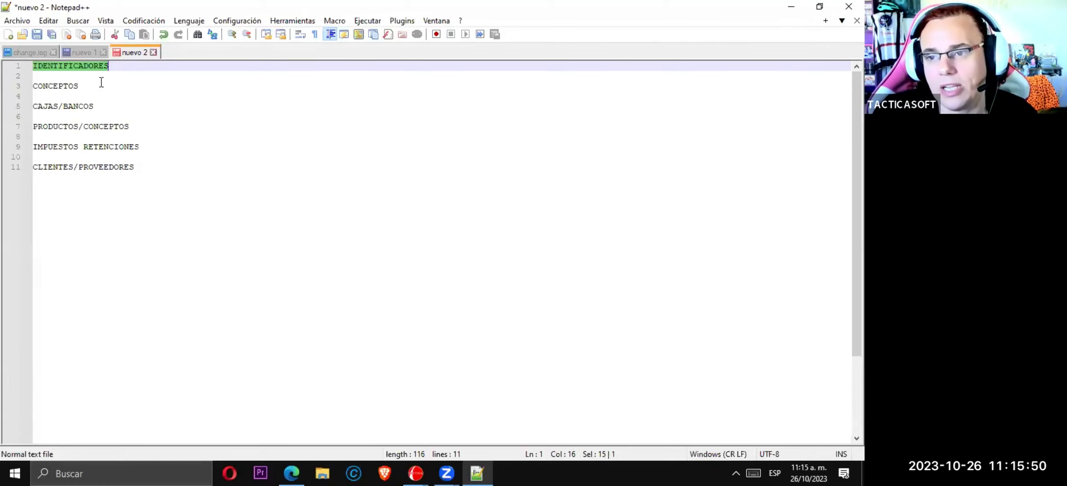
drag(154, 167, 32, 87)
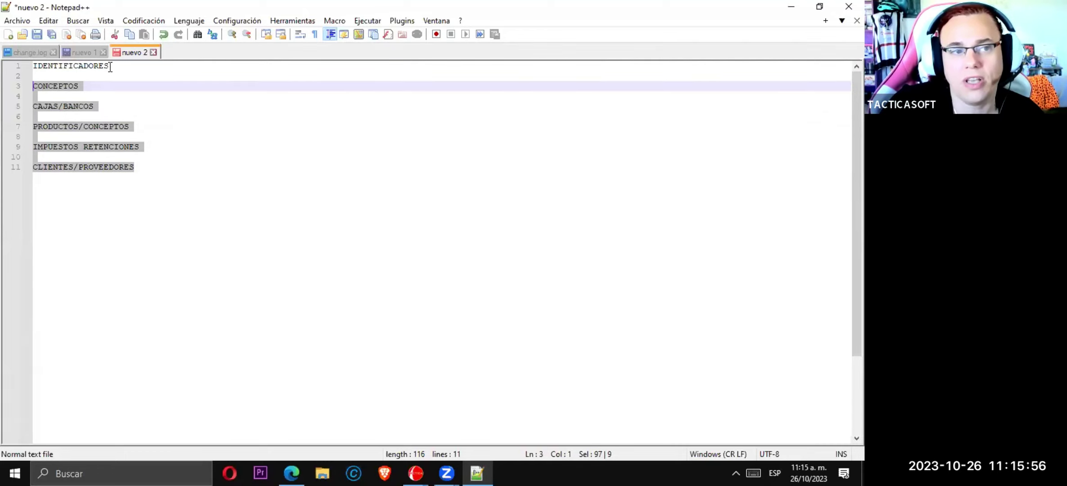
triple_click(93, 65)
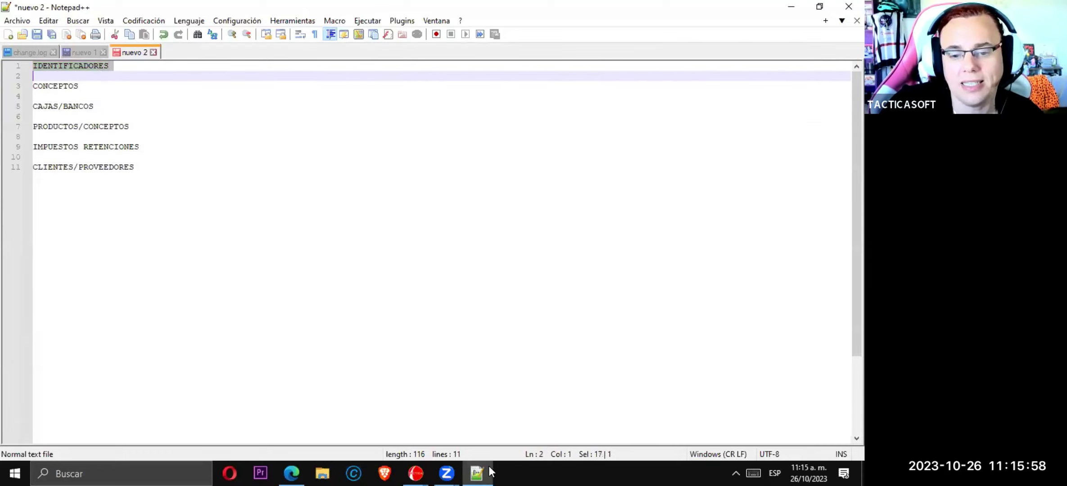
click(415, 472)
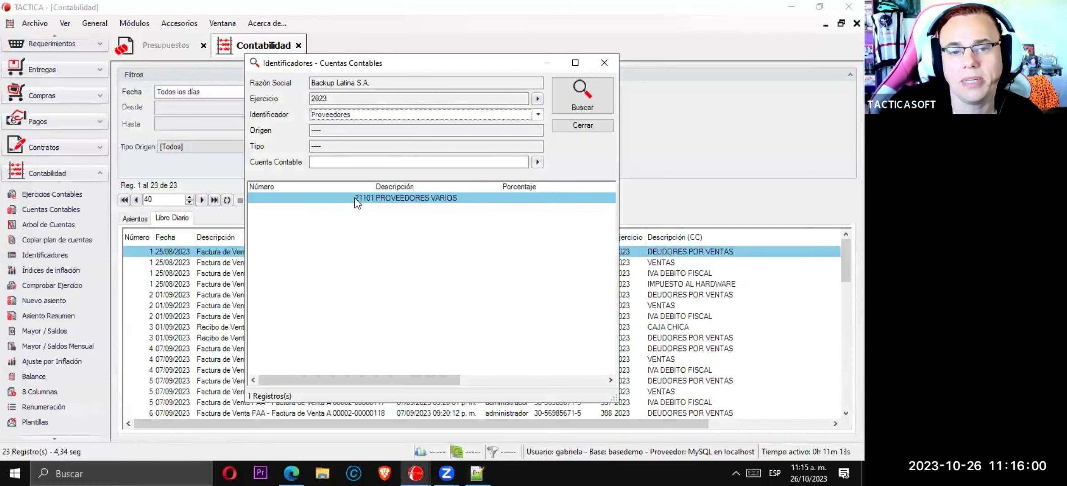
right_click(356, 198)
click(379, 219)
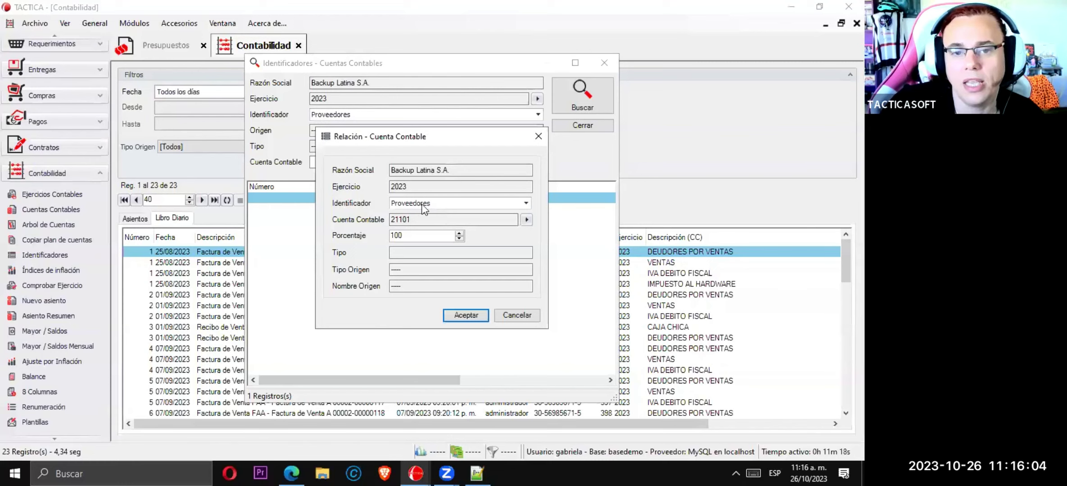
click(527, 220)
click(566, 115)
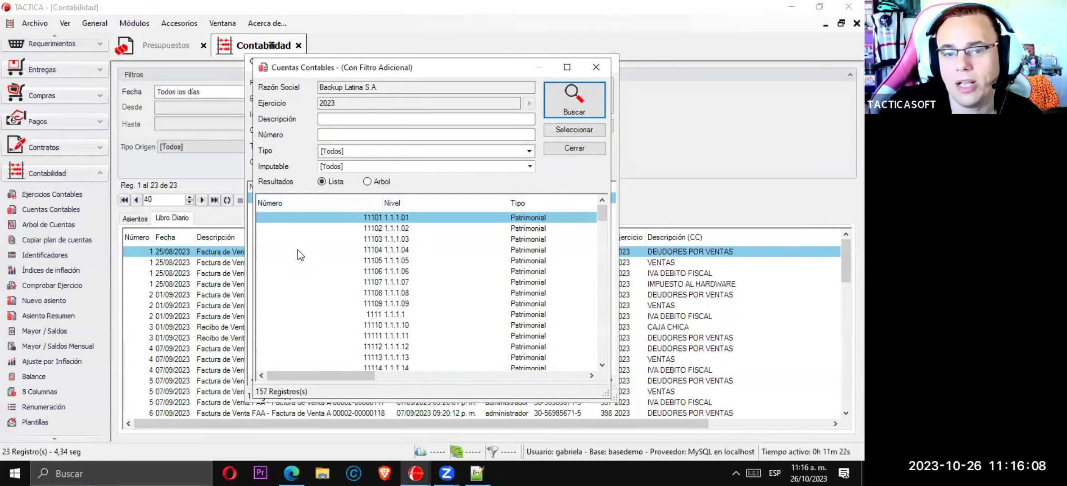
click(368, 181)
click(574, 100)
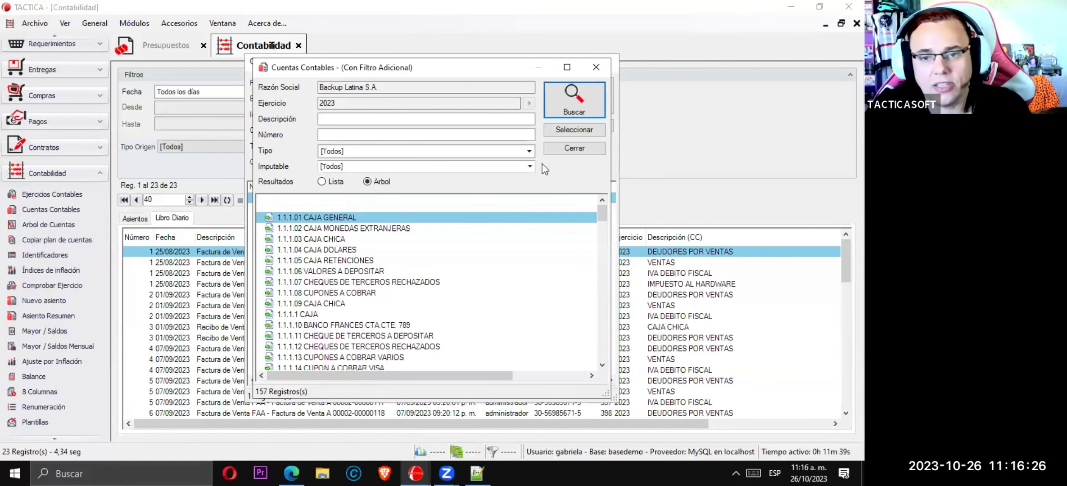
click(576, 148)
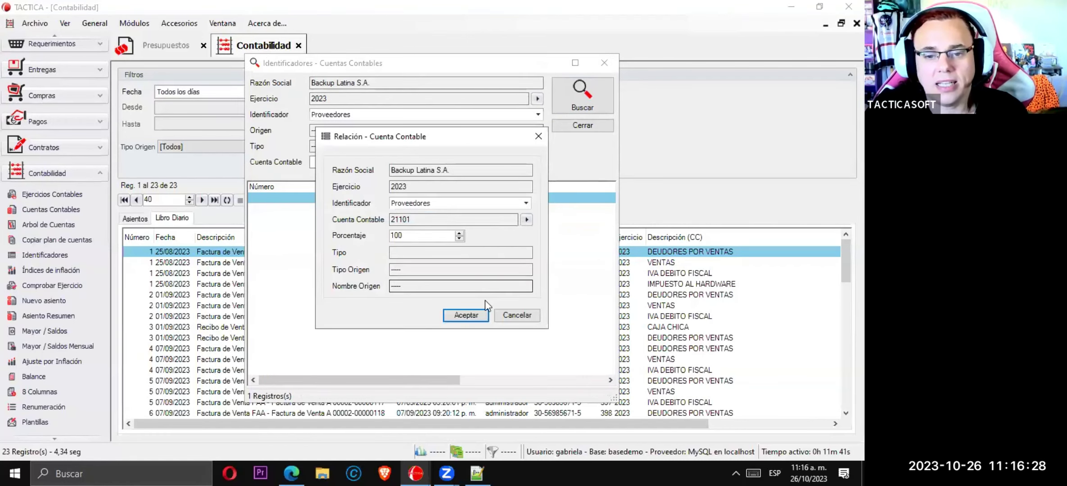
click(488, 313)
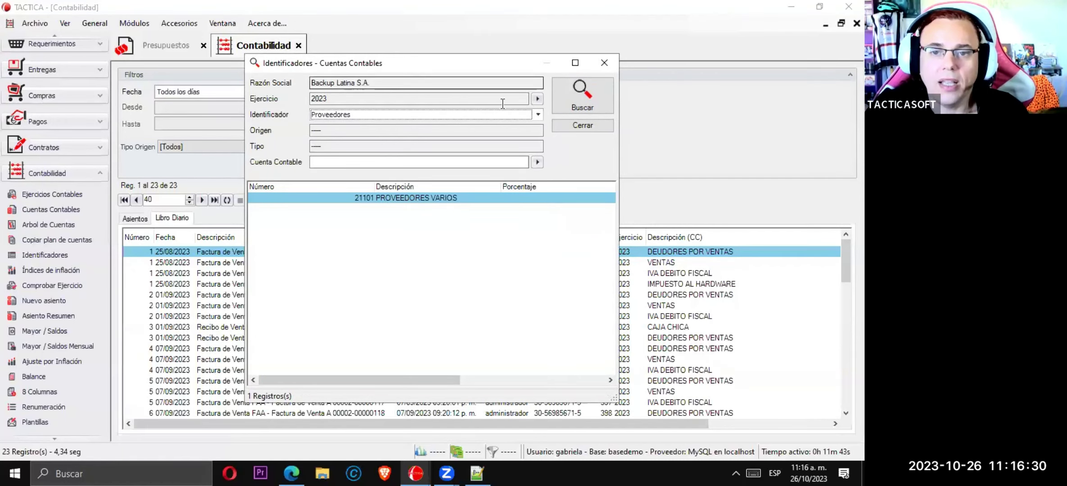
Search the account linked to En cartera, then browse the remaining identifier options
click(538, 115)
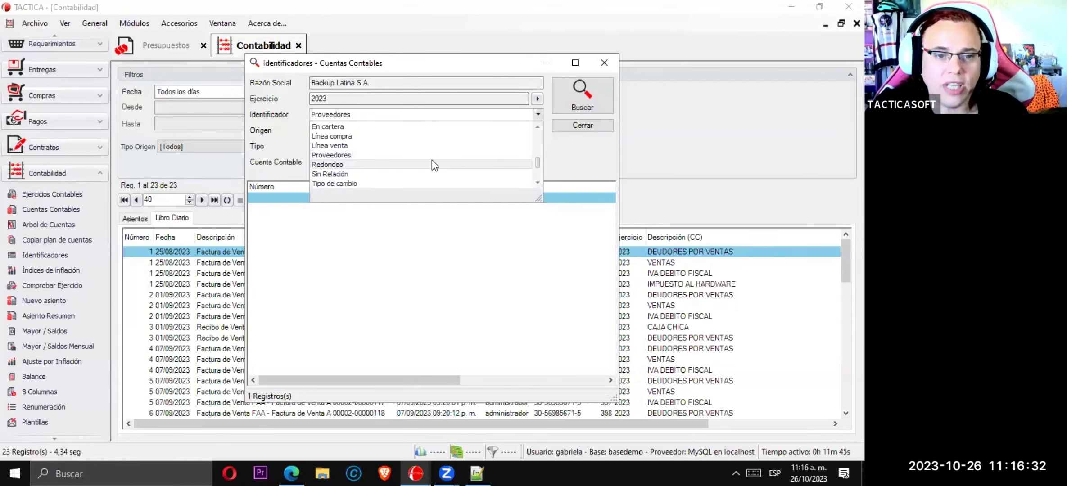
scroll(430, 157, up, 1)
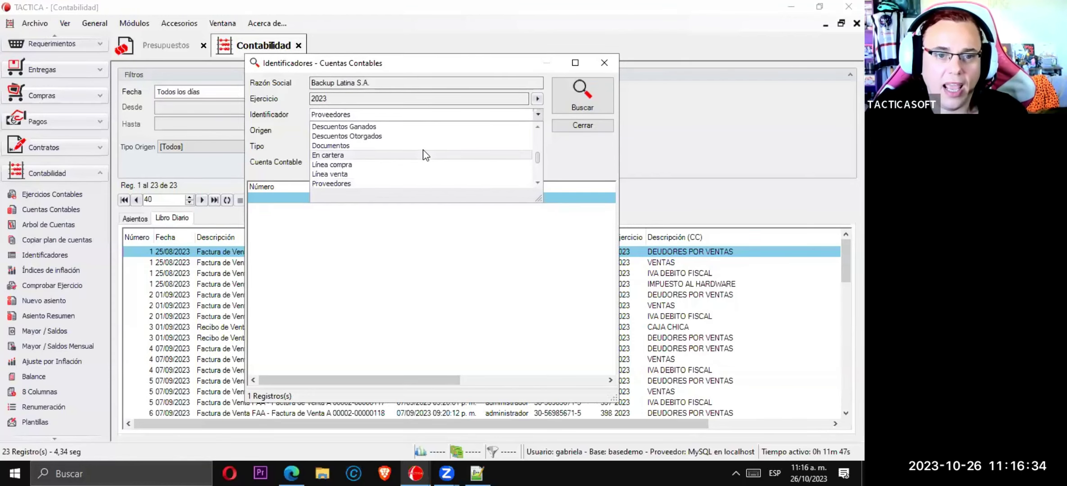
click(360, 155)
click(564, 100)
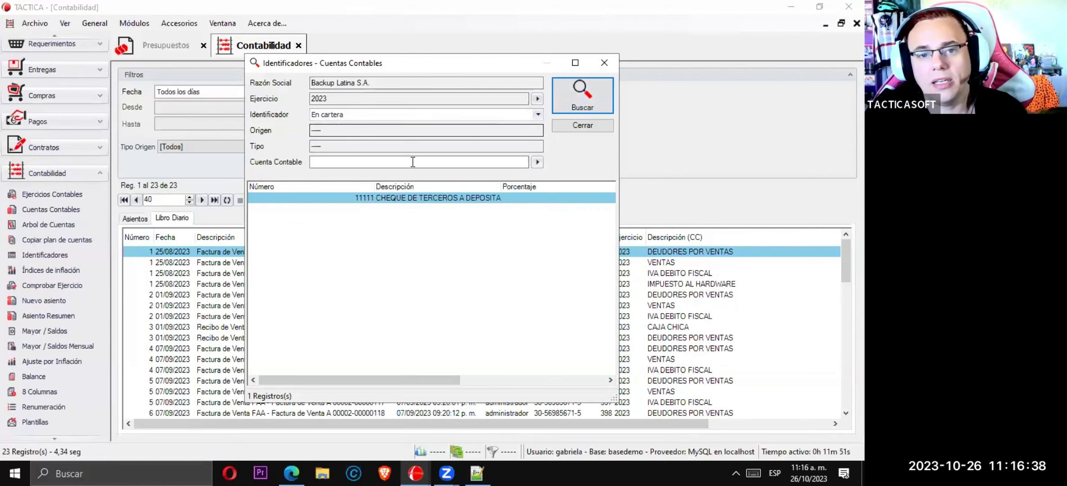
click(351, 114)
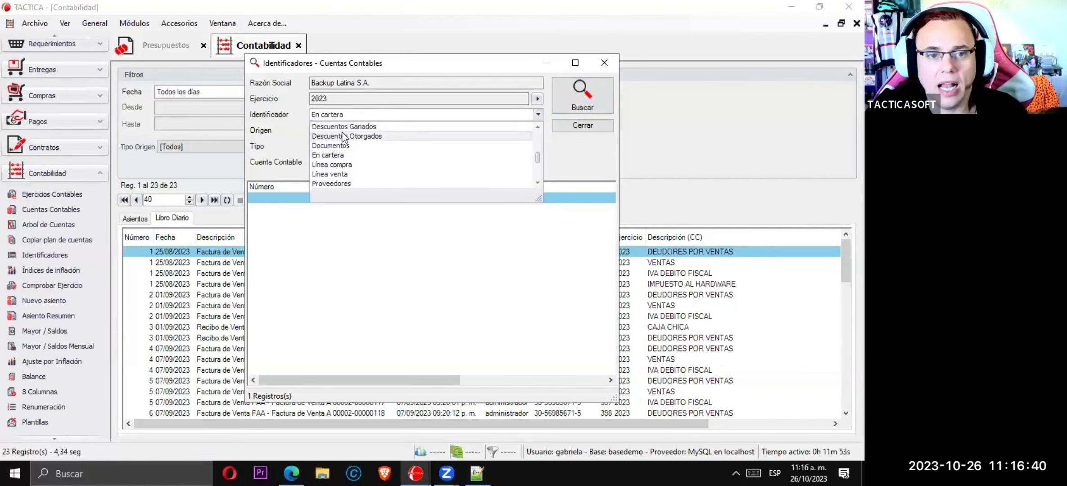
scroll(351, 164, down, 1)
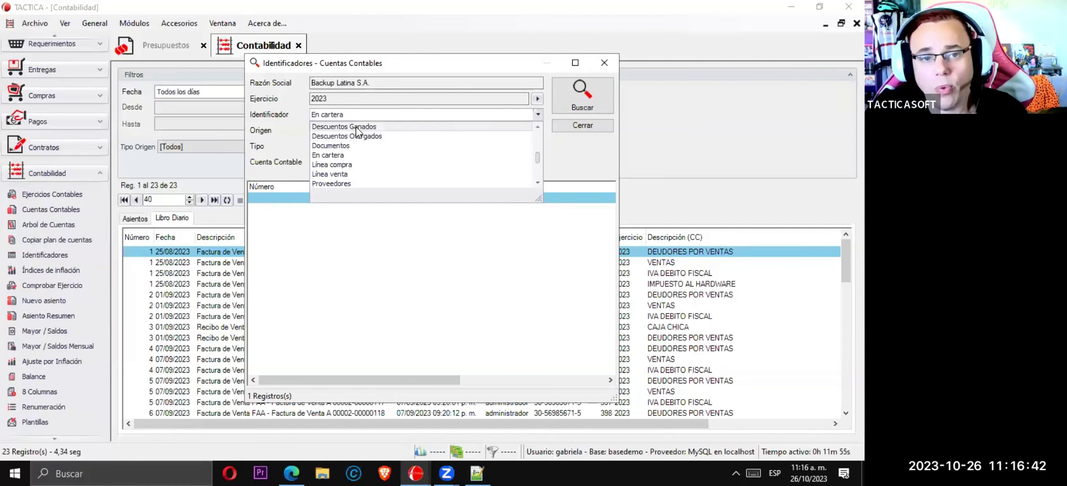
scroll(360, 171, down, 2)
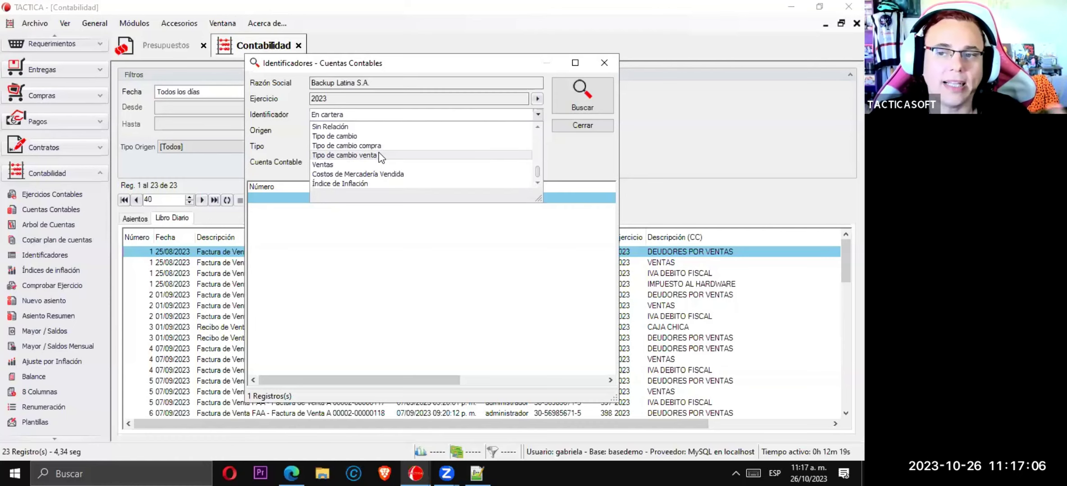
Search Índice de Inflación, linked to 5403 AJUSTE POR INFLACION, and move the dialog lower left
click(360, 136)
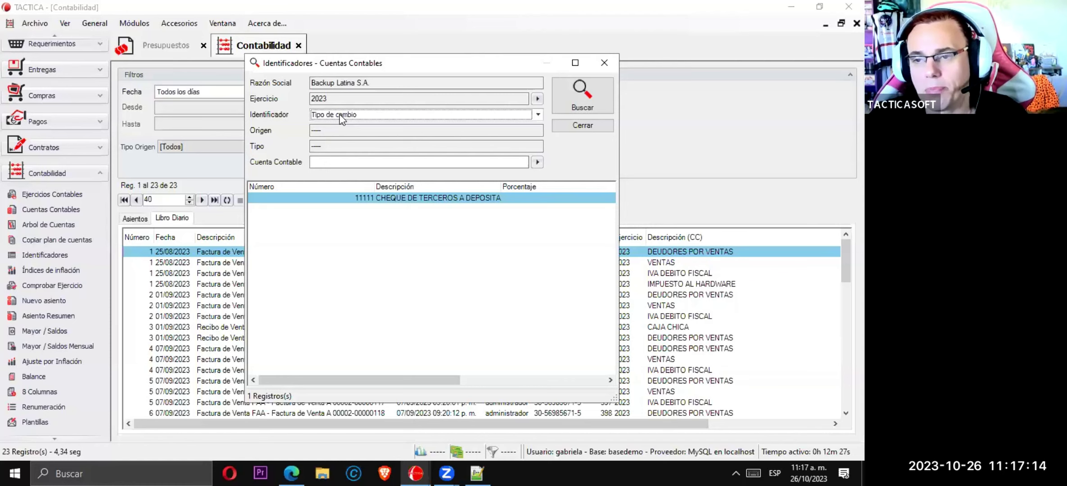
click(538, 115)
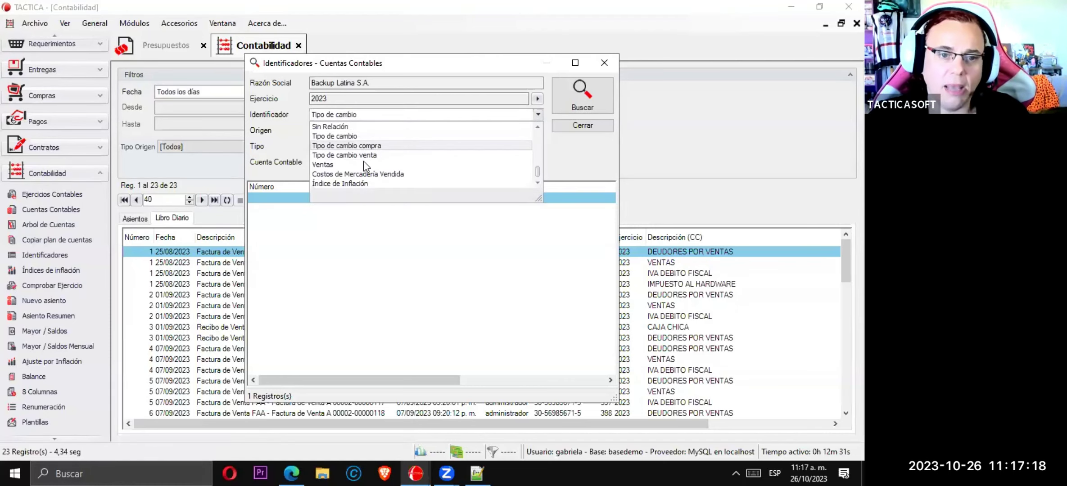
click(350, 183)
click(571, 106)
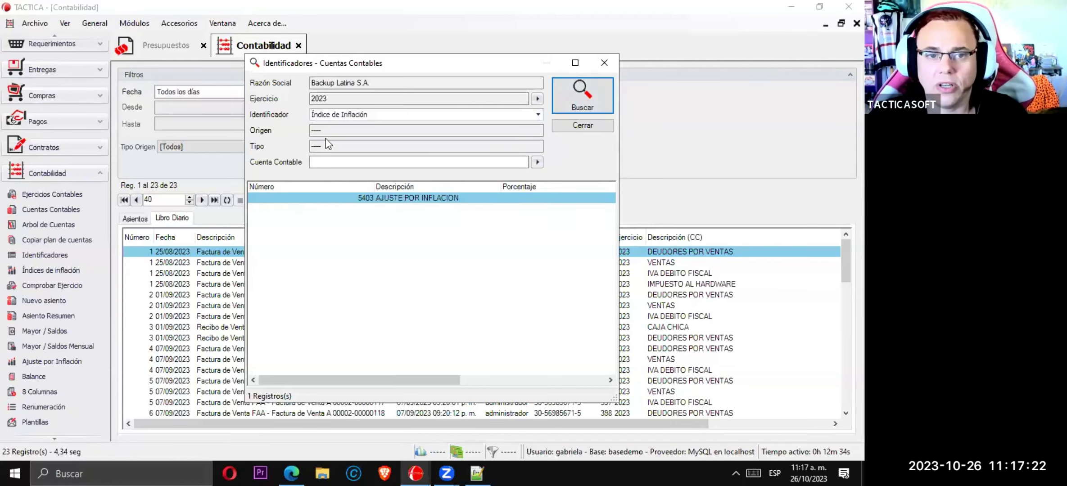
click(344, 116)
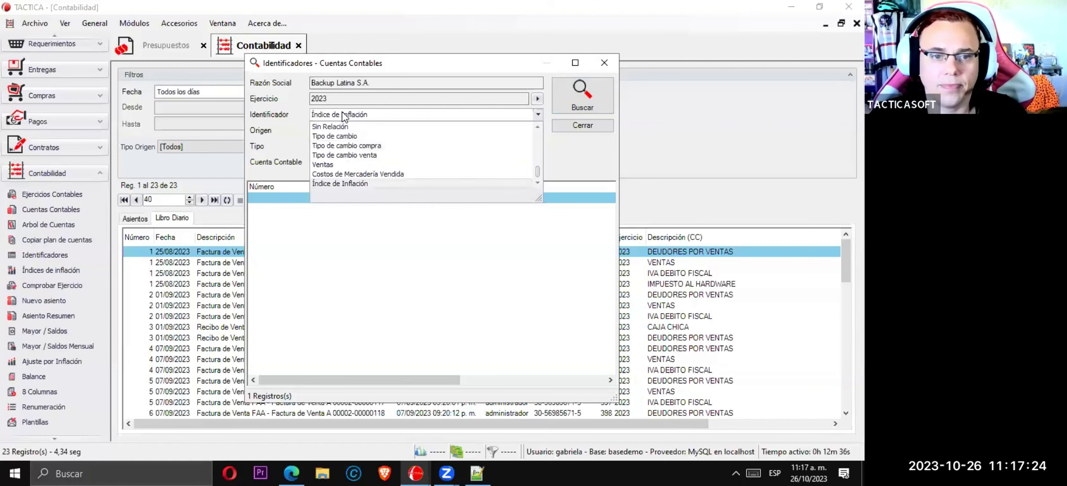
click(332, 65)
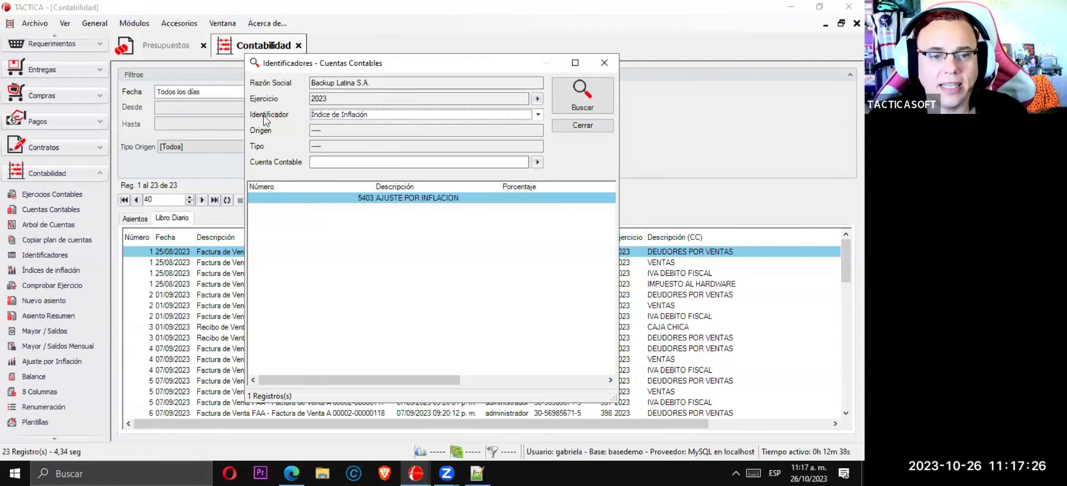
drag(331, 66, 263, 121)
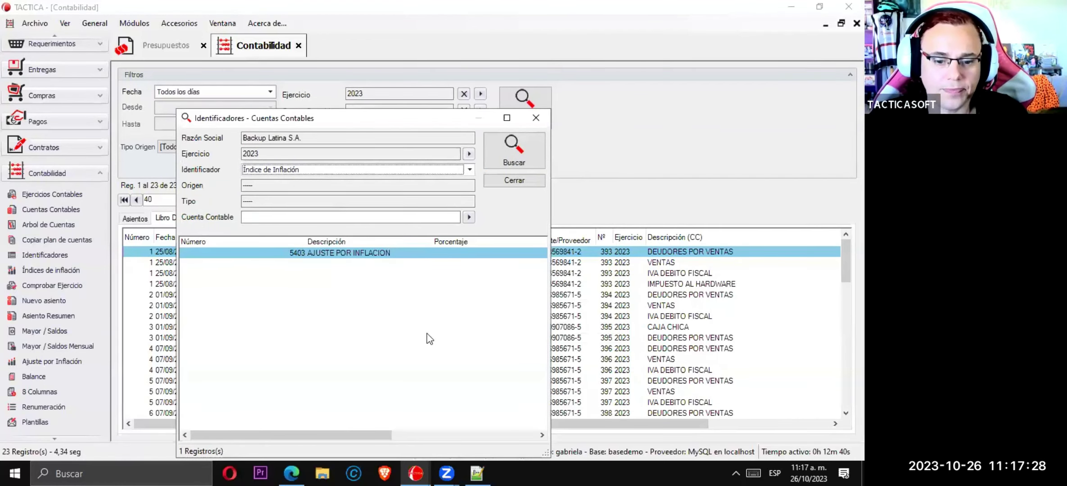
Reselect the IDENTIFICADORES note, then close TACTICA's identifiers lookup to show the 2023 Libro Diario
key(alt+Tab)
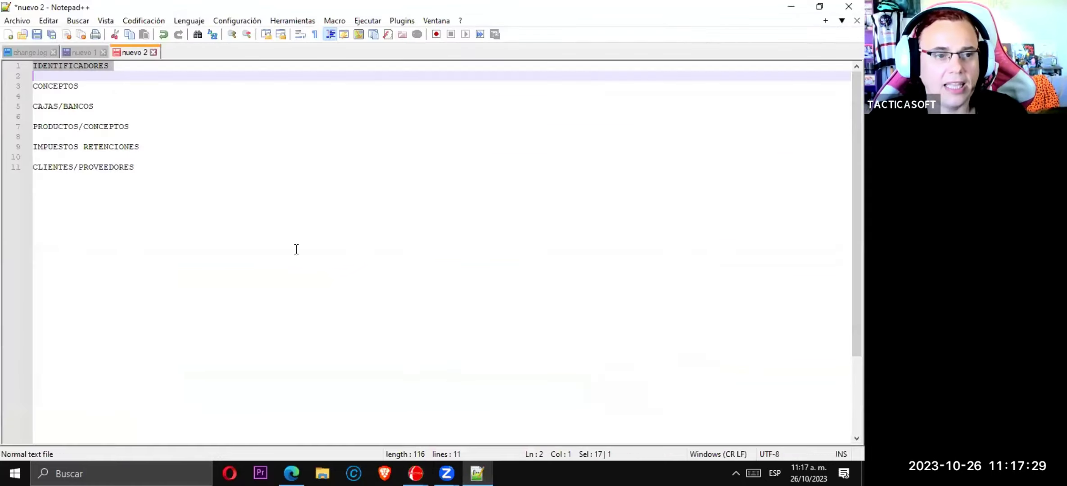
double_click(86, 66)
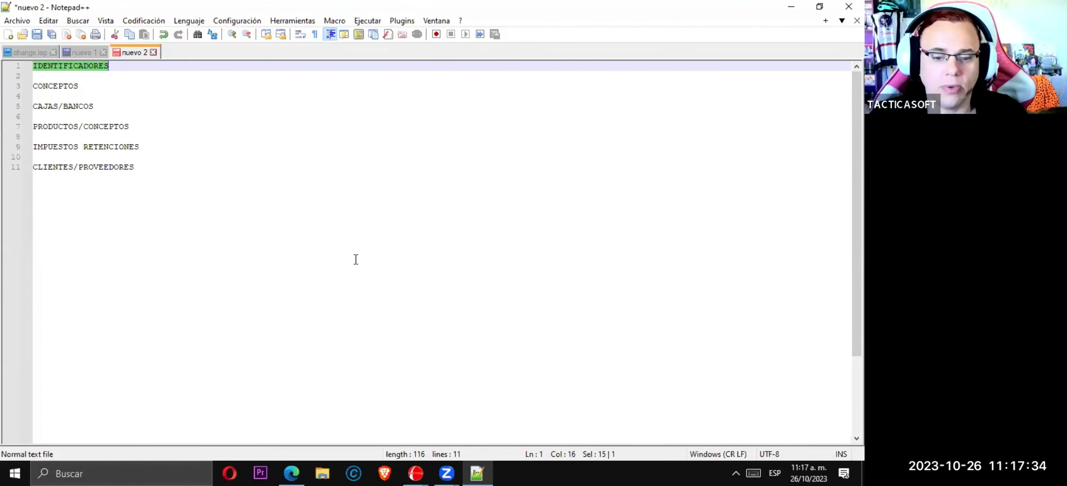
mouse_move(416, 472)
click(454, 433)
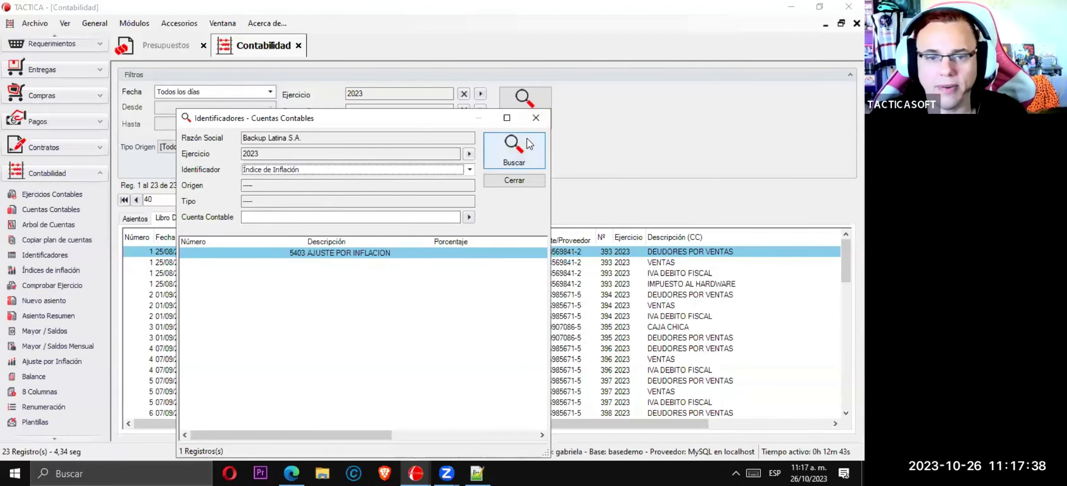
click(535, 117)
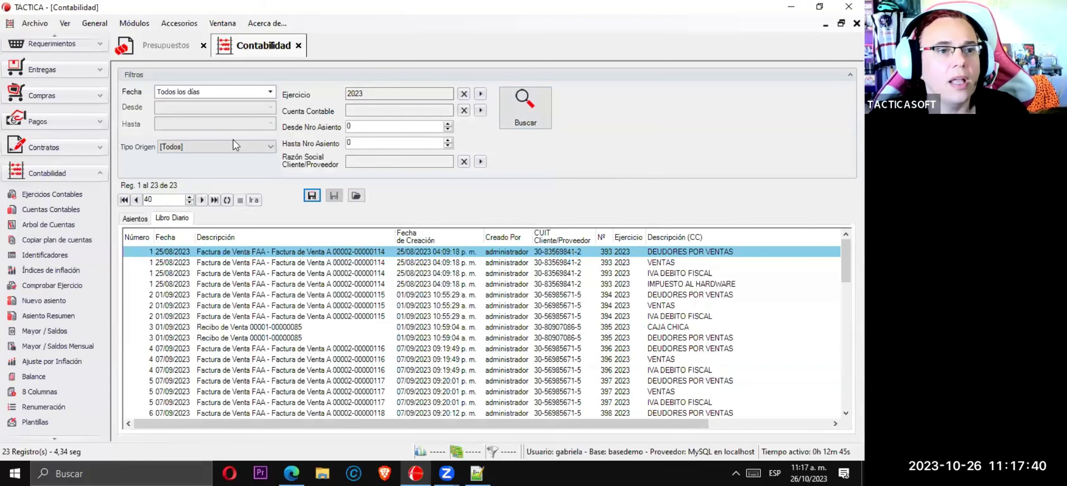
Open the Fondos module and clear its VENDEDOR 1 account filter
click(134, 23)
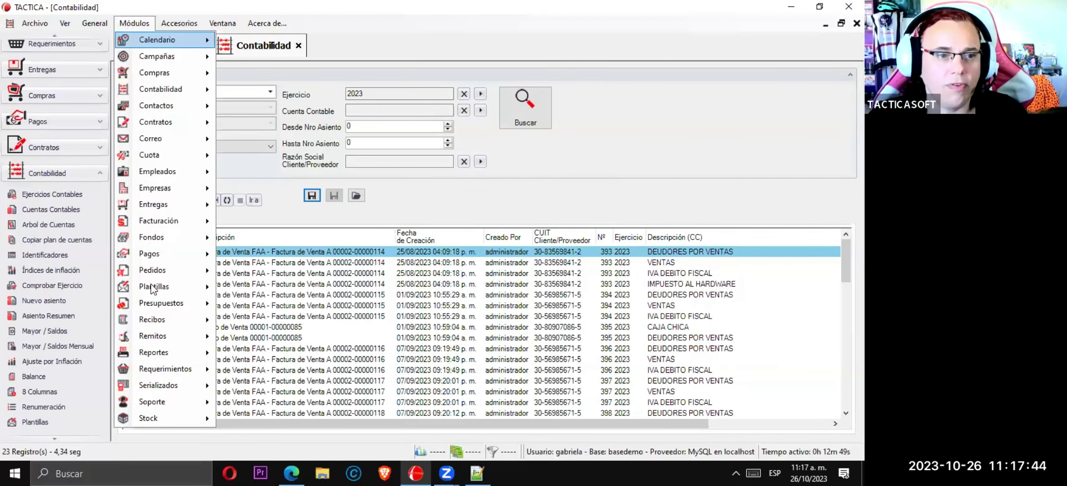
mouse_move(158, 239)
click(255, 222)
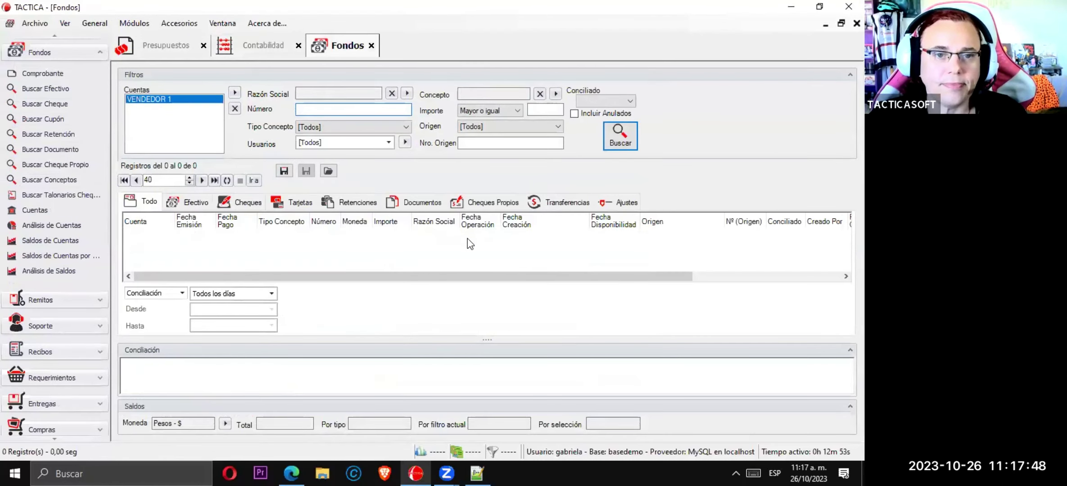
click(235, 109)
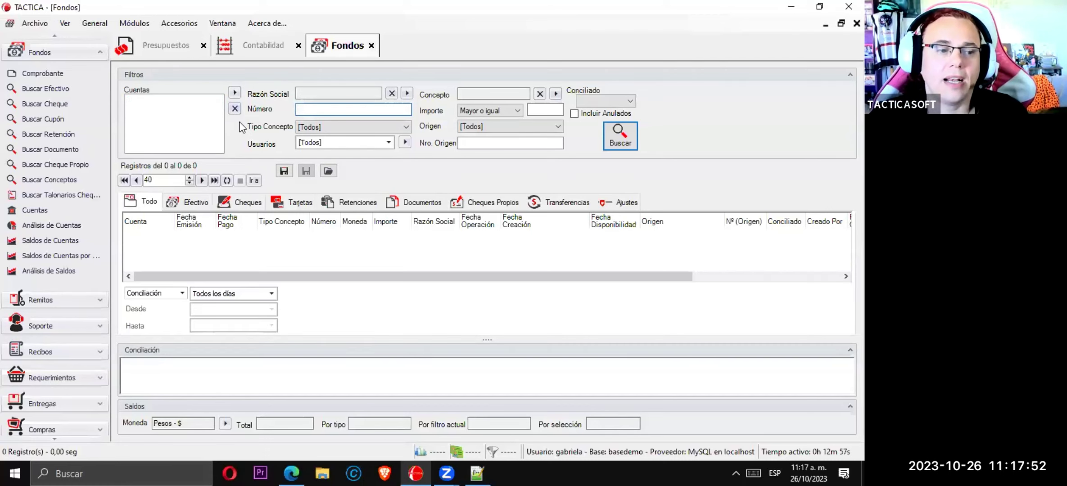
scroll(63, 110, up, 3)
Start a new Comprobante funds voucher, then close the empty voucher window
click(50, 150)
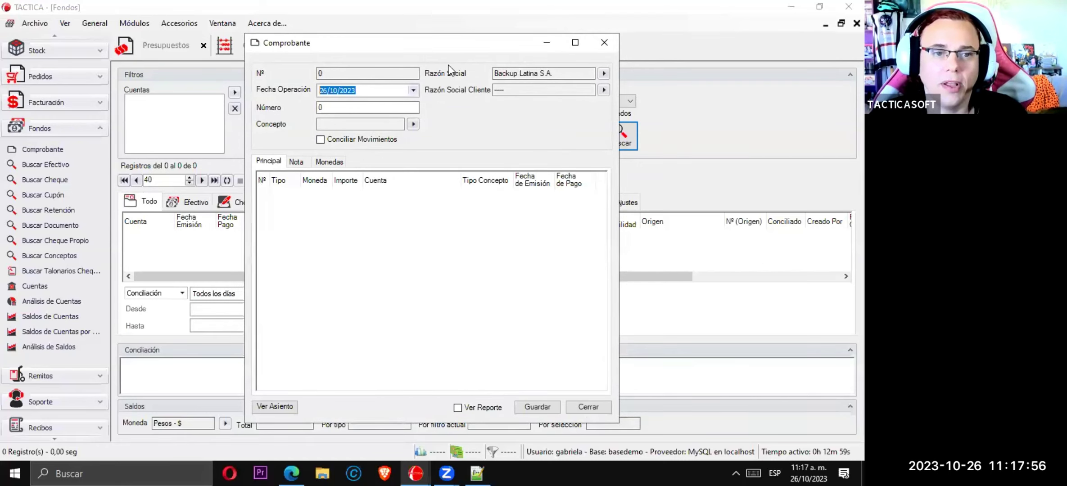
click(350, 125)
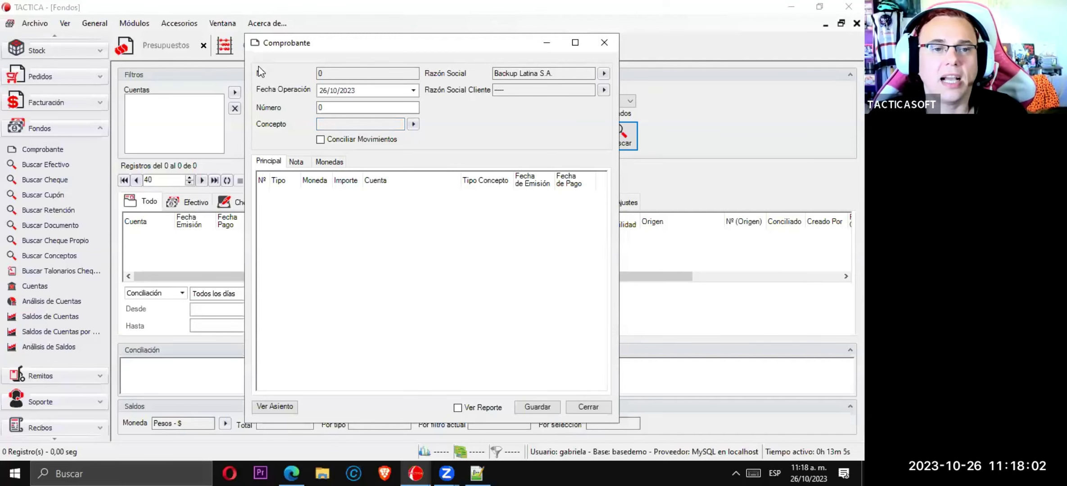
drag(315, 43, 244, 95)
click(536, 91)
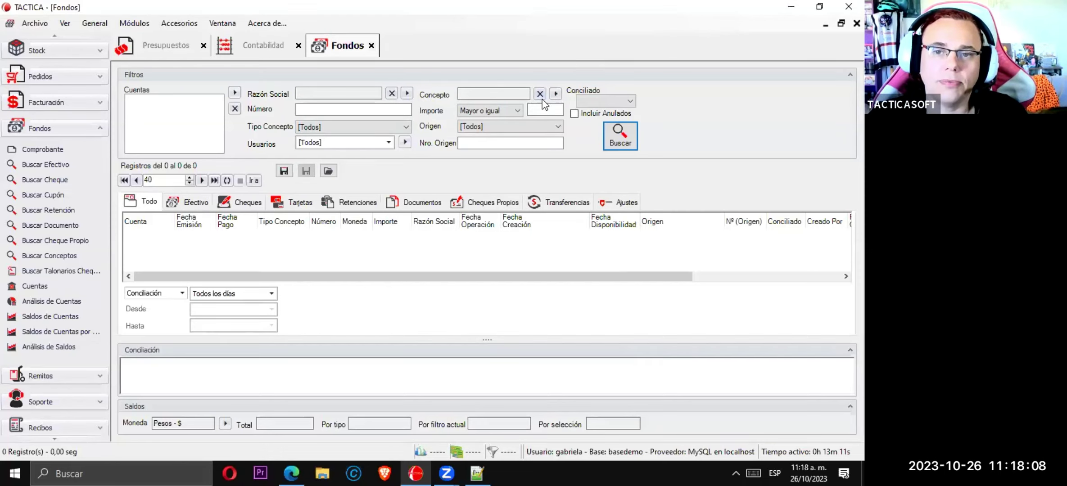
Clear the VIATICO name filter in the concept search to list all 22 fund concepts
click(556, 93)
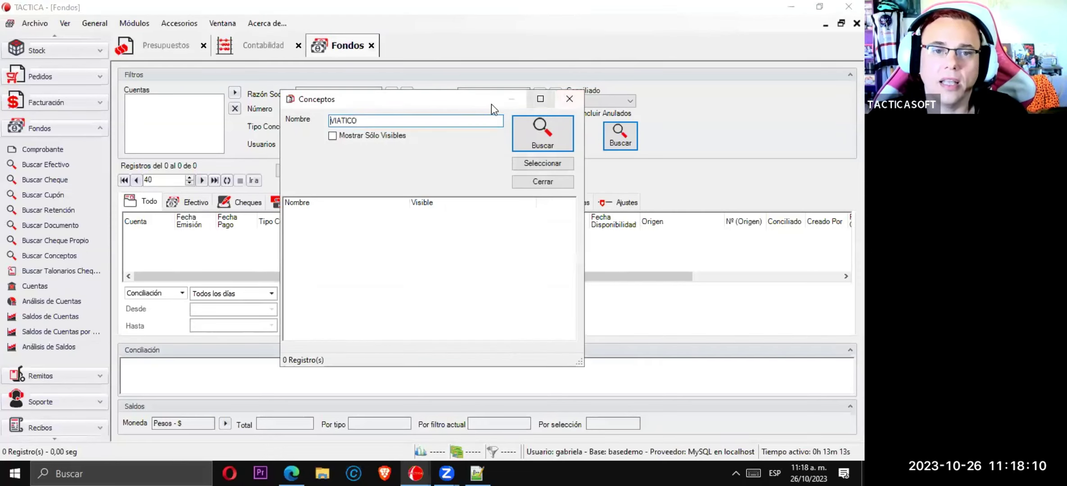
drag(458, 104, 442, 109)
double_click(442, 124)
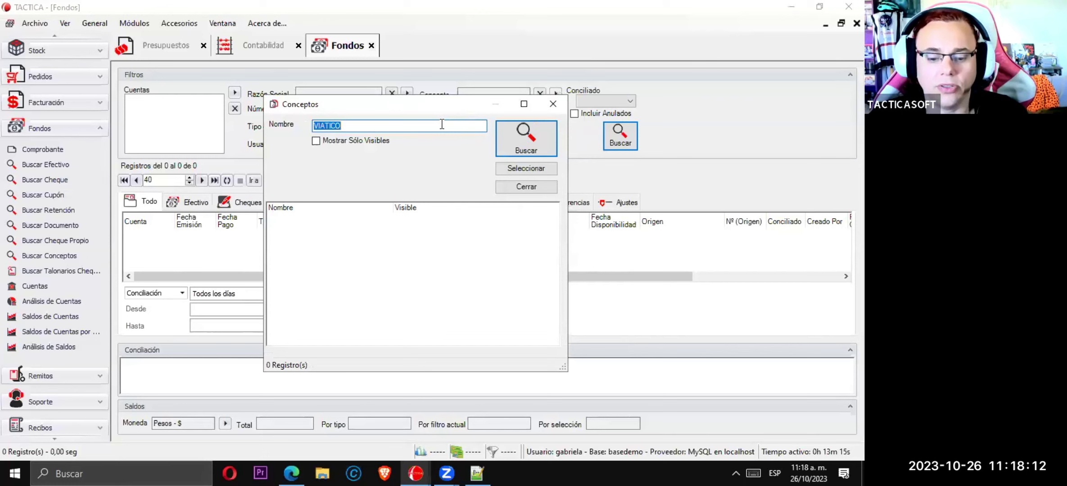
key(BackSpace)
key(Return)
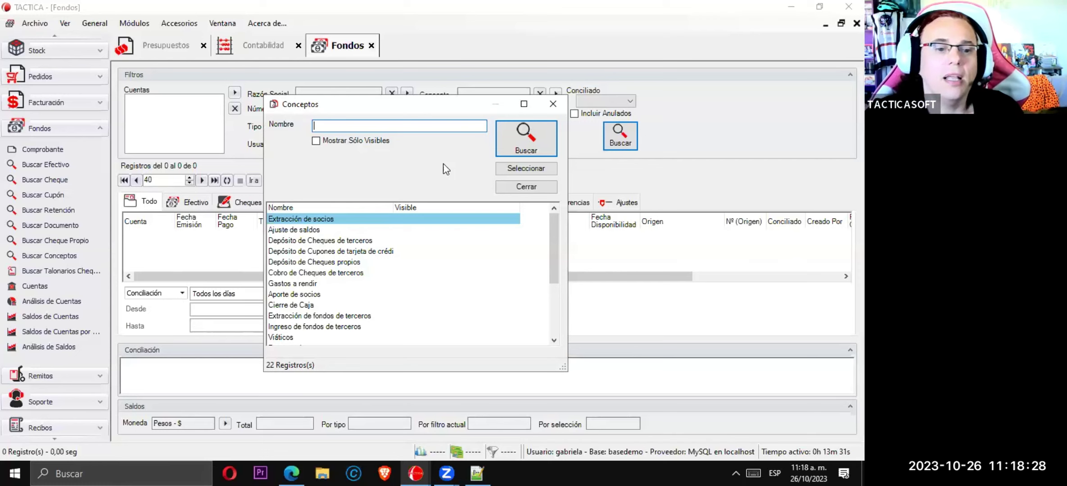
Browse the concepts and open Viáticos for editing via Modificar
click(306, 287)
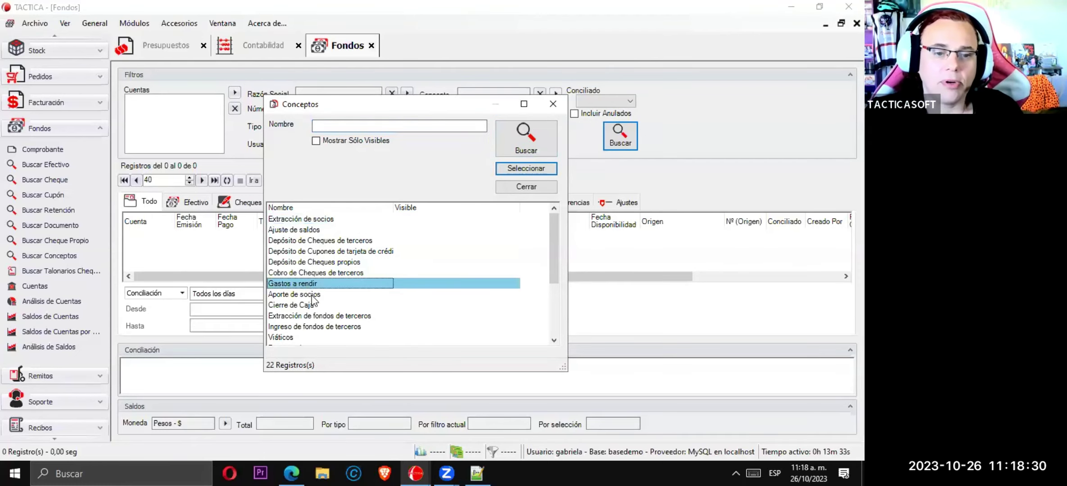
click(310, 295)
click(314, 307)
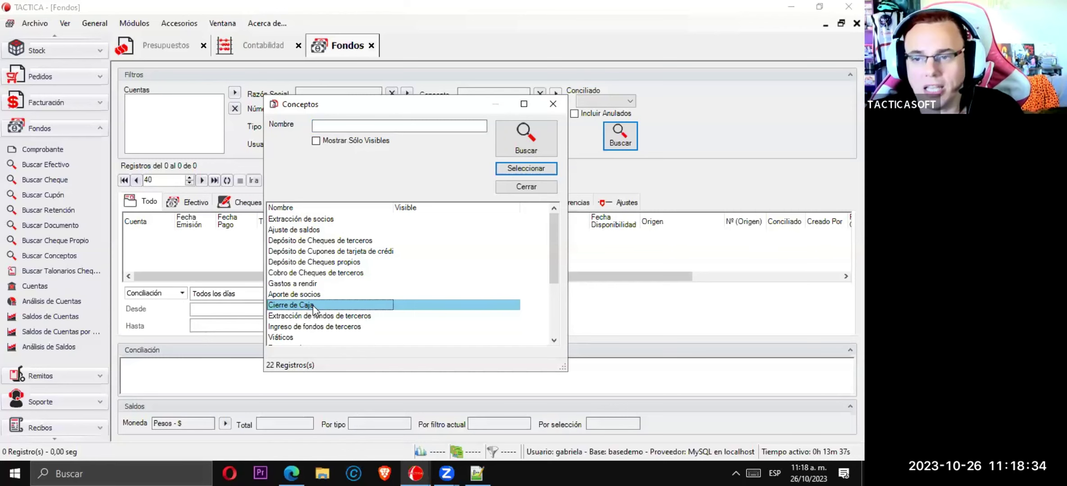
scroll(339, 274, down, 3)
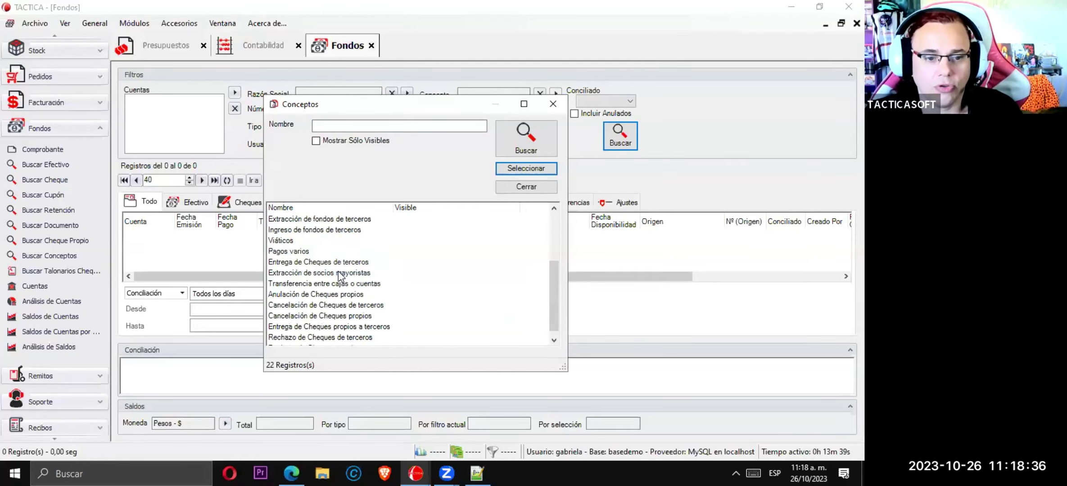
click(343, 261)
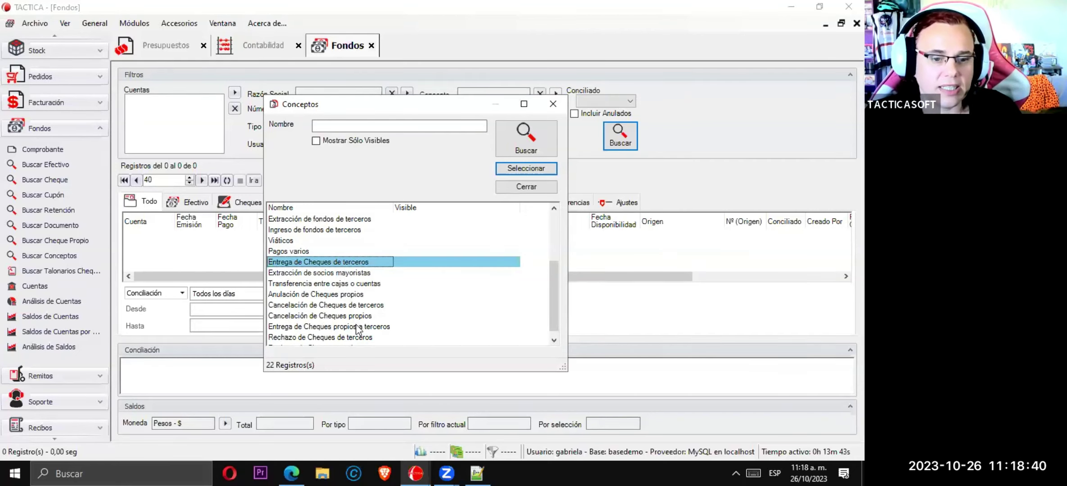
click(296, 242)
right_click(296, 242)
click(341, 264)
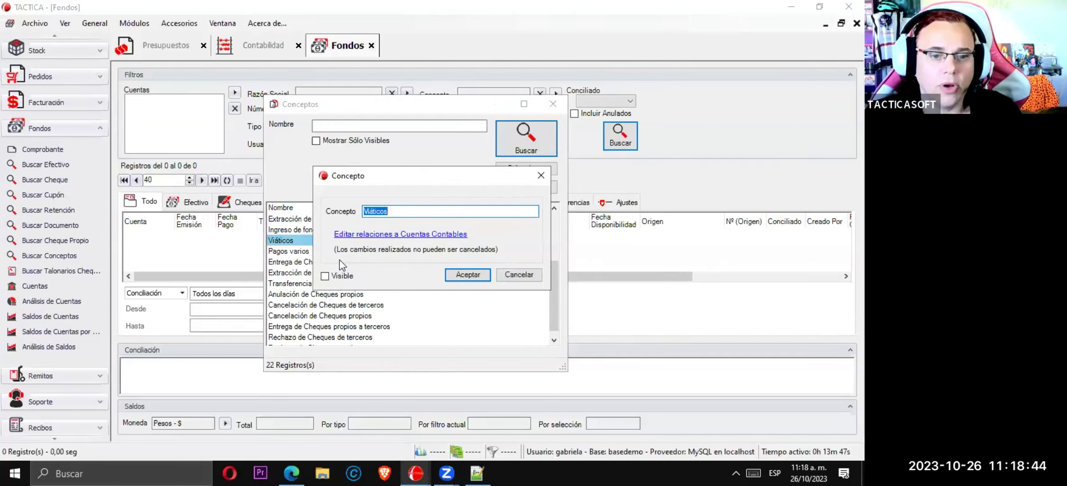
Check the Viáticos ledger relation, confirming 100% to account 5114 VIATICOS
click(372, 234)
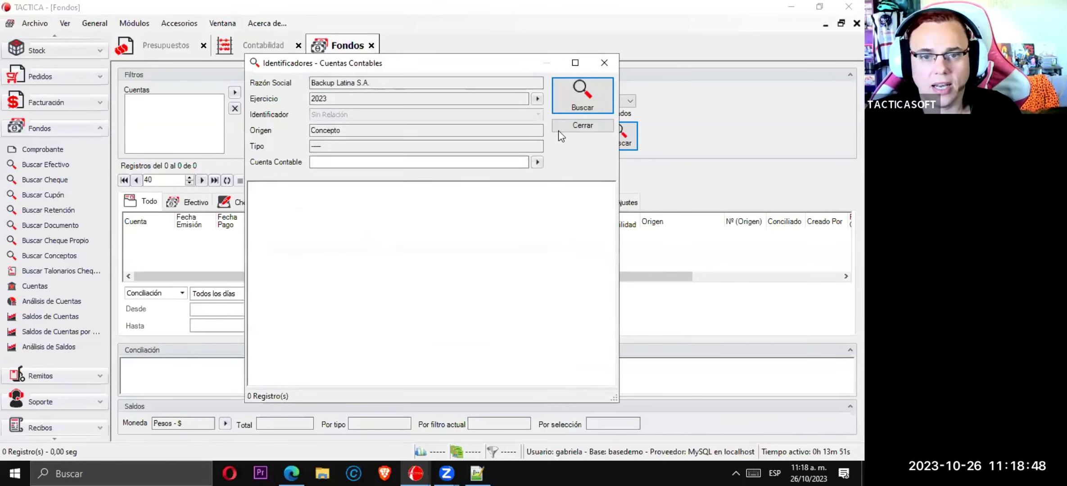
click(582, 93)
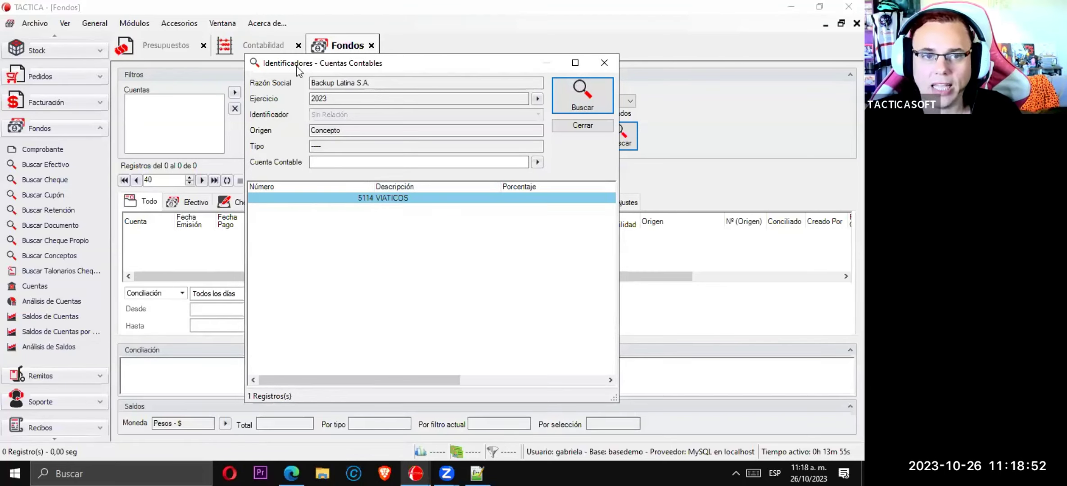
drag(296, 66, 218, 120)
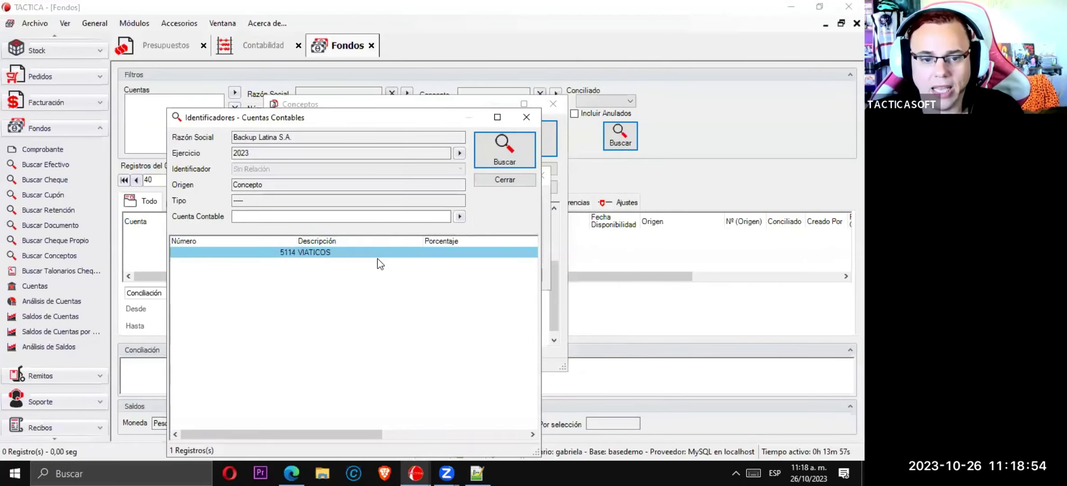
right_click(378, 259)
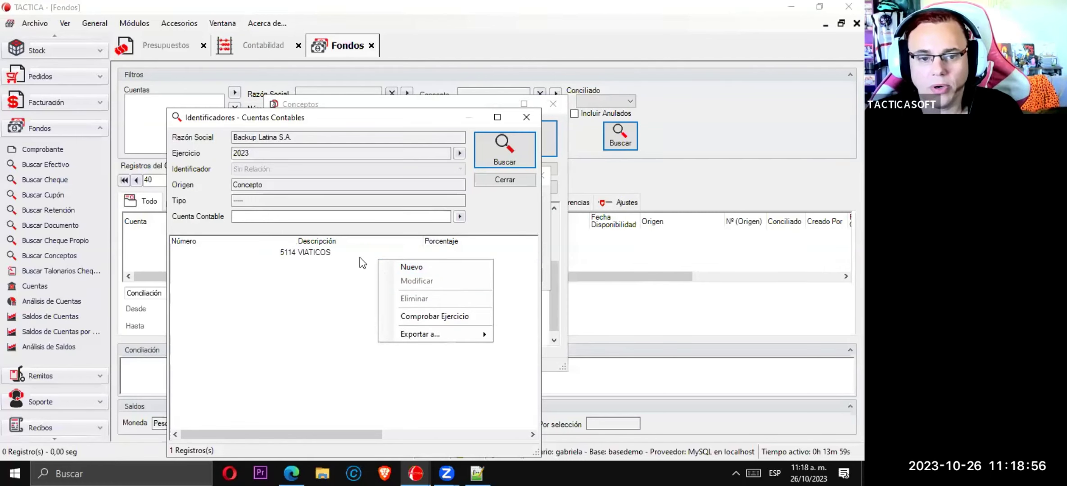
click(357, 254)
right_click(356, 253)
click(398, 275)
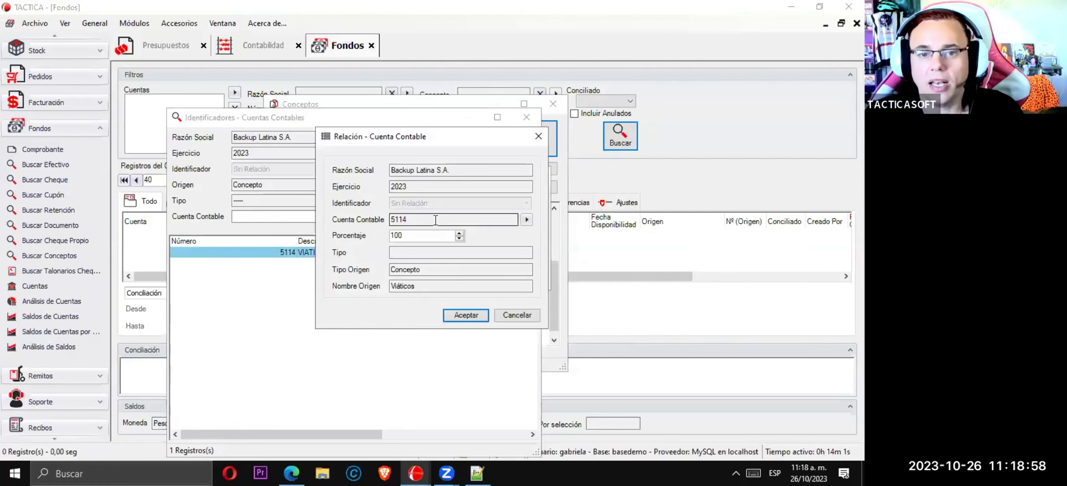
Close the relation details, relations window, Viáticos editor and concept search
click(520, 313)
click(526, 117)
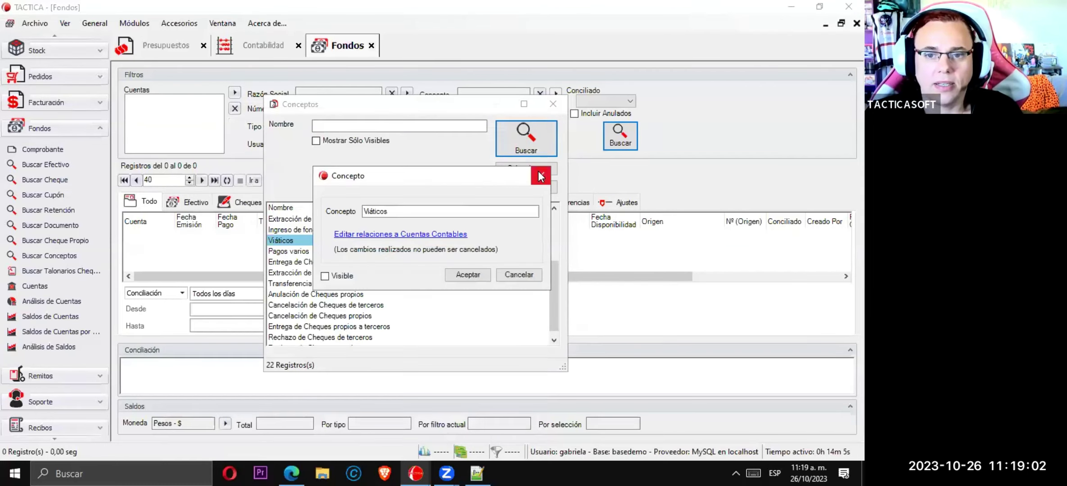
click(541, 176)
click(552, 104)
Mark the CAJAS/BANCOS item in the checklist notes and return to Fondos
click(477, 472)
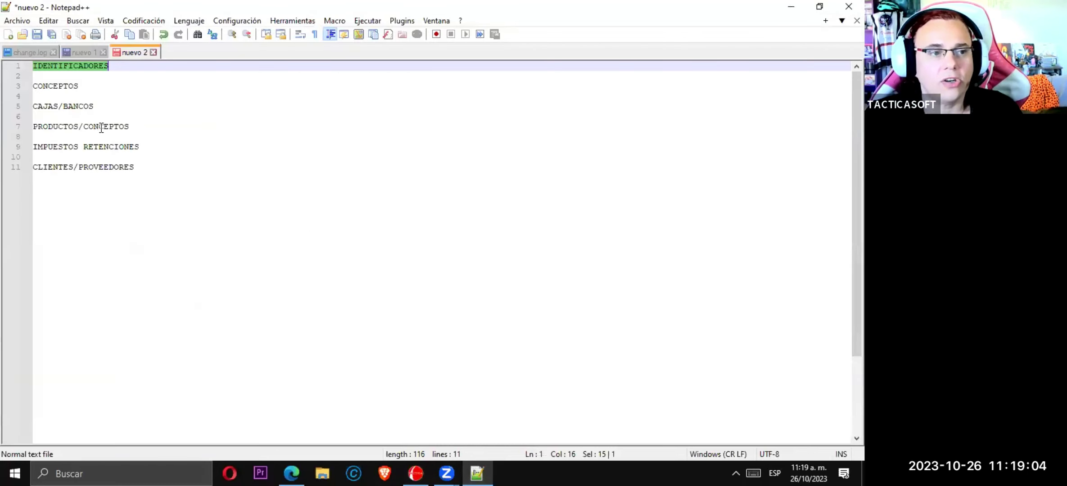
drag(93, 108, 33, 107)
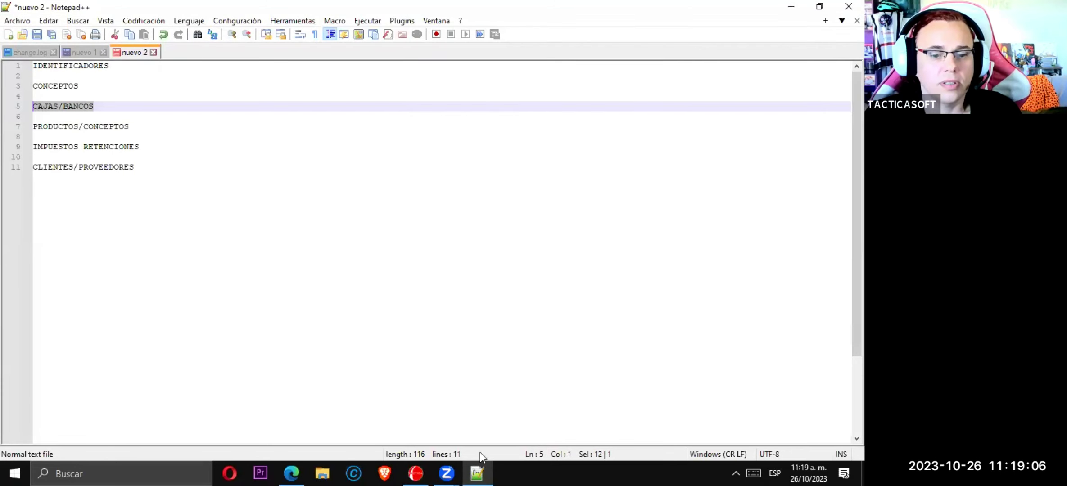
click(423, 472)
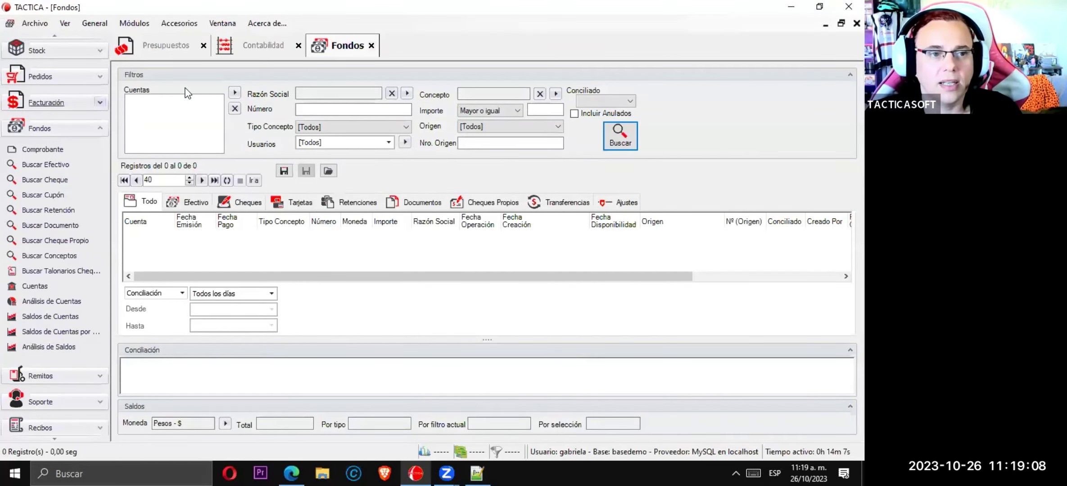
List all cash and bank accounts and open BCO FRANCES C/C 152 for editing
click(234, 92)
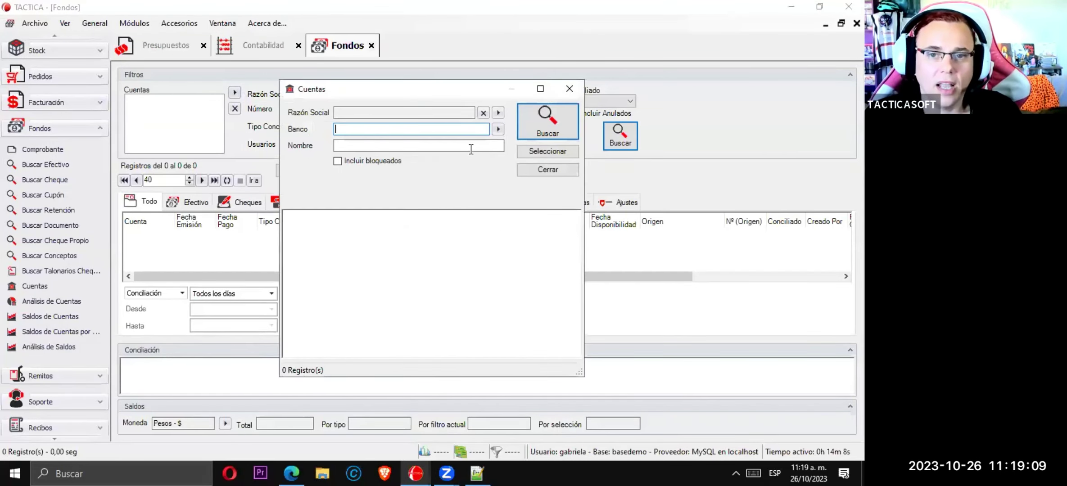
click(539, 120)
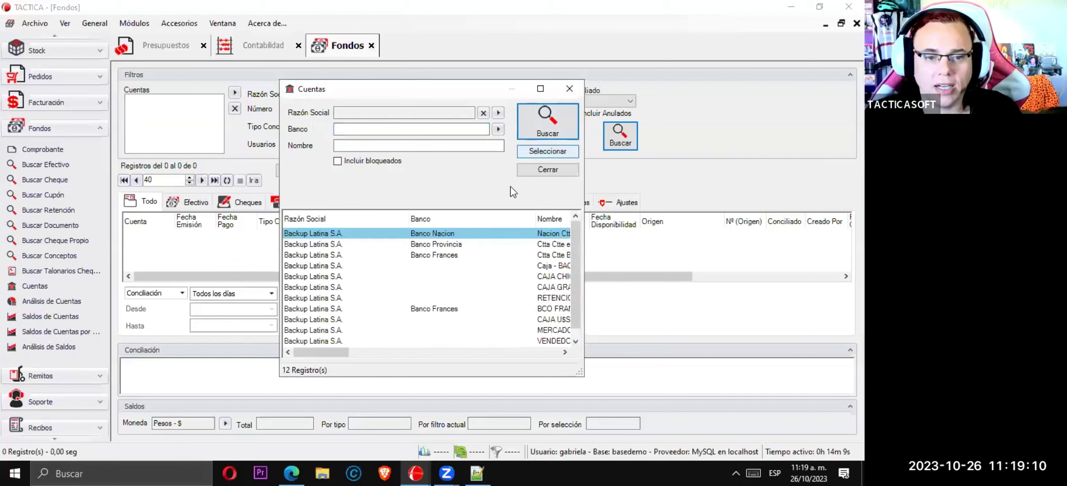
click(369, 351)
drag(368, 352, 346, 352)
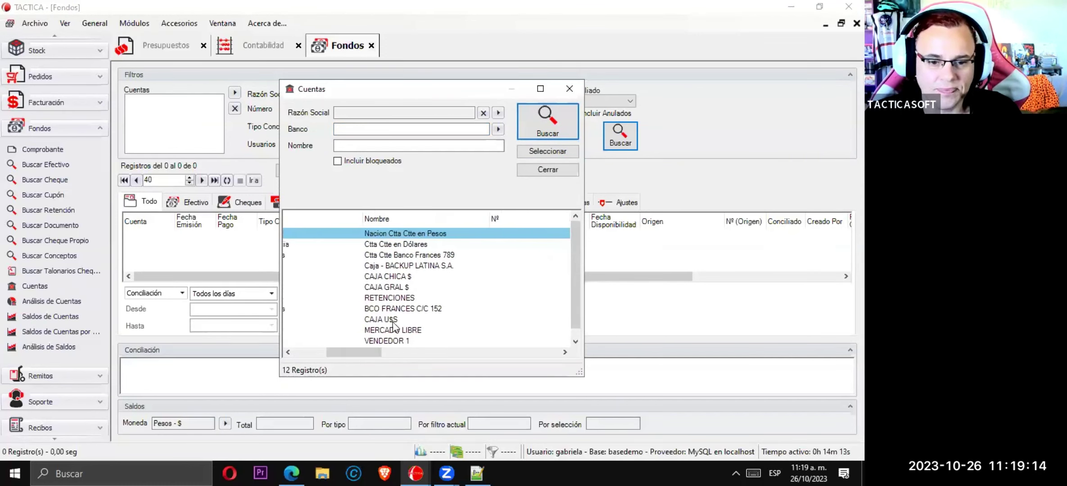
click(401, 310)
right_click(400, 308)
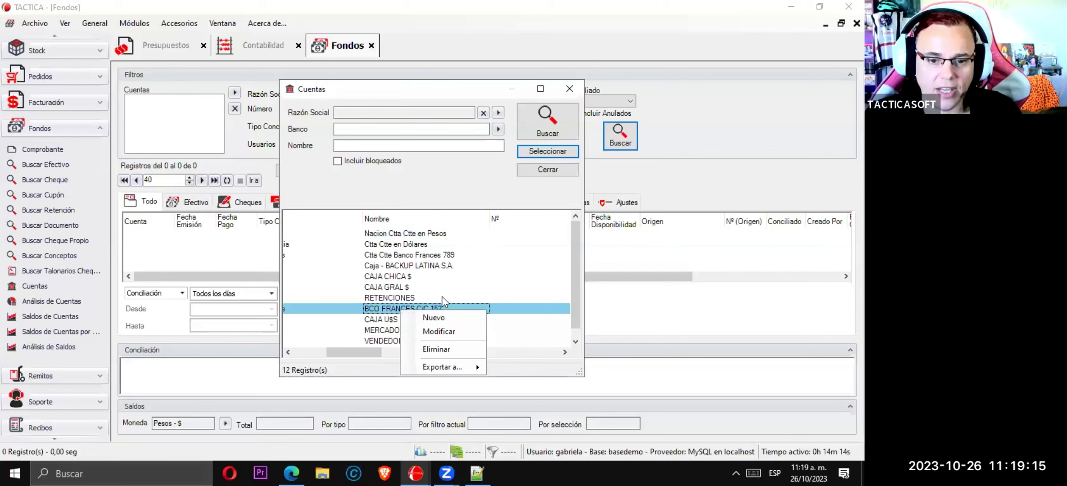
click(451, 325)
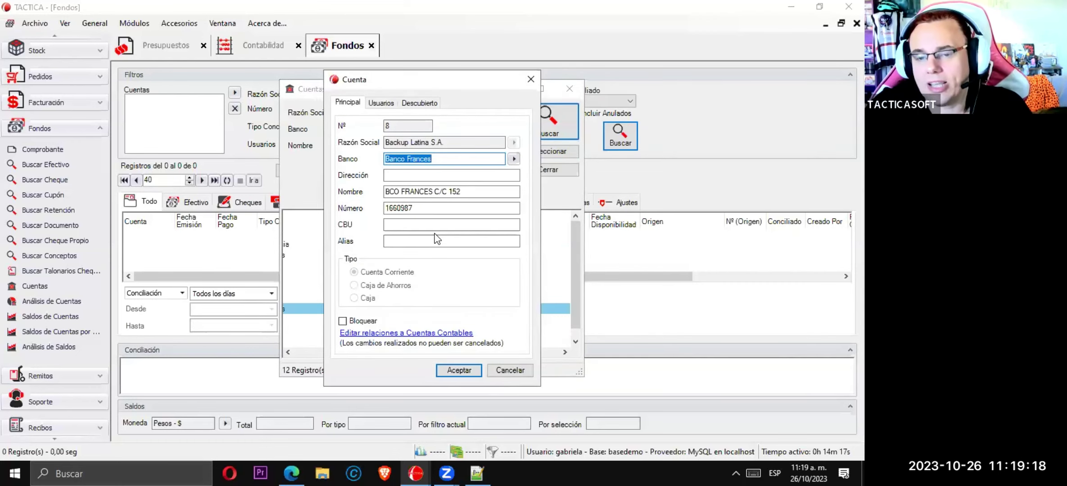
Confirm its link to ledger account 11122 BANCO FRANCES, close the windows, and return to Notepad++
click(427, 333)
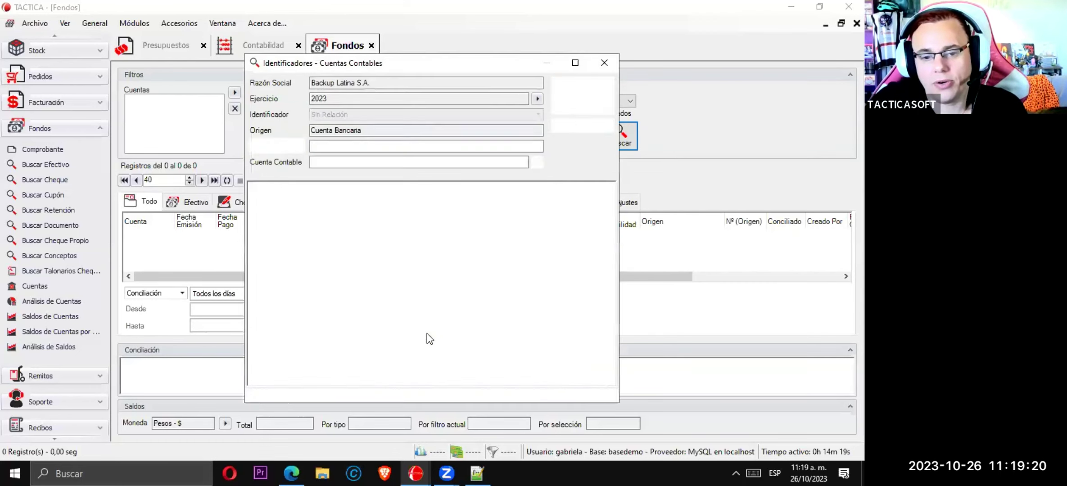
click(583, 96)
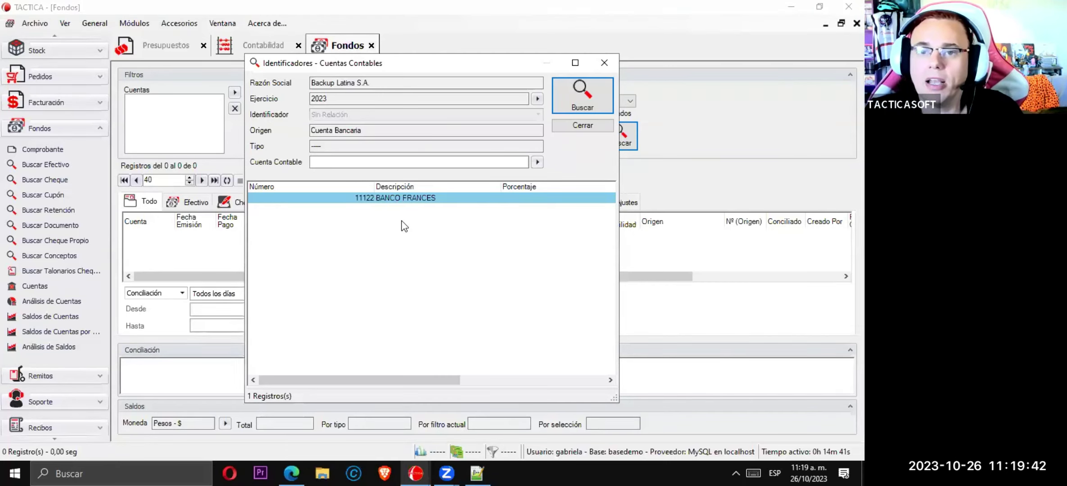
click(572, 128)
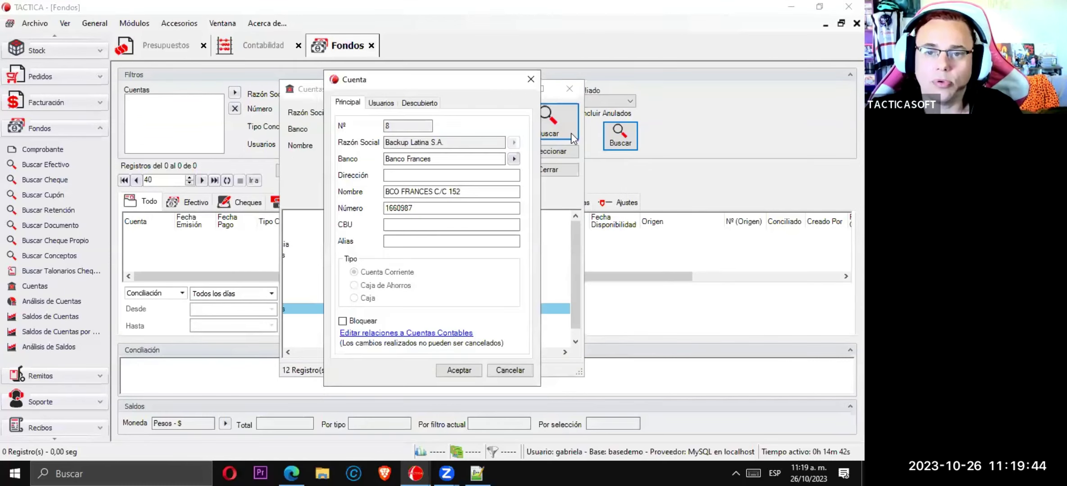
click(531, 80)
click(570, 88)
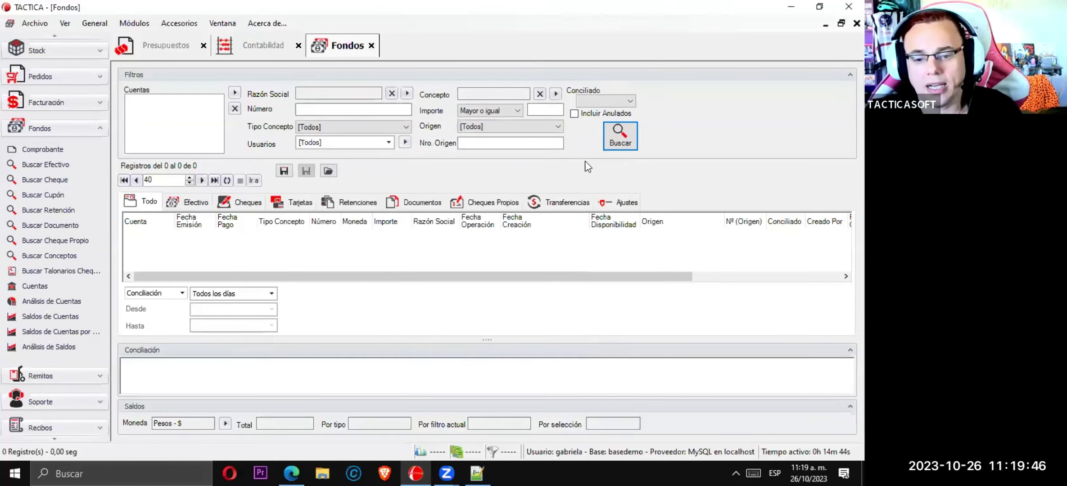
click(476, 474)
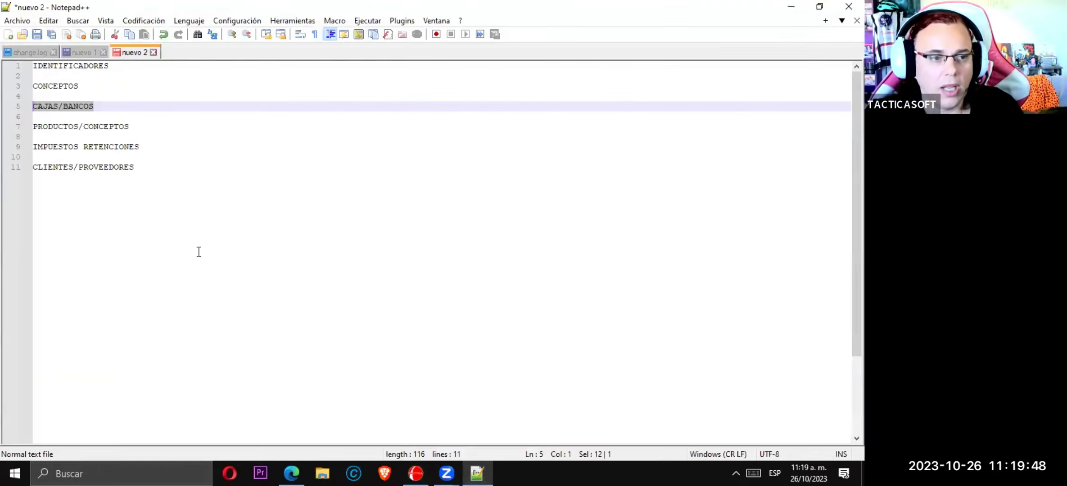
Highlight the PRODUCTOS/CONCEPTOS line in the notes and switch back to TACTICA
triple_click(117, 127)
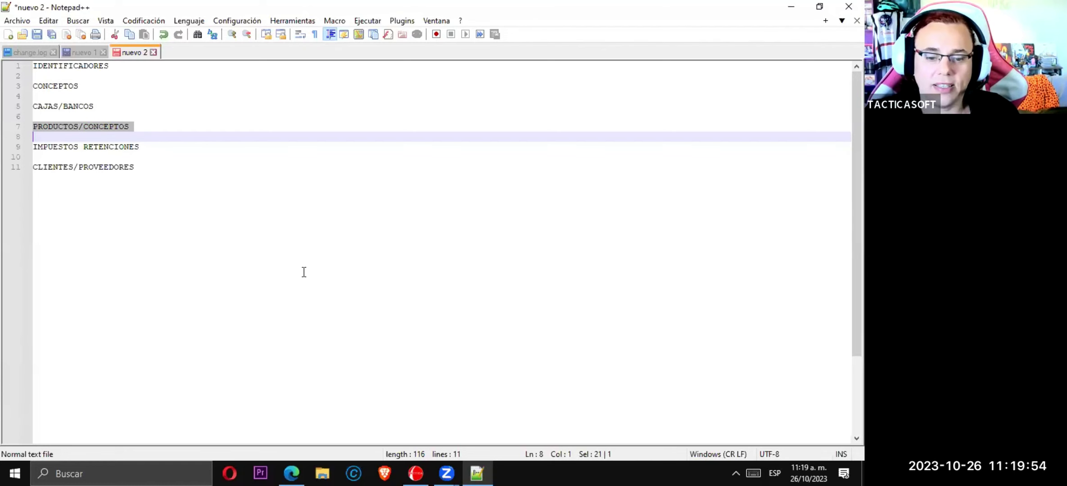
click(415, 473)
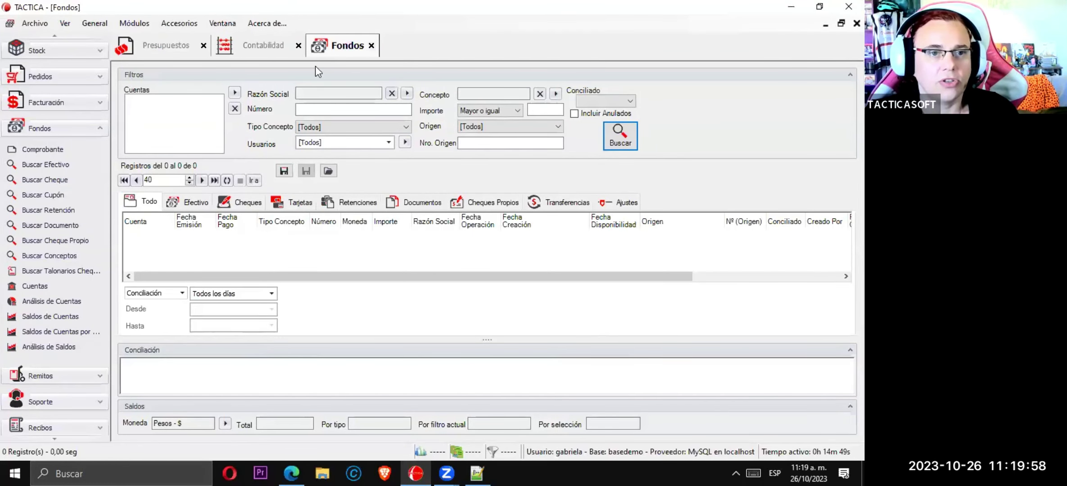
In Contabilidad, search identifiers for Ventas, finding account 4101 VENTAS, then return to Notepad++
key(ctrl+Tab)
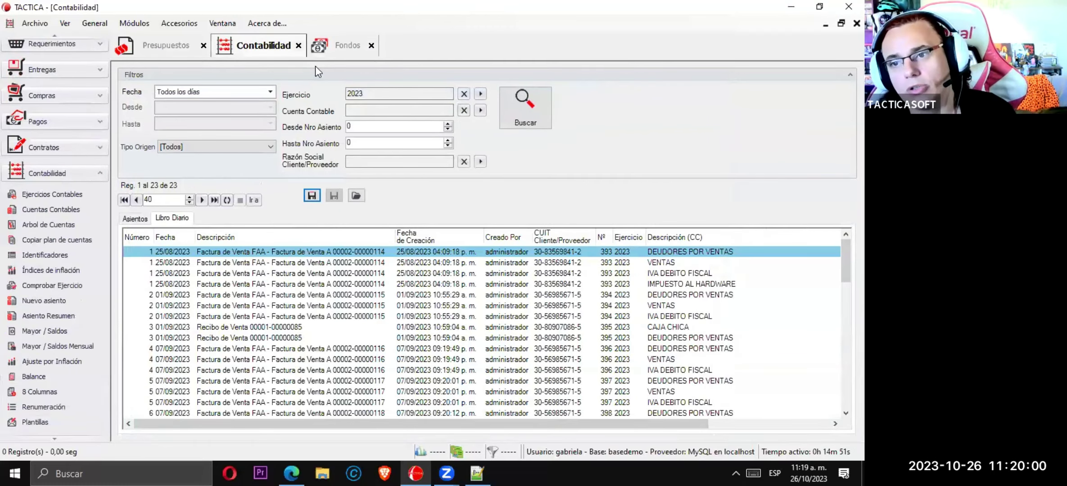
click(52, 255)
click(538, 114)
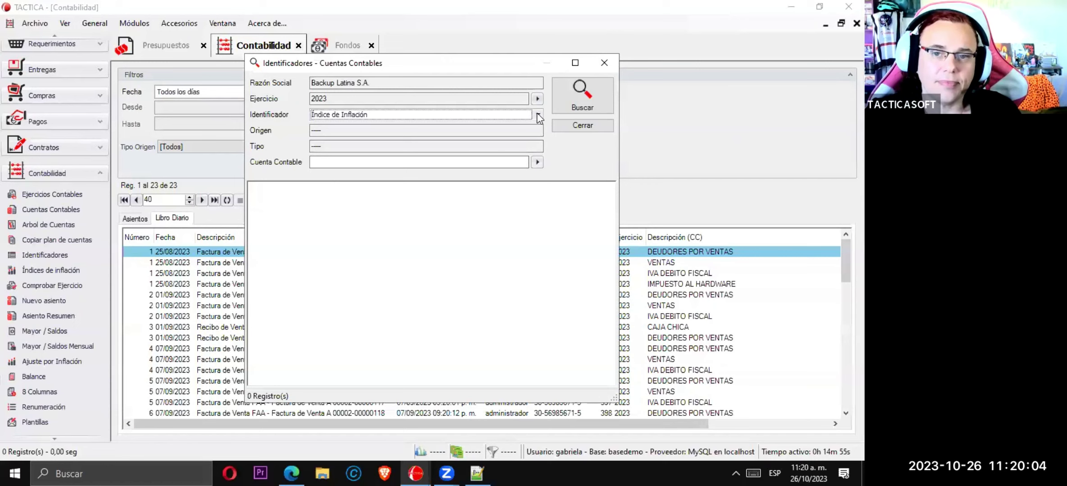
click(343, 165)
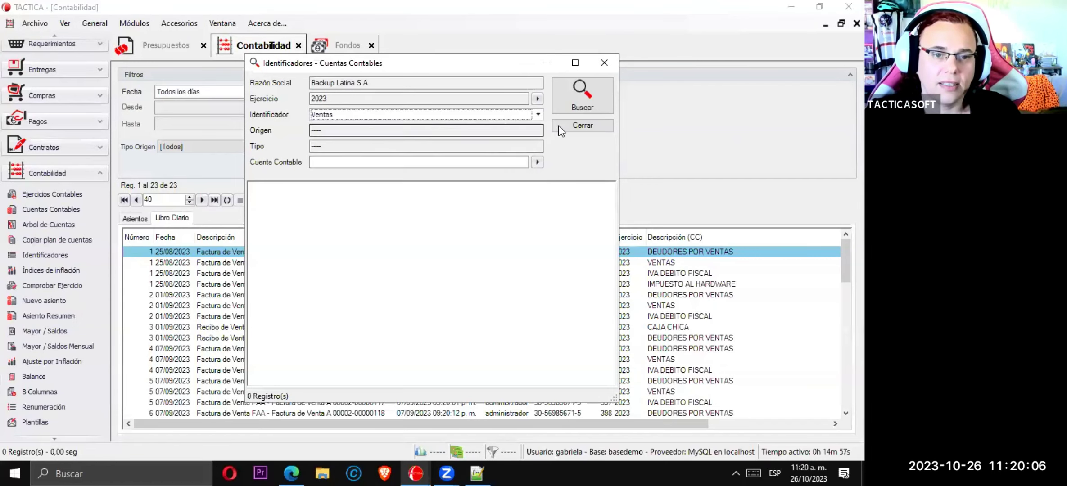
click(590, 90)
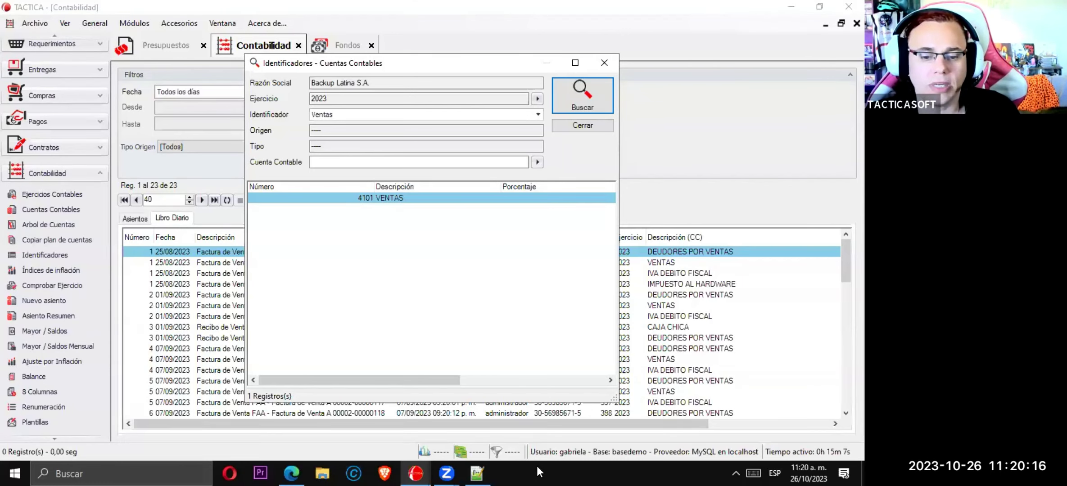
mouse_move(466, 467)
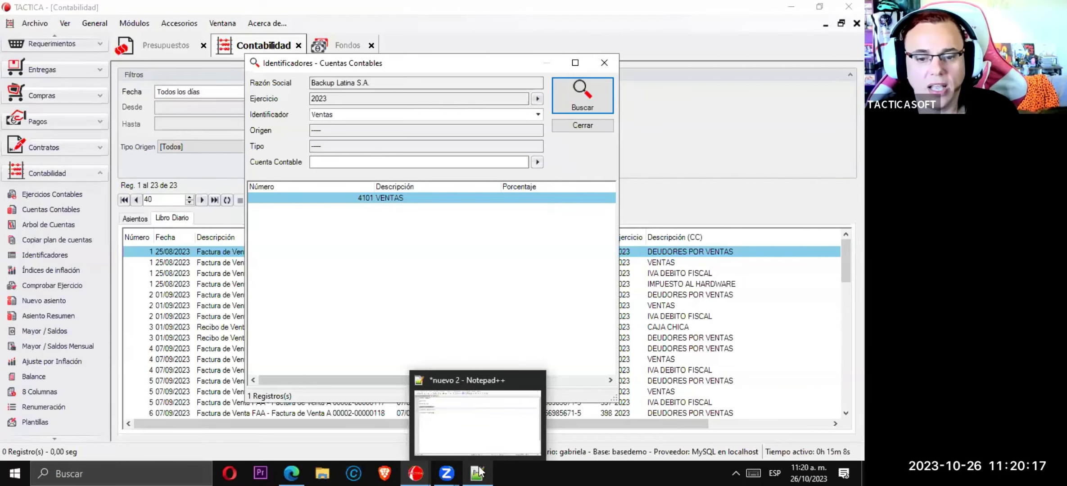
click(488, 445)
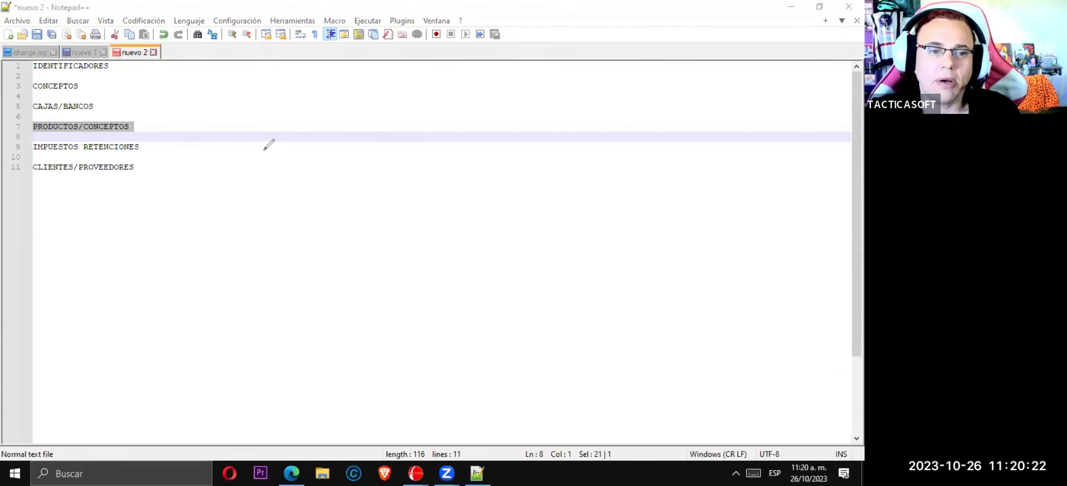
mouse_move(235, 188)
mouse_down()
mouse_move(285, 189)
mouse_move(274, 193)
mouse_up()
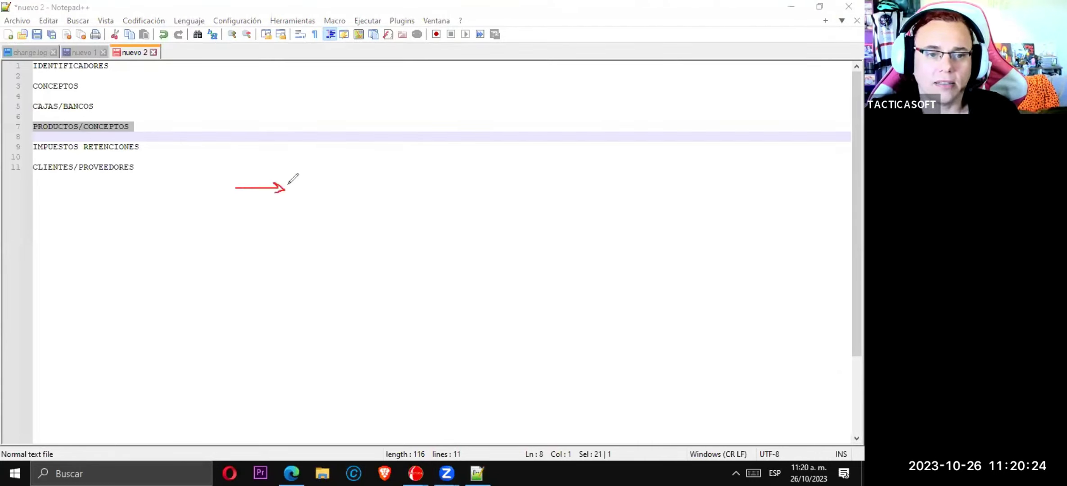
drag(302, 159, 307, 195)
mouse_move(303, 159)
mouse_down()
mouse_move(300, 185)
mouse_move(353, 197)
mouse_up()
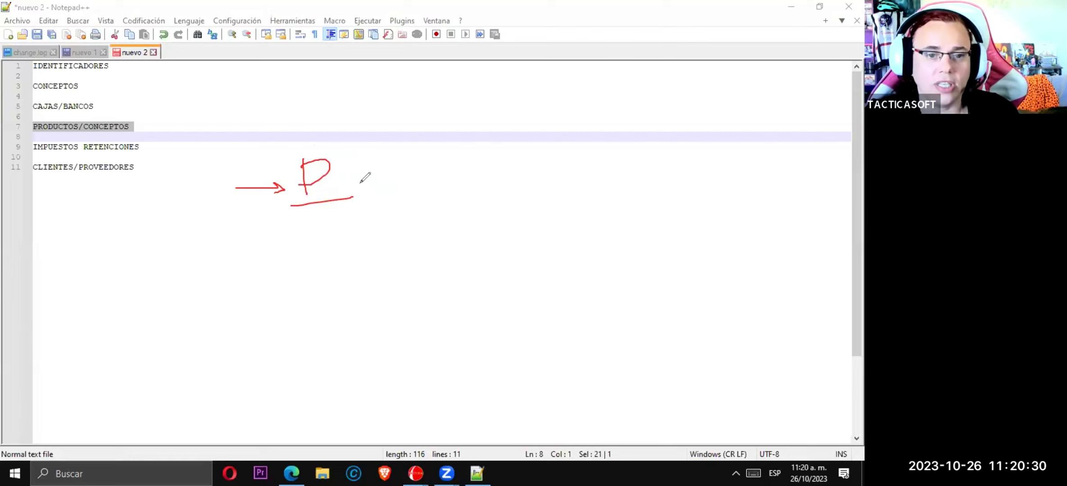
mouse_move(355, 183)
mouse_down()
mouse_move(511, 167)
mouse_move(551, 147)
mouse_move(543, 166)
mouse_move(558, 166)
mouse_up()
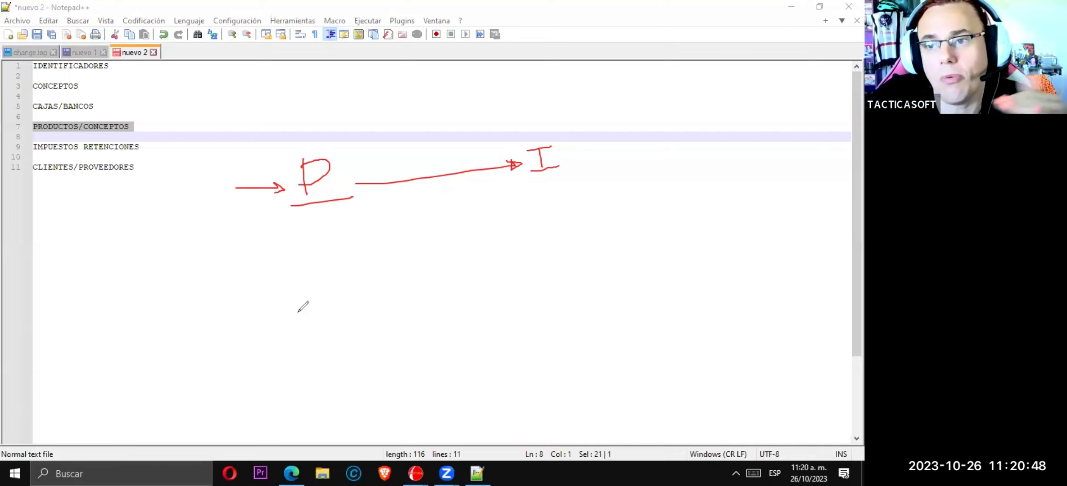
mouse_move(188, 266)
mouse_down()
mouse_move(232, 269)
mouse_move(217, 256)
mouse_move(238, 268)
mouse_move(247, 249)
mouse_move(291, 266)
mouse_move(311, 222)
mouse_up()
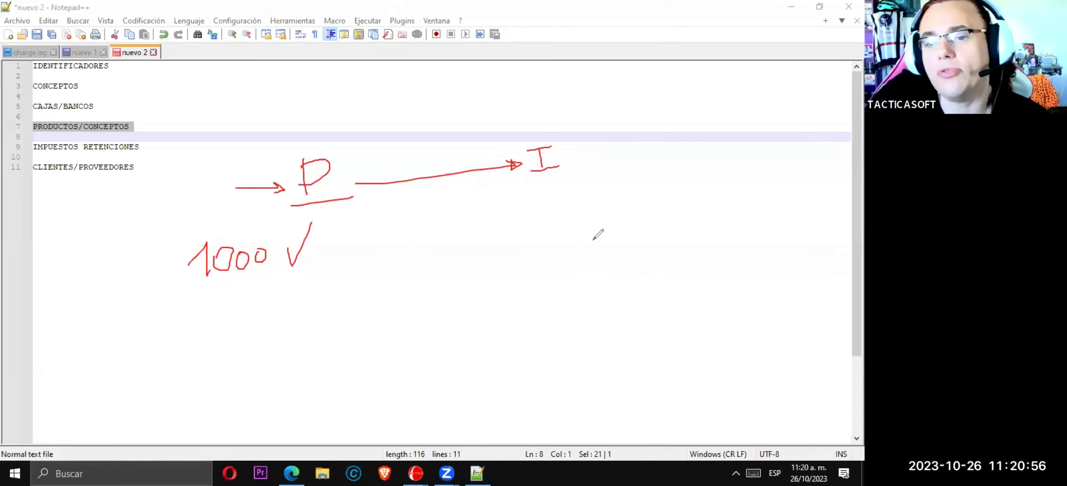
mouse_move(580, 235)
mouse_down()
mouse_move(552, 247)
mouse_move(568, 243)
mouse_move(571, 261)
mouse_move(548, 264)
mouse_up()
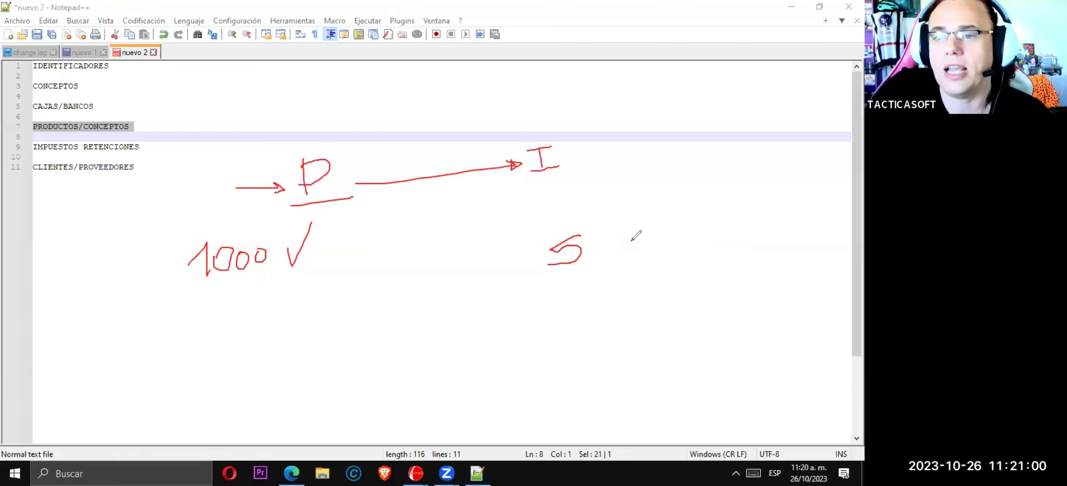
drag(624, 232, 594, 254)
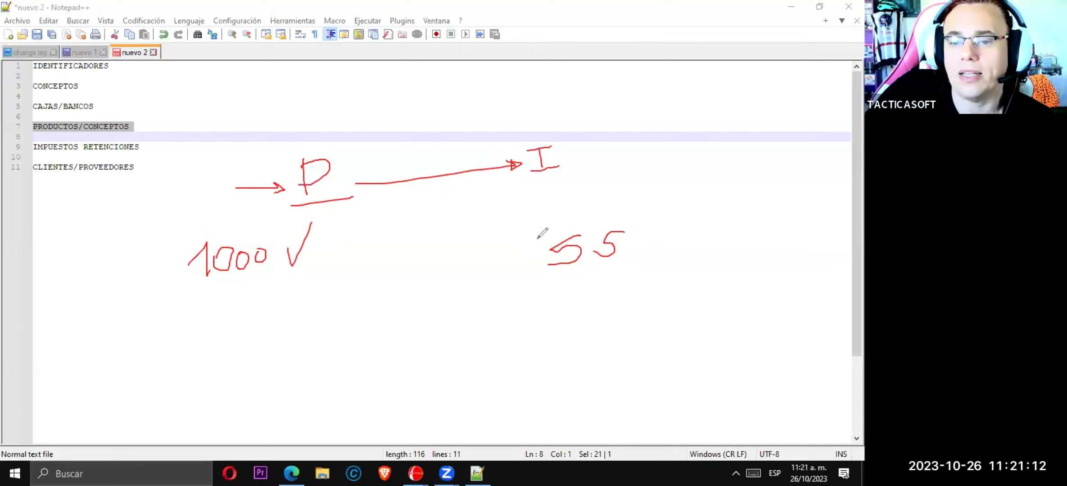
mouse_move(537, 232)
mouse_down()
mouse_move(540, 273)
mouse_move(695, 233)
mouse_move(690, 219)
mouse_move(622, 222)
mouse_up()
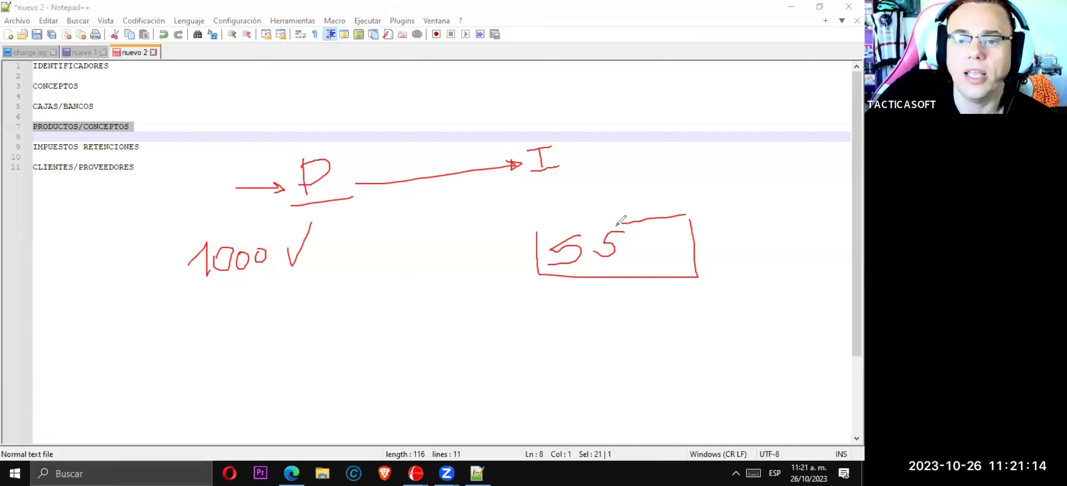
mouse_move(198, 238)
mouse_down()
mouse_move(184, 284)
mouse_move(415, 294)
mouse_up()
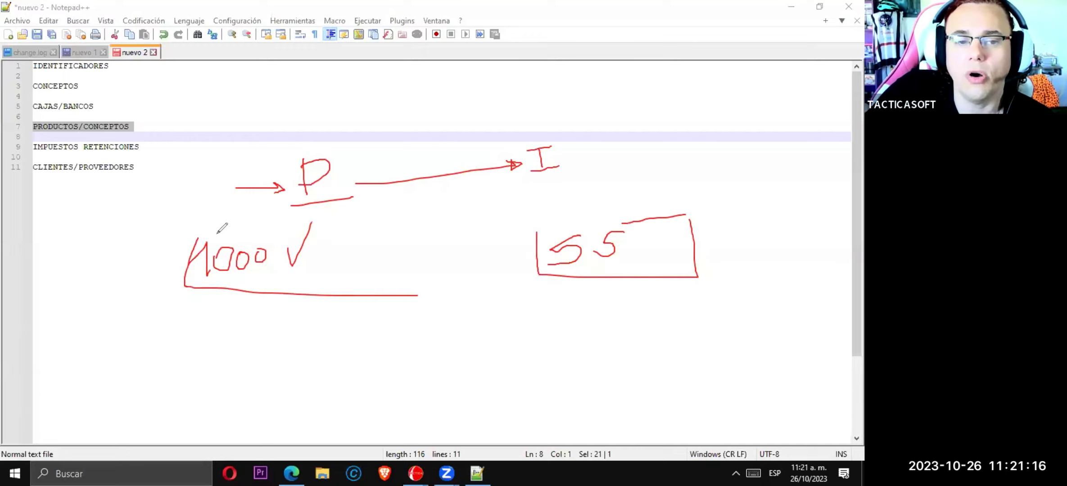
mouse_move(207, 233)
mouse_down()
mouse_move(340, 225)
mouse_move(390, 246)
mouse_move(392, 297)
mouse_up()
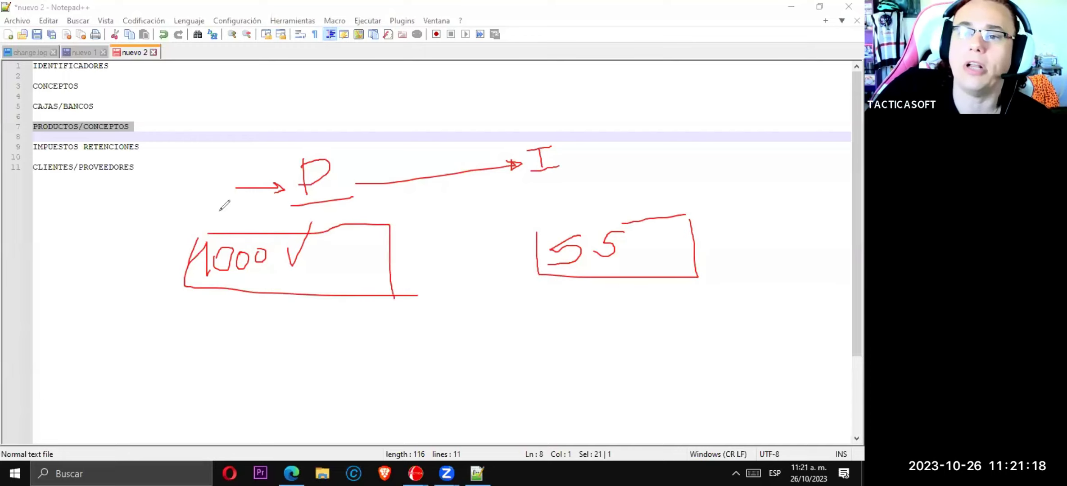
drag(48, 70, 108, 68)
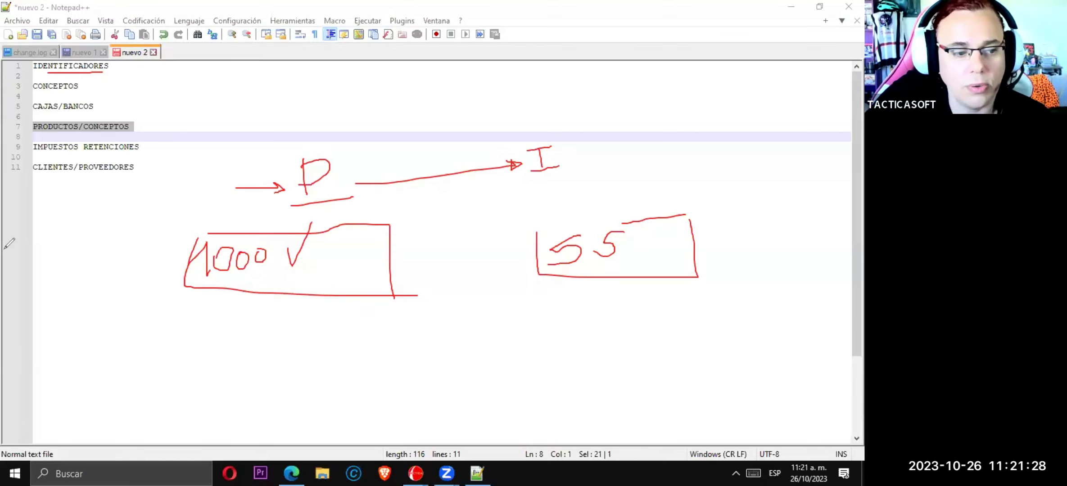
key(e)
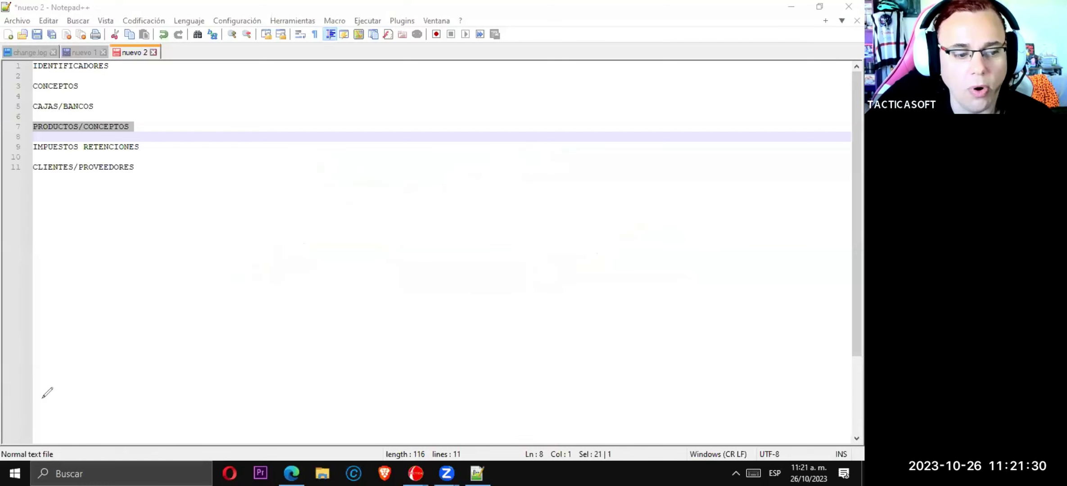
mouse_move(415, 473)
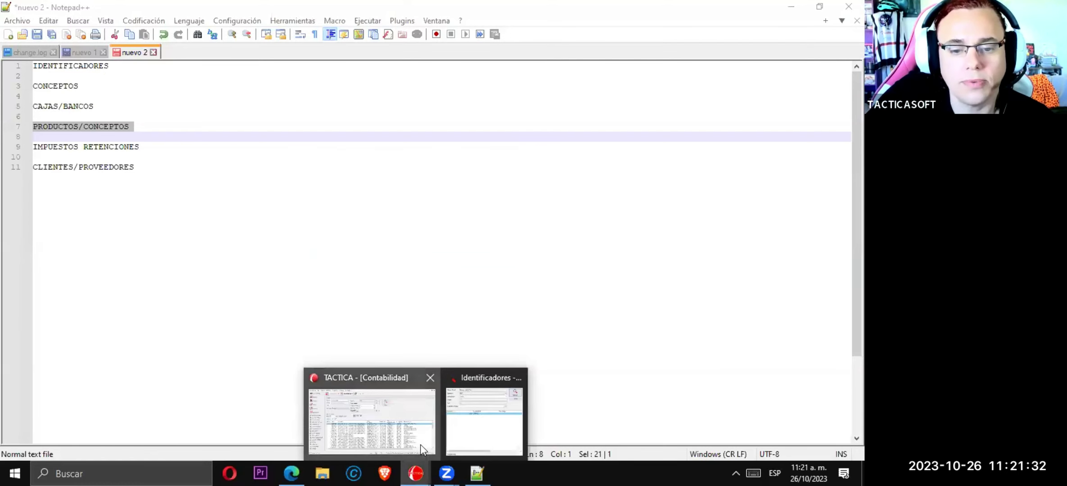
Close the identifiers lookup and open the Matriz de Productos module
click(373, 412)
click(604, 62)
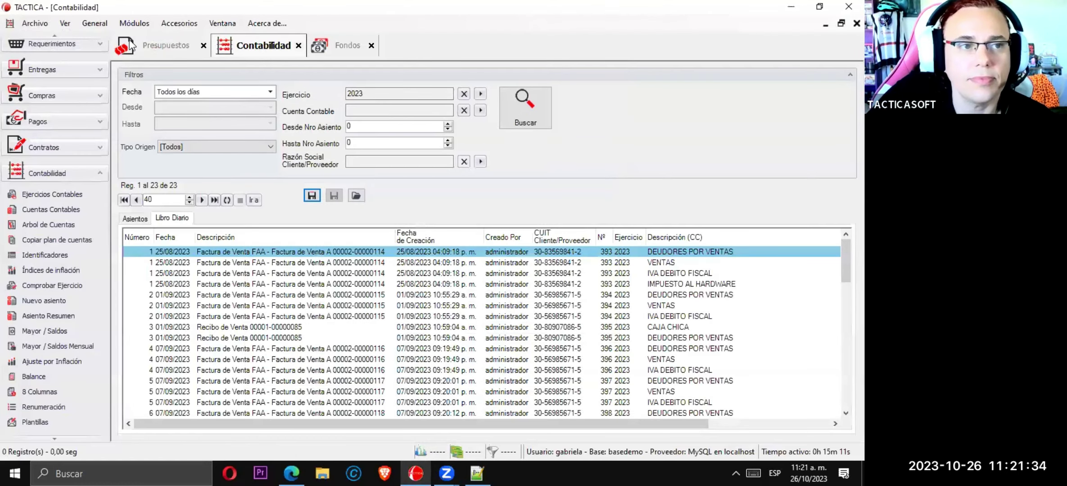
click(134, 23)
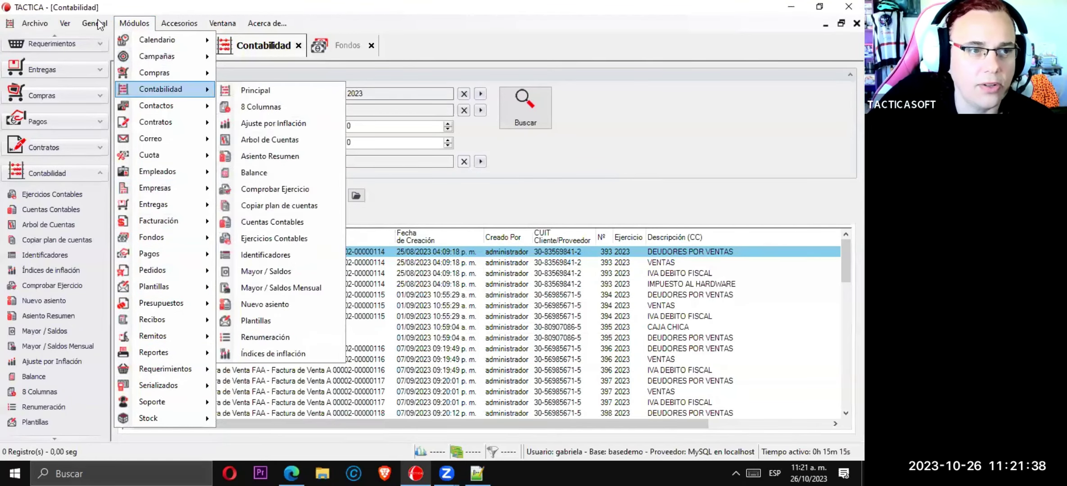
mouse_move(94, 23)
click(154, 272)
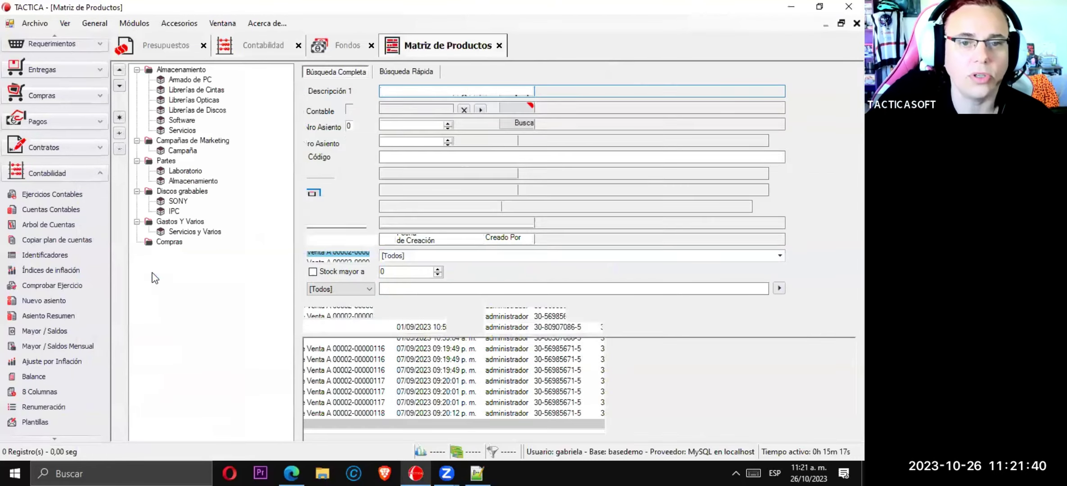
Open product CO1 Servicio de Consultoría from the Servicios family for editing
click(180, 131)
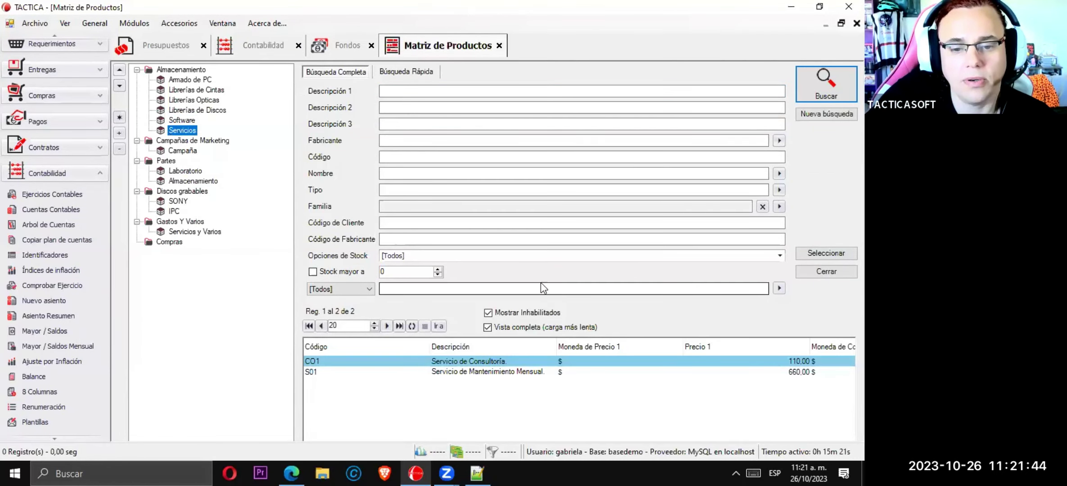
right_click(468, 363)
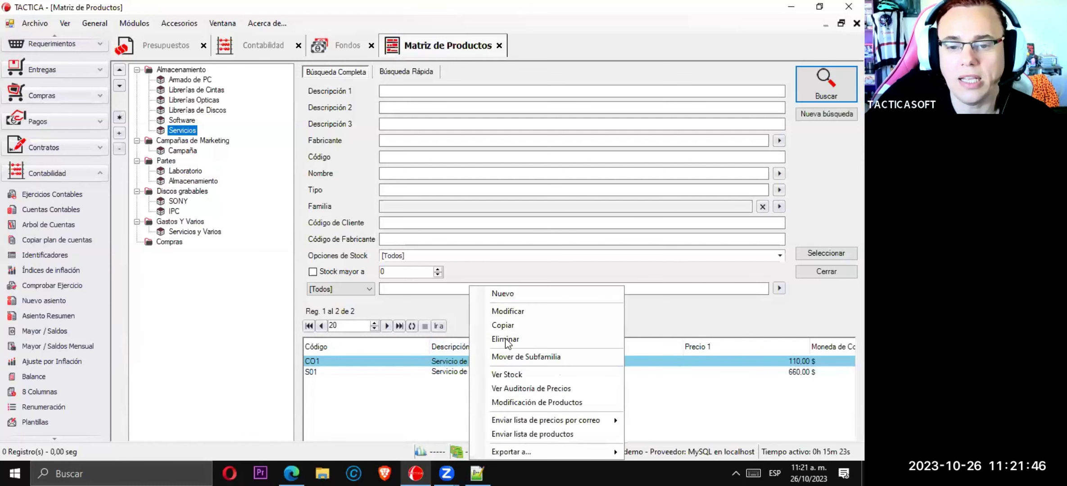
click(519, 310)
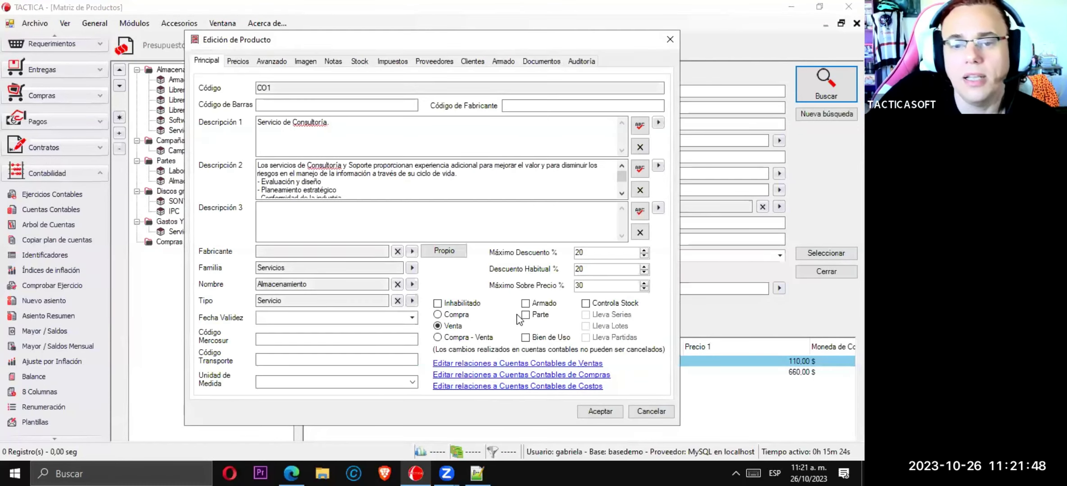
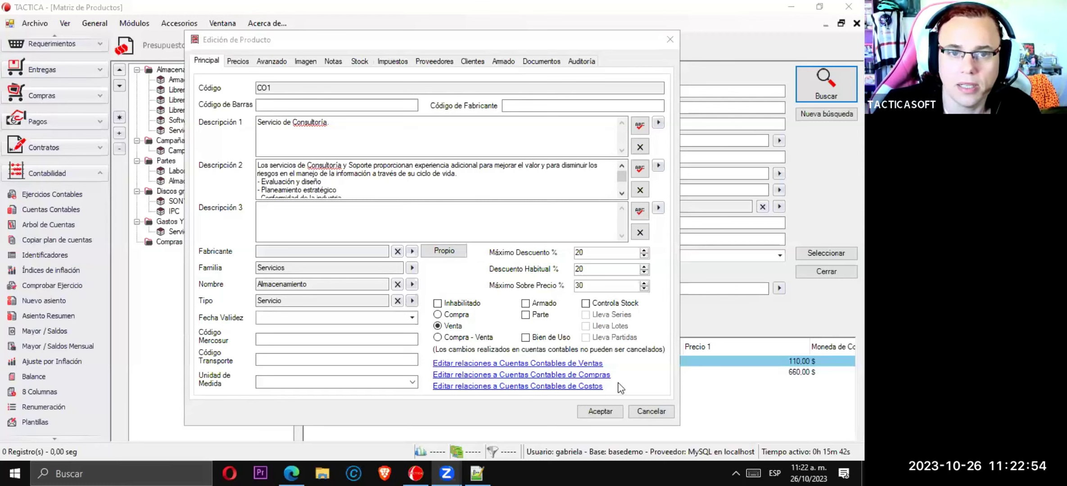
Discard changes to product CO1 and bring up the Notepad++ topic notes
click(645, 413)
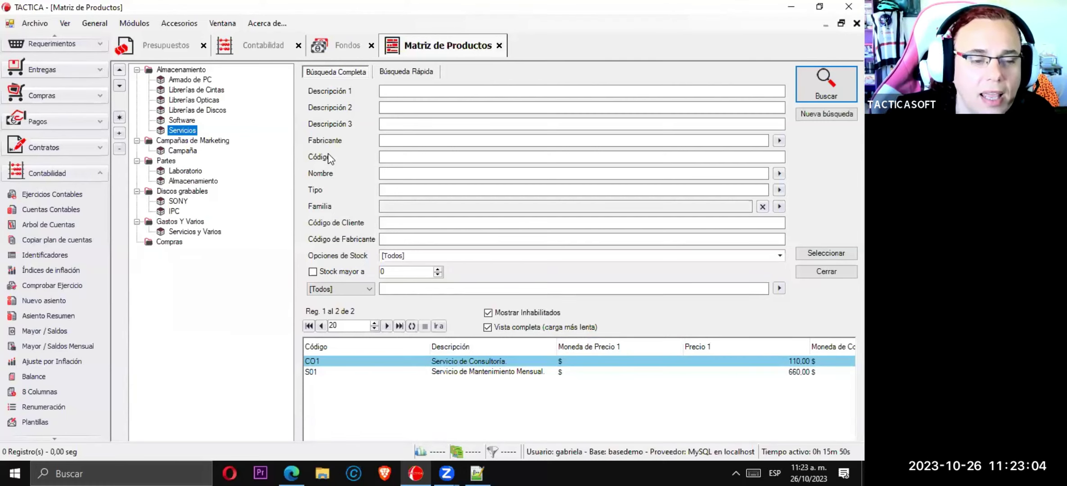
click(477, 473)
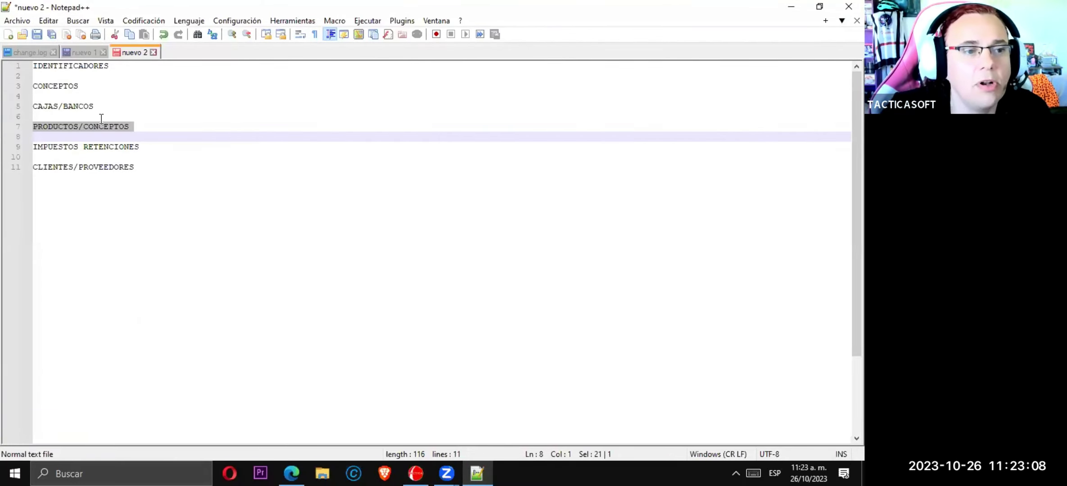
Move to the IMPUESTOS RETENCIONES line in the notes, then go back to TACTICA's product matrix
click(112, 146)
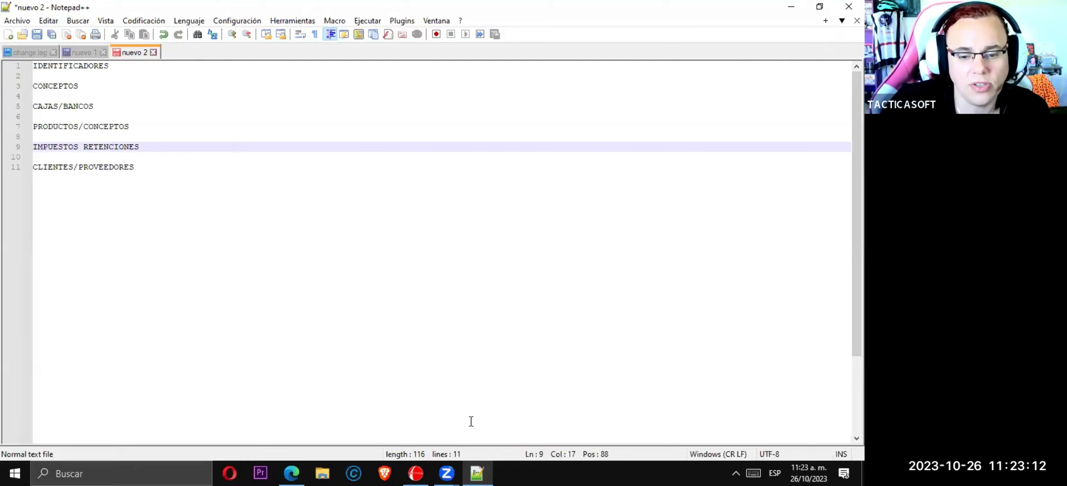
click(446, 473)
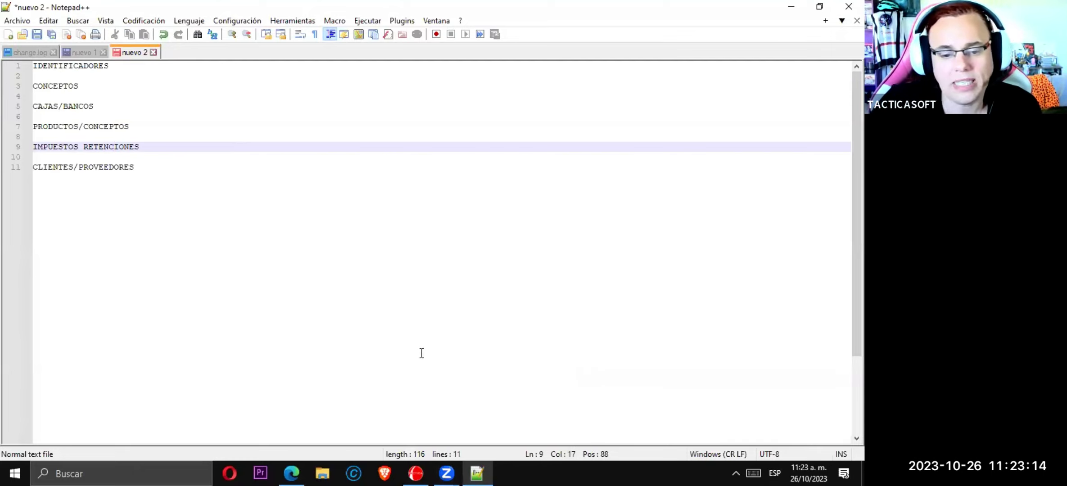
click(415, 473)
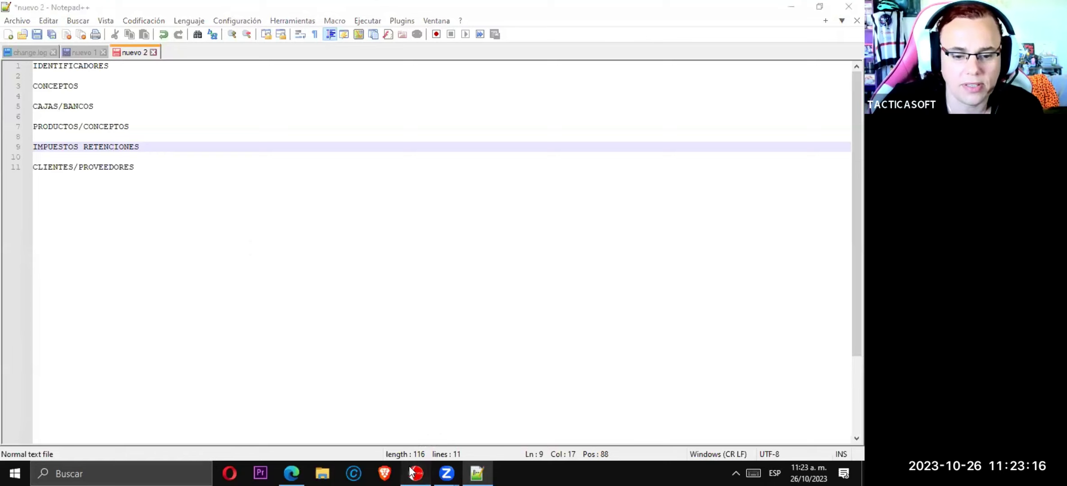
Open product CO1's tax settings and the IVA 21% sales VAT rate for editing
click(123, 24)
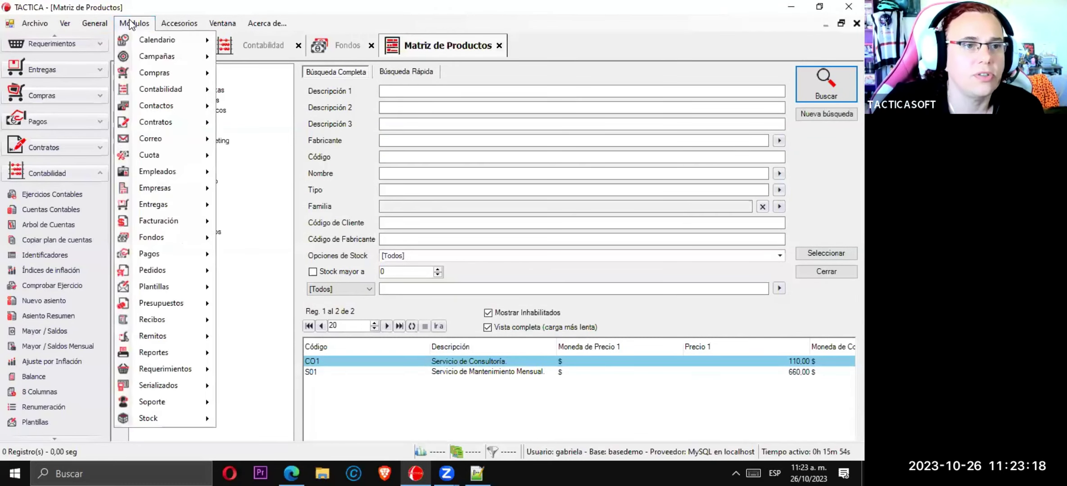
mouse_move(187, 192)
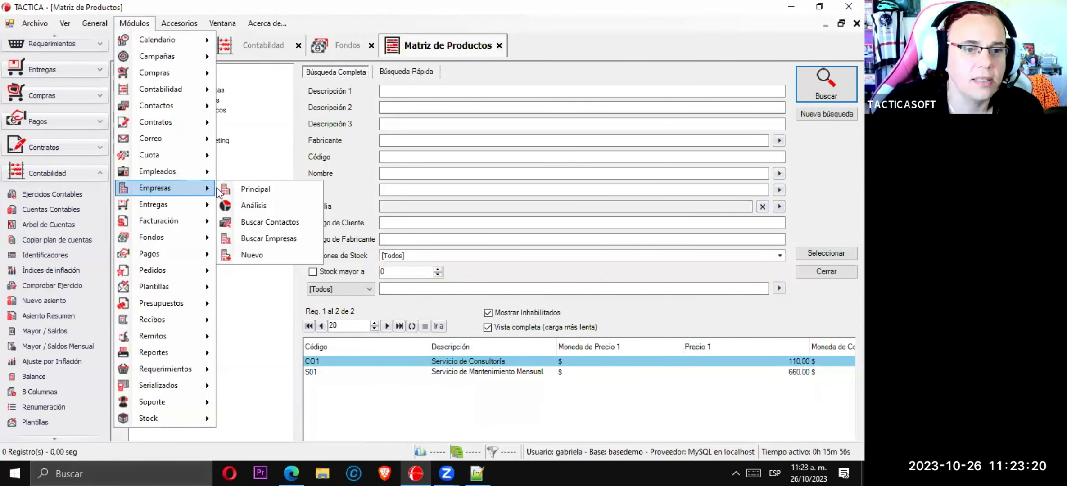
click(499, 360)
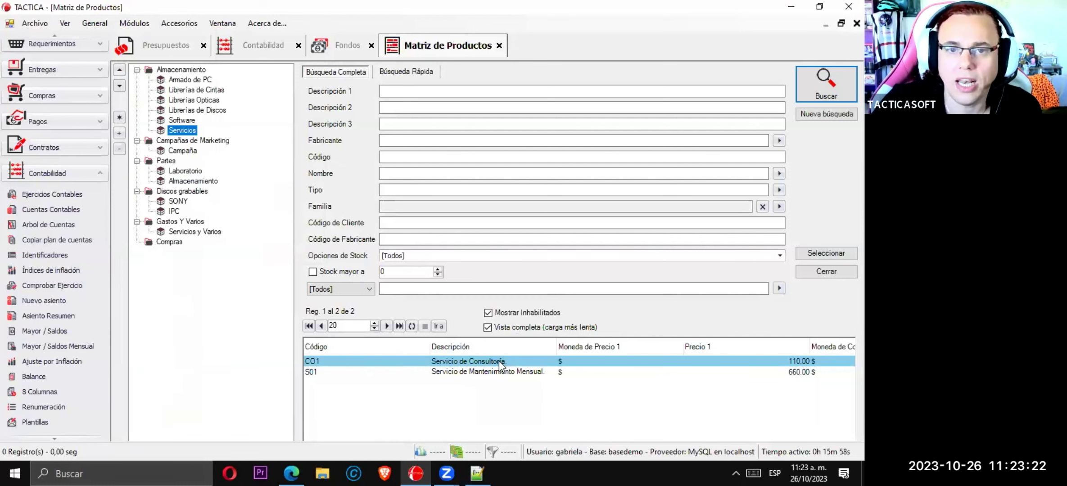
right_click(498, 361)
click(559, 312)
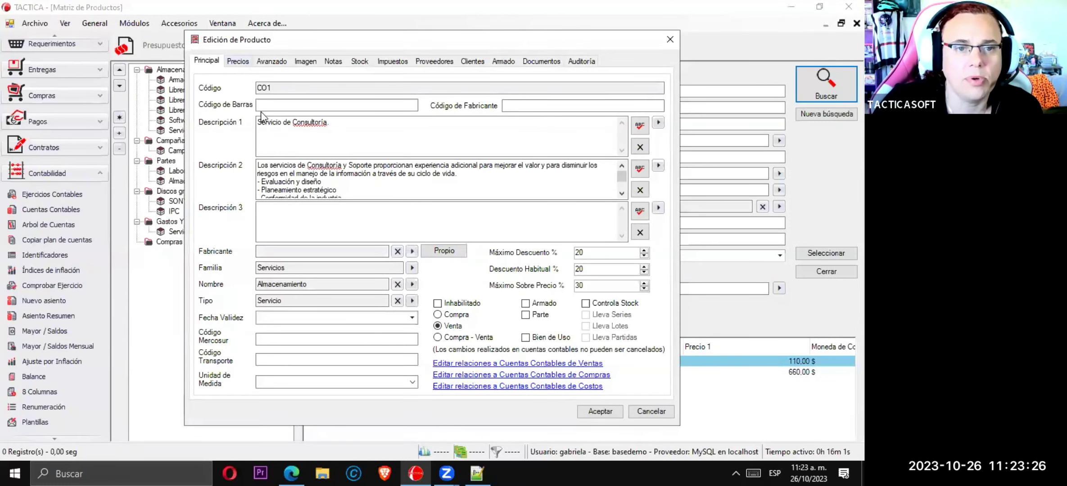
click(368, 120)
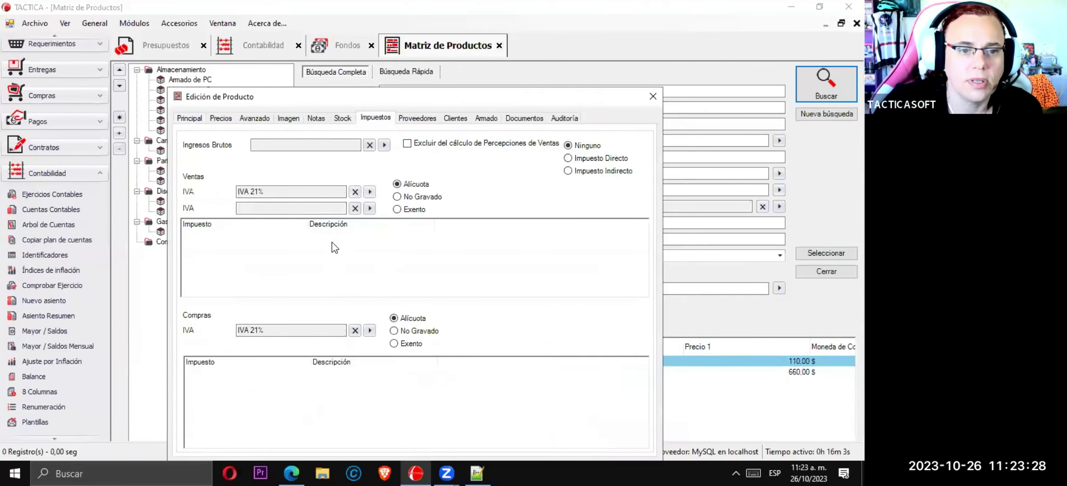
click(369, 192)
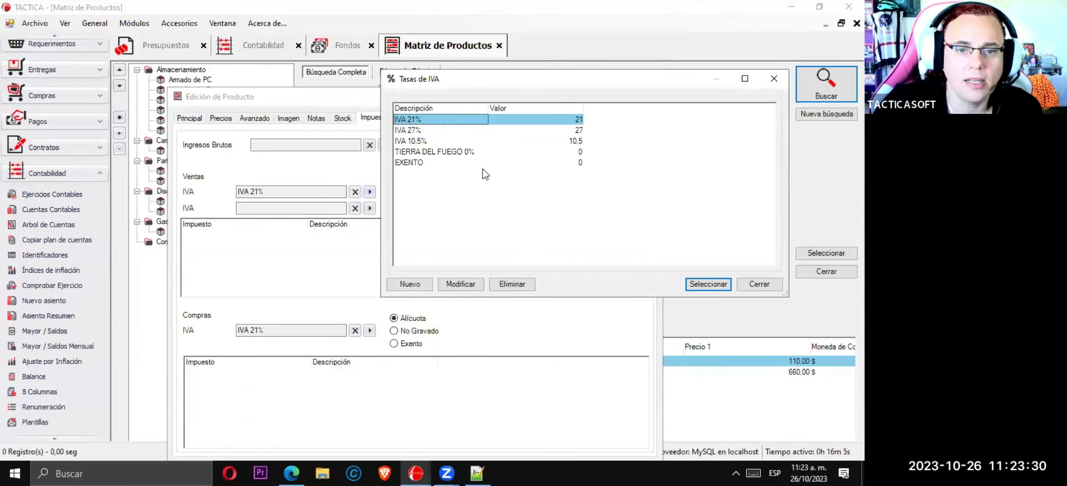
click(465, 285)
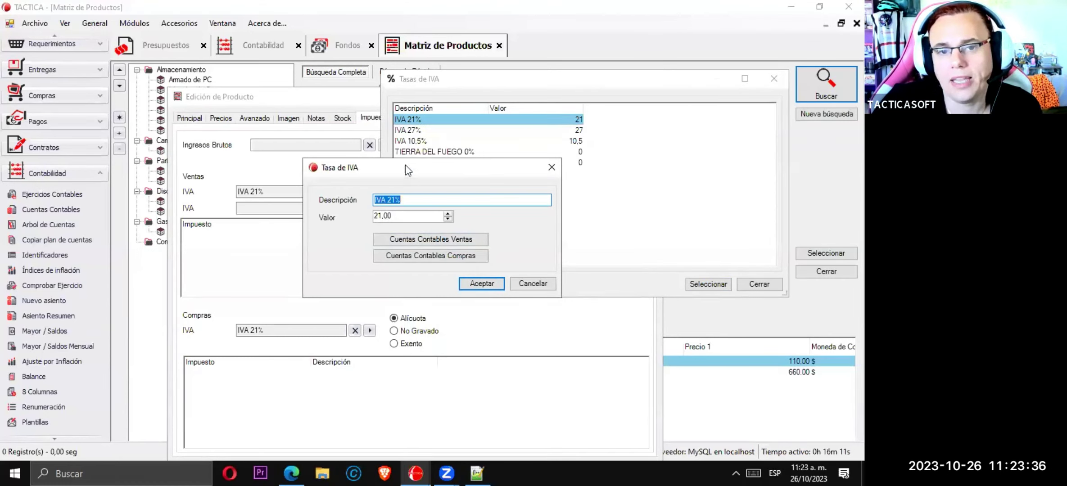
Rename the sales rate to 'IVA 21 VENTAS %' and assign it as CO1's sales VAT
click(441, 198)
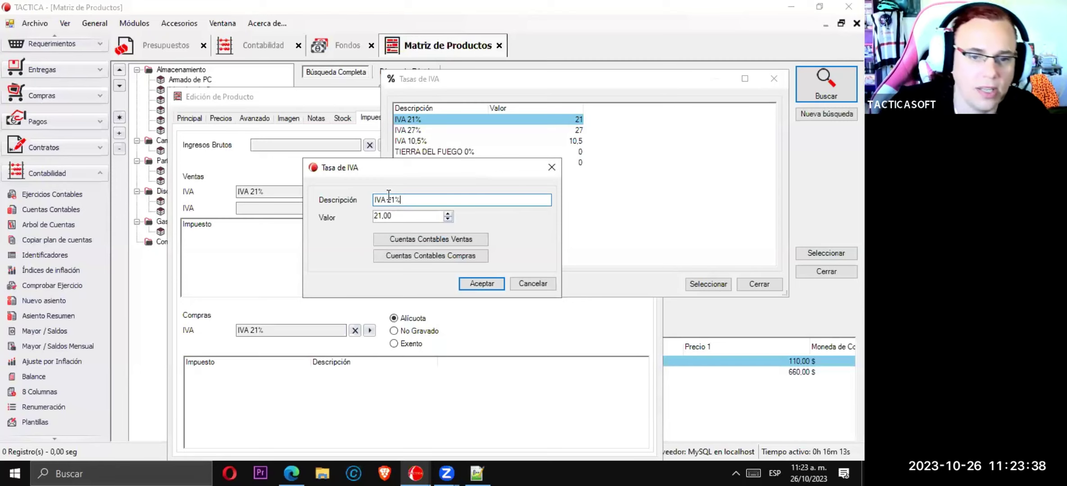
text(venta)
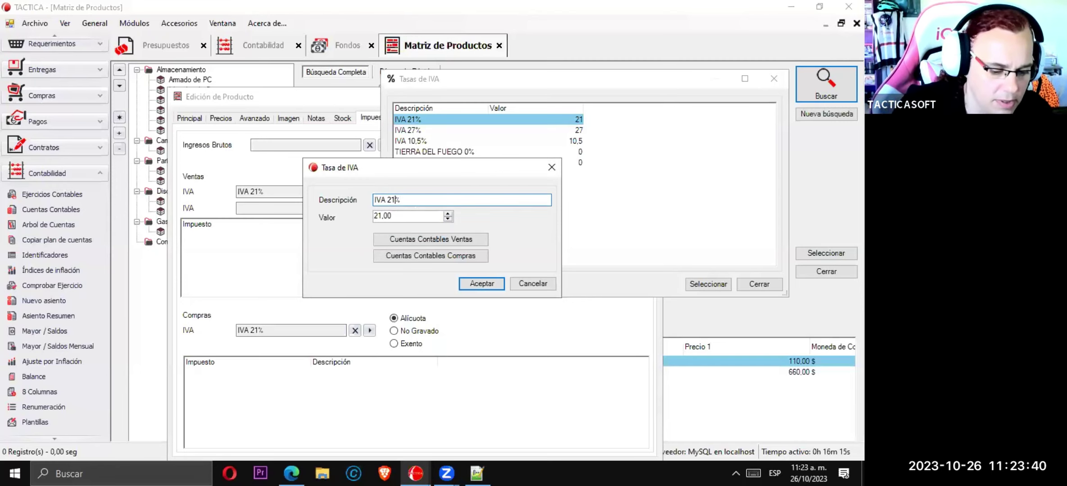
key(BackSpace)
key(BackSpace)
key(BackSpace)
key(BackSpace)
key(BackSpace)
key(BackSpace)
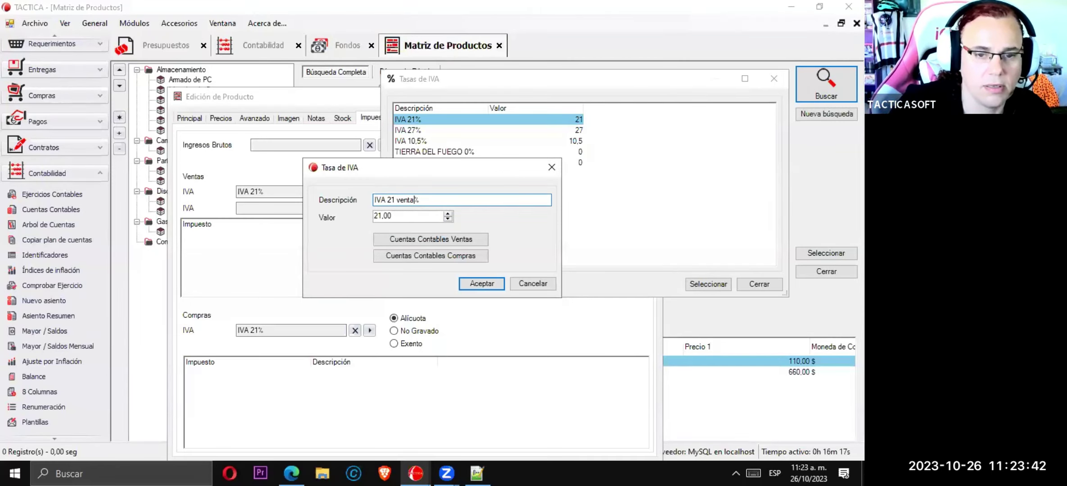
text(VENTAS)
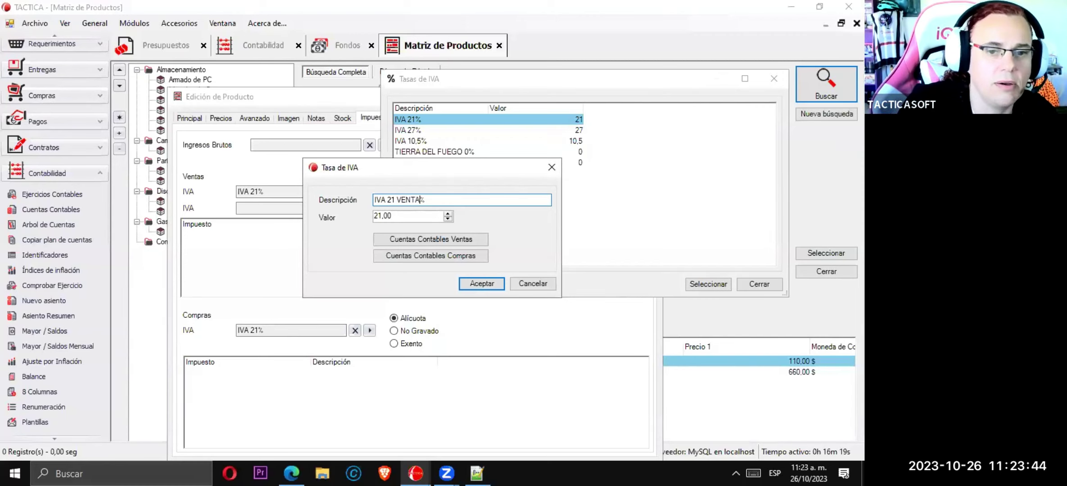
click(480, 284)
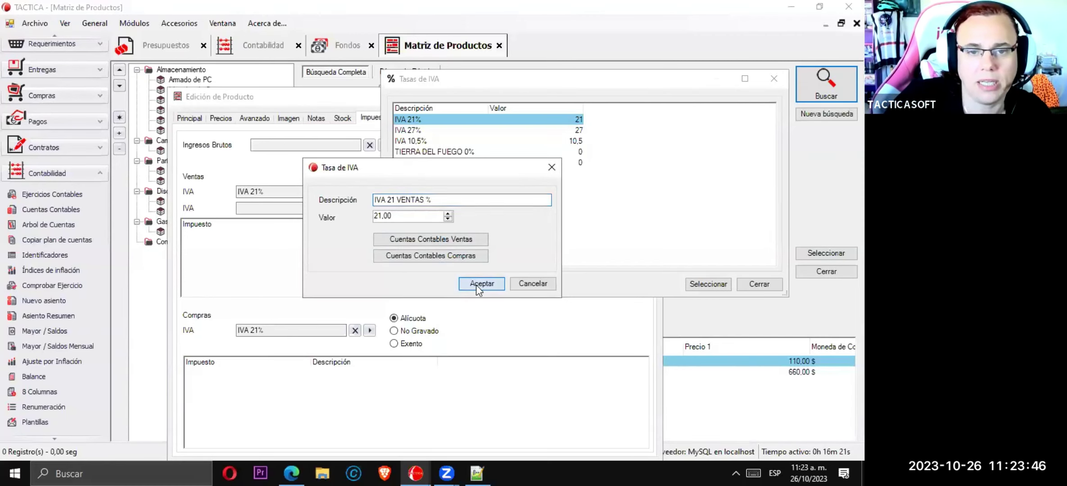
double_click(444, 119)
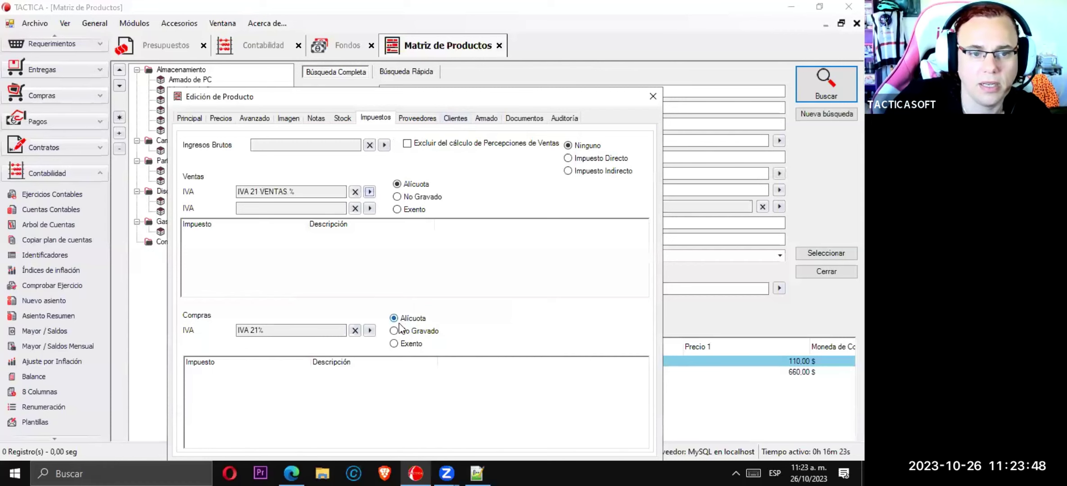
Create a new purchase VAT rate named 'IVA COMPRAS 21%'
click(369, 330)
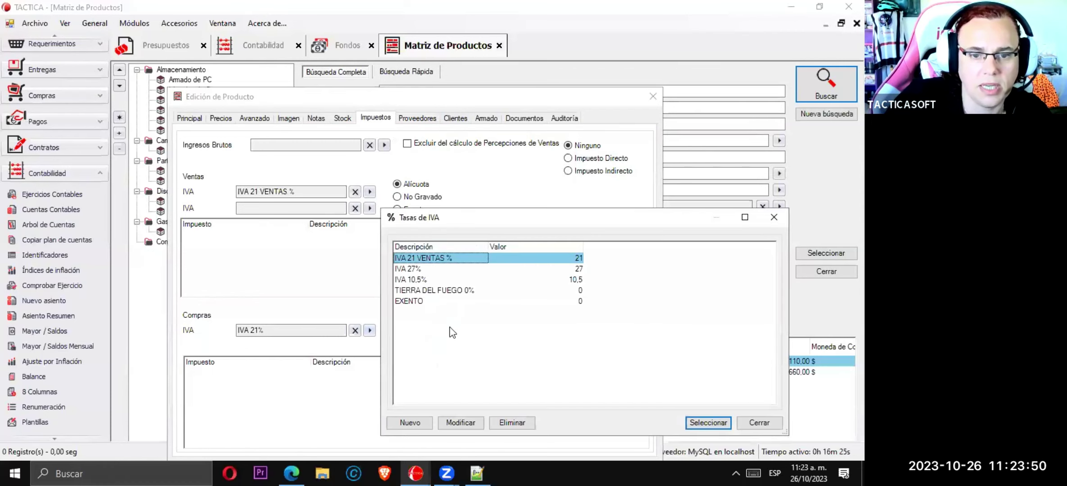
click(409, 423)
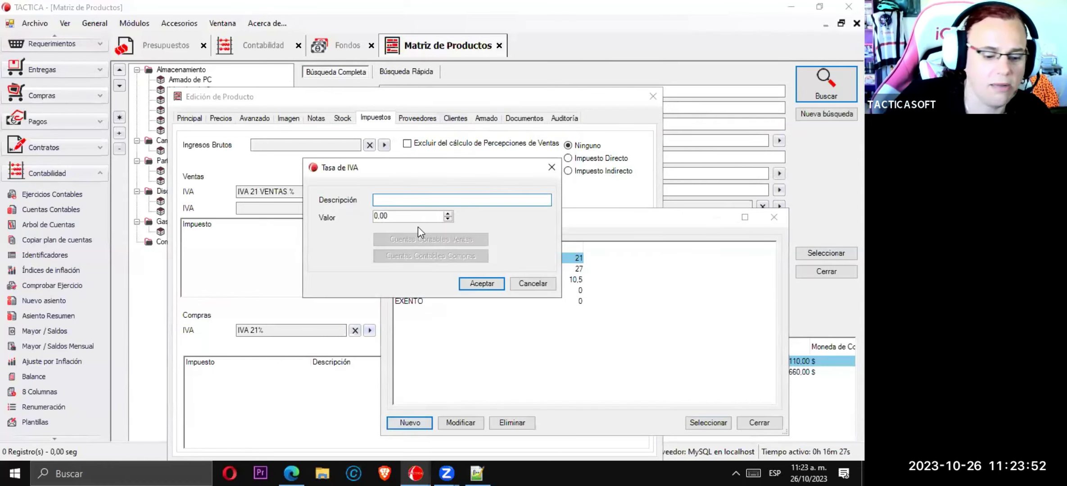
text(IVA C)
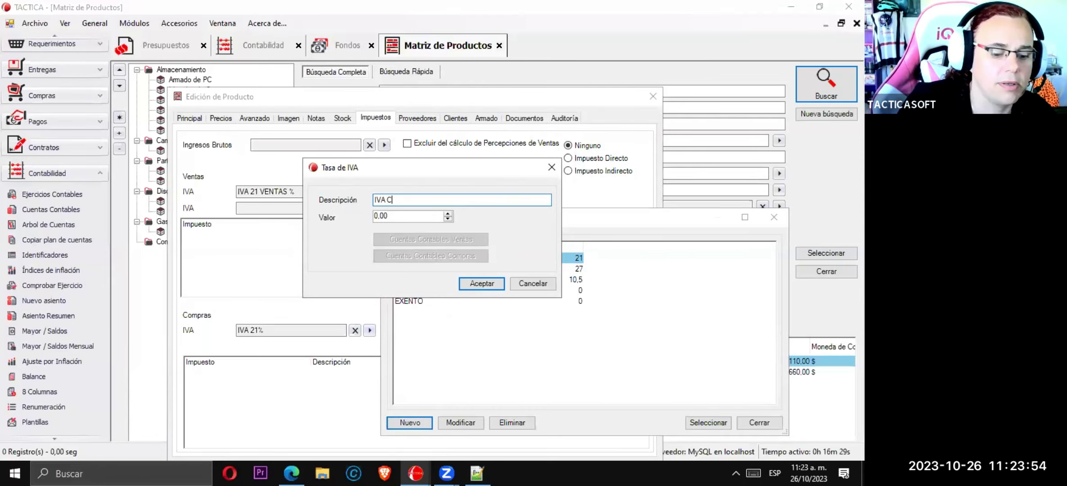
text(OMPRAS 21%)
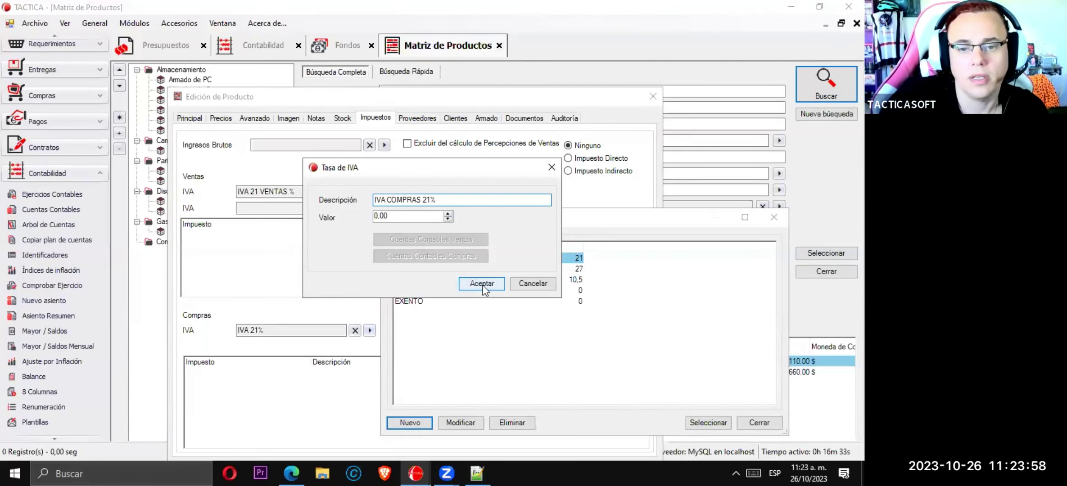
click(481, 283)
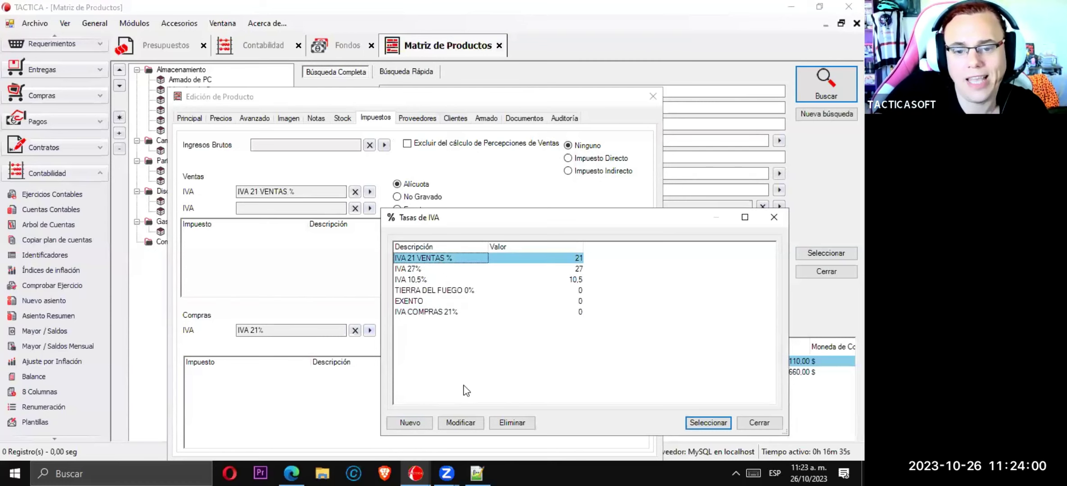
click(460, 423)
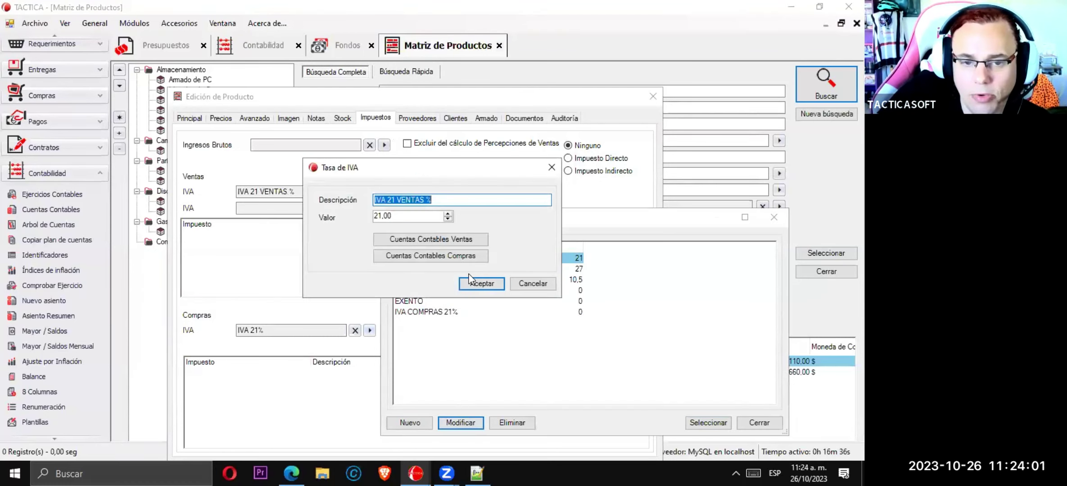
Review the sales accounts linked to IVA 21 VENTAS %, then open IVA COMPRAS 21% for editing
click(453, 242)
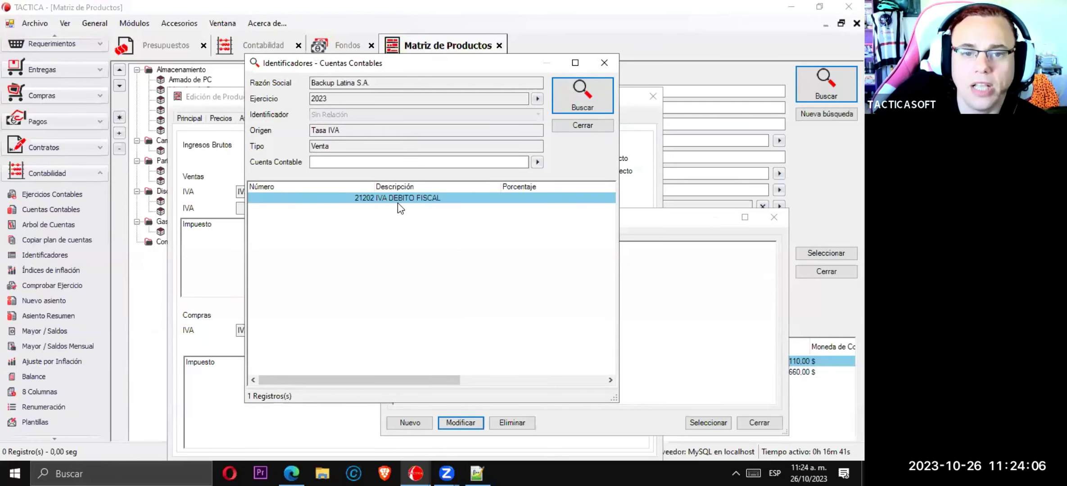
click(615, 65)
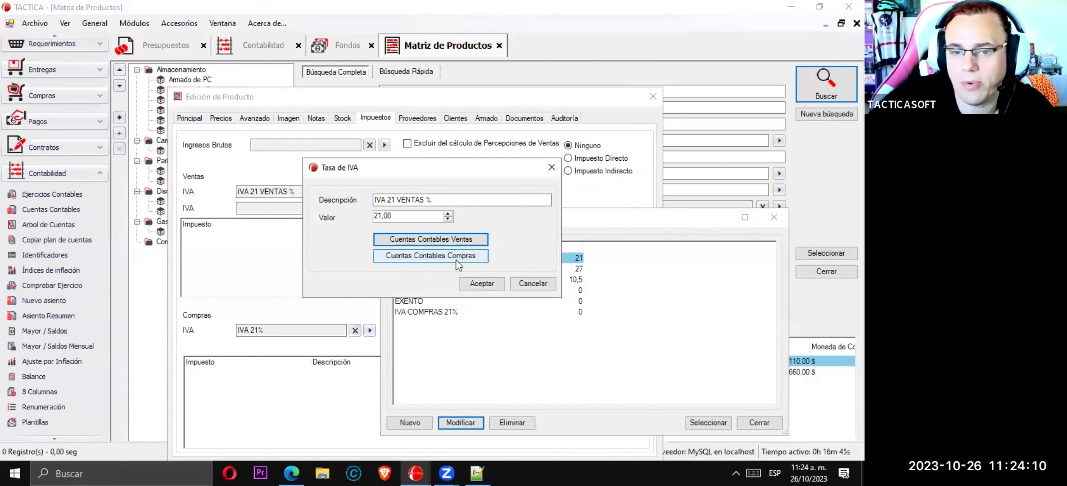
click(528, 283)
click(445, 313)
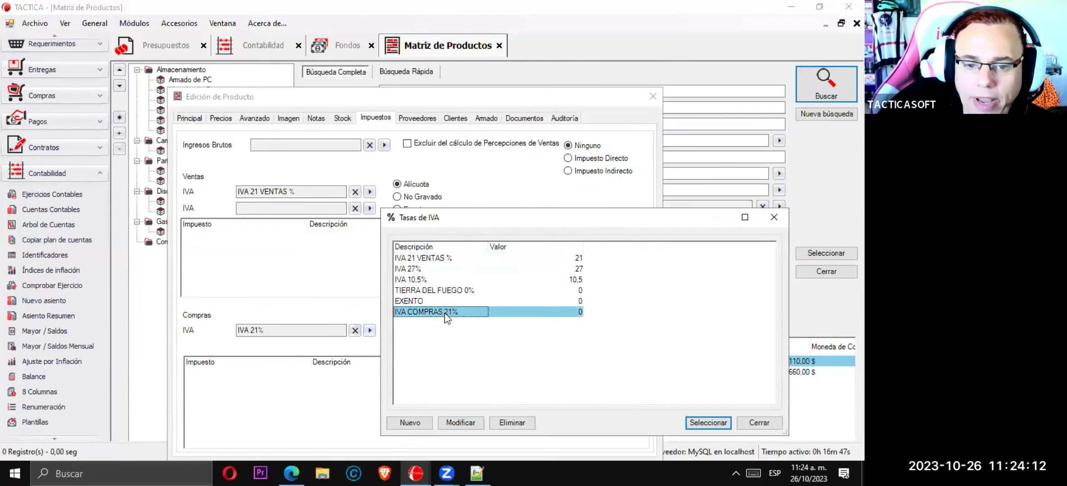
click(459, 423)
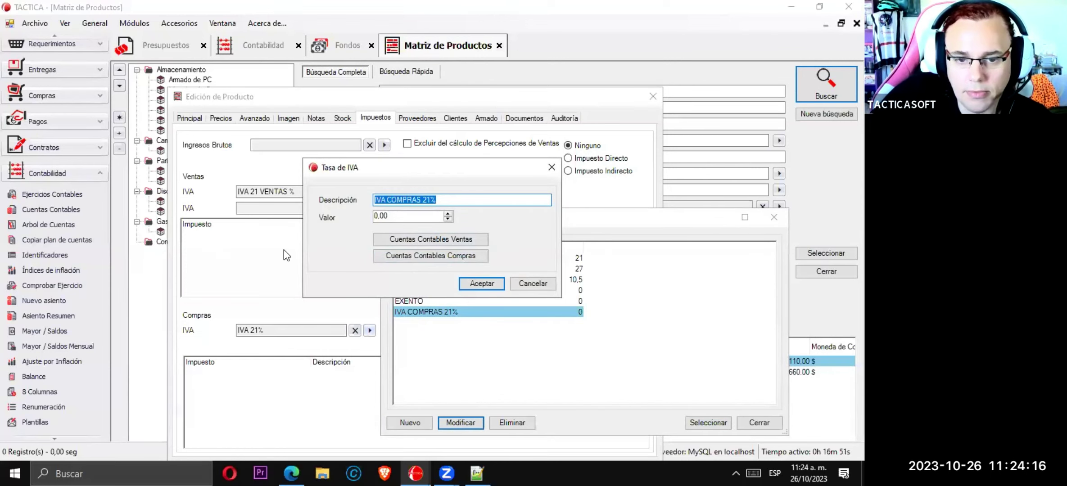
Start a new purchase account link for IVA COMPRAS 21% and search 2023 accounts for 'IVA'
click(390, 256)
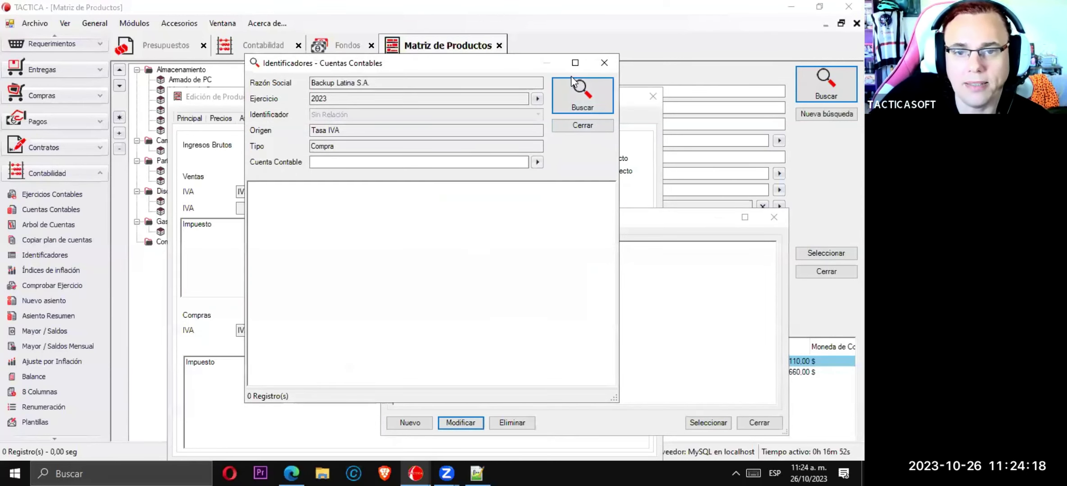
click(557, 108)
right_click(414, 234)
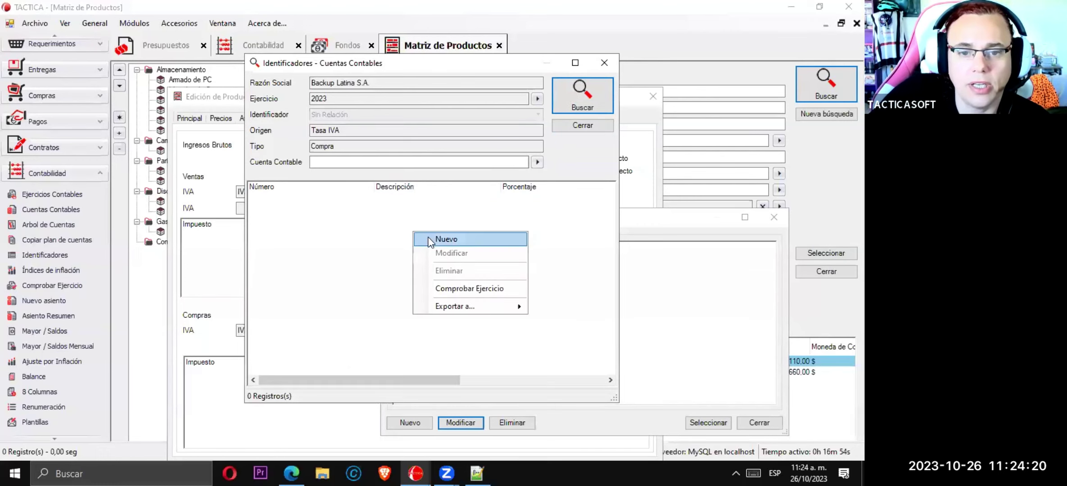
click(431, 238)
click(526, 220)
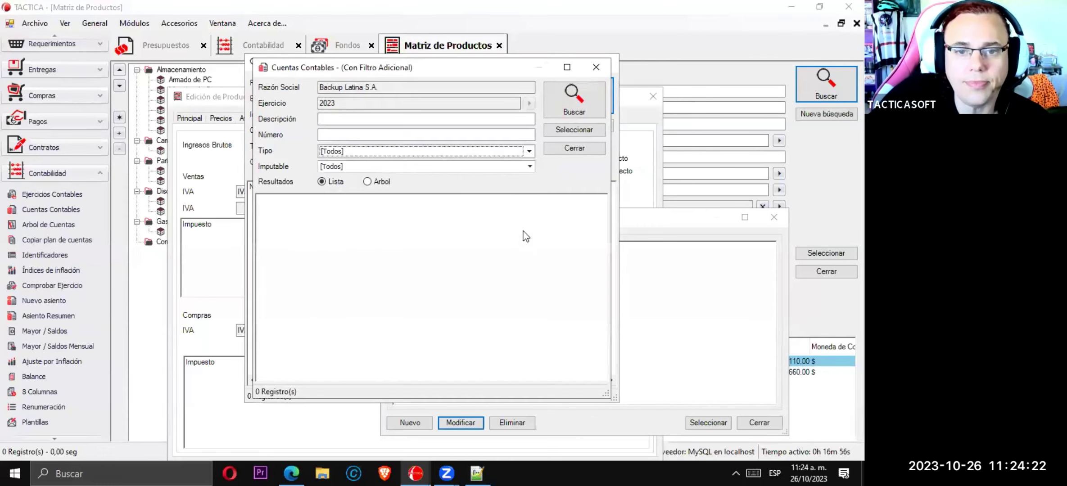
click(447, 119)
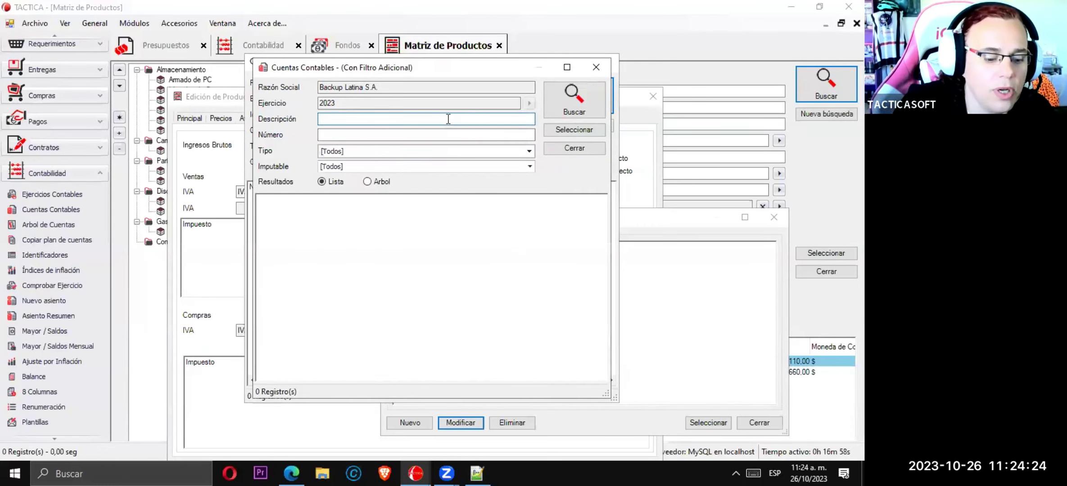
text(IVA)
key(Return)
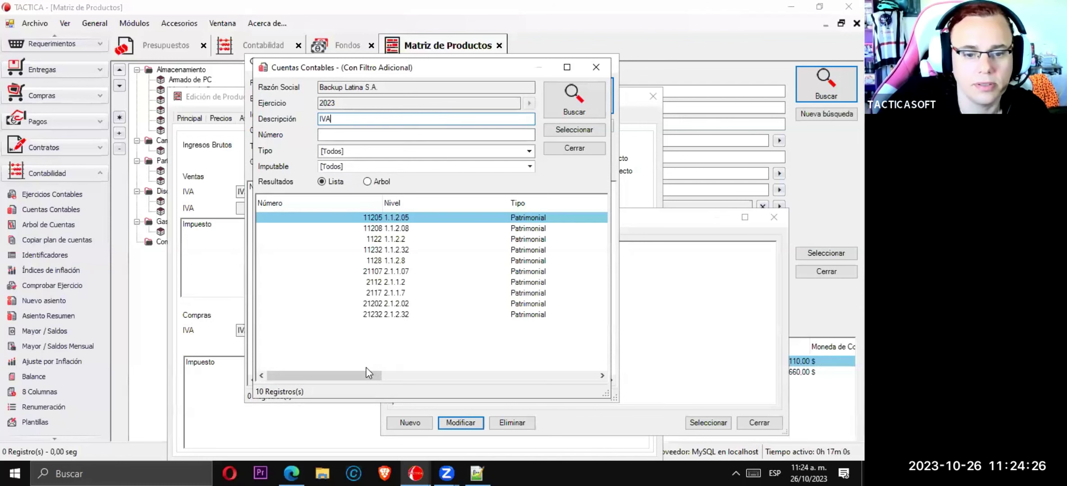
Link account 1122 IVA CREDITO FISCAL at 100 percent and confirm the rate settings
drag(366, 373, 463, 380)
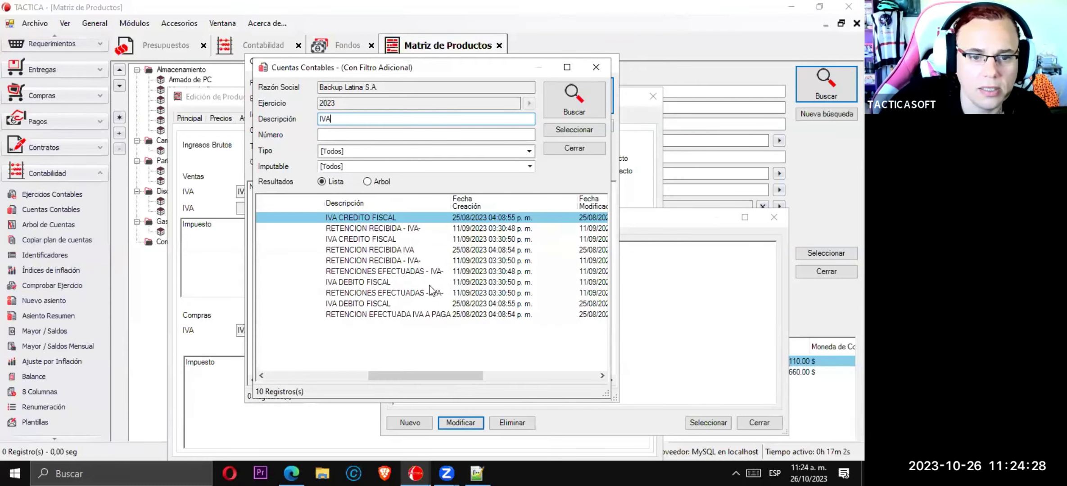
click(376, 241)
double_click(377, 240)
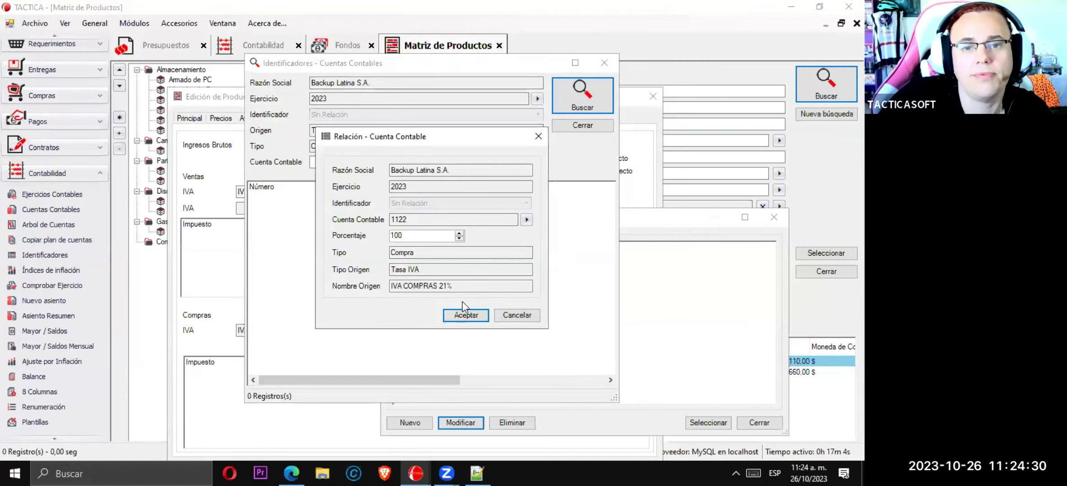
click(459, 317)
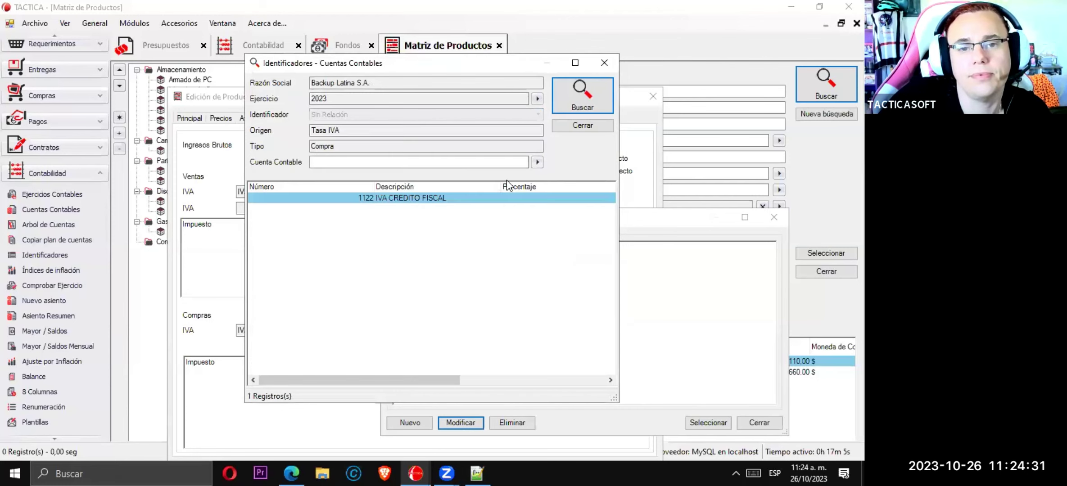
click(568, 126)
click(480, 284)
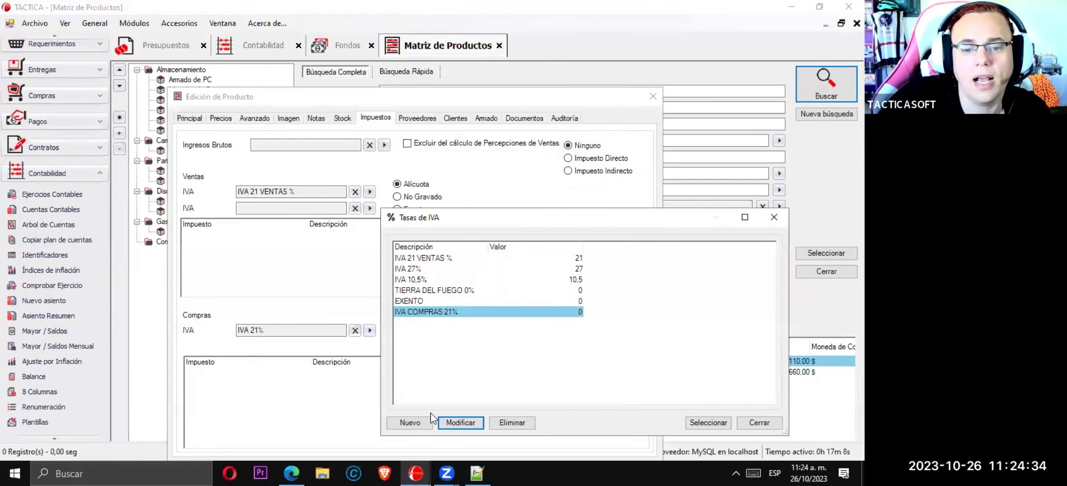
Assign IVA COMPRAS 21% as CO1's purchase VAT and save the product
double_click(443, 312)
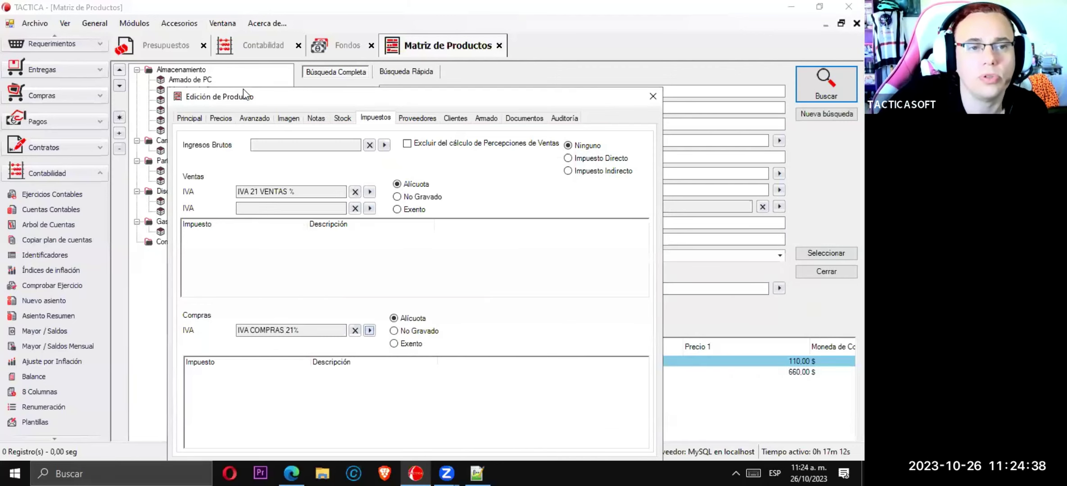
drag(249, 88, 196, 13)
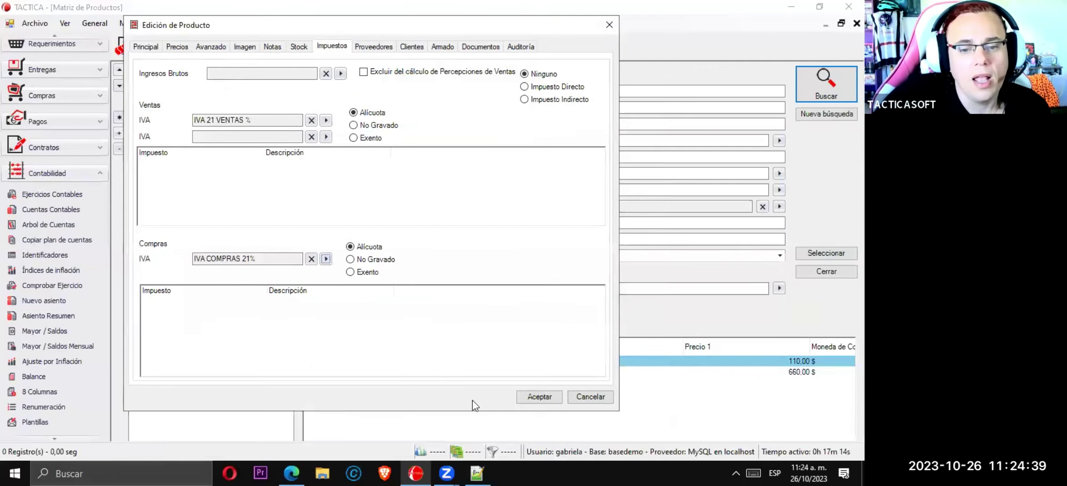
click(539, 397)
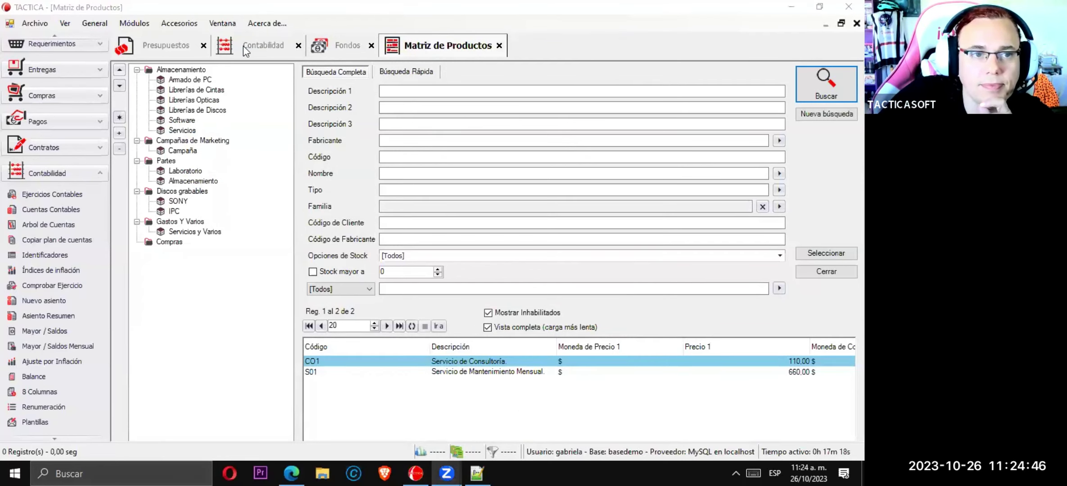
Open the Empresas module, search 'CANAL', and bring up CANAL A SA's fiscal entry options
click(121, 23)
mouse_move(198, 188)
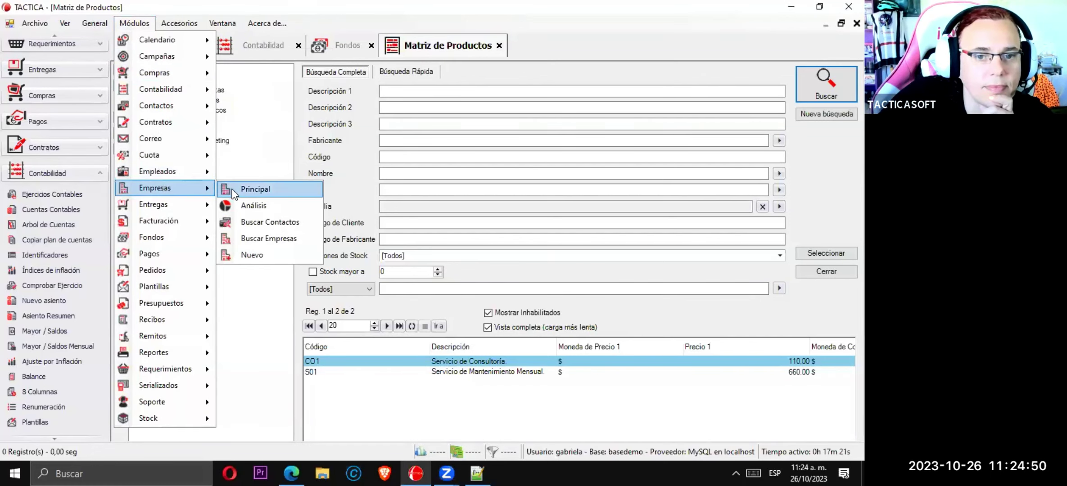
click(231, 191)
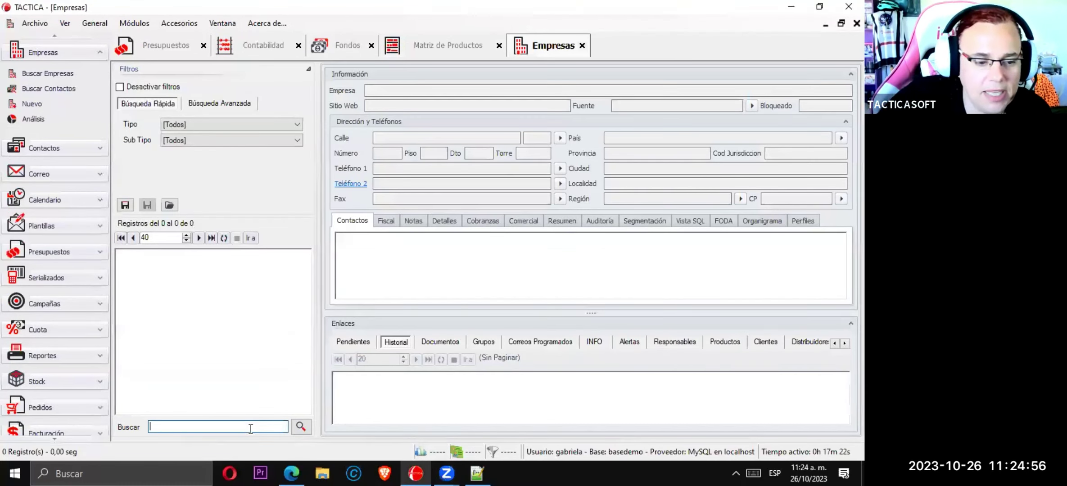
text(CANAL)
key(Return)
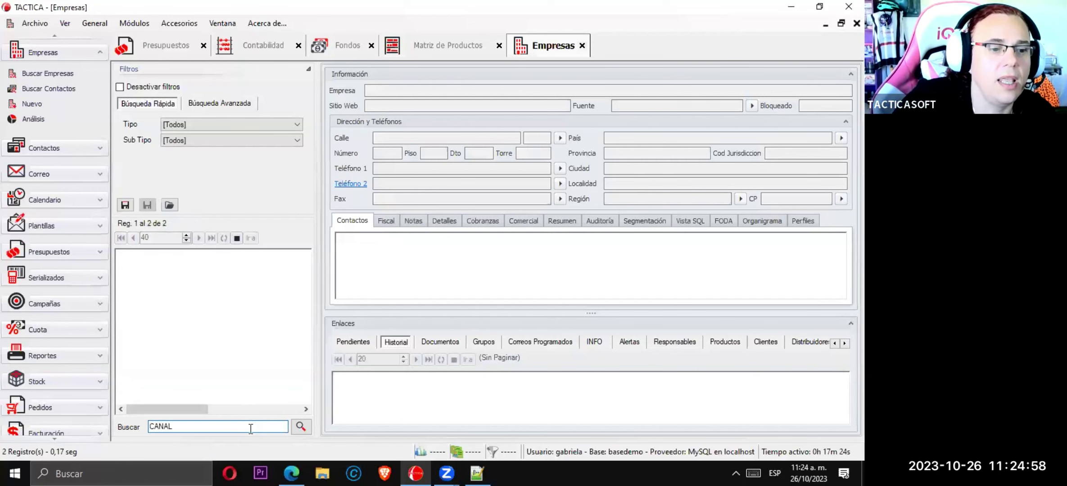
click(393, 220)
click(403, 251)
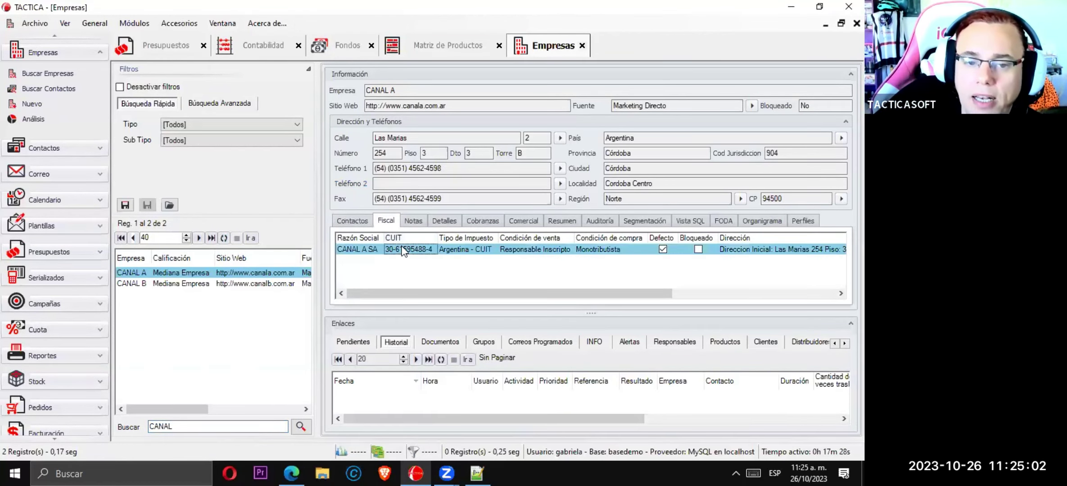
right_click(402, 250)
Open CANAL A SA's fiscal taxes, start a new tax, and list all configured taxes
click(437, 287)
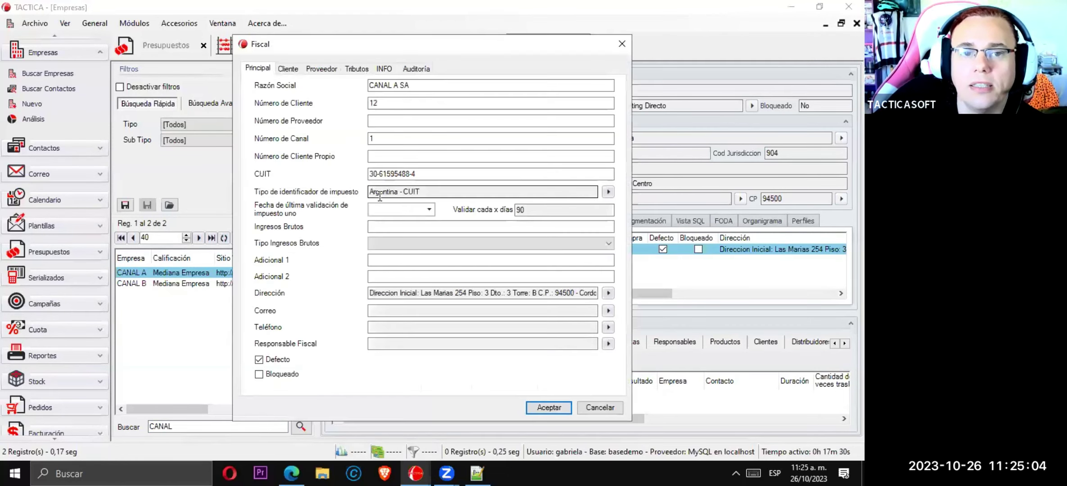
click(353, 70)
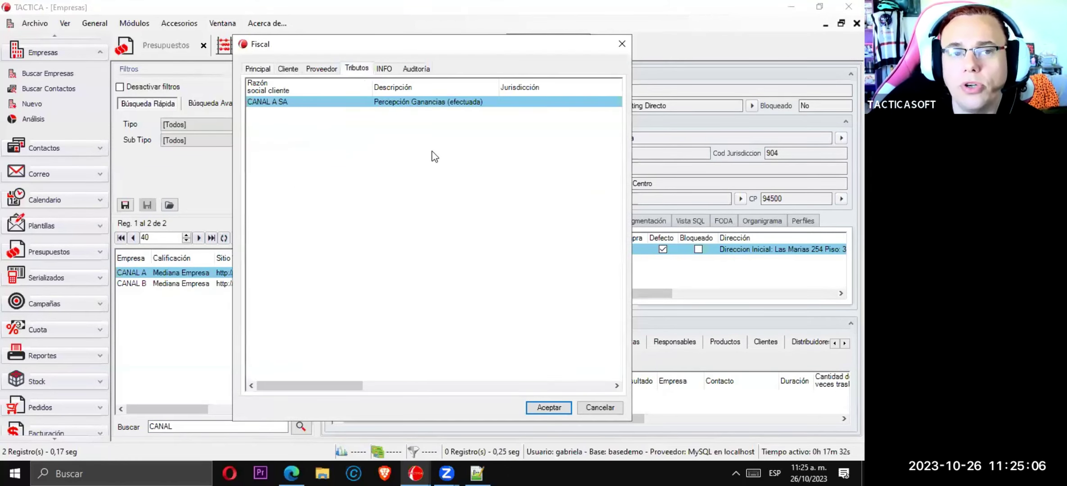
right_click(405, 138)
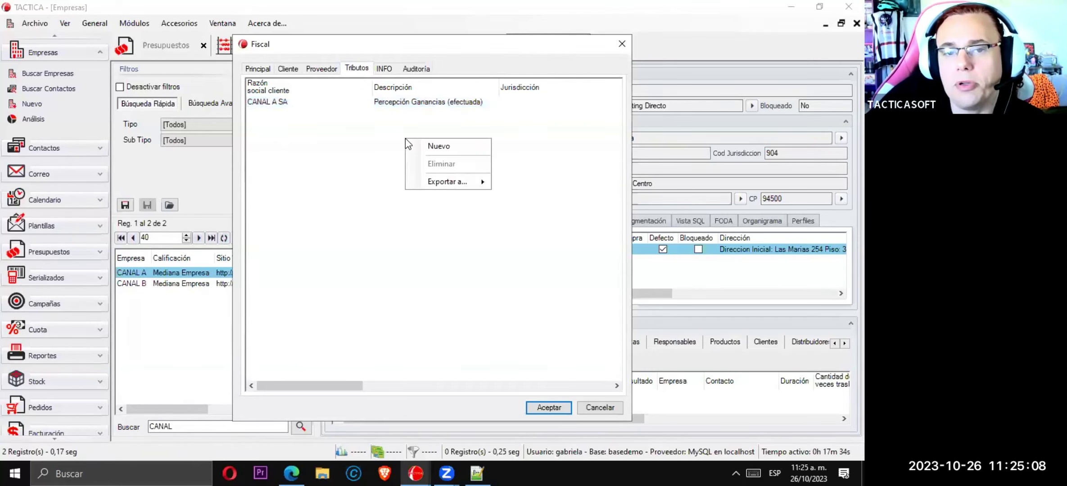
click(424, 148)
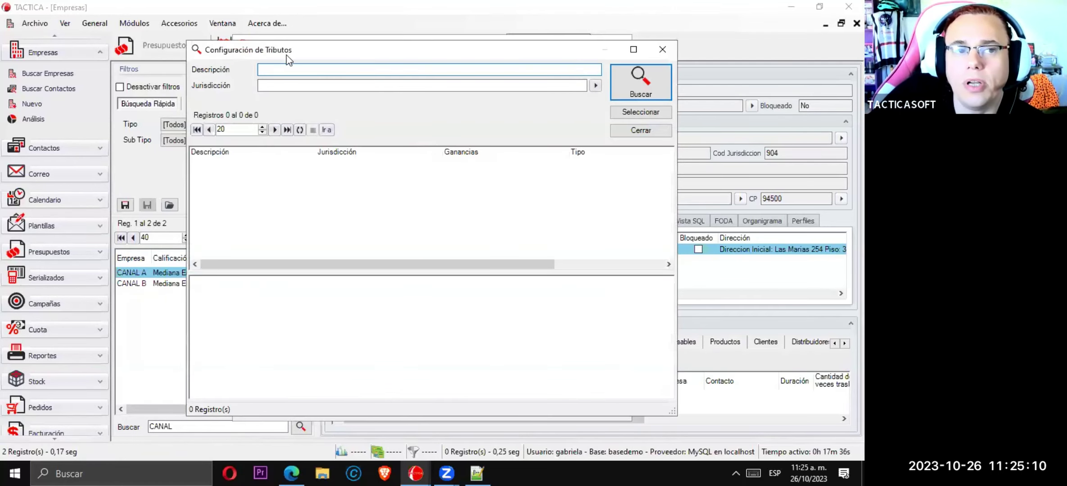
drag(267, 54, 262, 86)
click(626, 123)
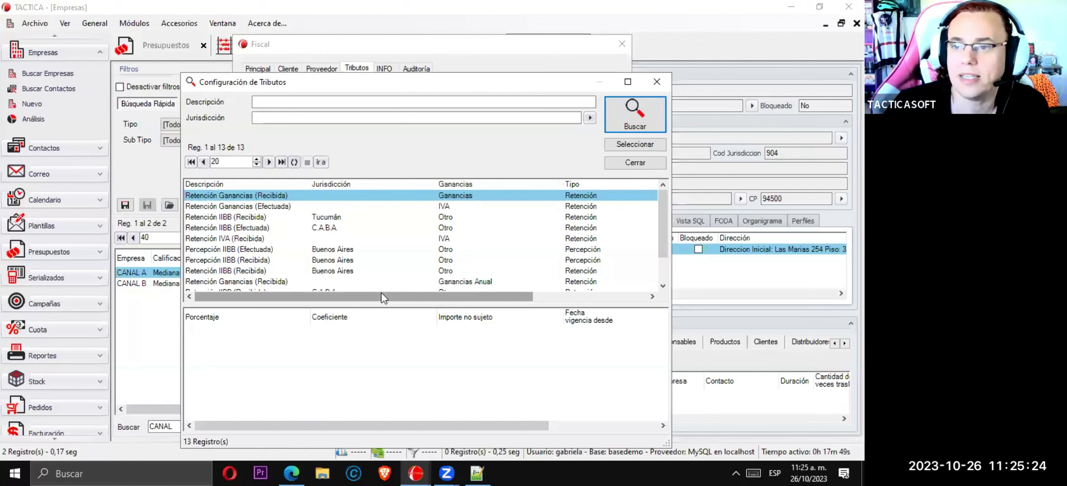
Check that Retención Ganancias (Recibida) links to account 11230, then close everything unchanged
right_click(252, 200)
click(290, 220)
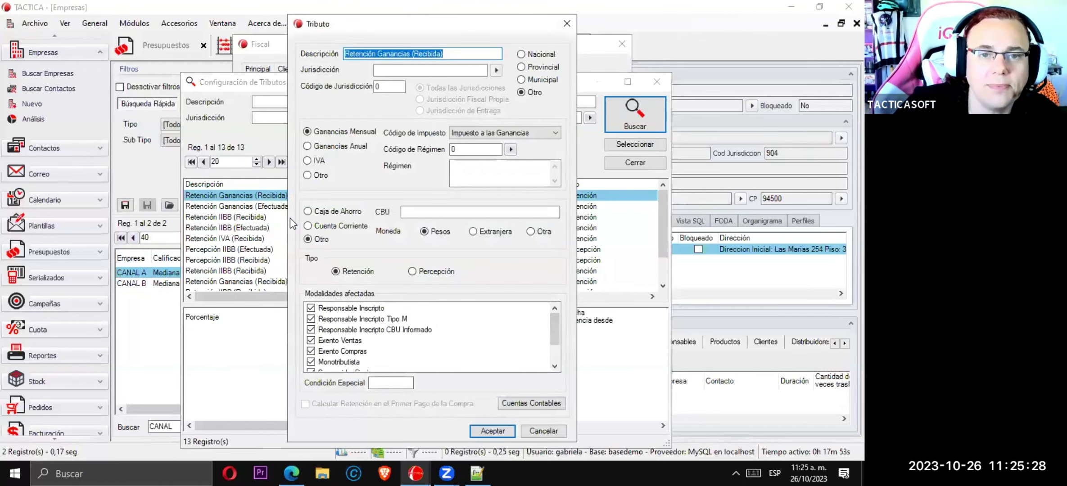
click(518, 403)
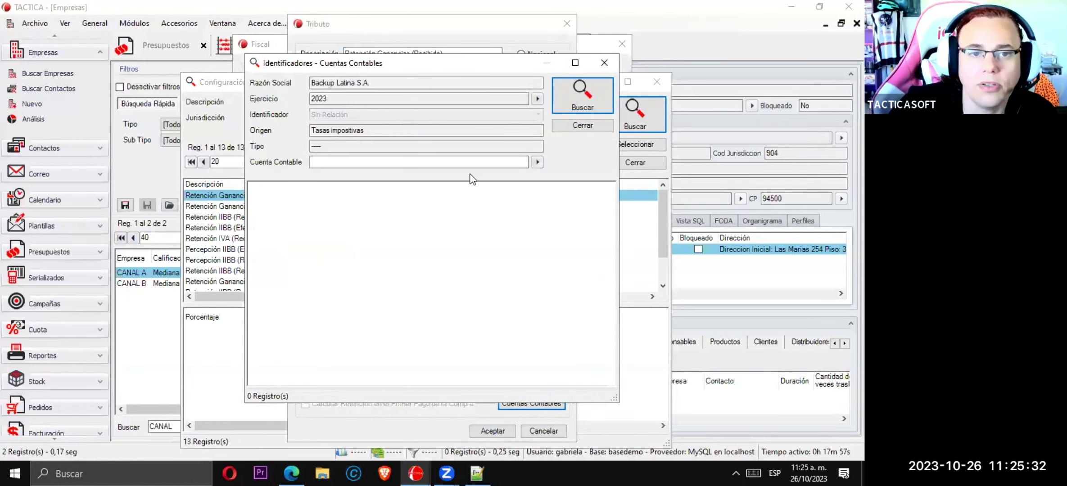
click(559, 111)
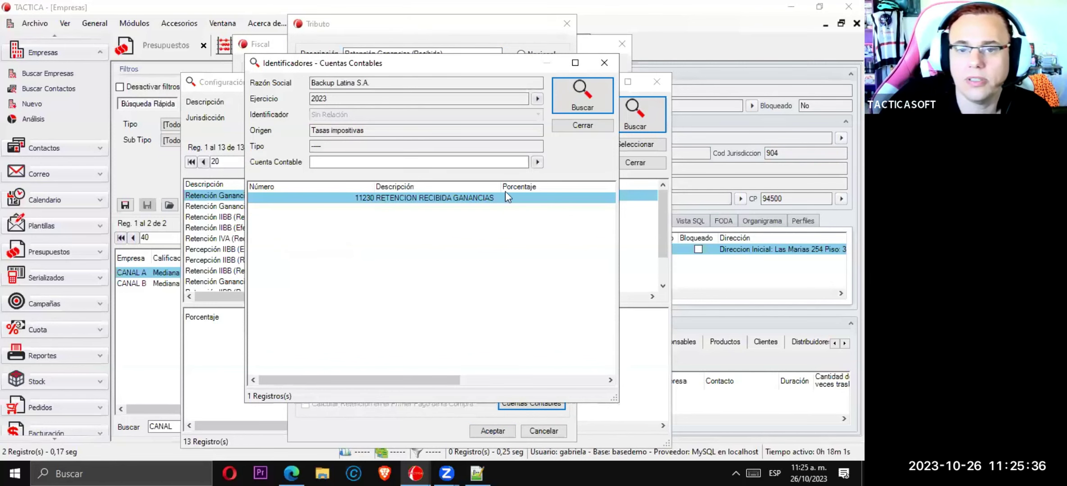
click(581, 126)
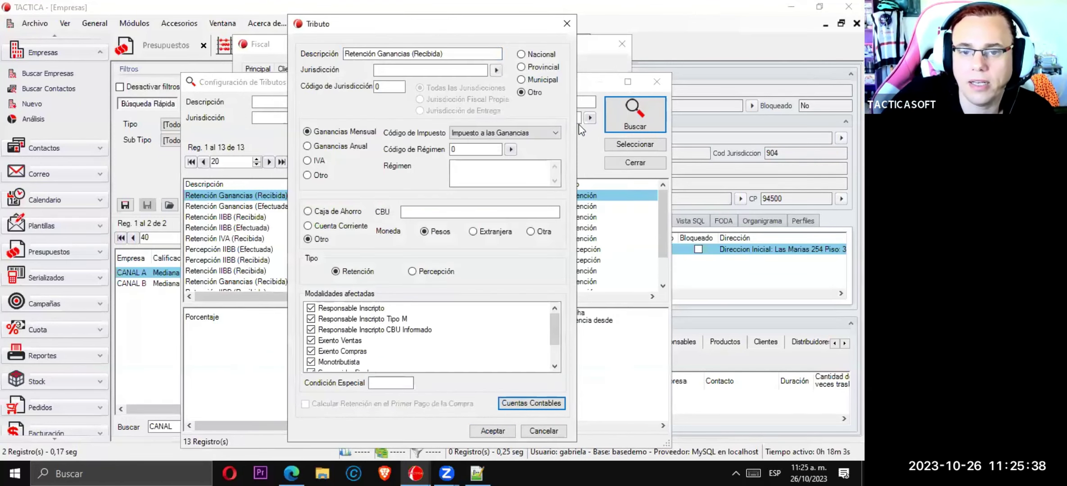
click(544, 431)
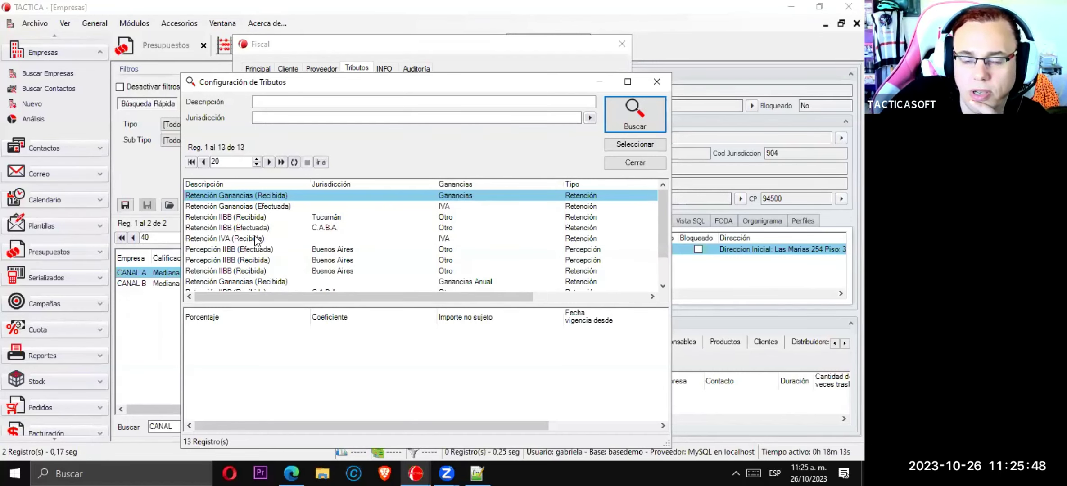
click(657, 82)
In Notepad++, highlight the IDENTIFICADORES and CONCEPTOS headings in the topic notes
click(477, 473)
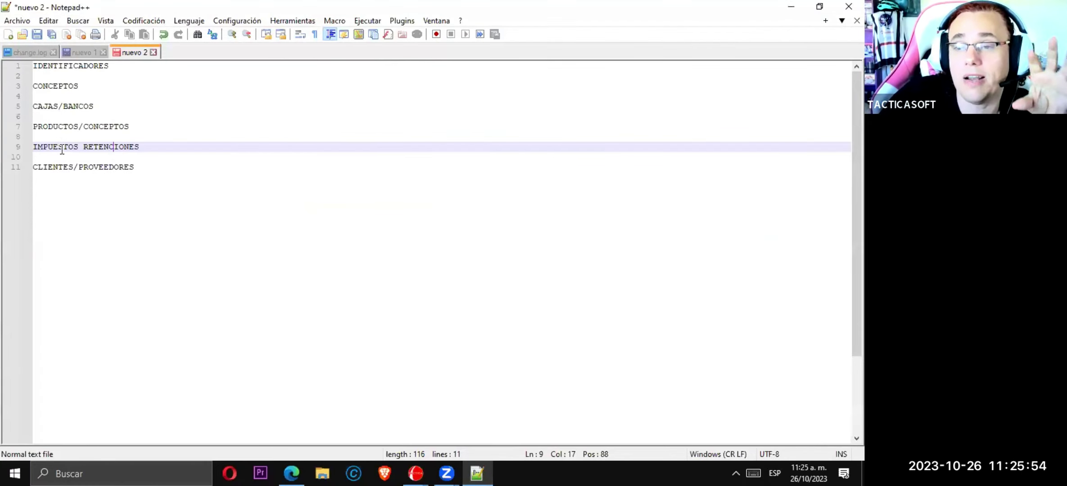
double_click(47, 70)
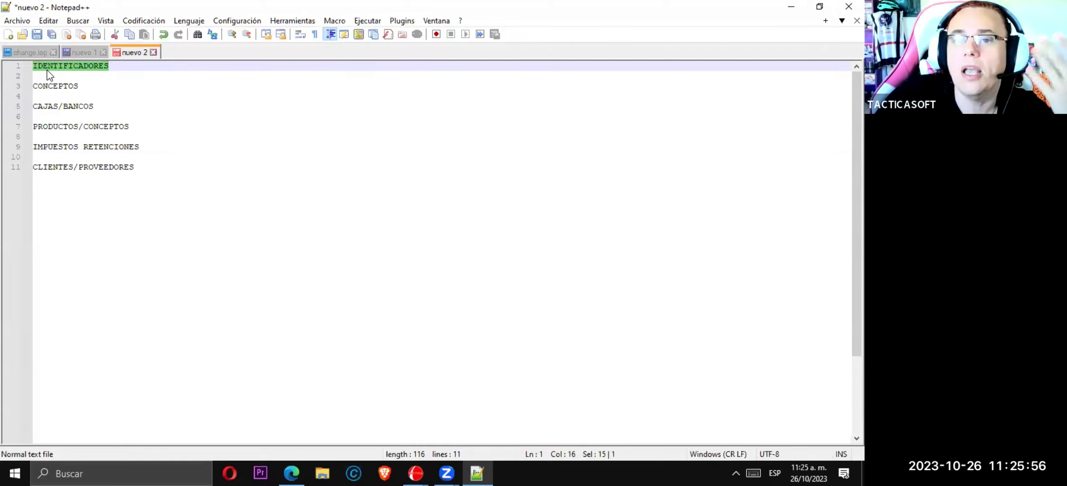
double_click(98, 128)
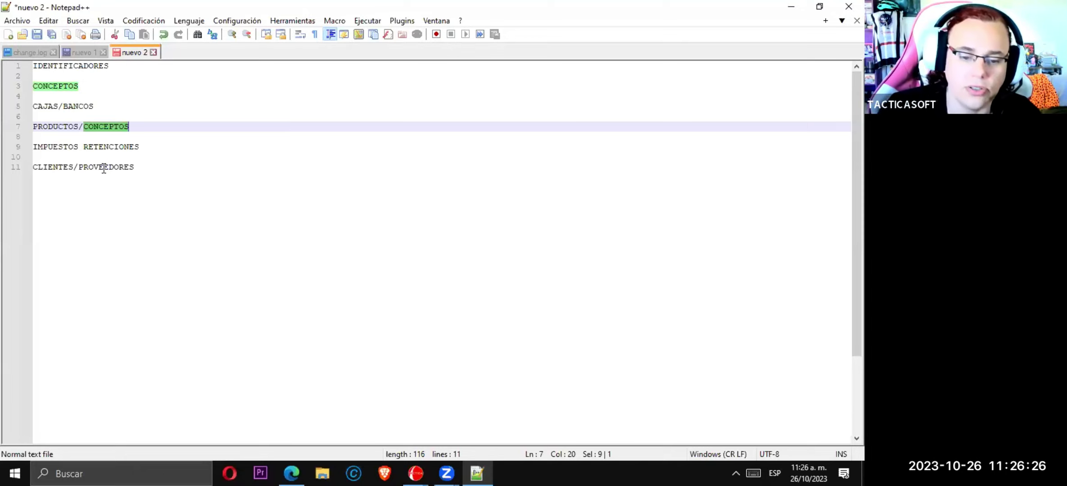
double_click(98, 67)
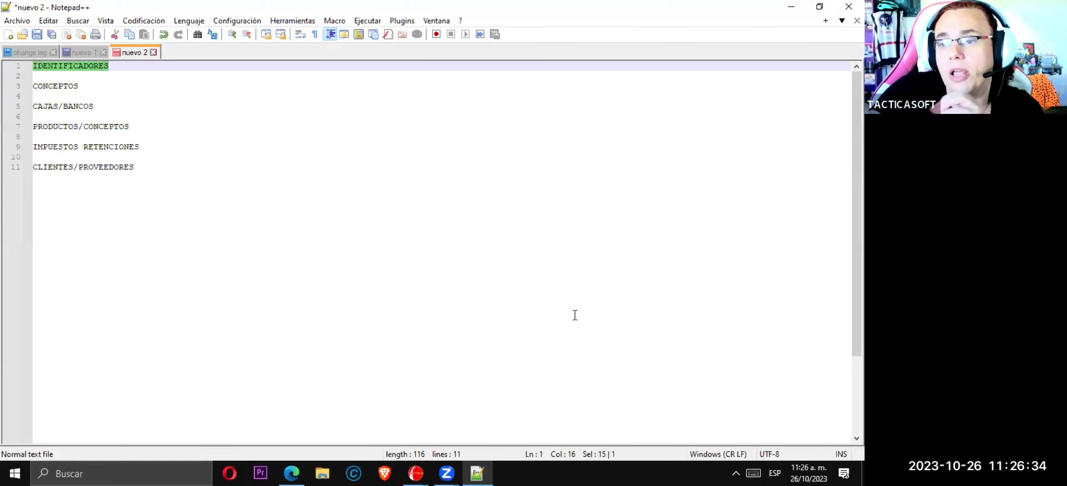
Open CANAL A SA's supplier accounting-account identifiers for 2023, showing 0 records
mouse_move(415, 472)
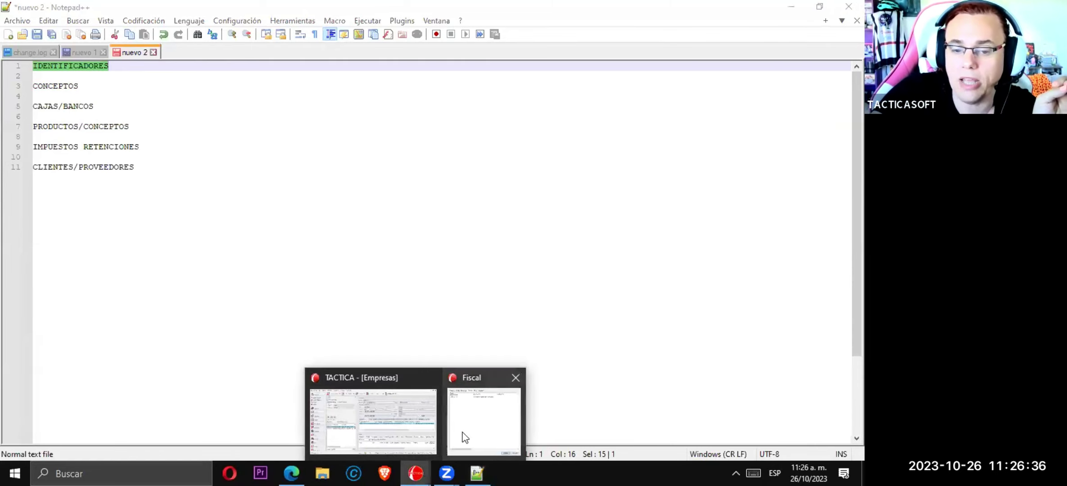
click(478, 428)
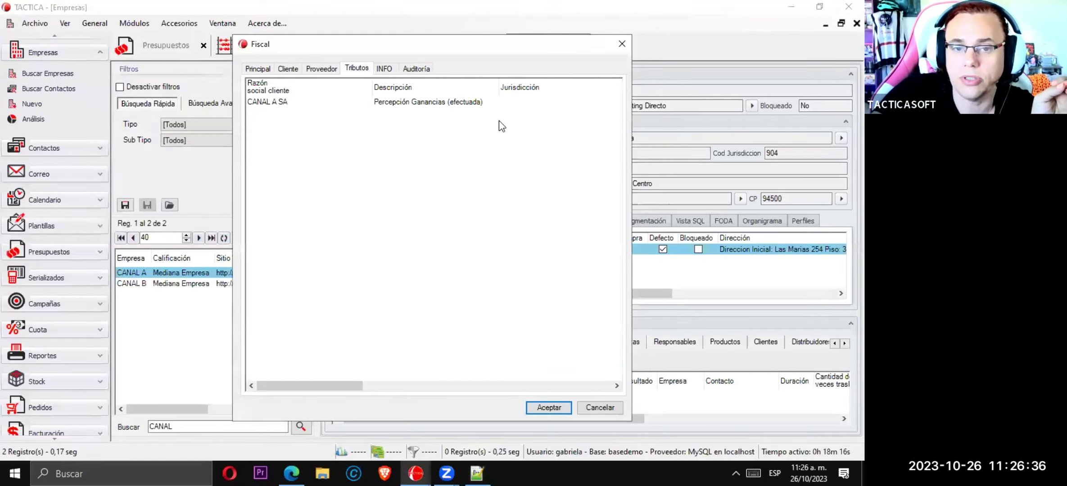
click(269, 70)
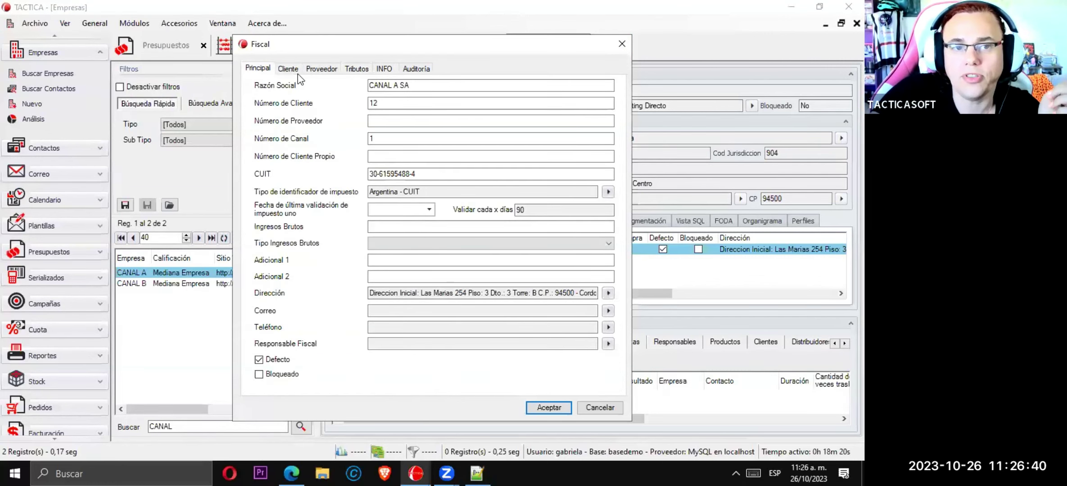
click(321, 68)
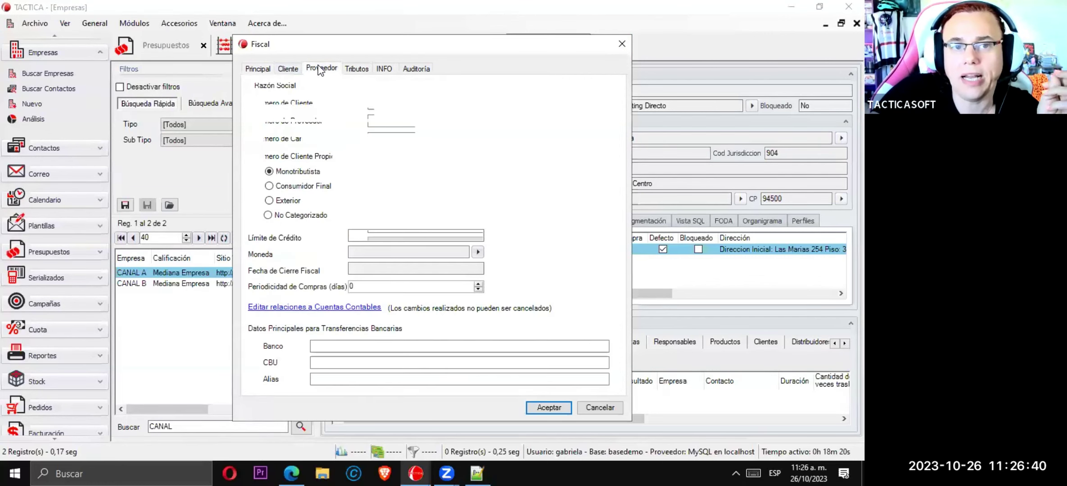
click(315, 308)
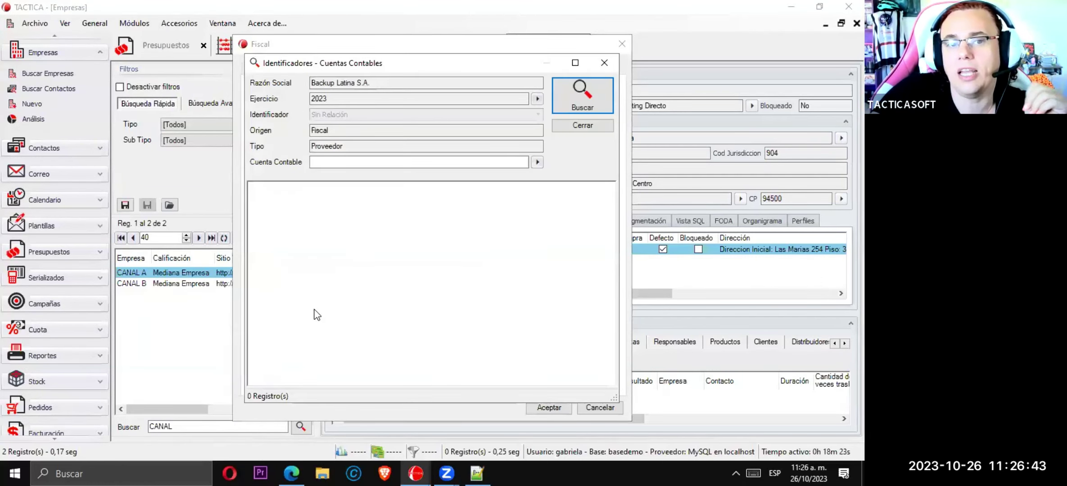
click(589, 96)
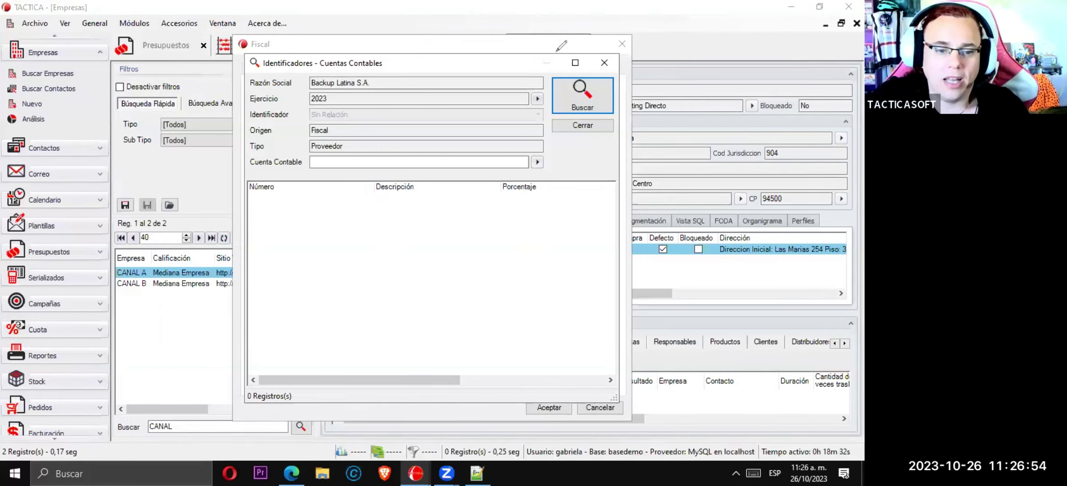
Annotate the Identificador and Origen fields with pen marks, clear them, and return to Notepad++
mouse_move(304, 323)
mouse_down()
mouse_move(310, 373)
mouse_move(317, 311)
mouse_move(336, 338)
mouse_move(303, 351)
mouse_move(644, 346)
mouse_up()
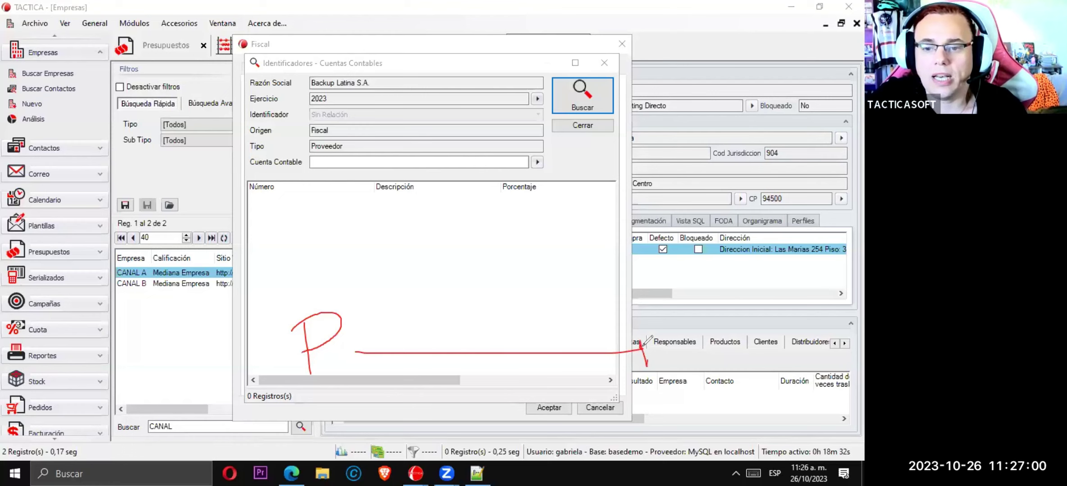
mouse_move(677, 320)
mouse_down()
mouse_move(697, 396)
mouse_move(717, 381)
mouse_up()
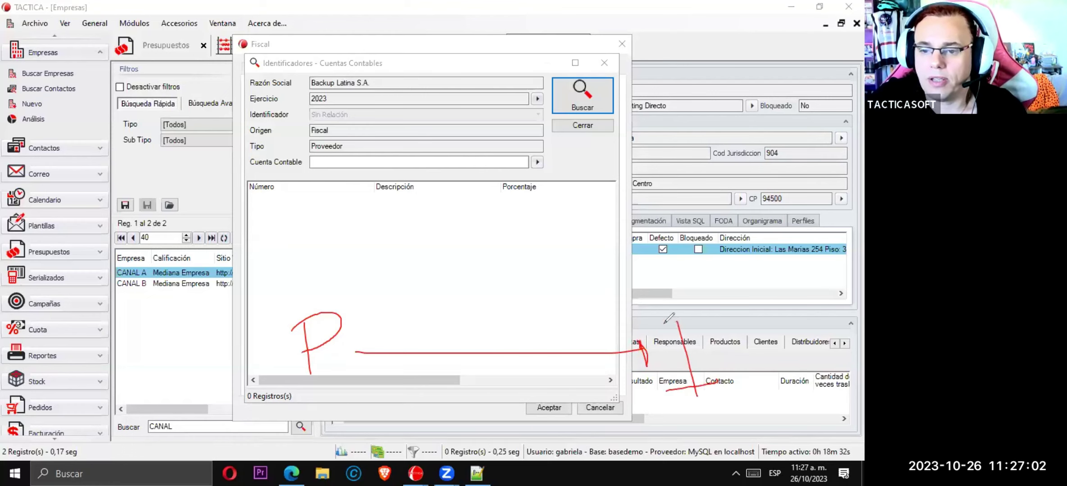
drag(664, 323, 707, 322)
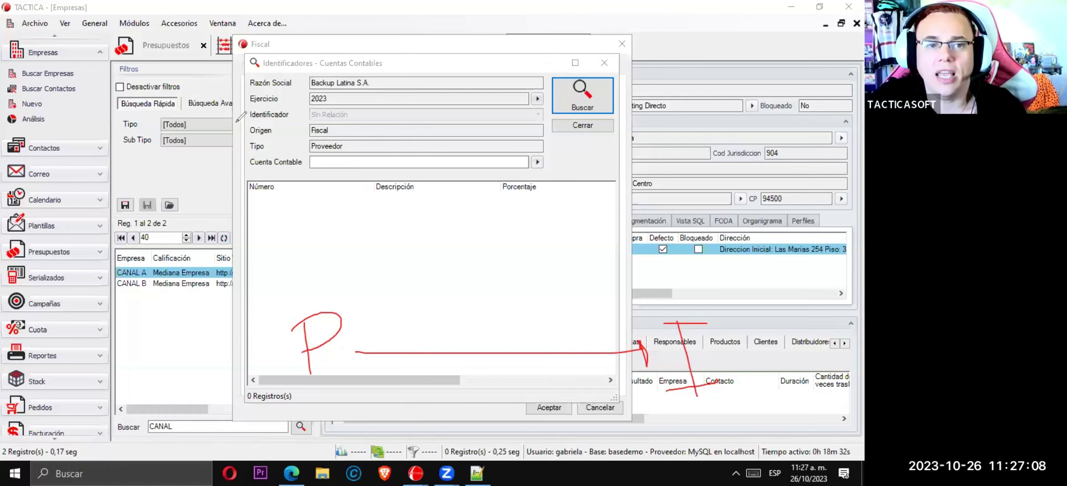
mouse_move(244, 110)
mouse_down()
mouse_move(244, 120)
mouse_move(355, 109)
mouse_up()
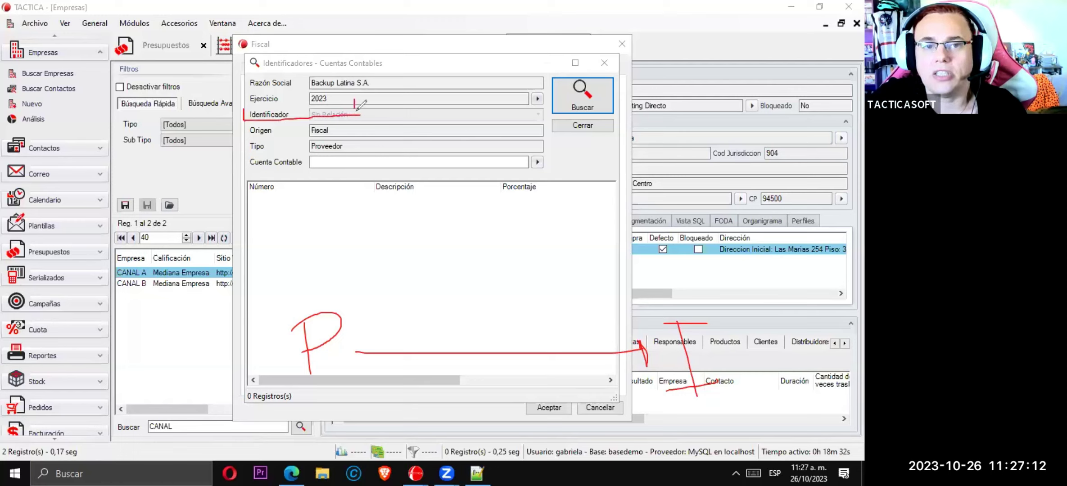
drag(241, 104, 356, 109)
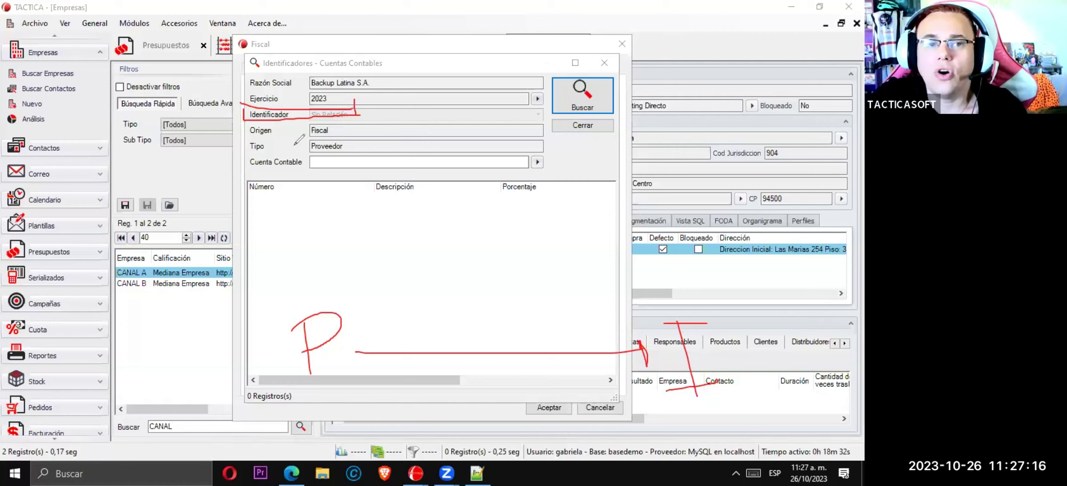
mouse_move(266, 284)
mouse_down()
mouse_move(295, 306)
mouse_move(279, 312)
mouse_up()
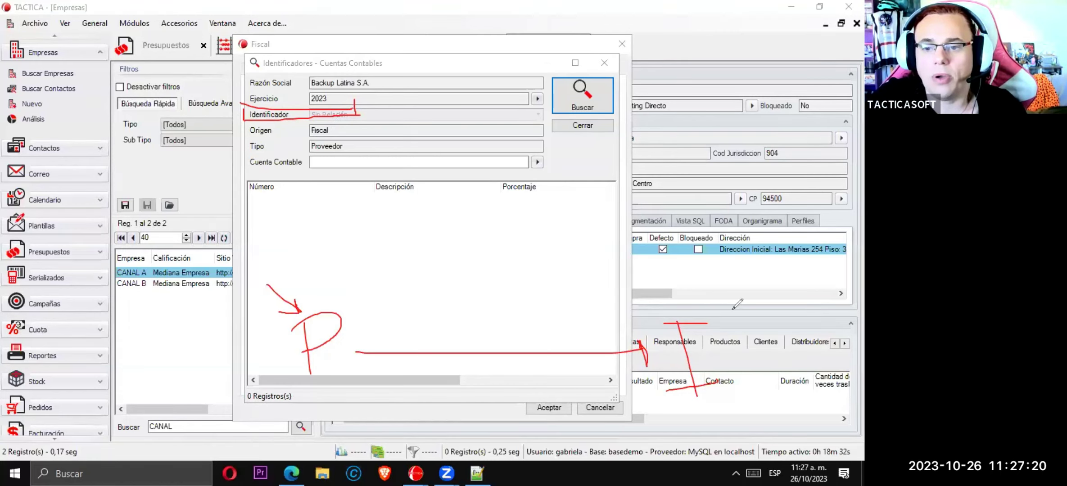
drag(743, 305, 657, 387)
drag(641, 319, 727, 354)
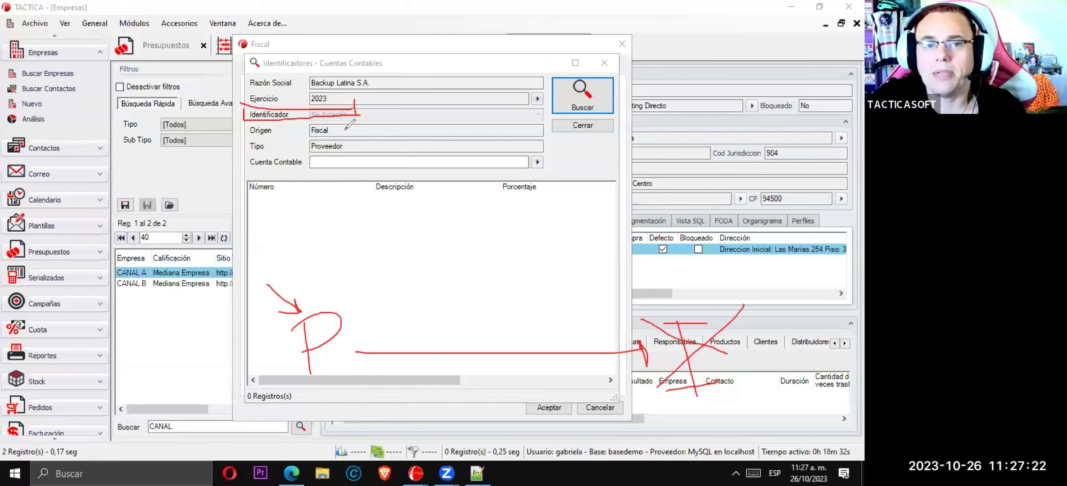
mouse_move(243, 122)
mouse_down()
mouse_move(243, 136)
mouse_move(338, 140)
mouse_move(338, 116)
mouse_move(340, 143)
mouse_move(311, 155)
mouse_move(359, 158)
mouse_move(358, 135)
mouse_move(322, 132)
mouse_up()
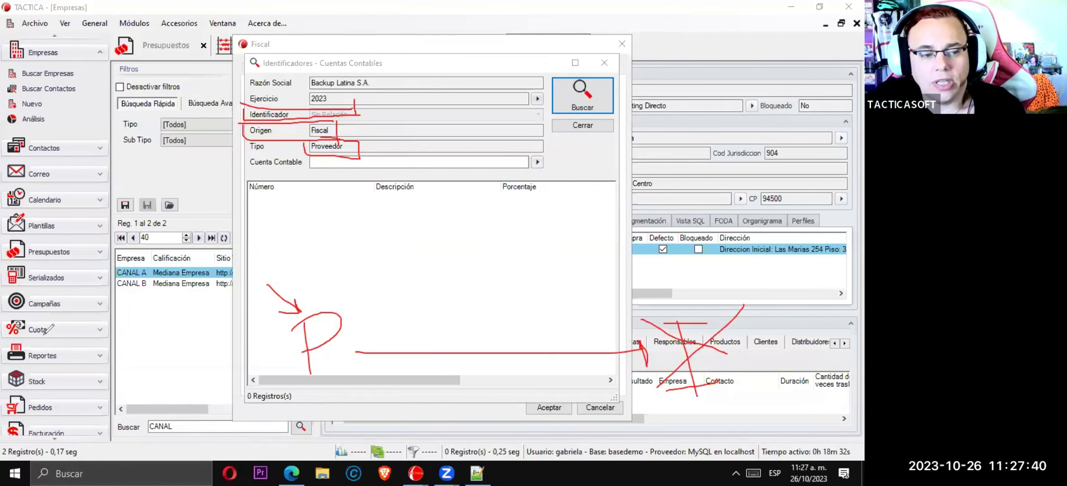
key(e)
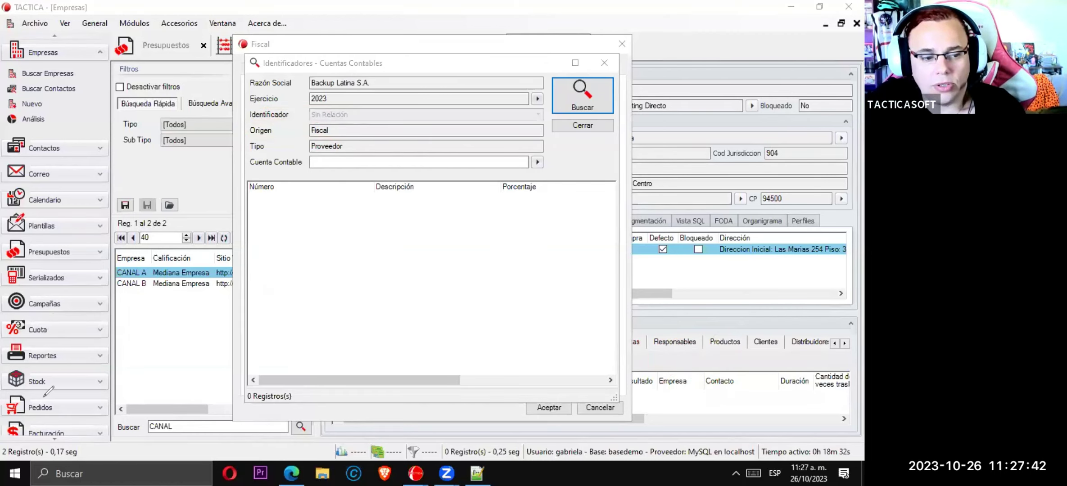
key(alt+Tab)
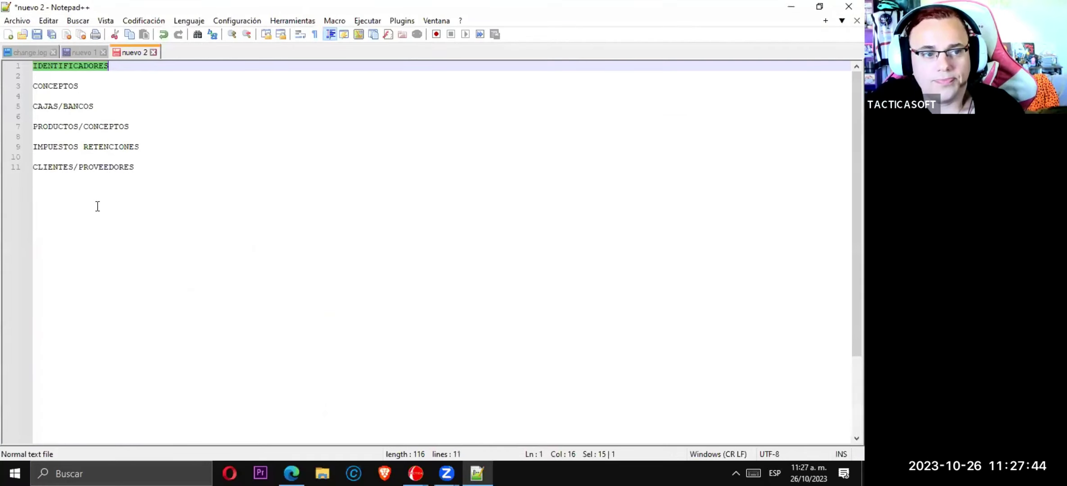
Select the whole Notepad++ topic list, then bring back TACTICA's Identificadores dialog
drag(140, 179, 27, 68)
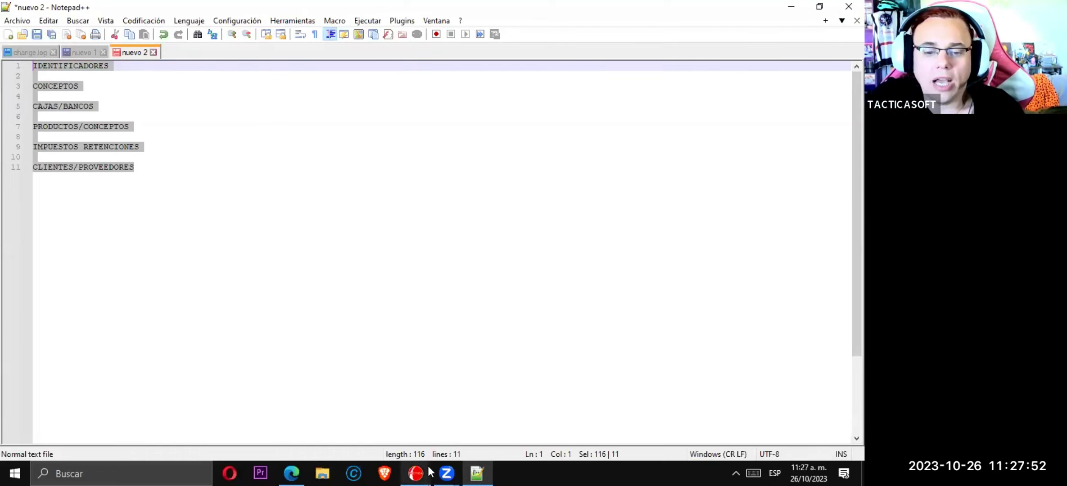
click(415, 473)
click(559, 390)
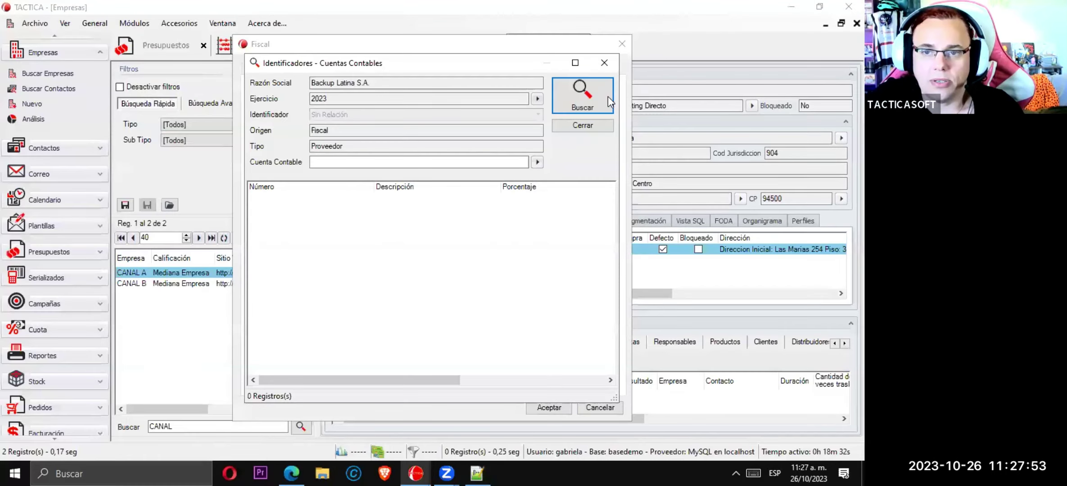
Close the Identificadores and Fiscal dialogs and switch to the Contabilidad view
click(606, 62)
click(621, 43)
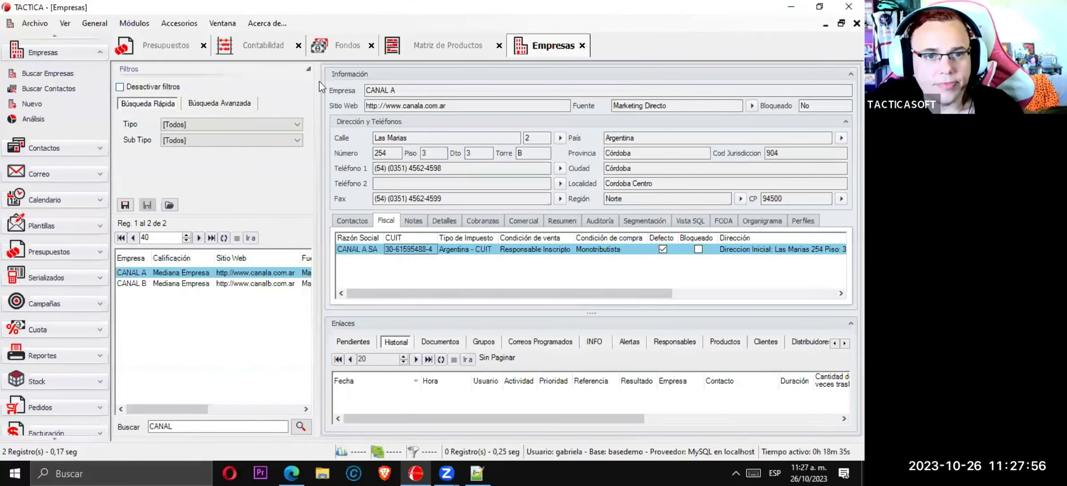
click(448, 54)
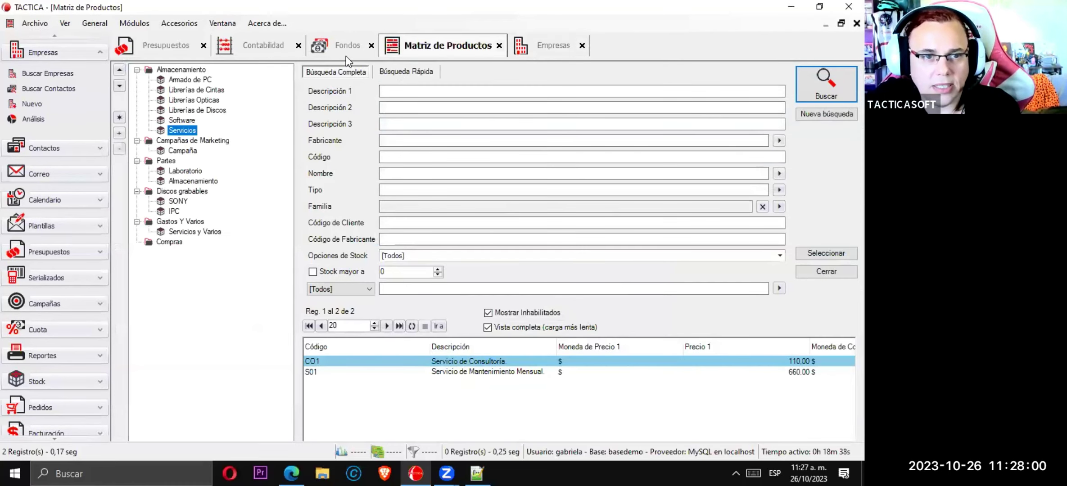
click(256, 52)
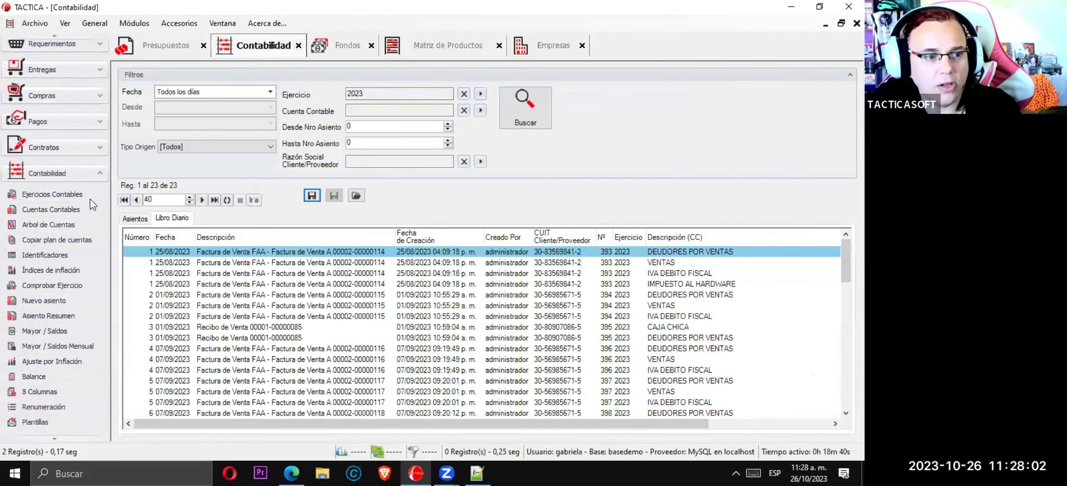
Start Comprobar Ejercicio for Backup Latina S.A. with the 01/01/2024 fiscal year selected
click(480, 94)
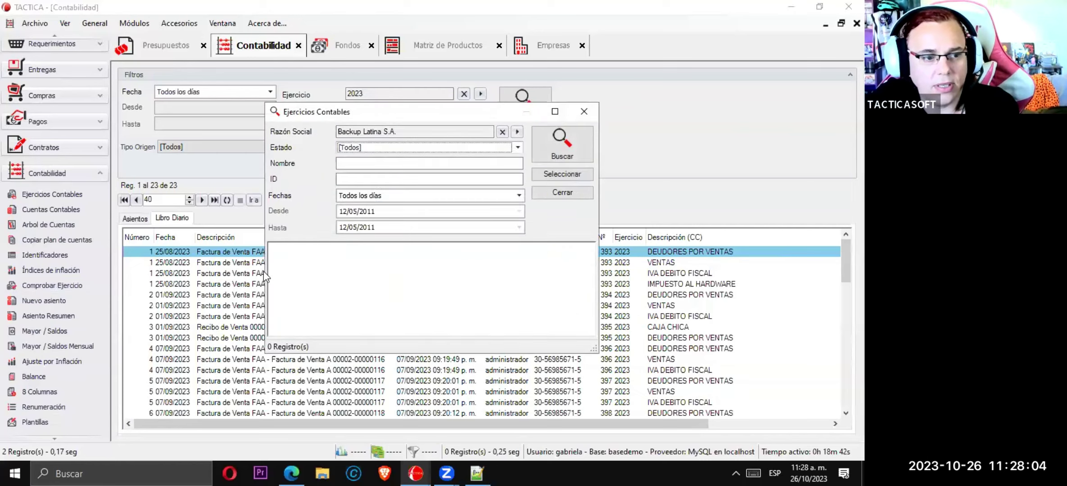
click(561, 158)
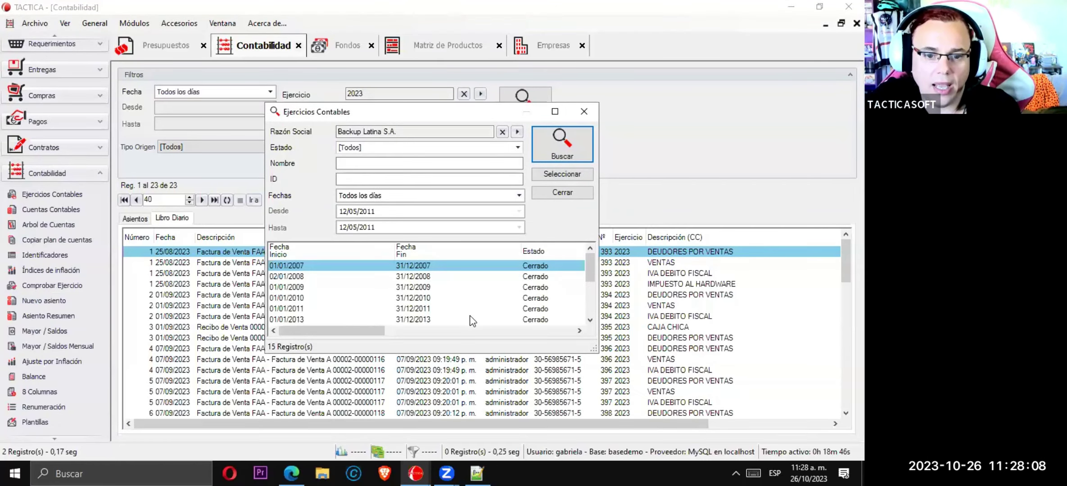
drag(590, 270, 590, 312)
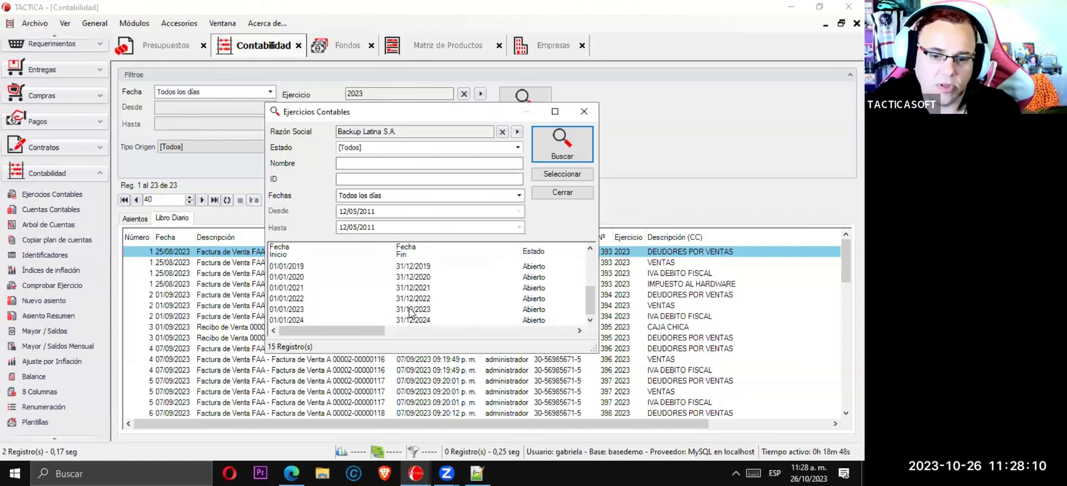
click(417, 321)
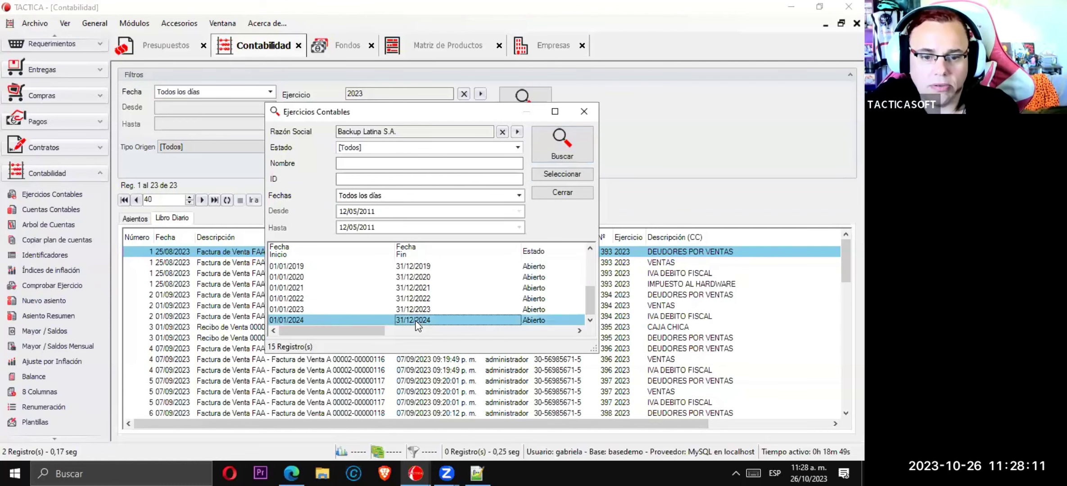
click(558, 175)
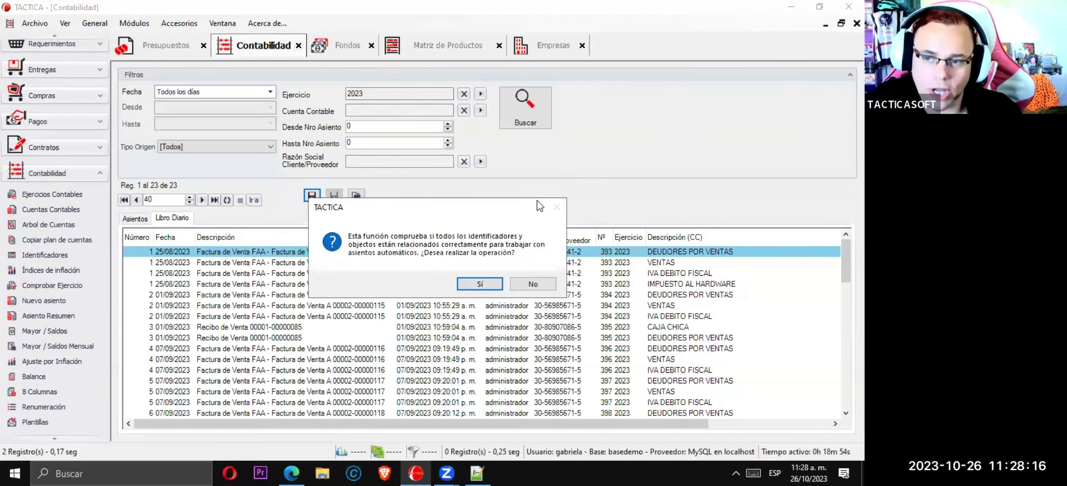
Run the 2024 check without editing relations, review missing-relation entries like IVA COMPRAS 21%, then close the log
click(497, 288)
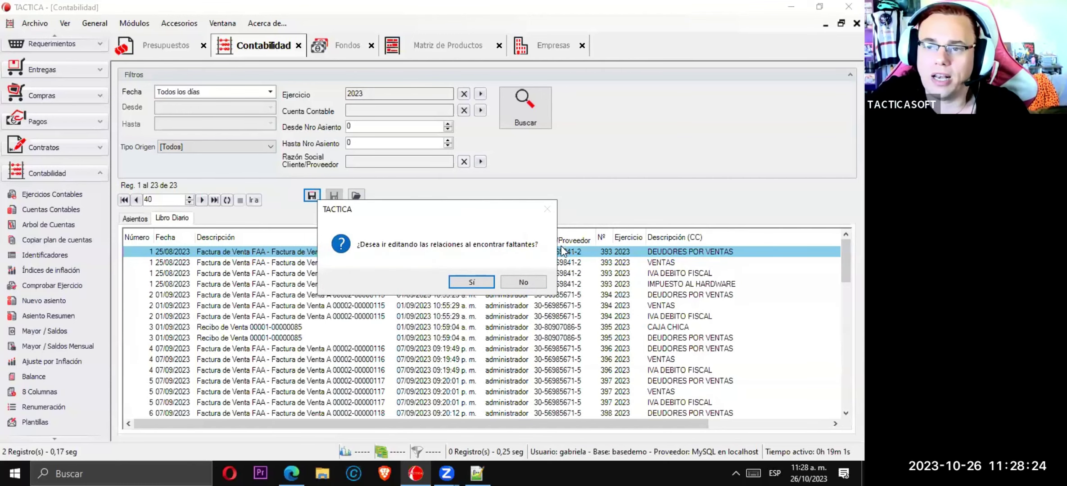
click(507, 284)
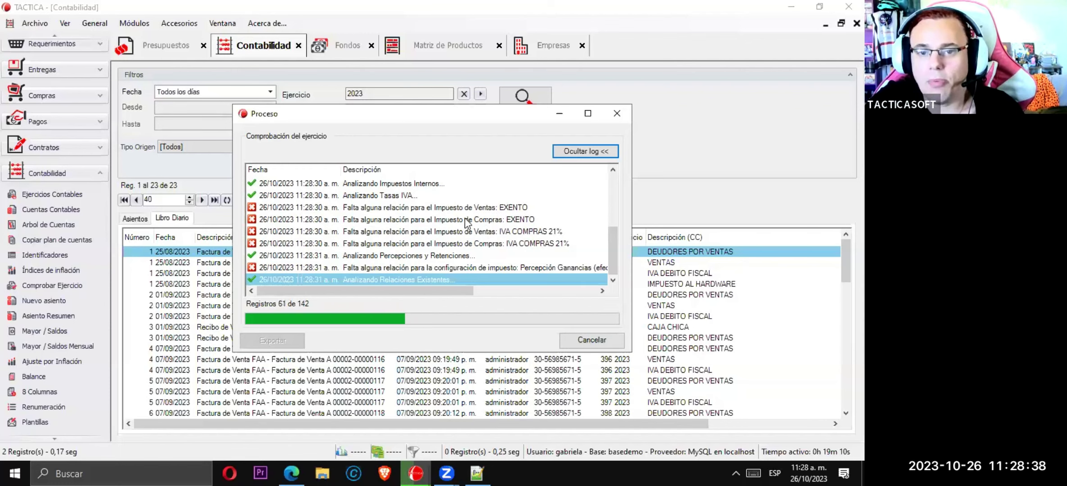
click(532, 232)
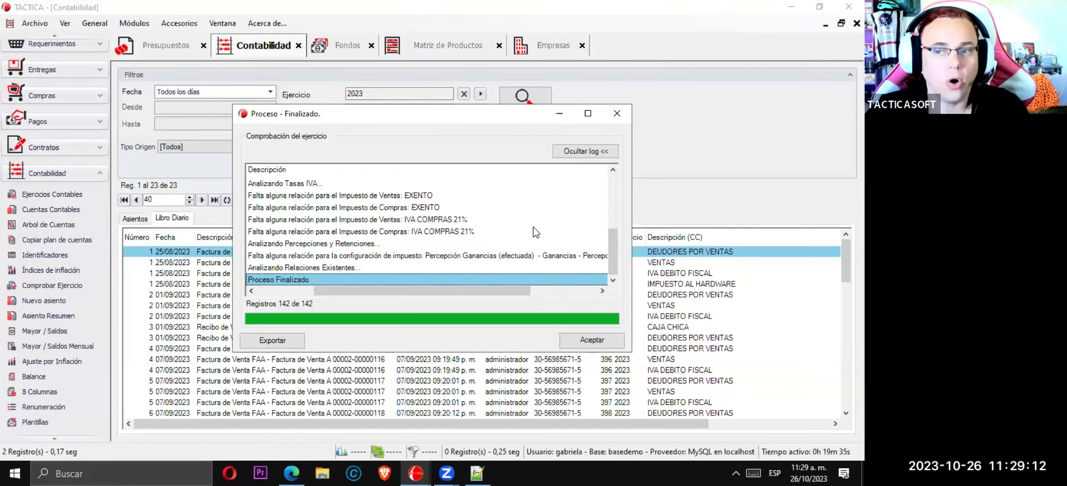
drag(390, 289, 267, 309)
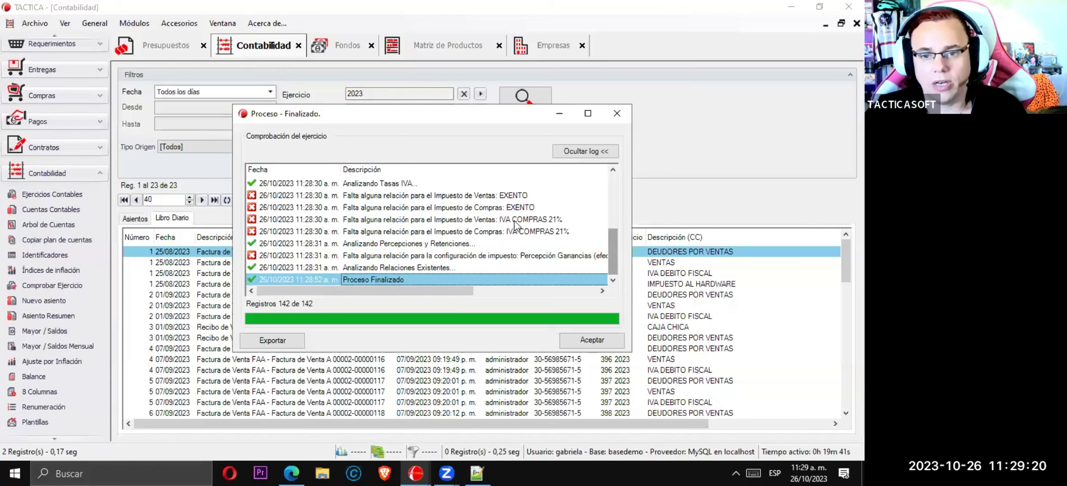
scroll(566, 243, up, 5)
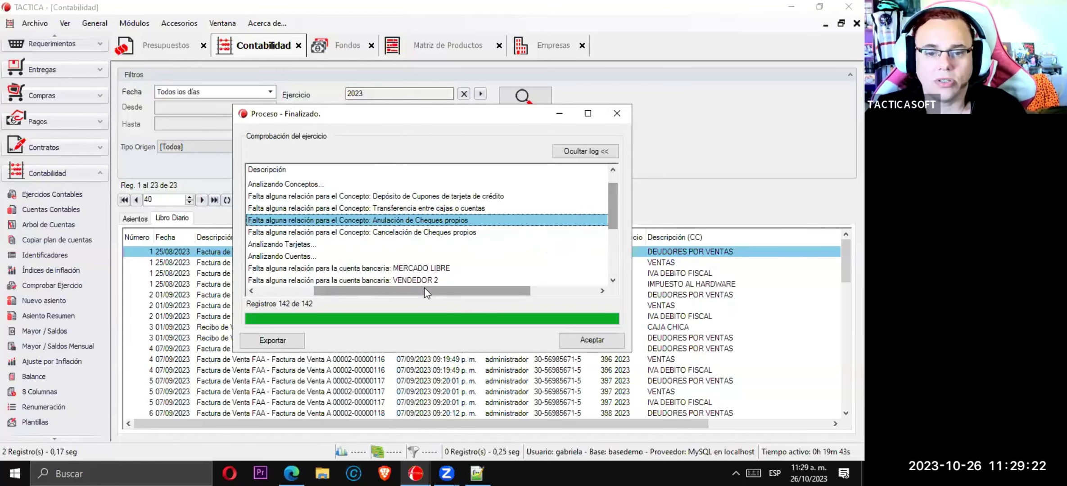
drag(424, 288, 291, 289)
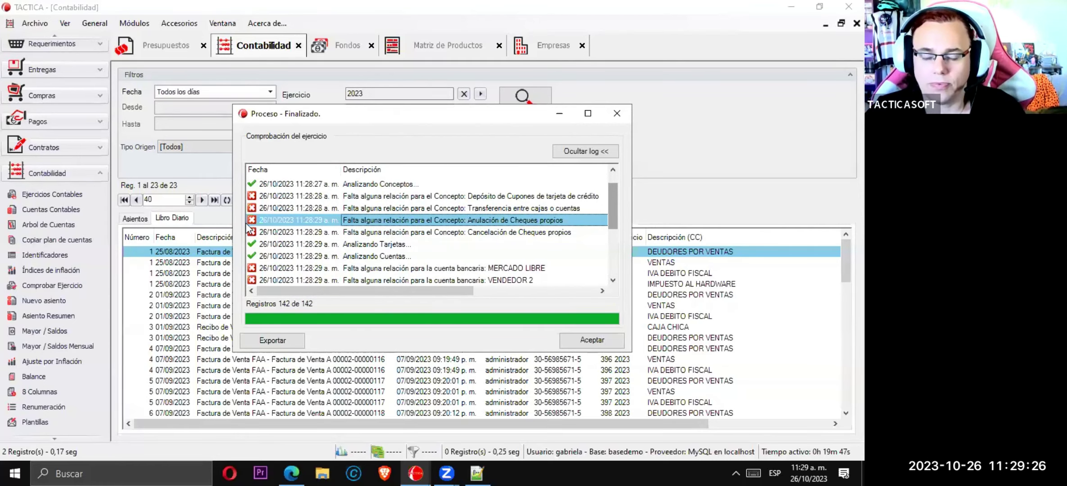
click(613, 114)
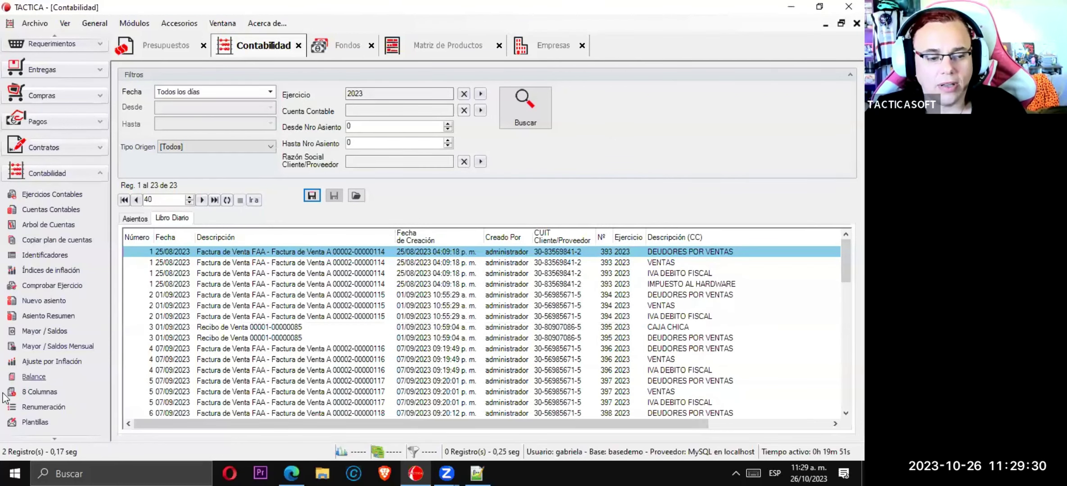
Launch Administrador de TACTICA by searching 'ADM' and log in as the administrator user
click(18, 471)
text(A)
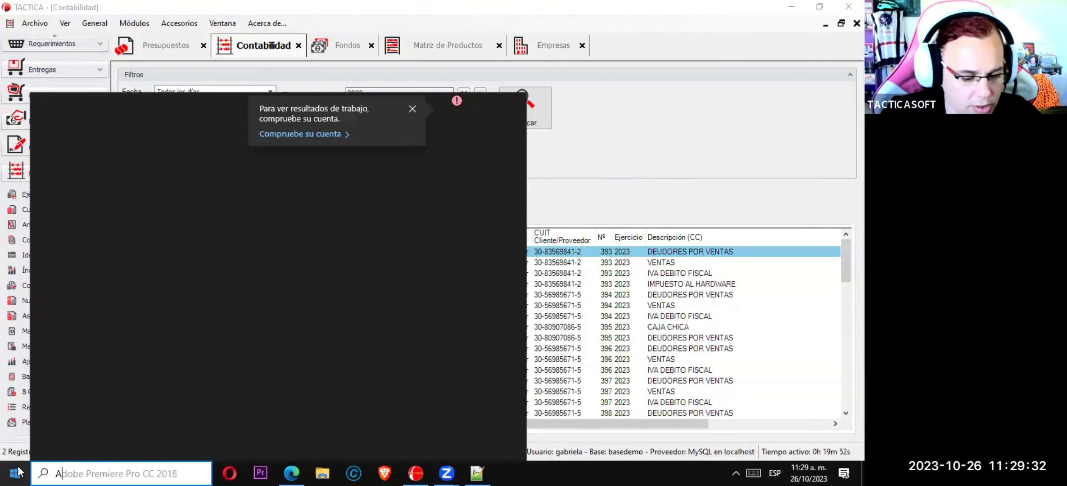
text(DM)
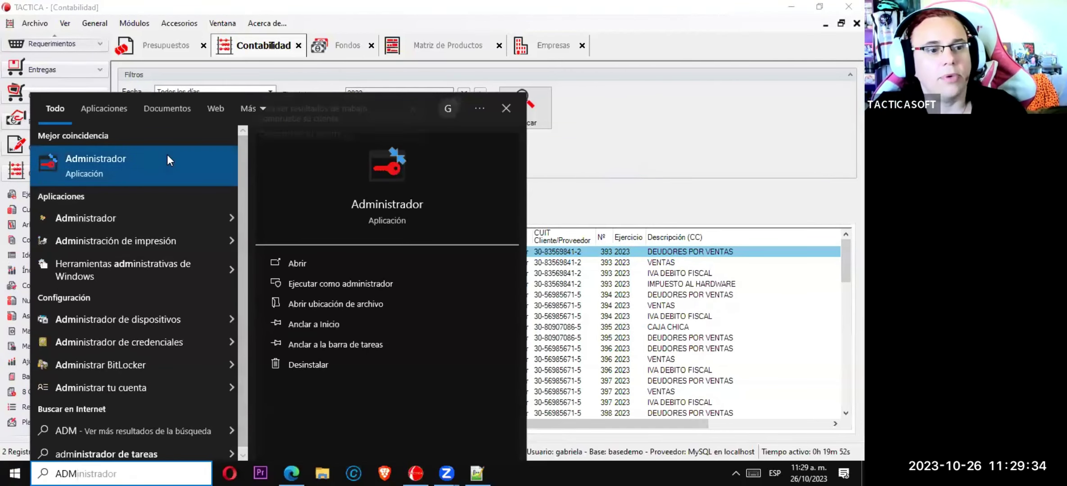
click(166, 159)
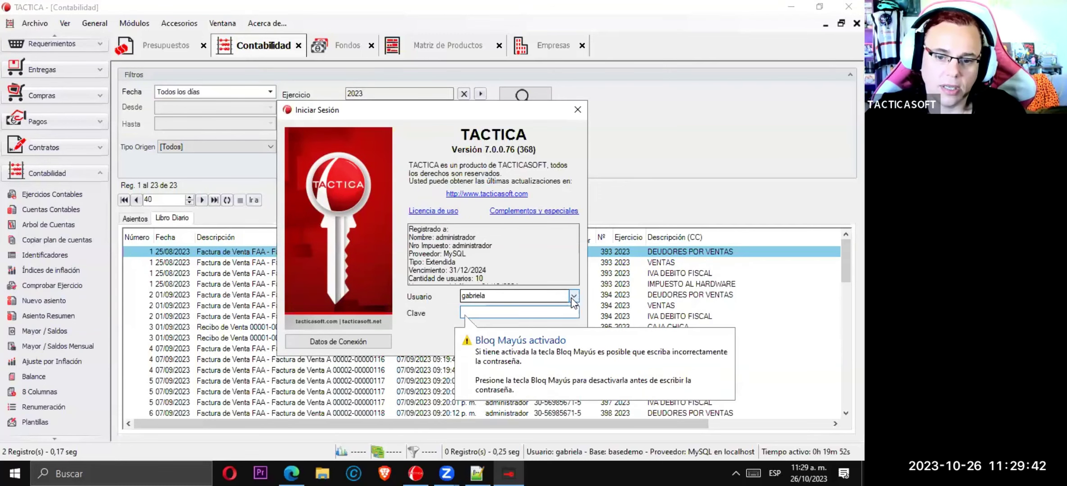
click(572, 297)
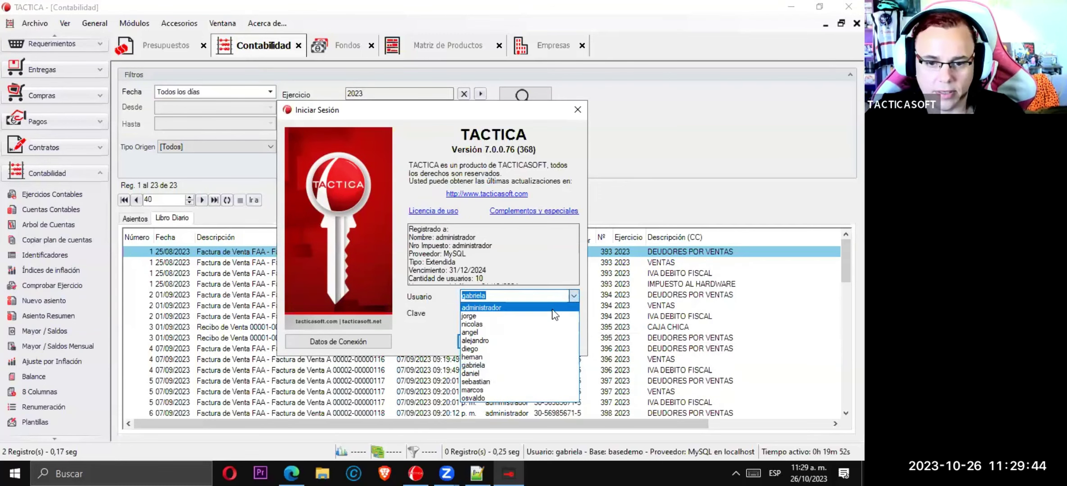
click(480, 308)
click(490, 341)
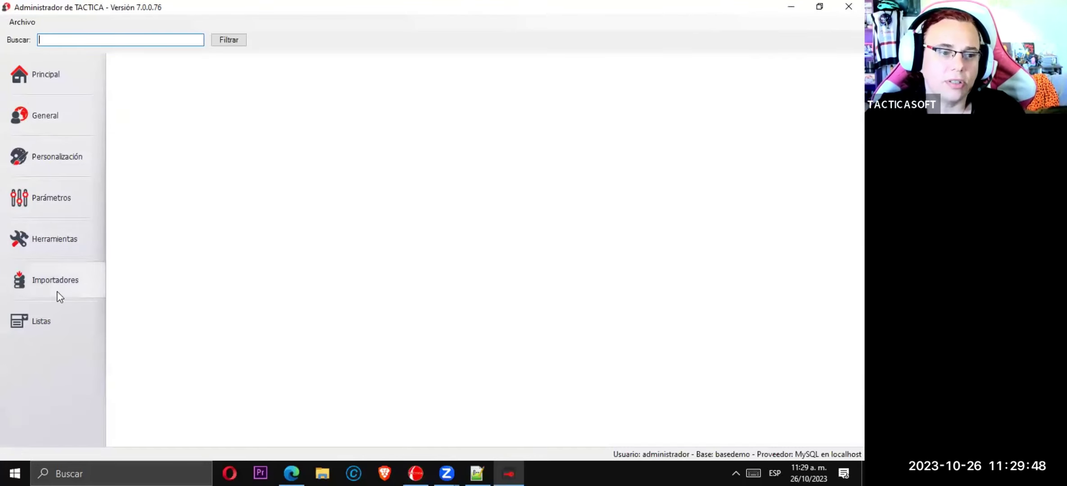
Open the Asientos automáticos settings from the Parámetros panel
click(48, 197)
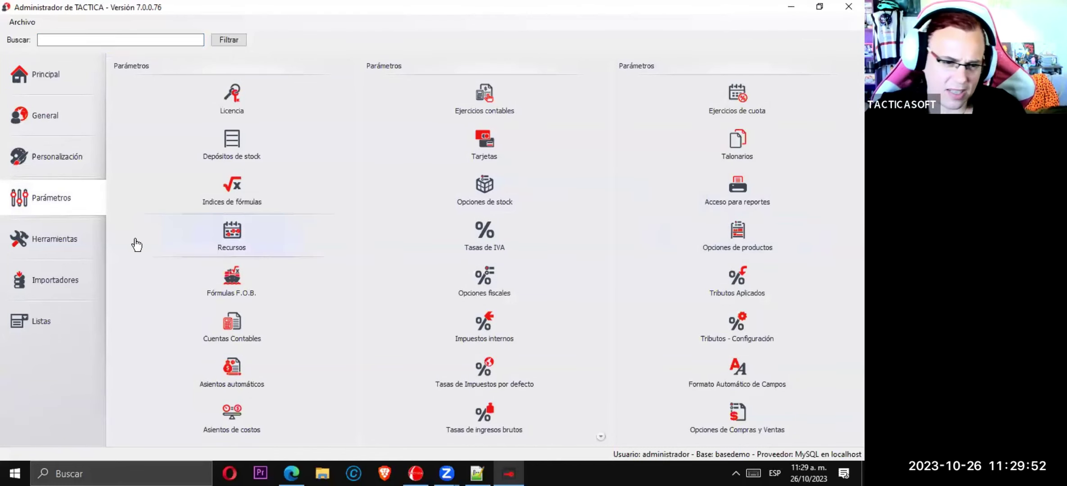
click(238, 373)
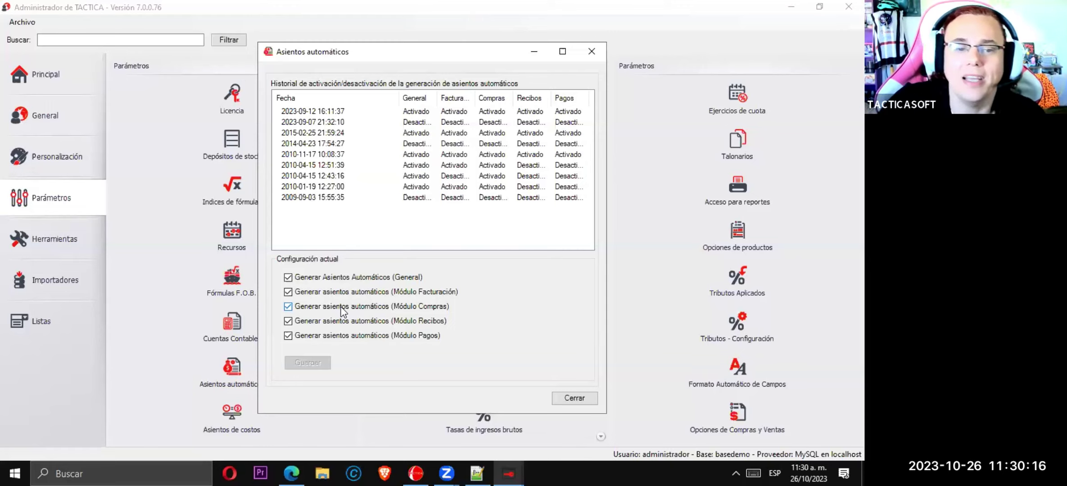
Toggle Módulo Facturación off and back on, browse the activation history, and close the settings
click(288, 291)
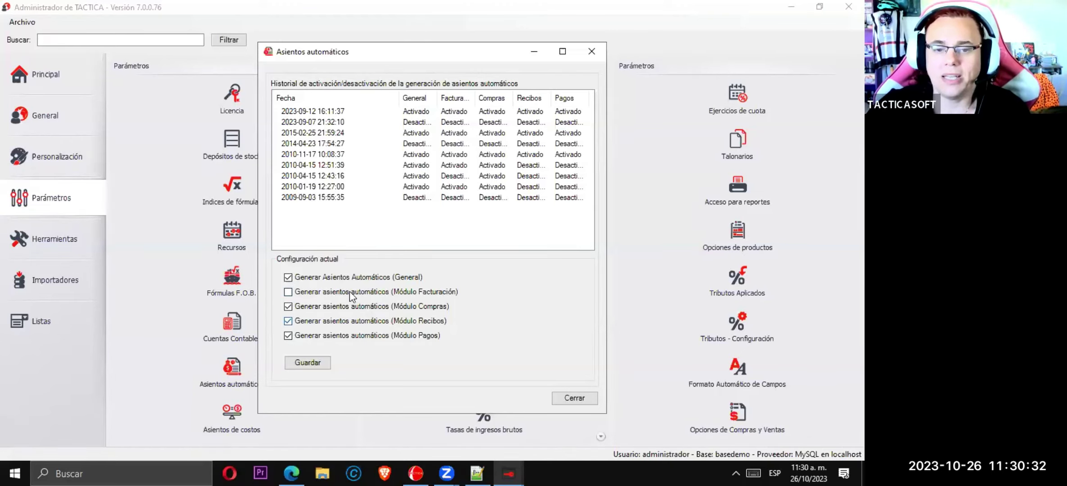
click(290, 294)
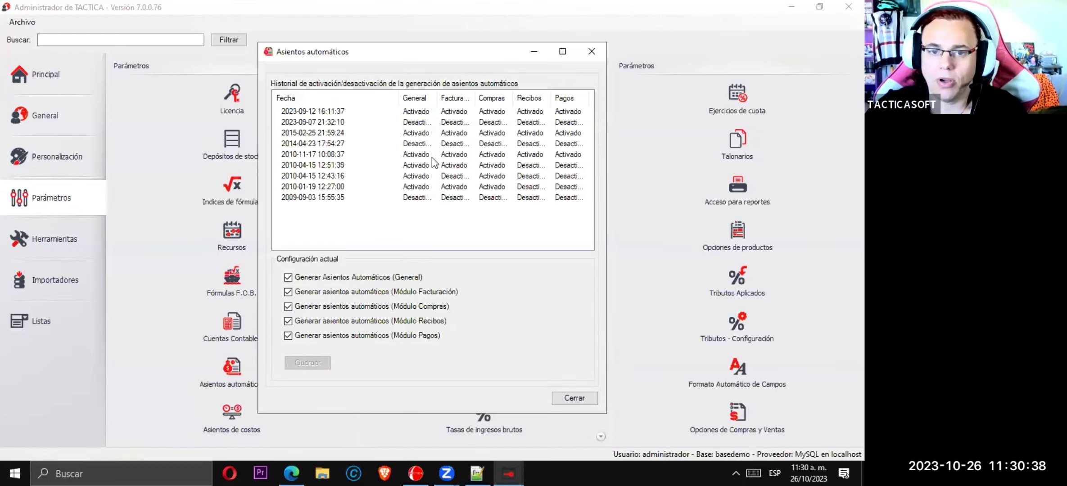
click(316, 122)
click(340, 178)
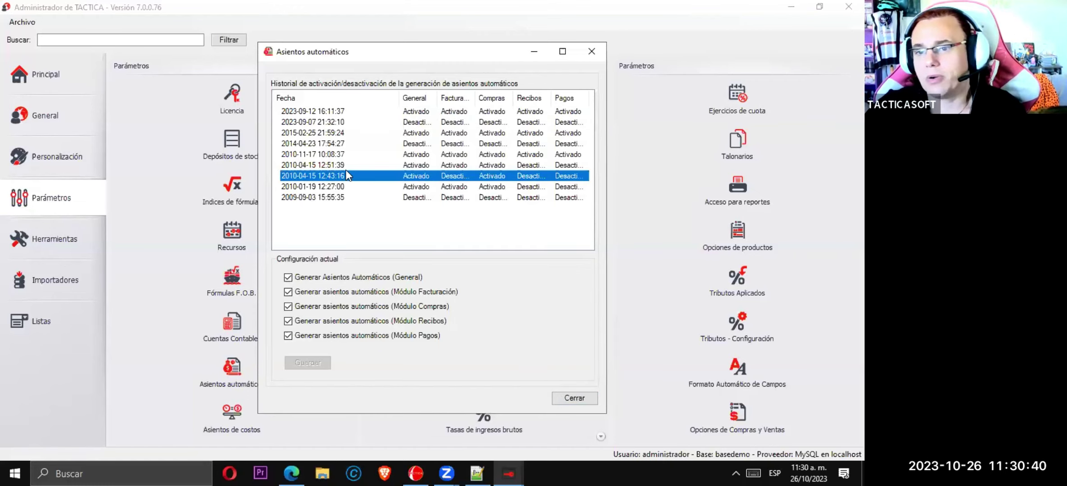
click(347, 162)
click(352, 188)
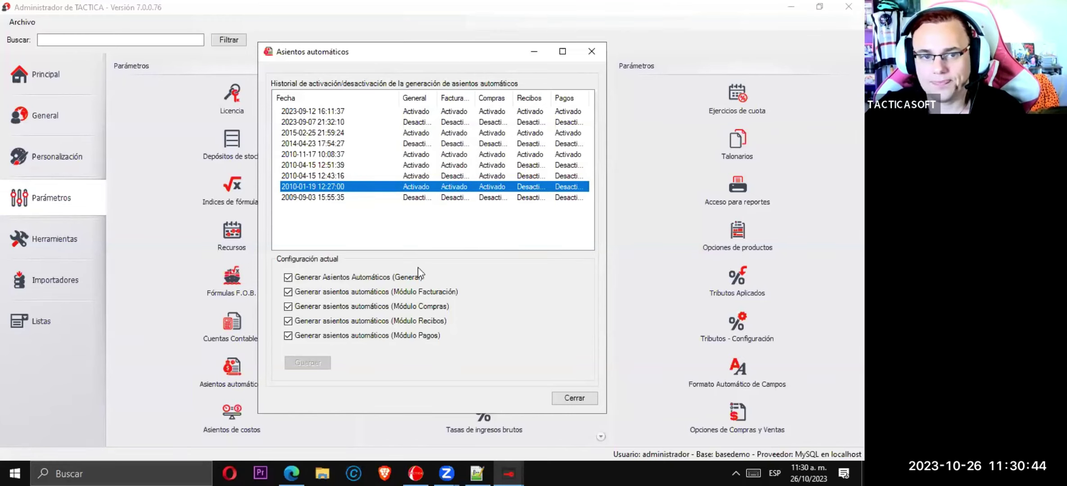
click(574, 399)
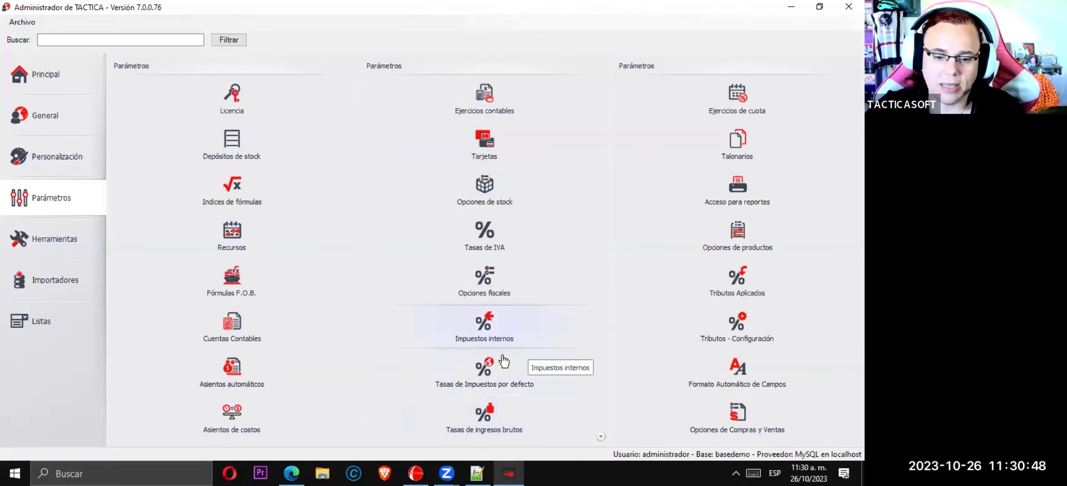
In the TACTICA Contabilidad window, create a new entry from the Asiento Resumen list
mouse_move(415, 472)
click(428, 447)
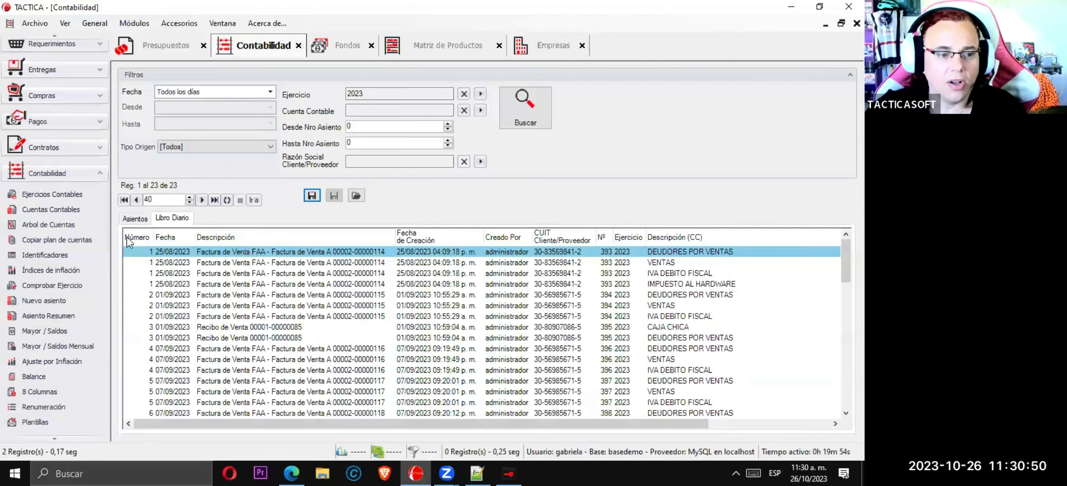
scroll(73, 261, down, 1)
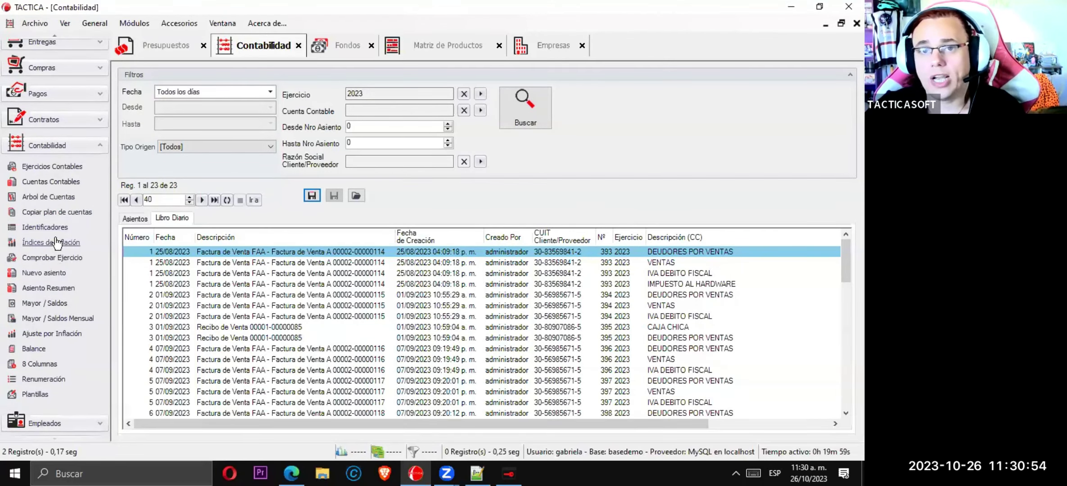
click(51, 288)
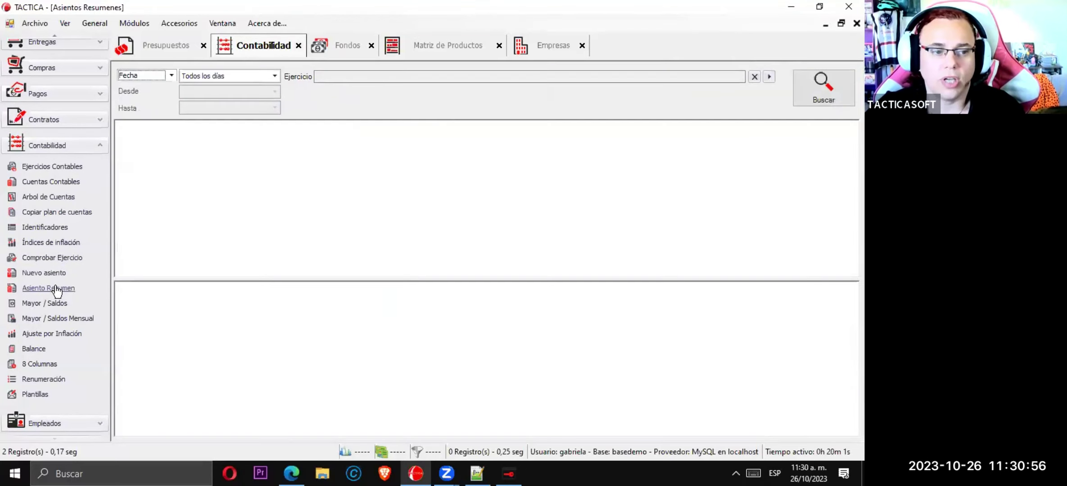
right_click(250, 172)
click(279, 176)
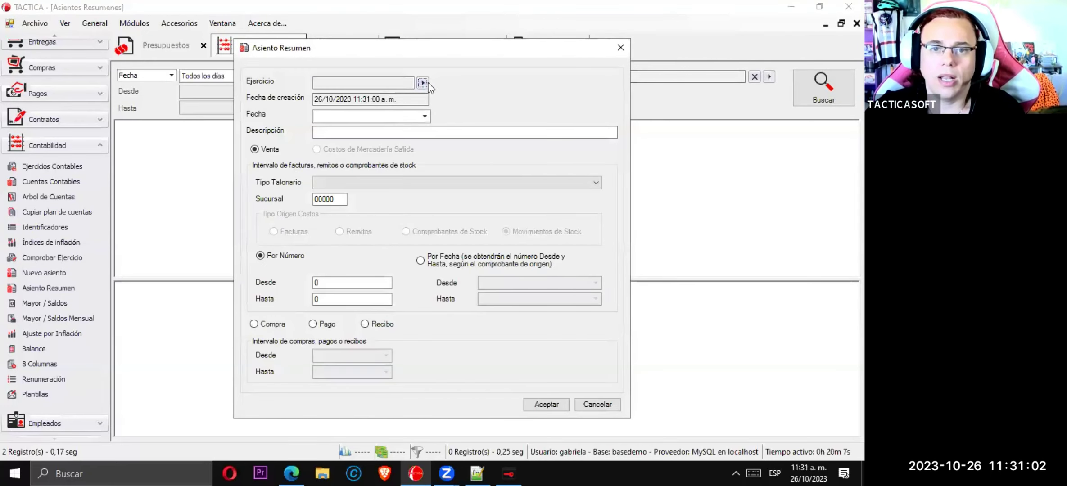
Set the summary entry's fiscal year to 2023 and its date to 31/10/2023
click(423, 83)
click(705, 54)
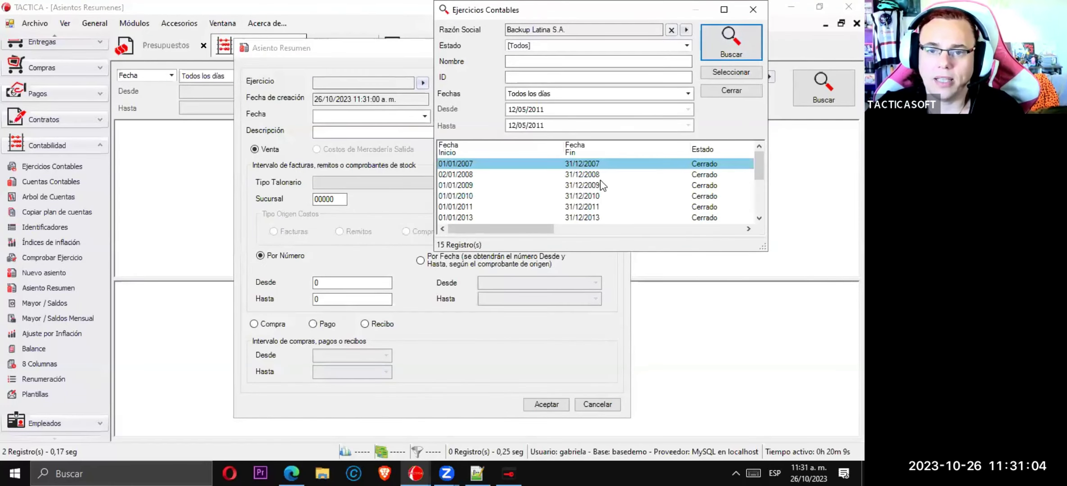
click(761, 192)
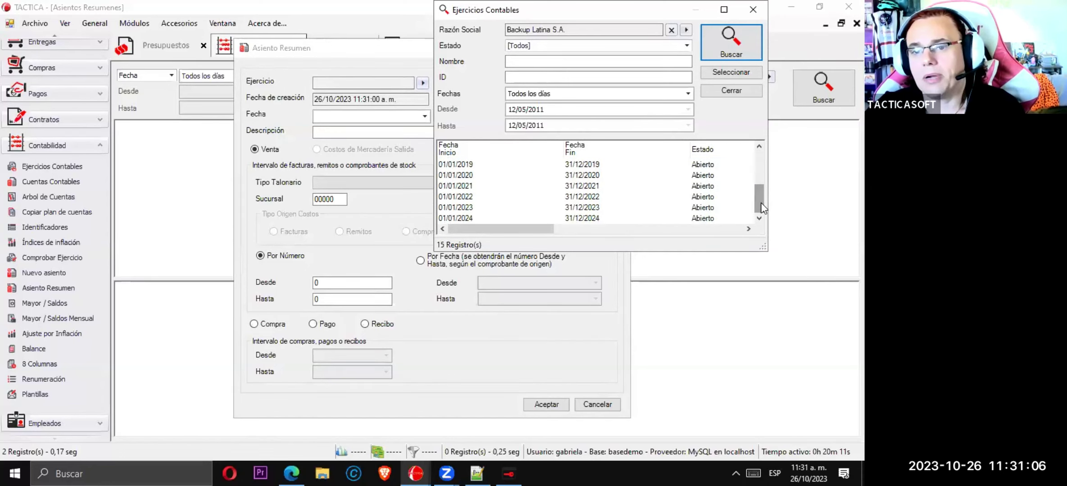
double_click(594, 207)
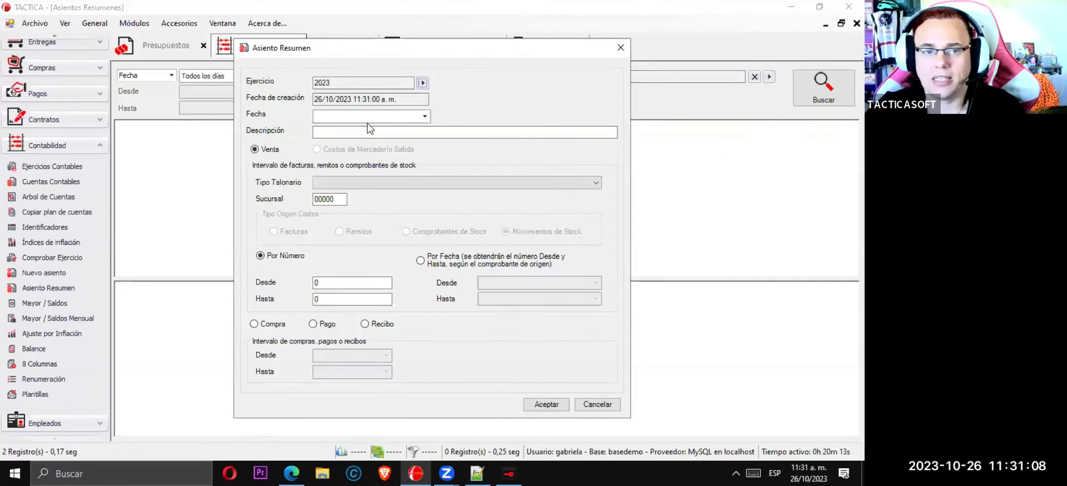
click(424, 116)
click(389, 230)
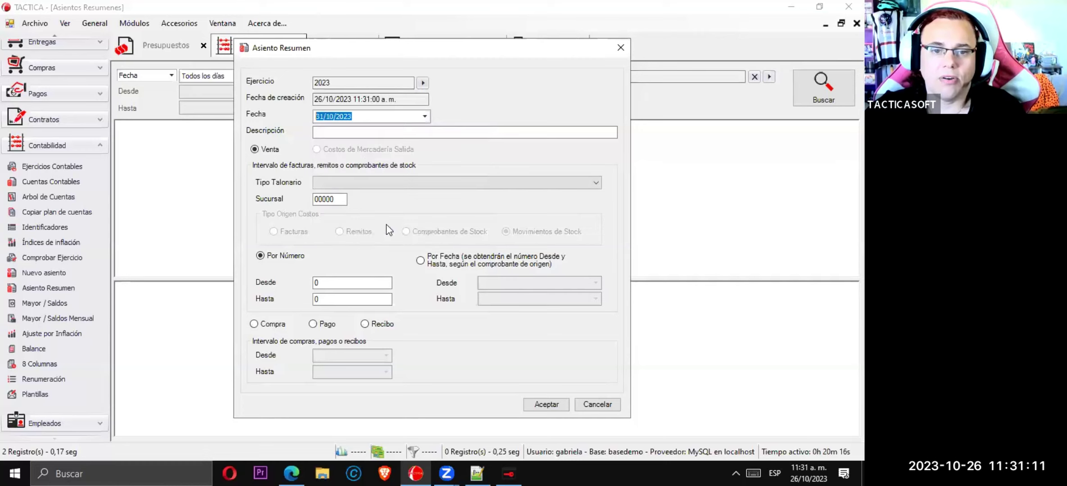
Enter the description 'asiento resumen de ventas' and branch 00002
click(345, 132)
text(asient)
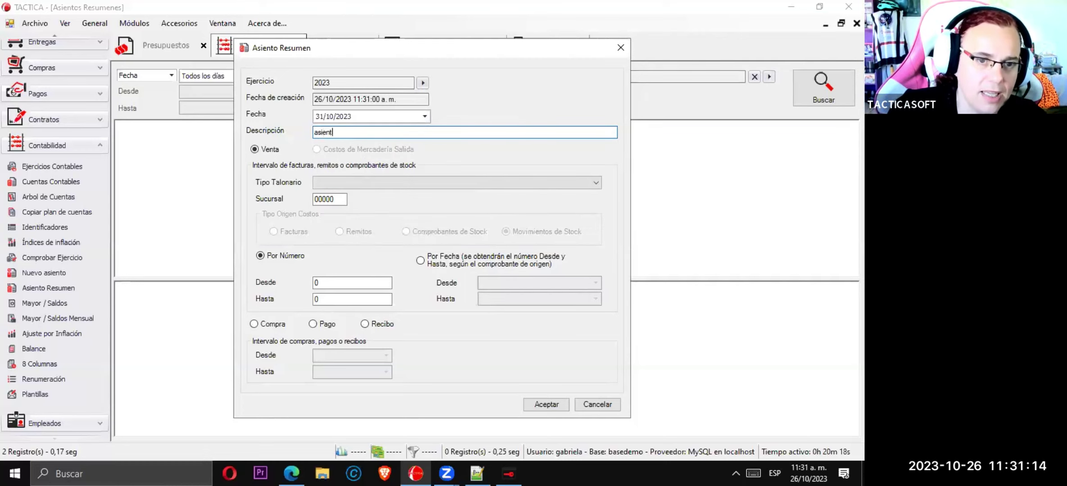
text(o resumend e)
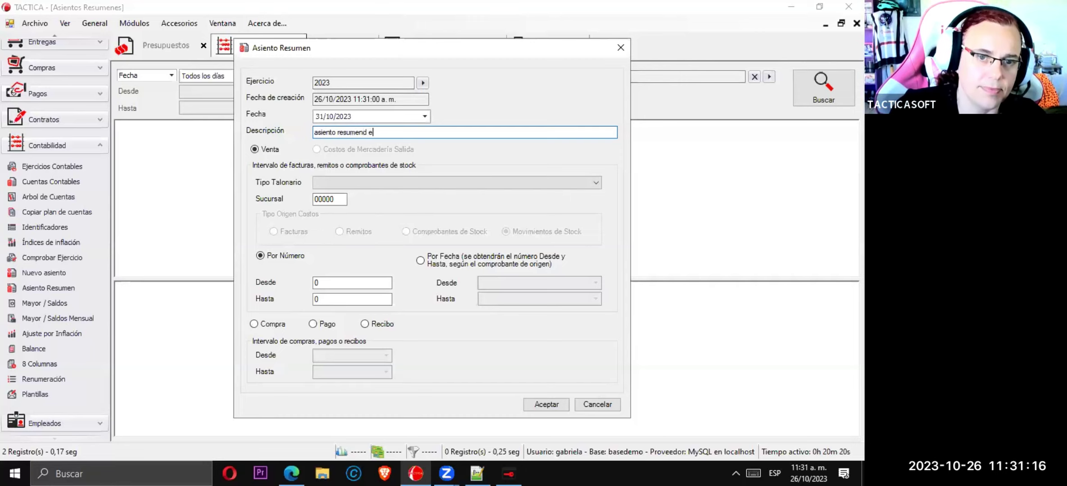
key(BackSpace)
key(BackSpace)
key(BackSpace)
key(BackSpace)
text(n de ventas)
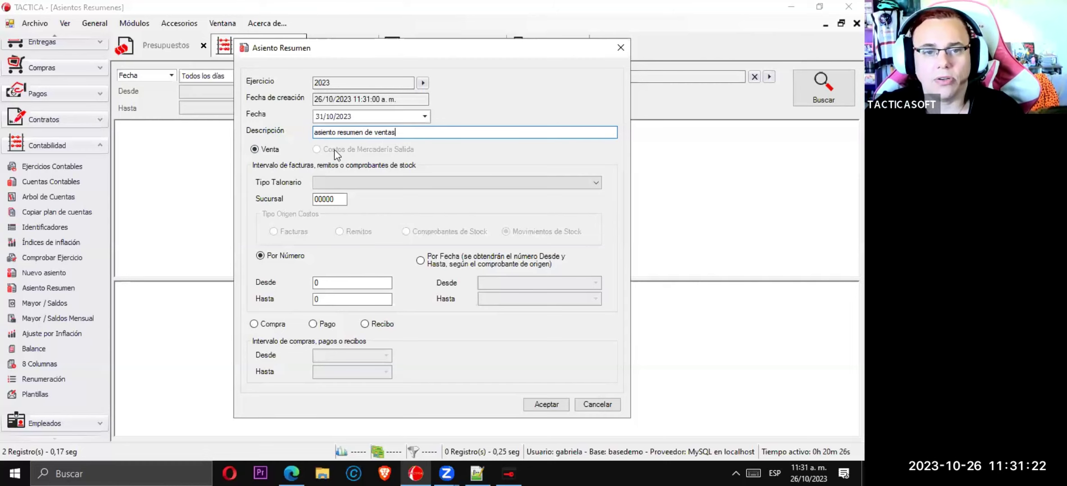
click(340, 201)
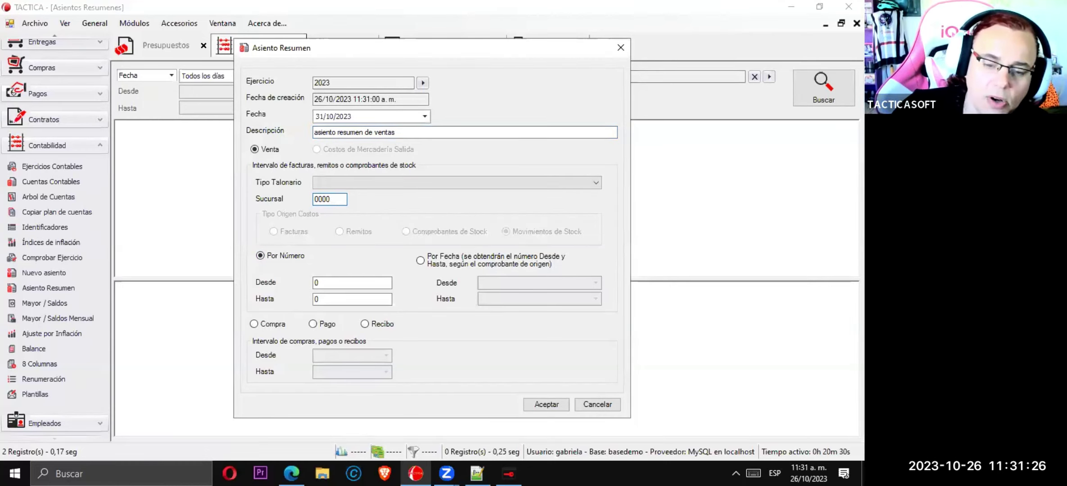
text(2)
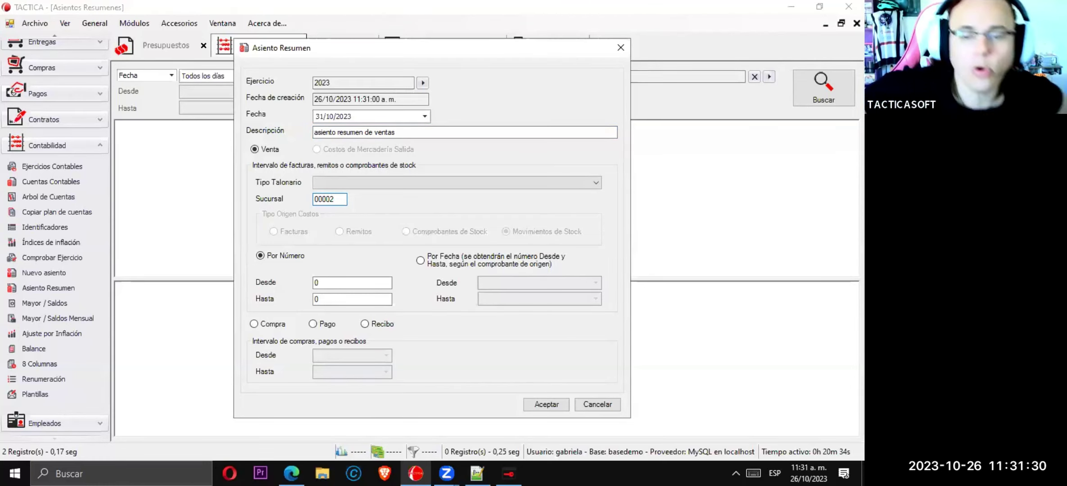
Select invoices Por Fecha from 01/10/2023 to 31/10/2023 and generate the entry
click(435, 261)
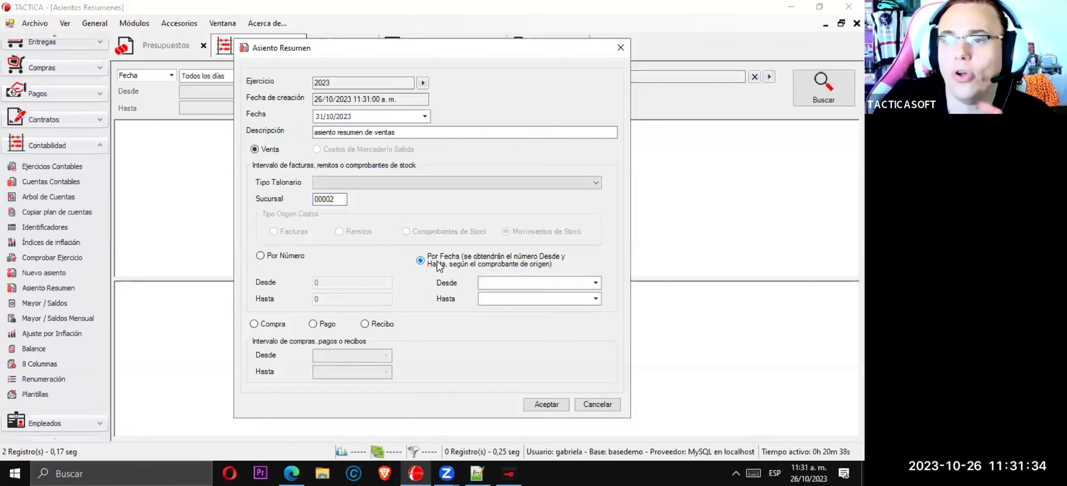
click(594, 283)
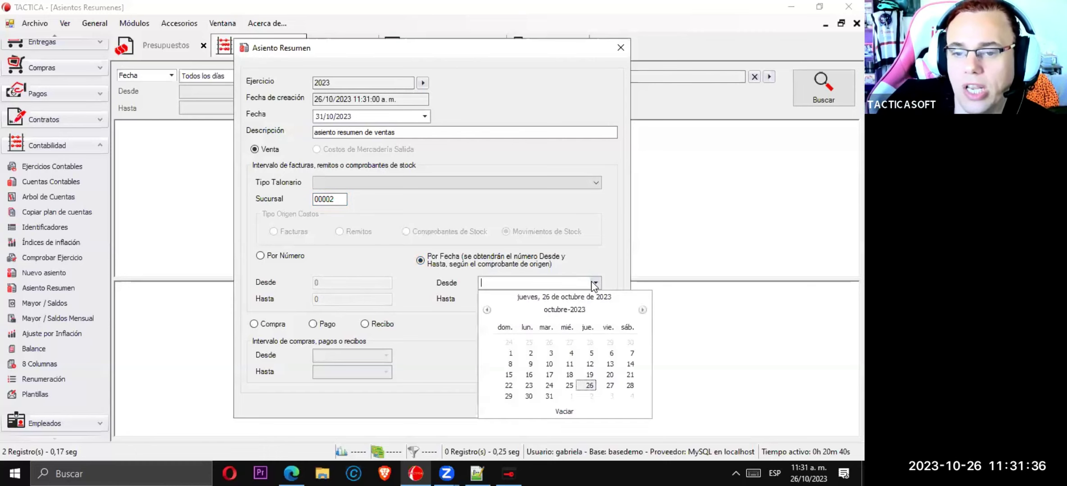
click(511, 353)
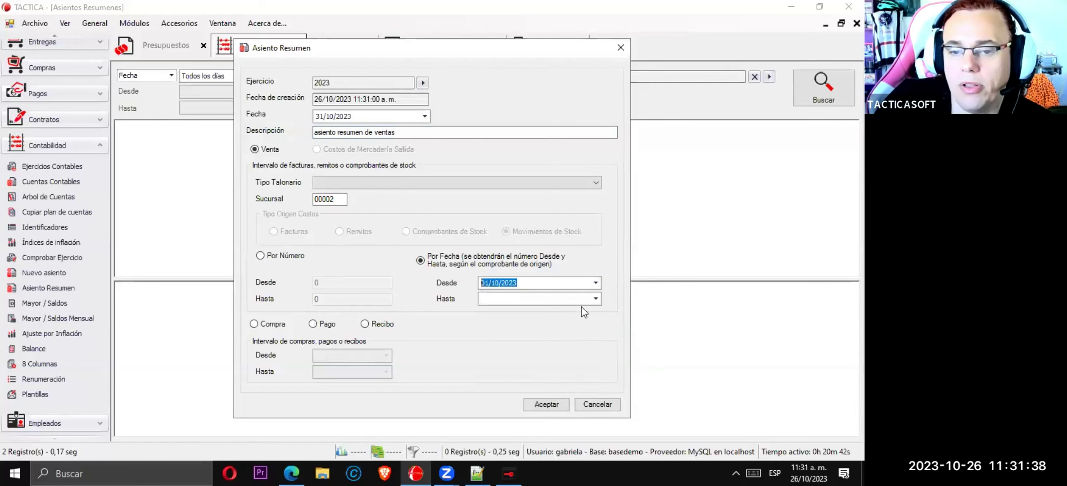
click(595, 298)
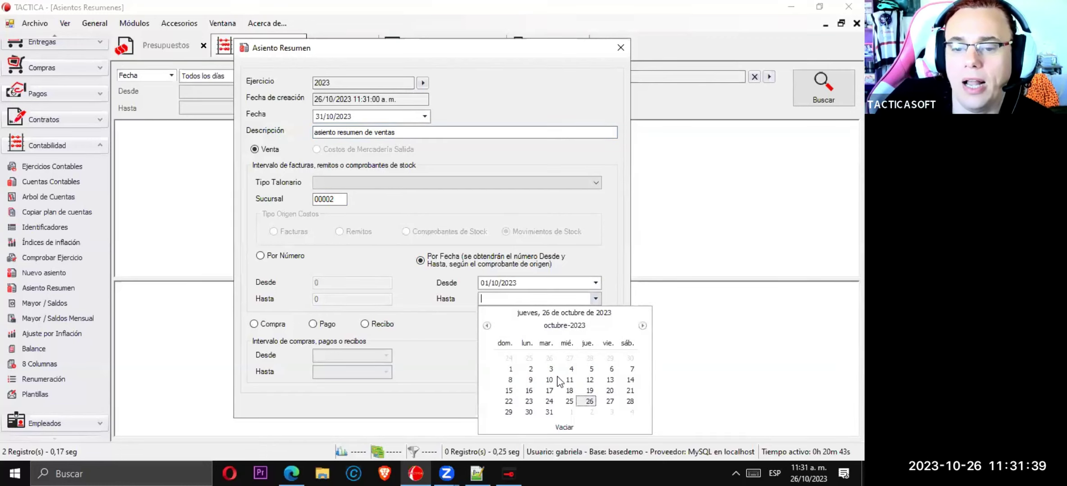
click(550, 412)
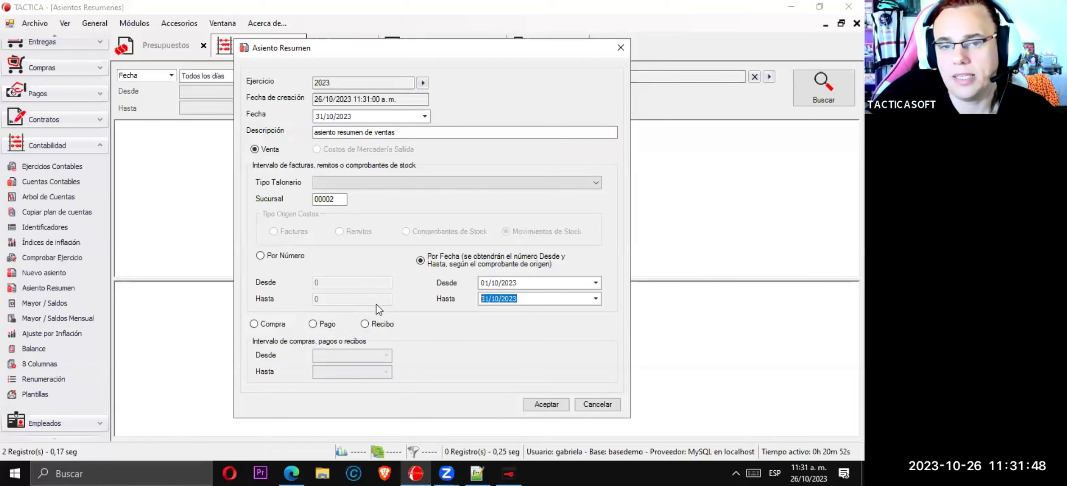
click(553, 409)
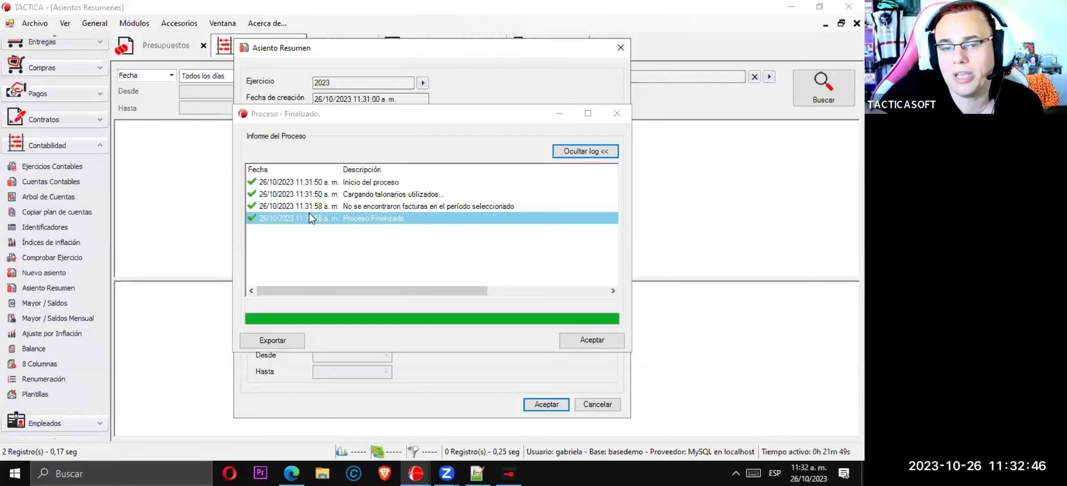
Dismiss the finished process log reporting no invoices and close the Asiento Resumen form
click(585, 341)
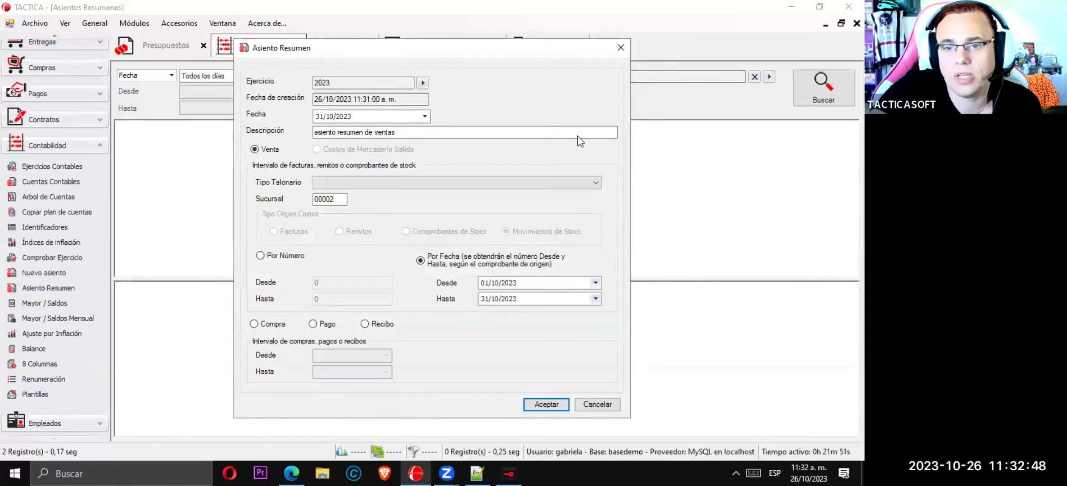
click(620, 48)
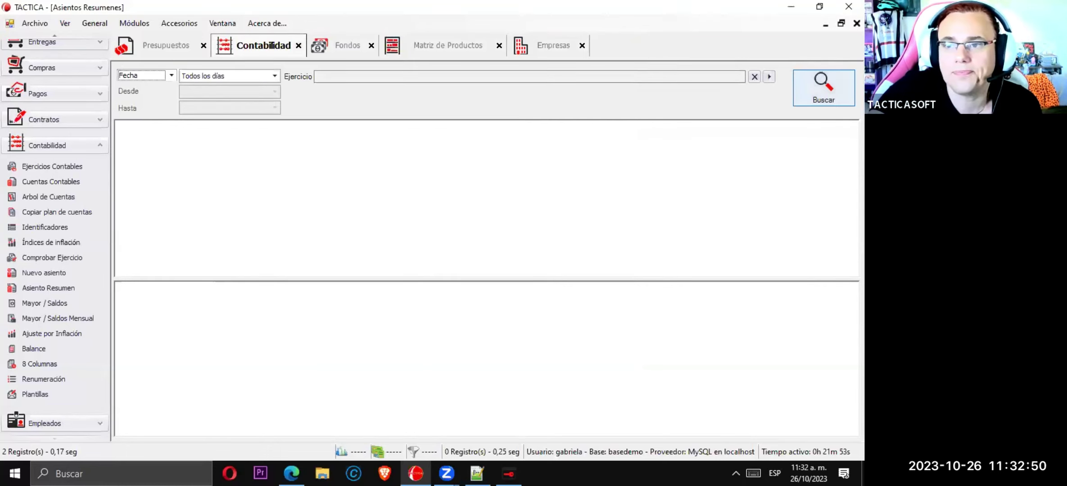
Search the existing summary entries and open Ver detalle for the September 2023 entry
click(822, 89)
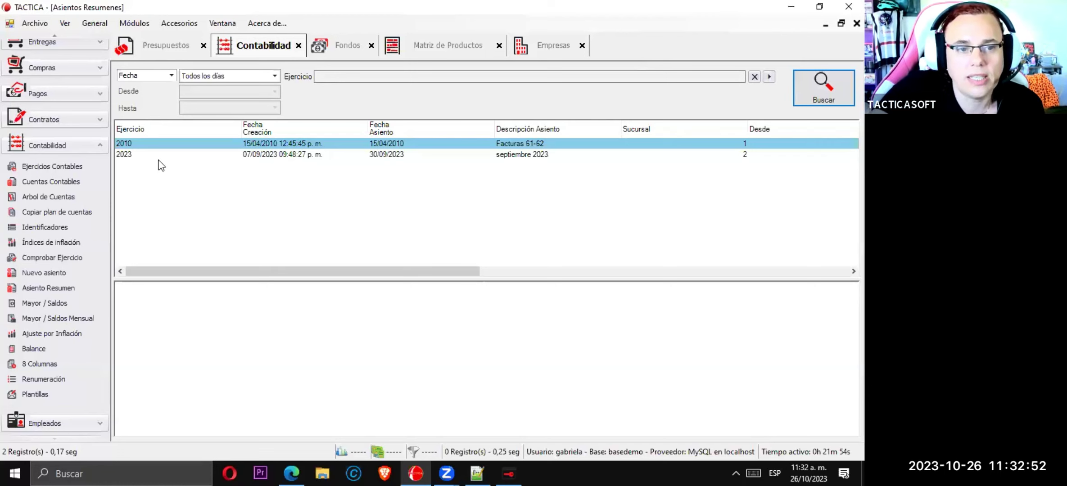
click(240, 155)
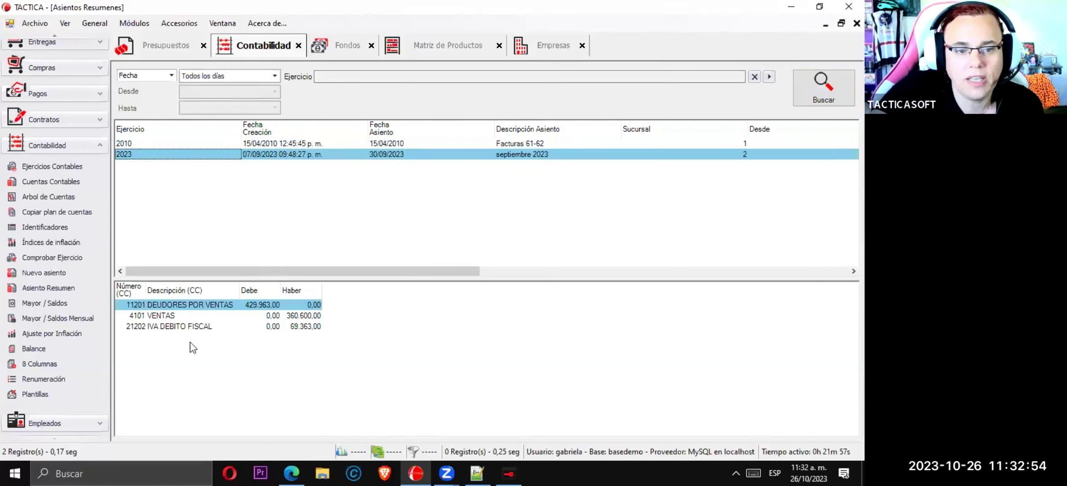
right_click(203, 154)
click(228, 171)
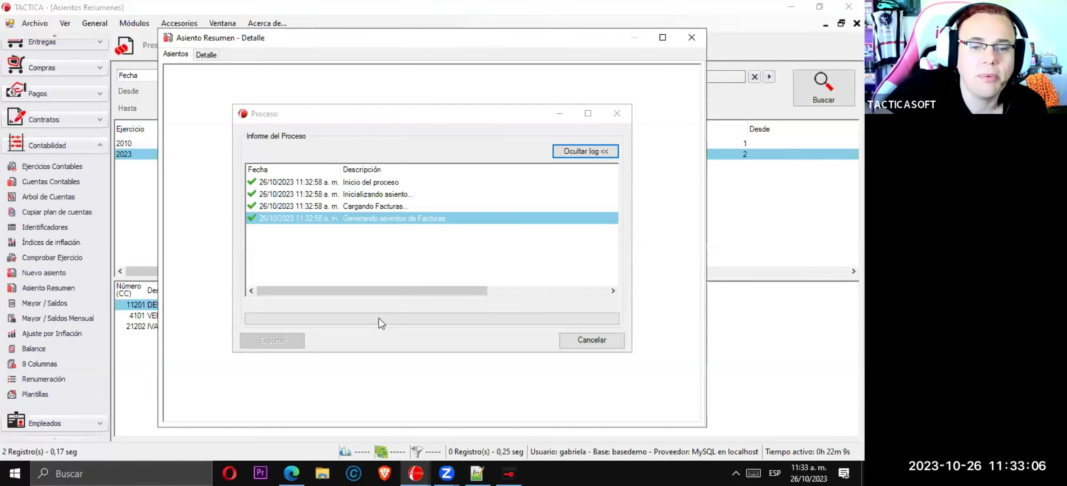
Cancel the invoice-entry generation process and close the Asiento Resumen - Detalle window
drag(363, 292, 417, 222)
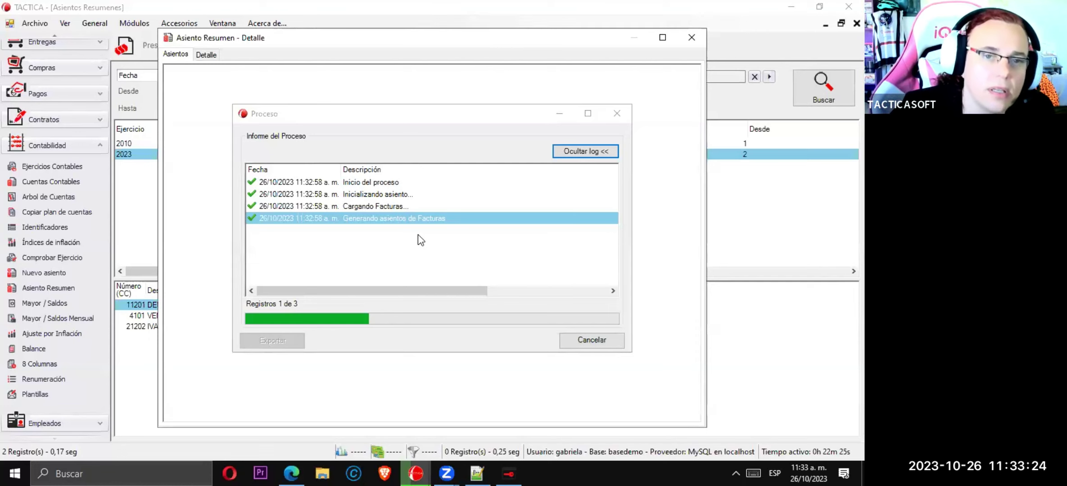
click(388, 117)
drag(388, 117, 414, 107)
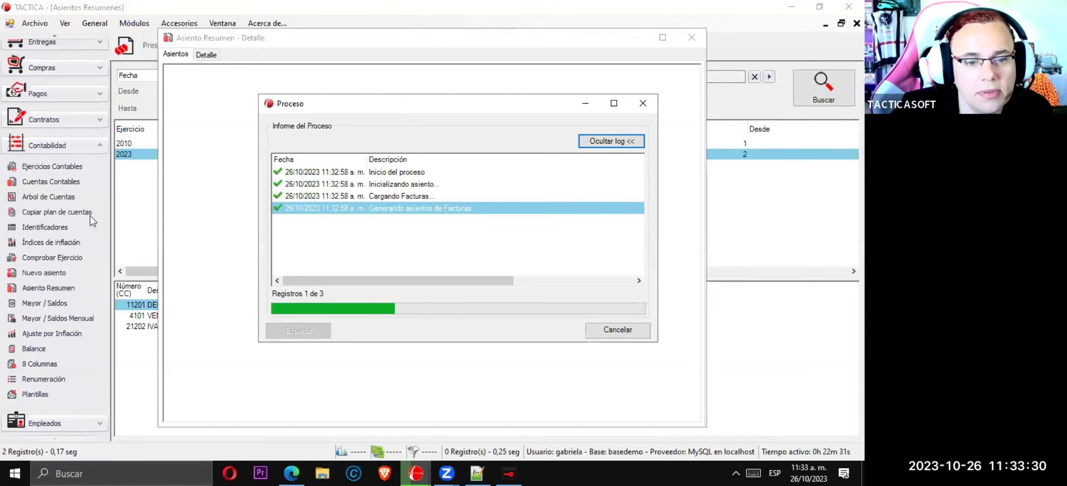
click(616, 330)
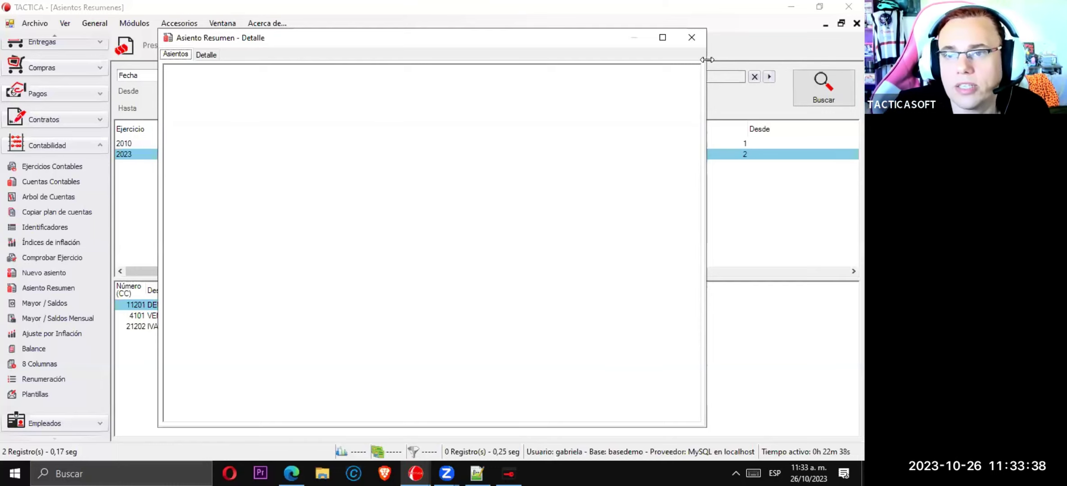
click(691, 37)
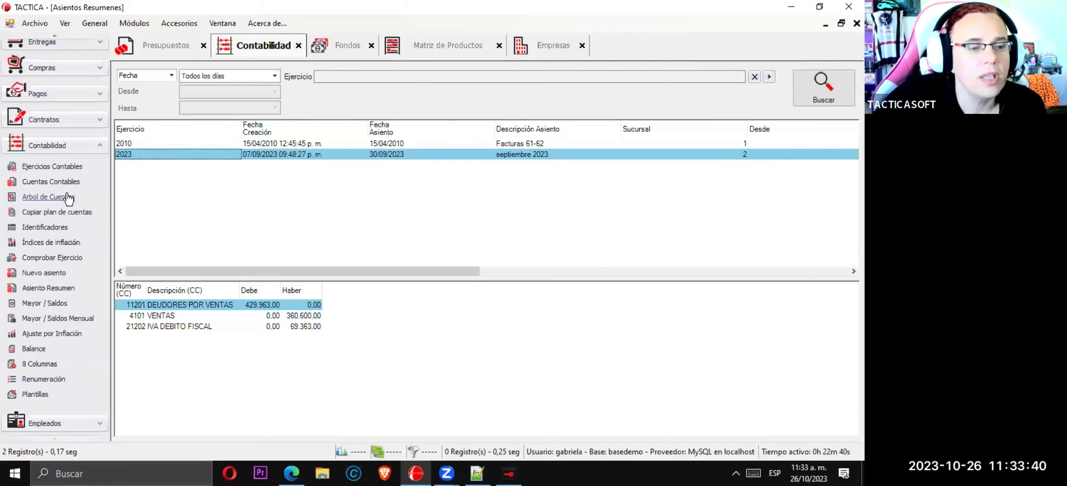
click(52, 168)
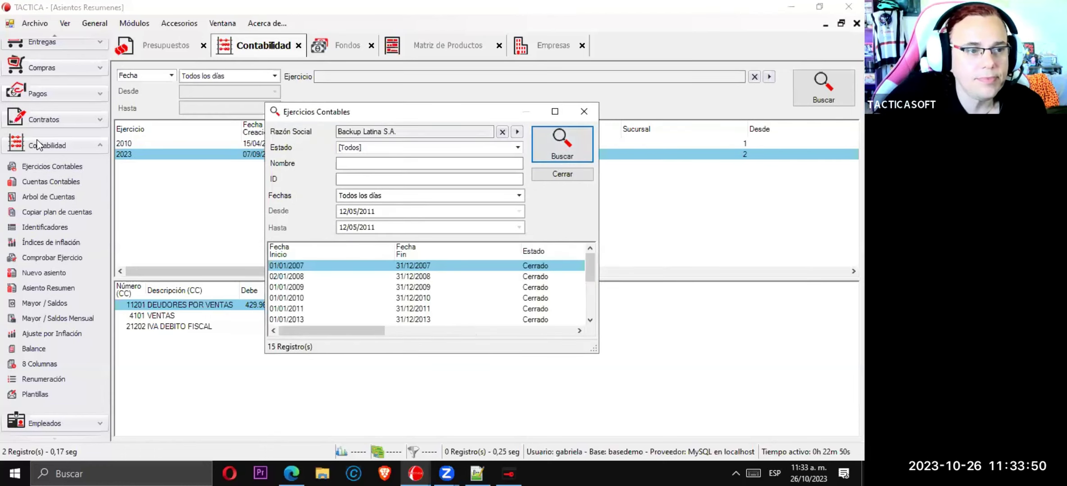
click(584, 111)
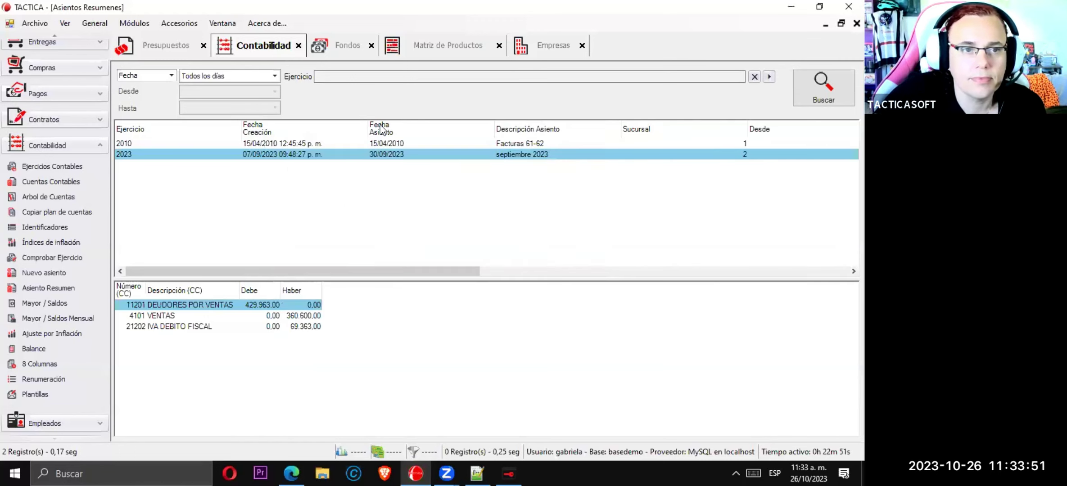
click(50, 181)
click(595, 67)
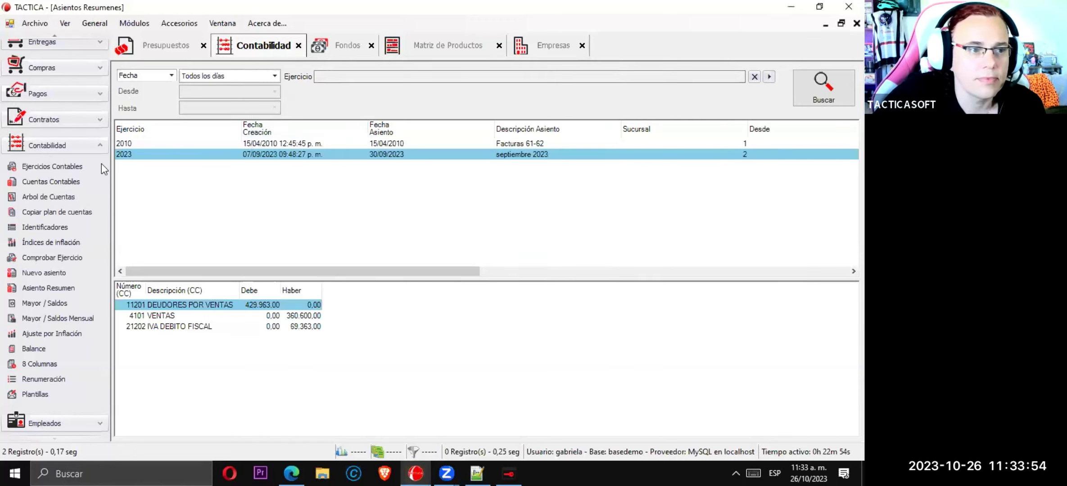
From Módulos > Contabilidad > Principal, open the Mayor / Saldos ledger view in a new tab
click(135, 23)
mouse_move(175, 90)
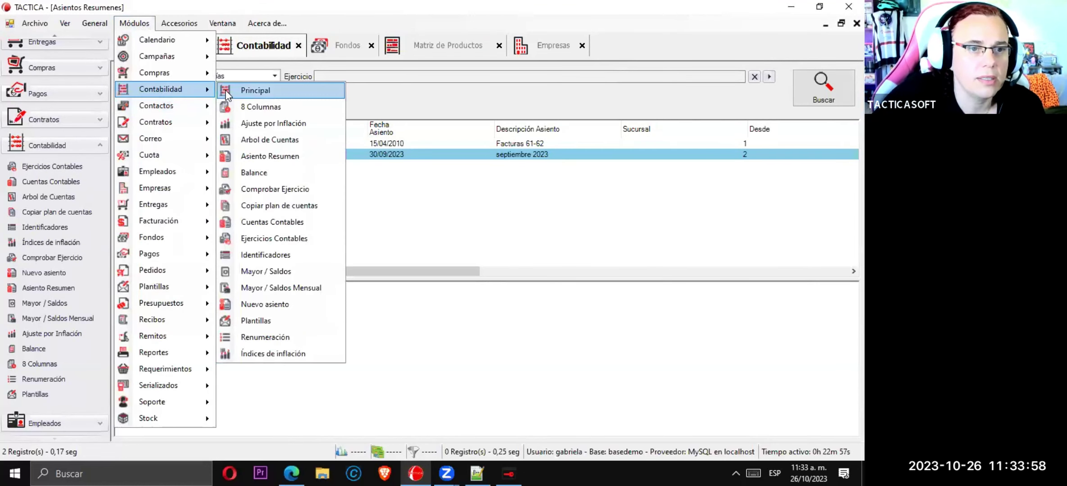
click(224, 90)
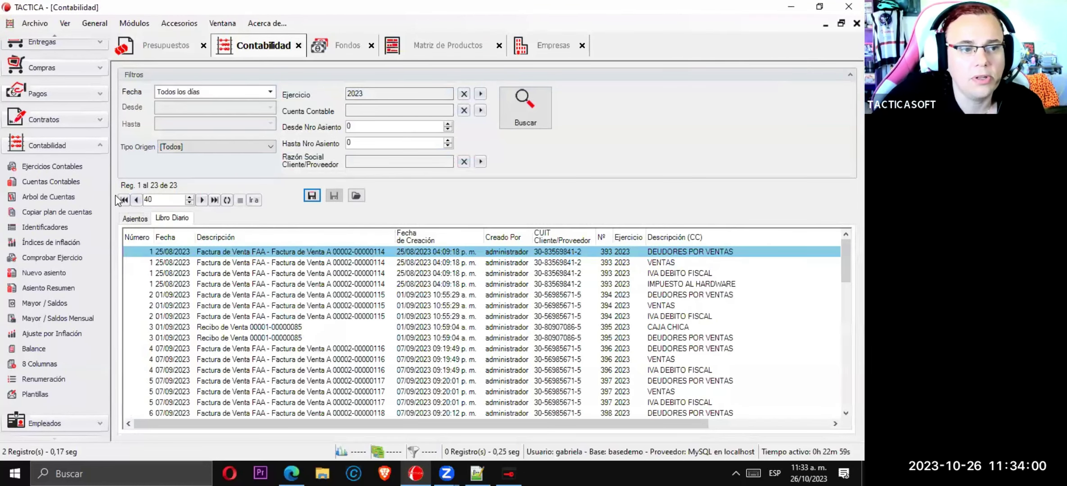
click(61, 306)
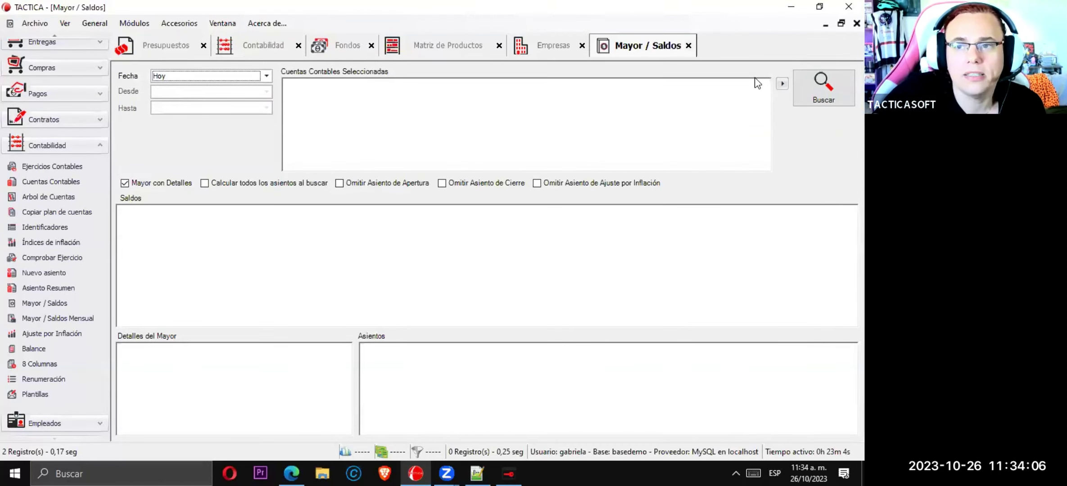
Set Fecha to Todos los días, select all 2023 accounts with the IVA filter cleared, and compute balances
click(229, 79)
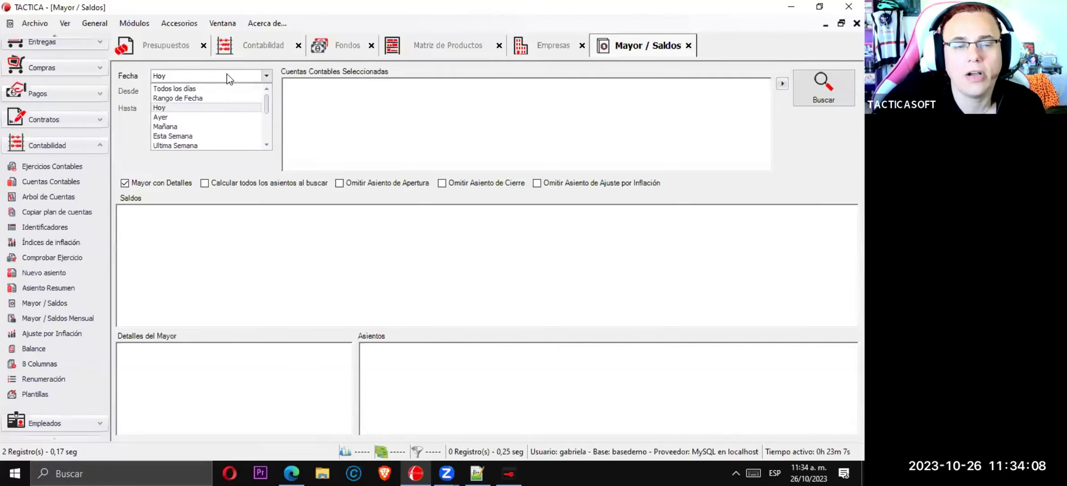
click(195, 87)
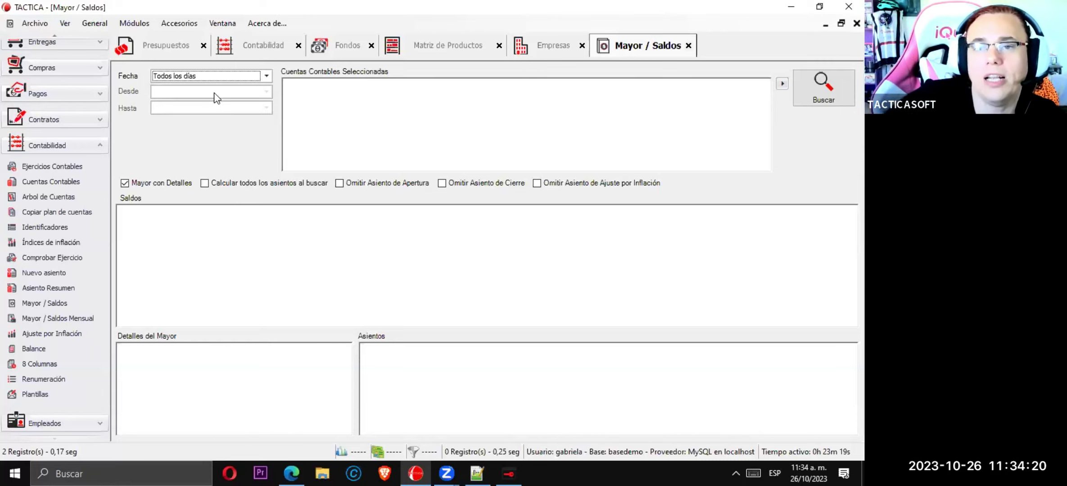
click(782, 84)
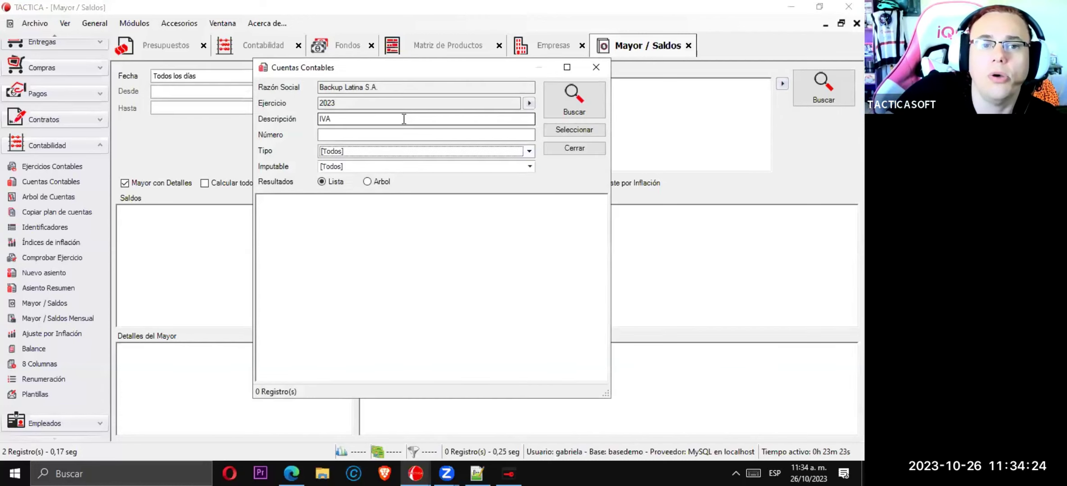
click(387, 121)
key(BackSpace)
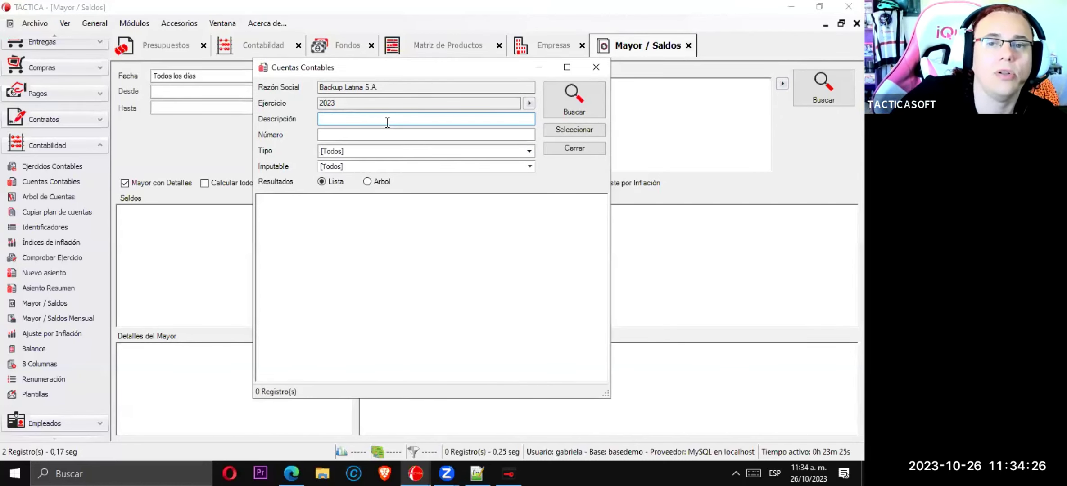
click(555, 106)
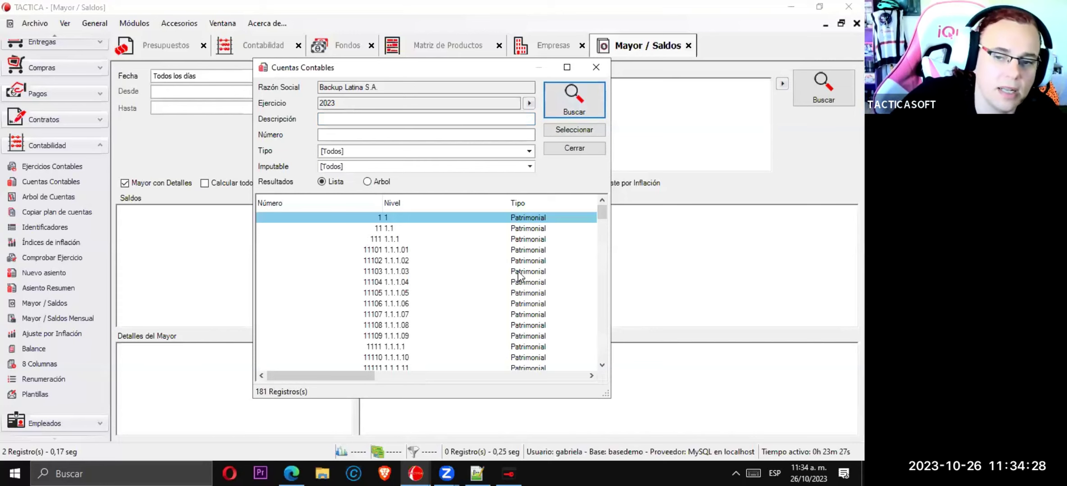
drag(602, 213, 602, 352)
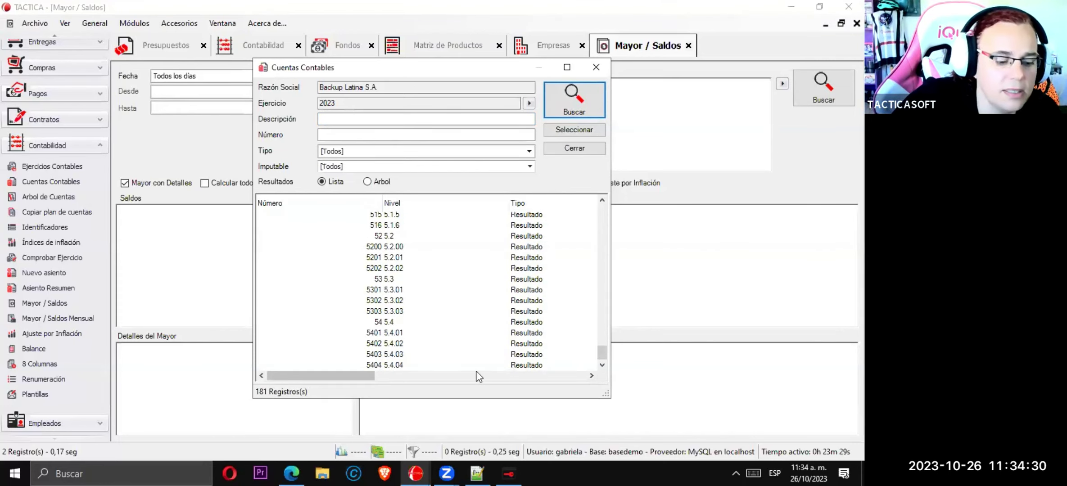
key(ctrl+a)
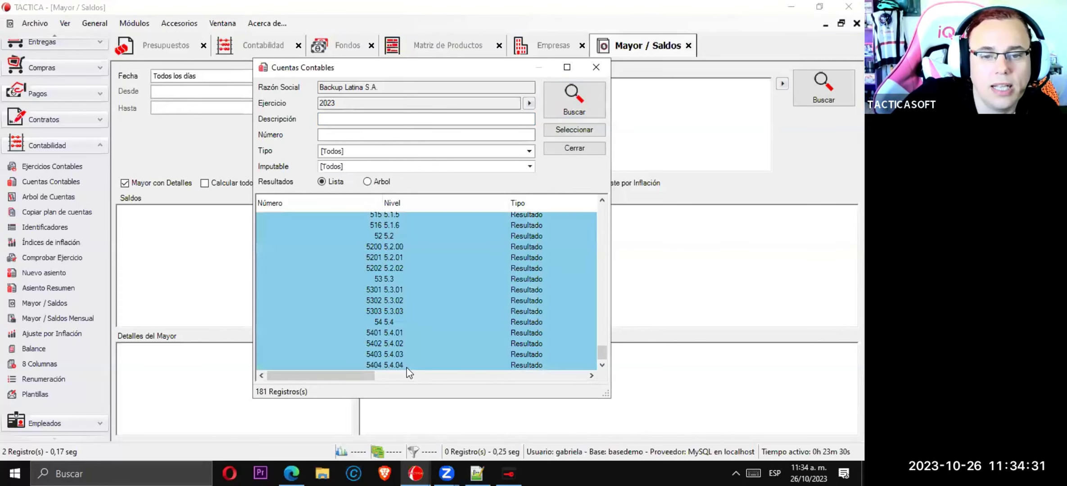
click(562, 130)
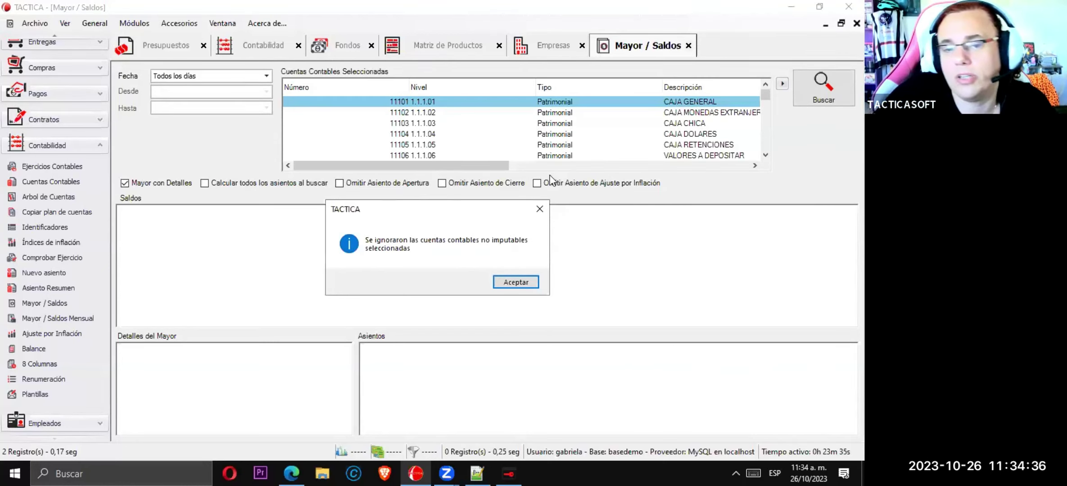
click(527, 282)
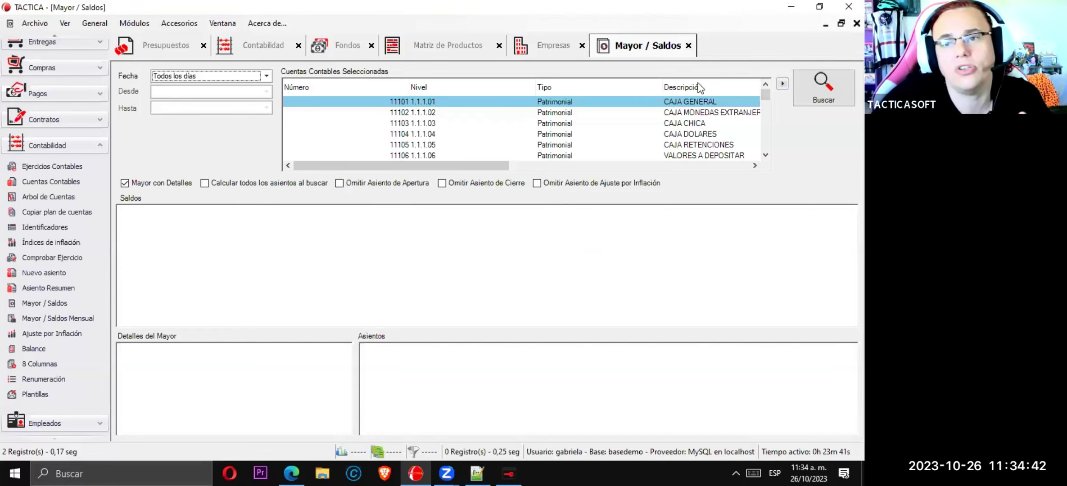
click(824, 76)
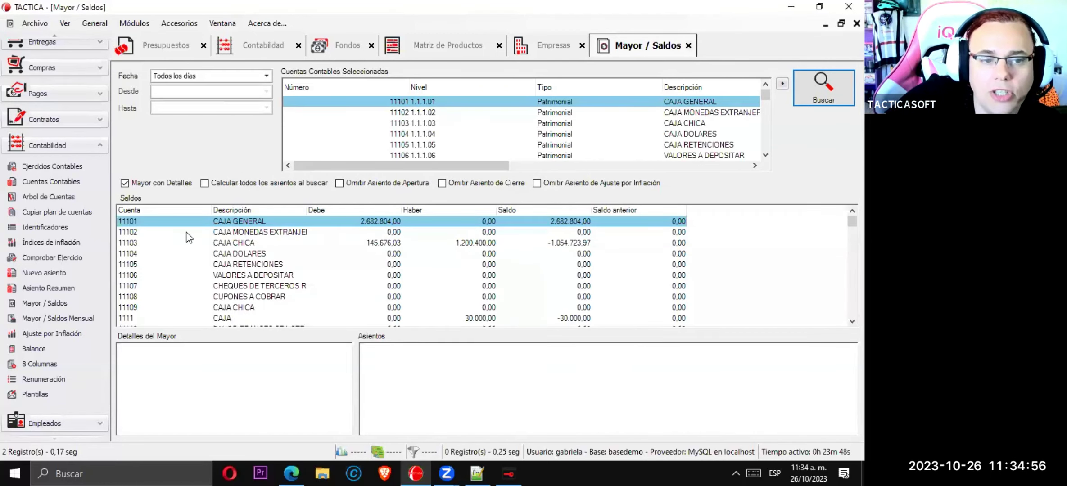
Review CAJA GENERAL's ledger details, comparing journal entries 18 and 22
click(374, 223)
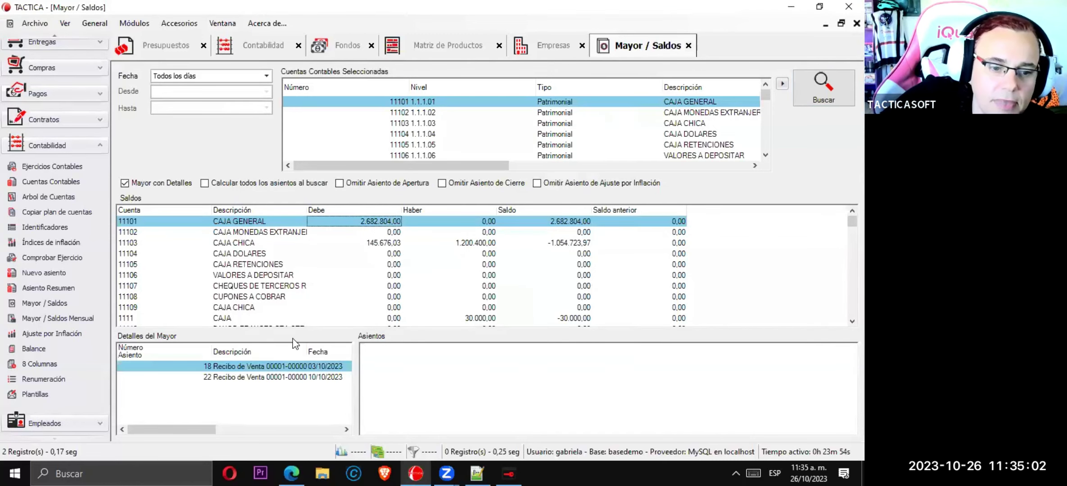
click(270, 373)
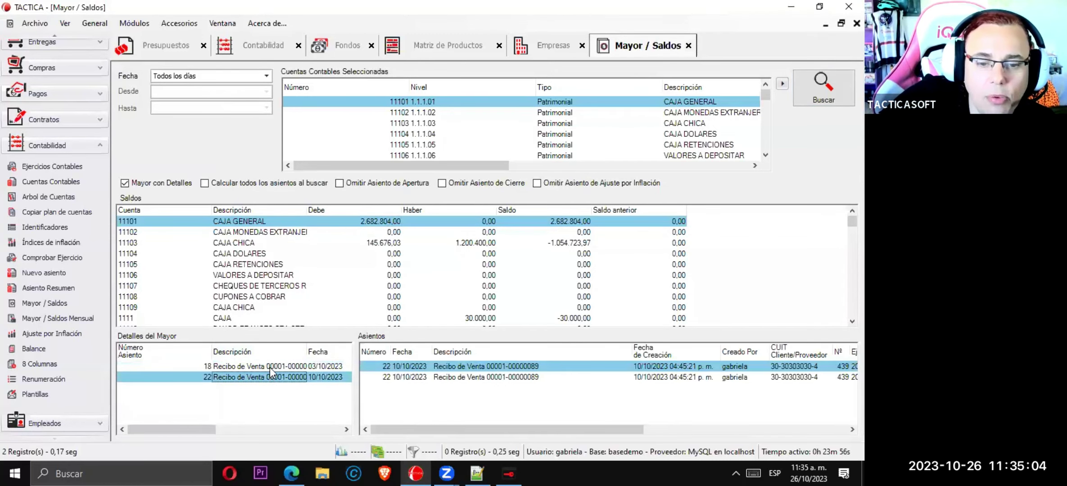
click(270, 367)
click(265, 376)
click(261, 366)
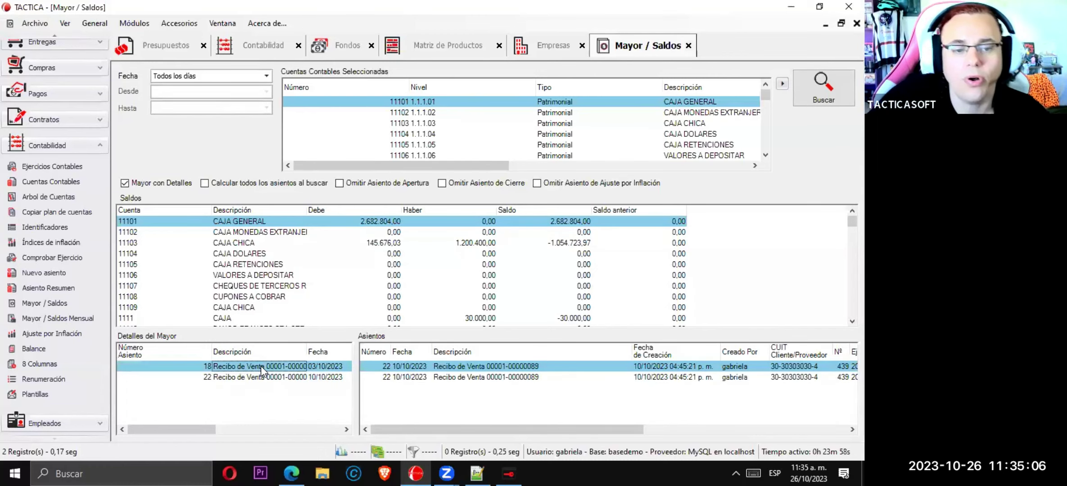
click(249, 376)
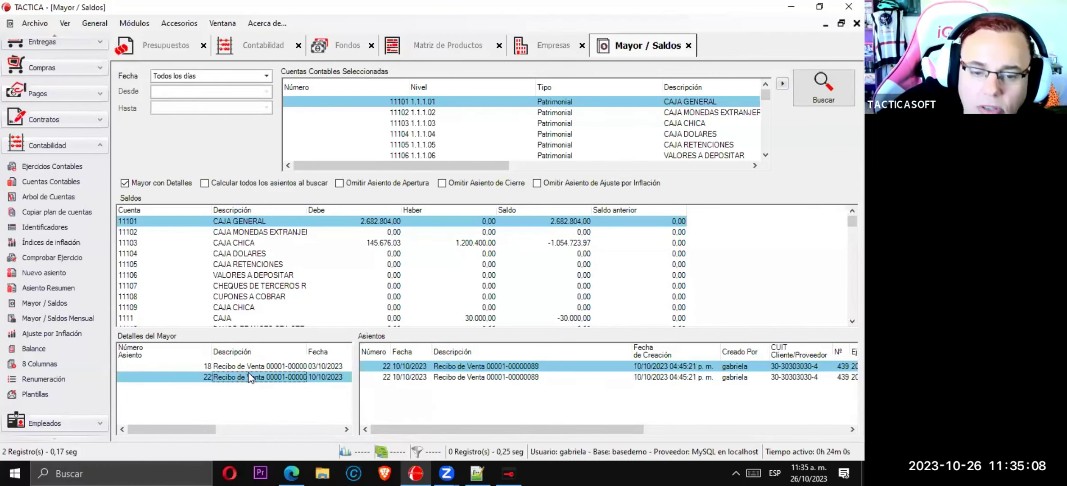
click(256, 368)
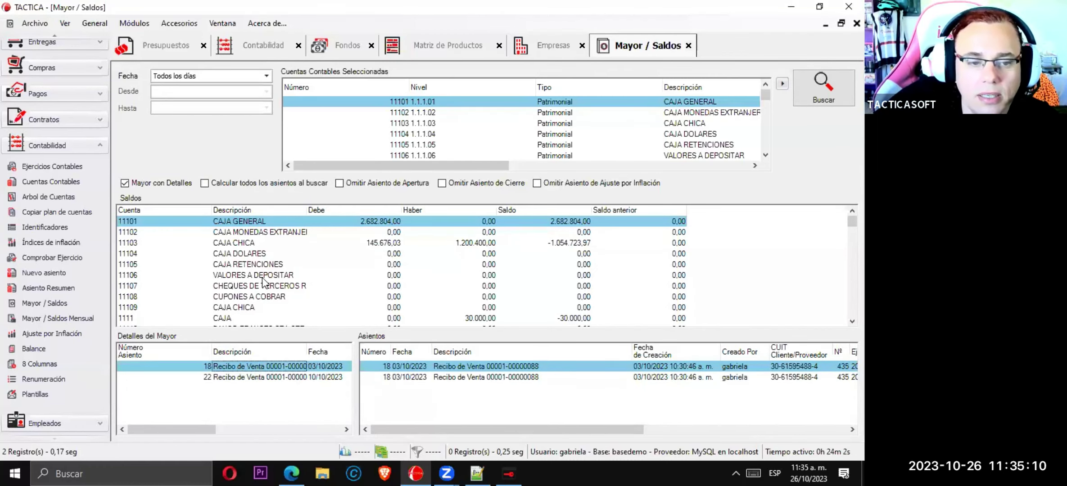
Show ledger details for CAJA CHICA, 1111 CAJA and DEUDORES POR VENTAS, widening the details panel
click(290, 245)
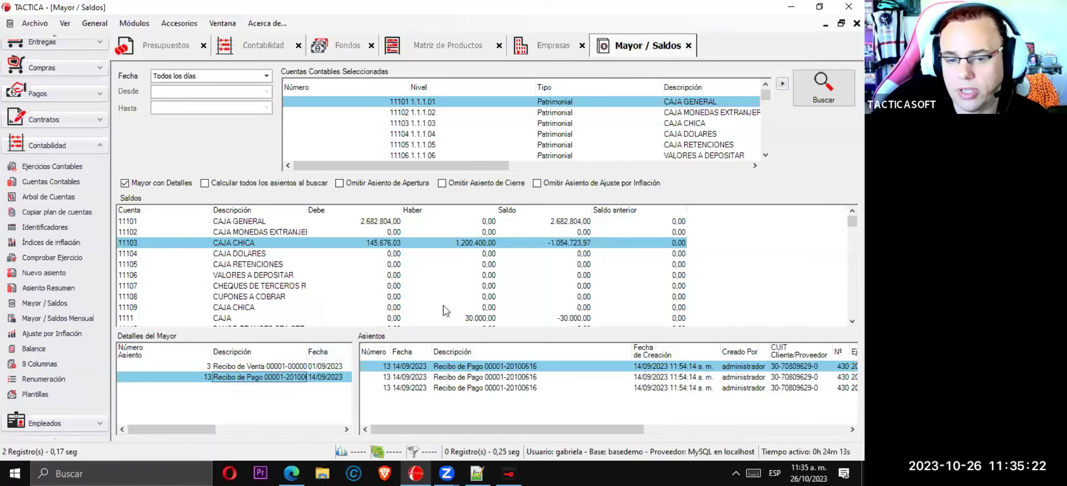
click(463, 319)
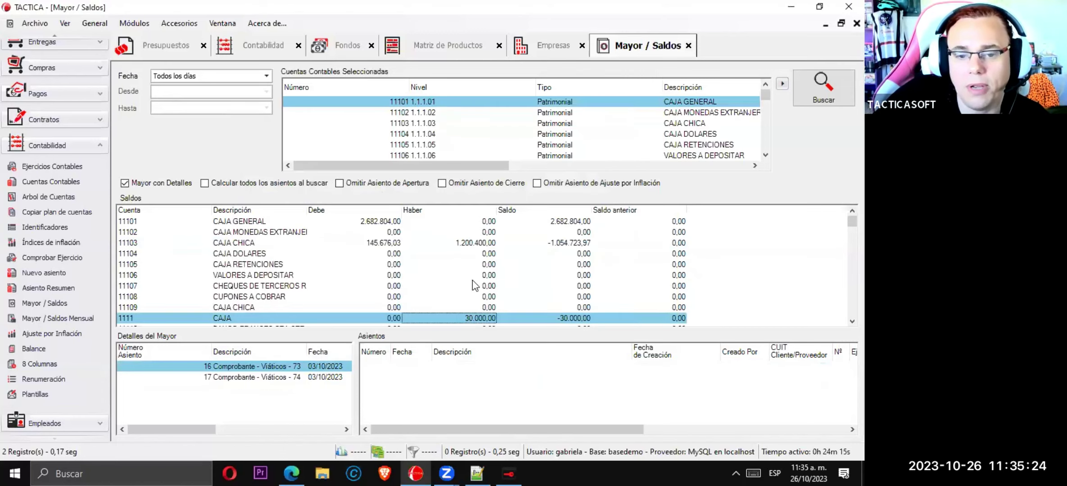
scroll(452, 270, down, 5)
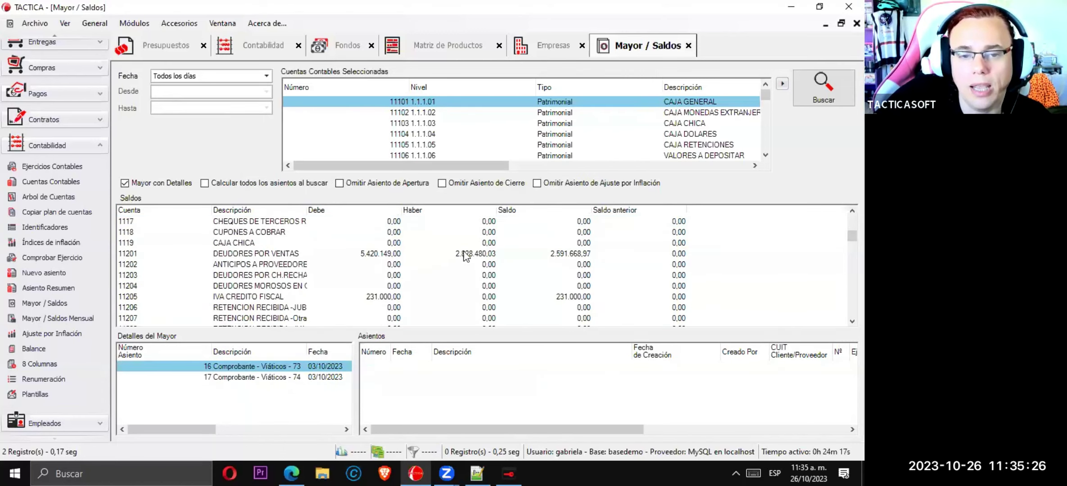
click(466, 254)
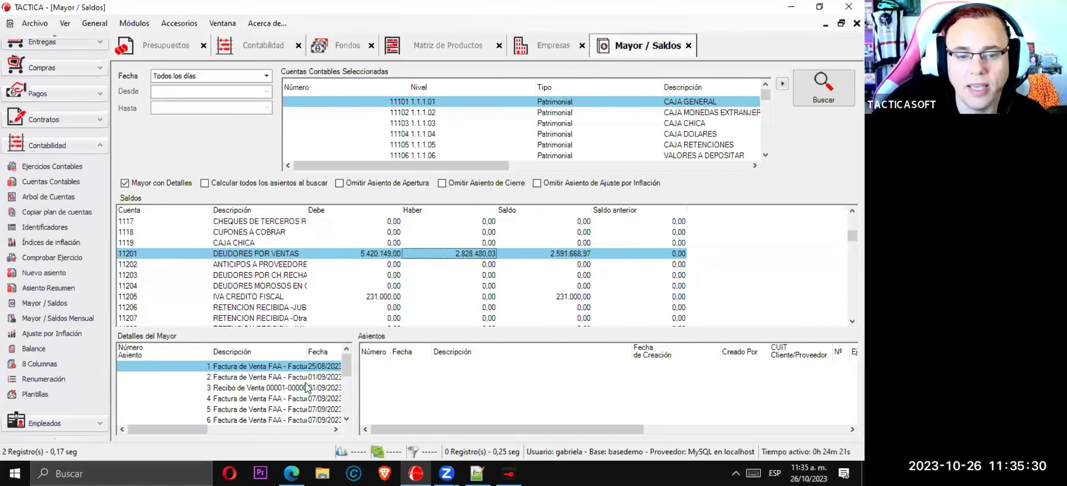
drag(355, 377, 414, 407)
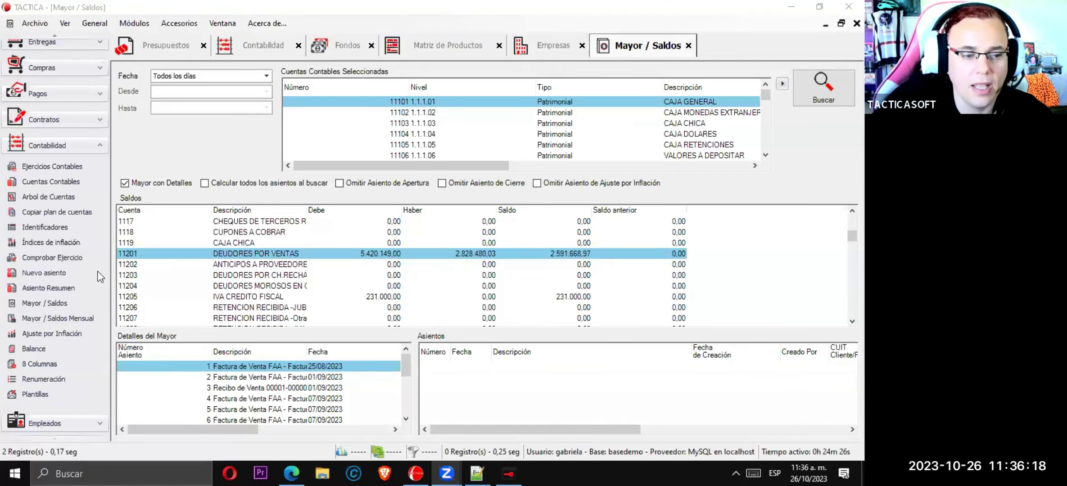
Run the Balance report for fiscal year 2023
click(28, 349)
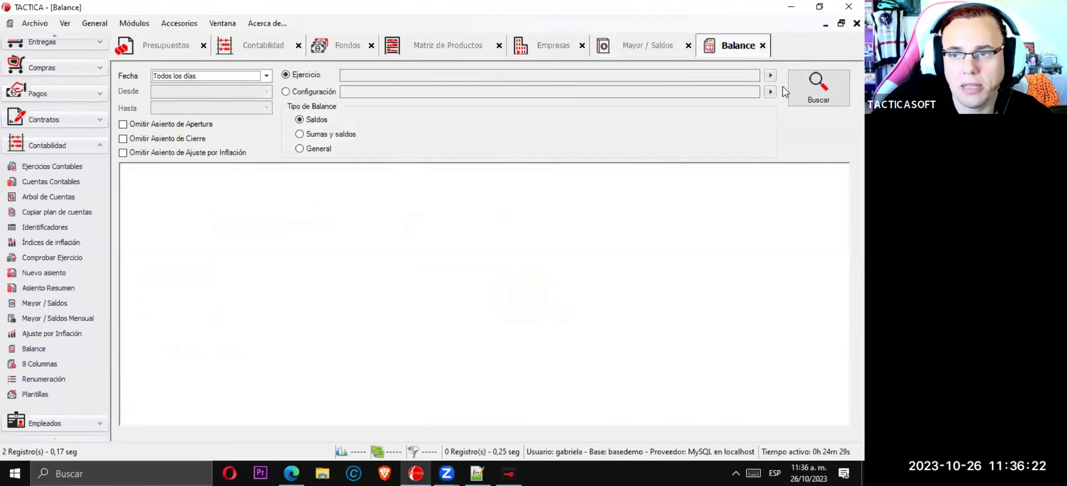
click(770, 76)
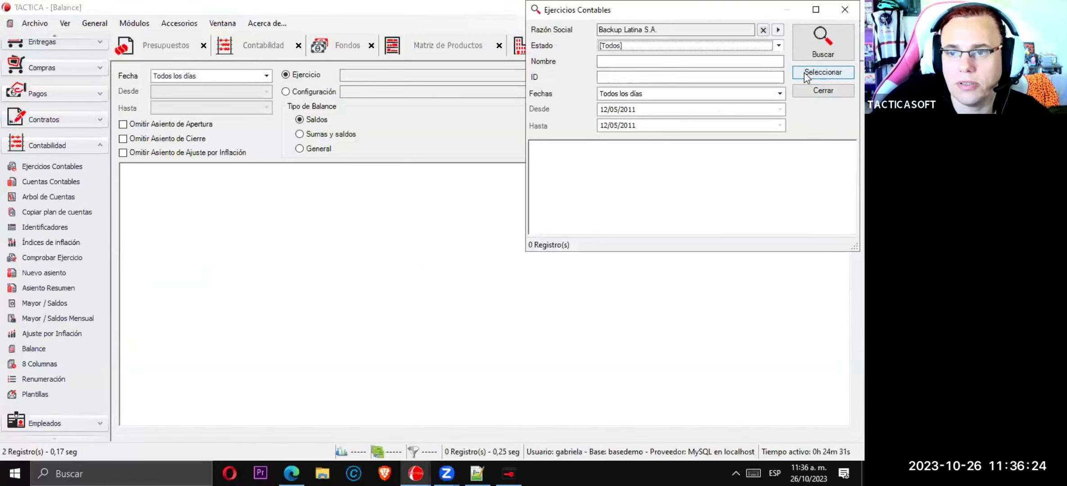
click(822, 43)
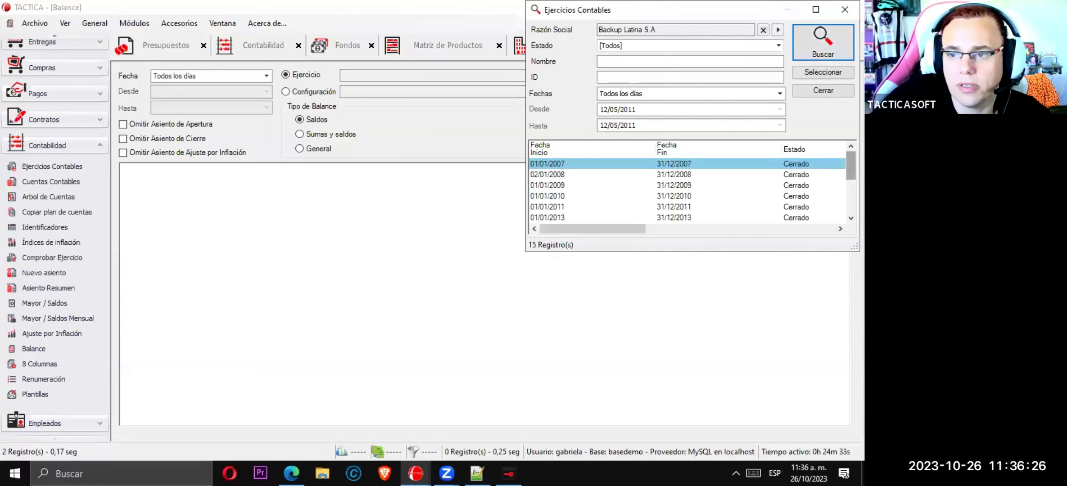
scroll(727, 216, down, 3)
double_click(690, 206)
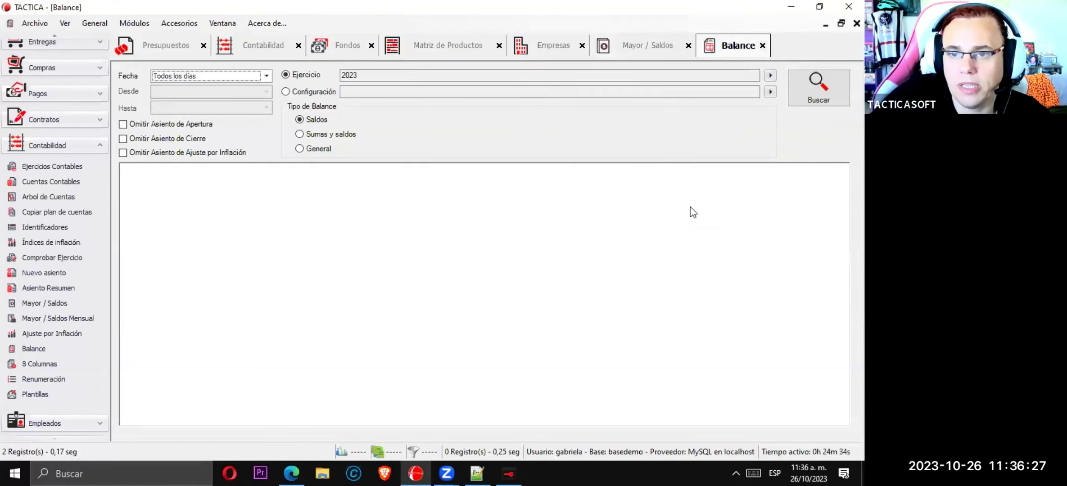
click(819, 89)
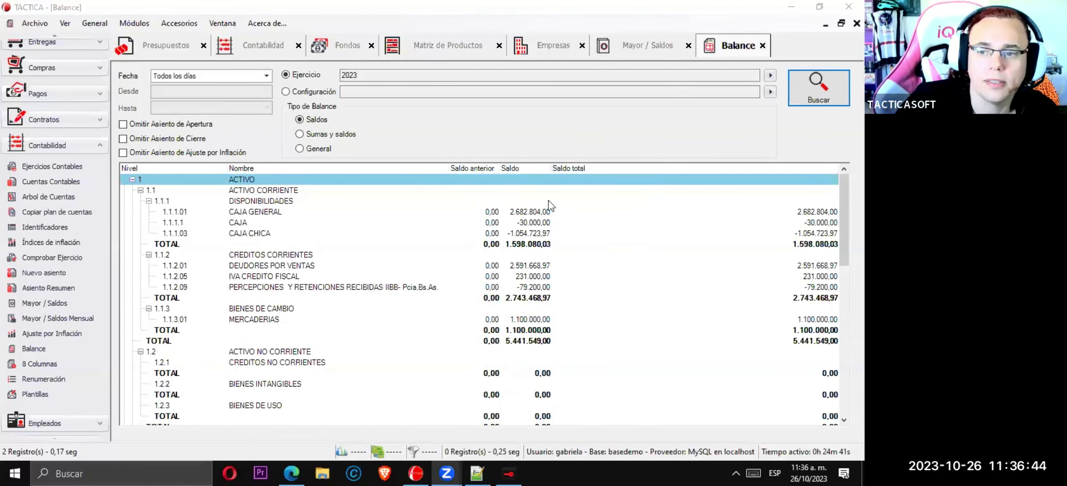
Inspect the DEUDORES POR VENTAS row and glance at the balance's export options
click(241, 268)
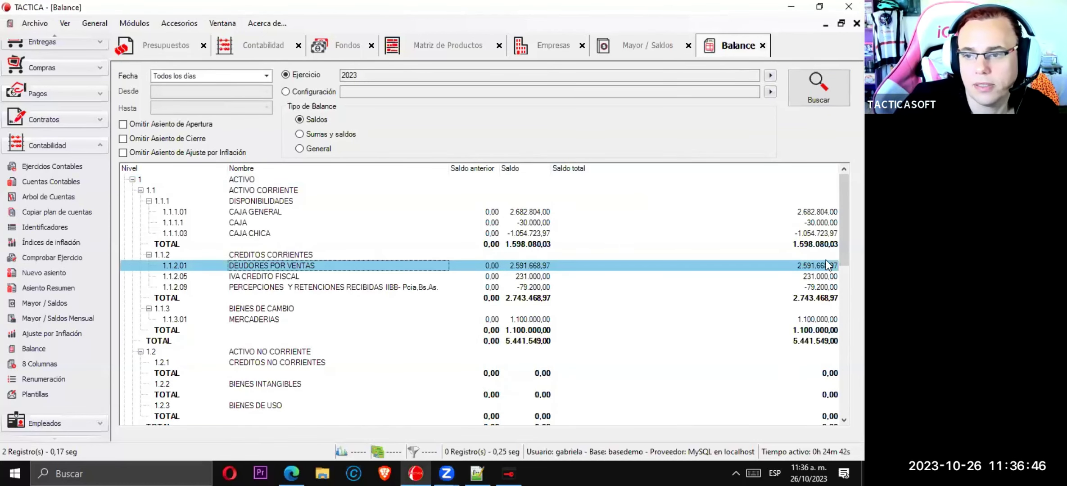
right_click(320, 213)
mouse_move(386, 219)
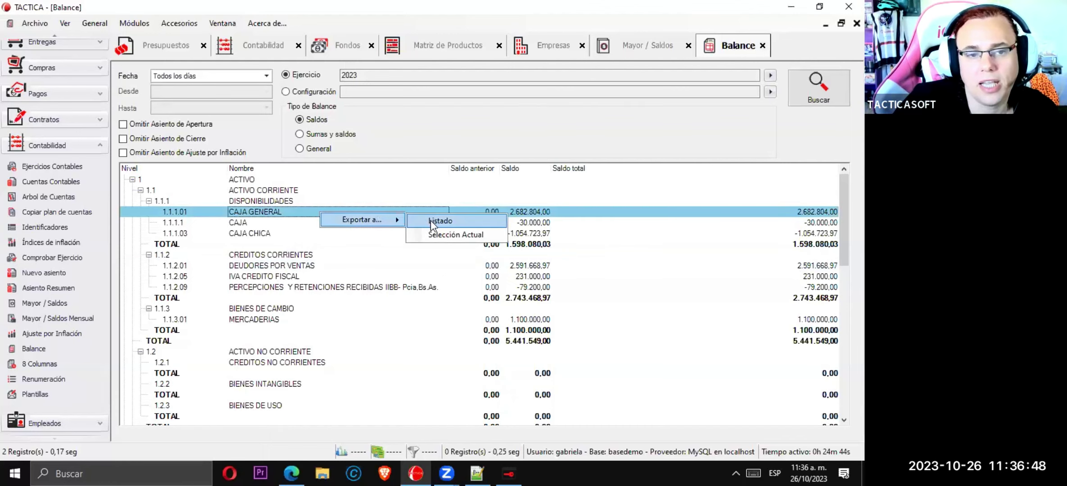
click(843, 220)
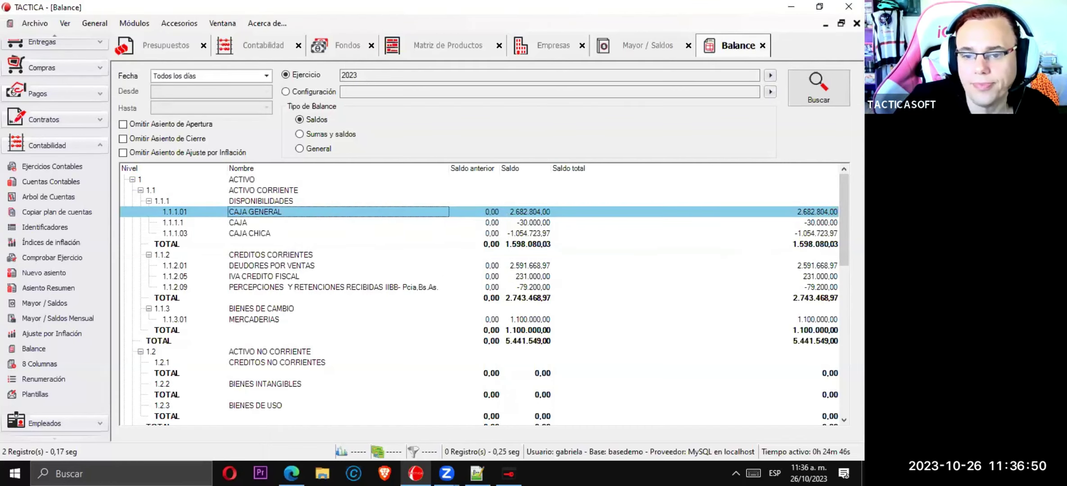
mouse_move(843, 220)
mouse_down()
mouse_move(843, 371)
mouse_move(844, 219)
mouse_up()
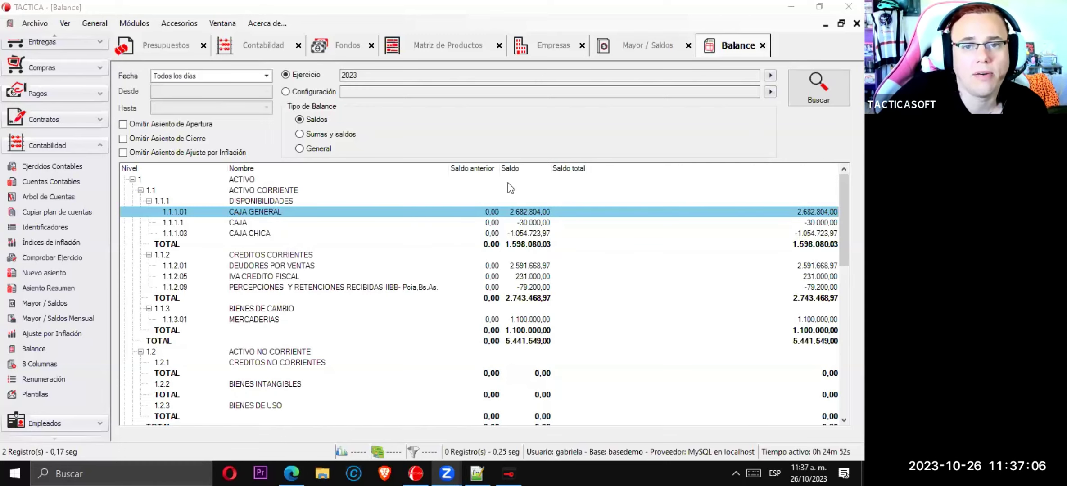
Launch the Facturación module from the Módulos menu into a new tab
click(143, 27)
click(103, 24)
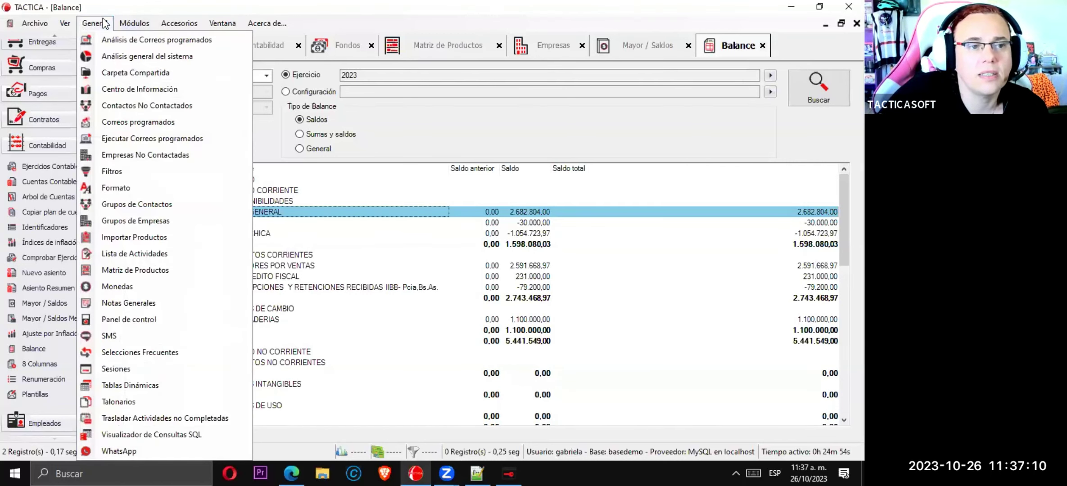
mouse_move(118, 25)
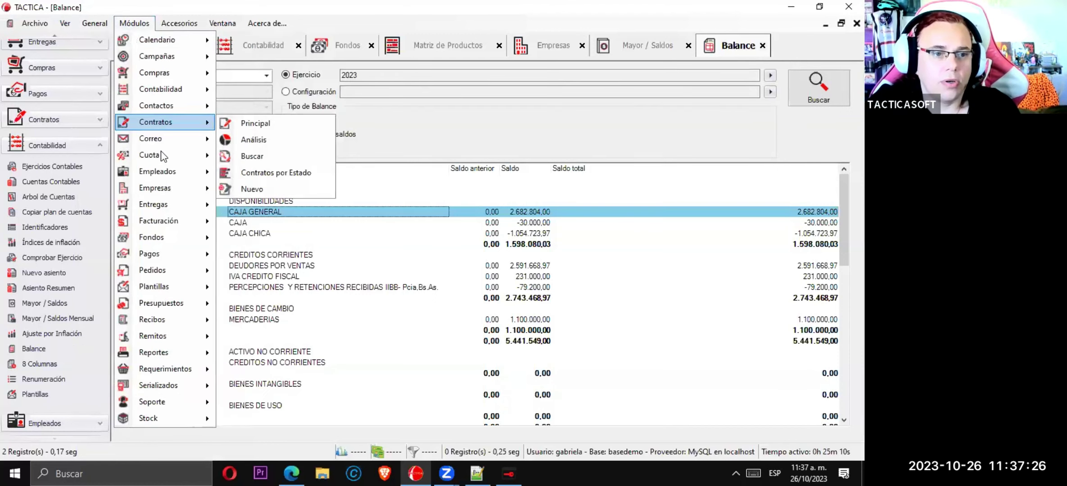
mouse_move(181, 230)
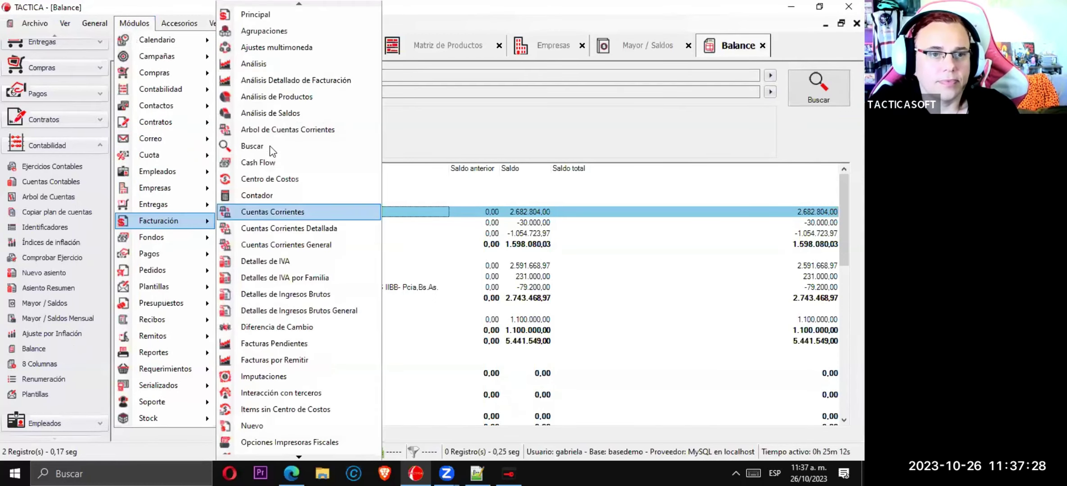
key(Return)
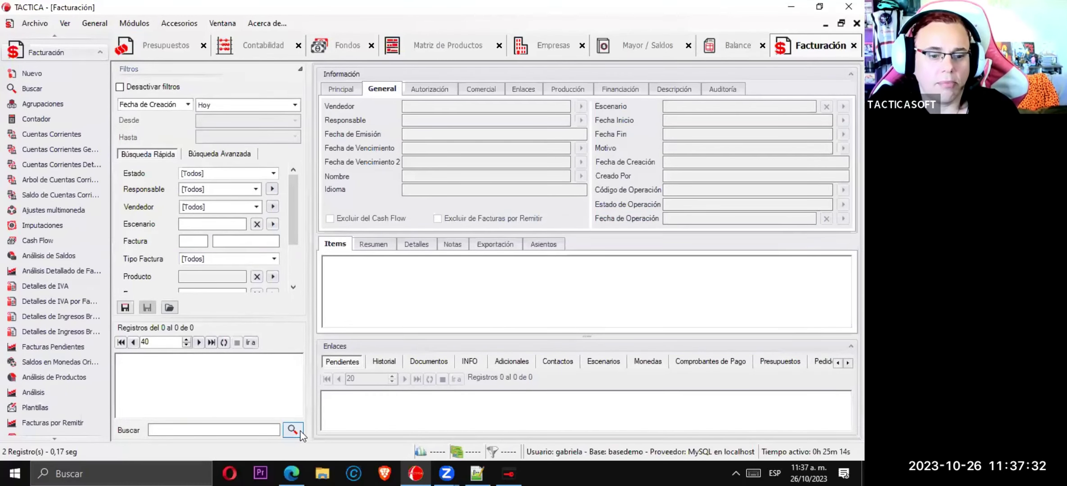
click(297, 431)
right_click(215, 381)
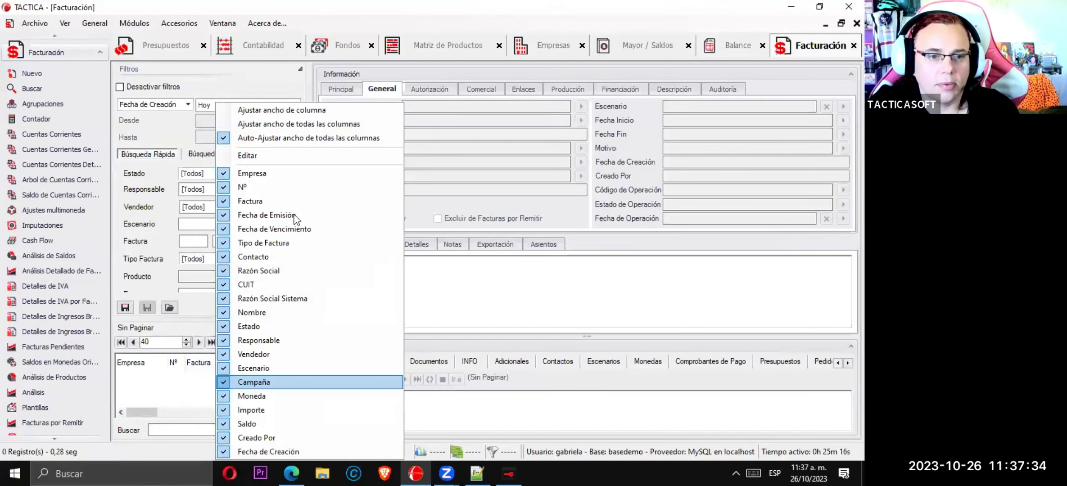
click(162, 396)
right_click(162, 396)
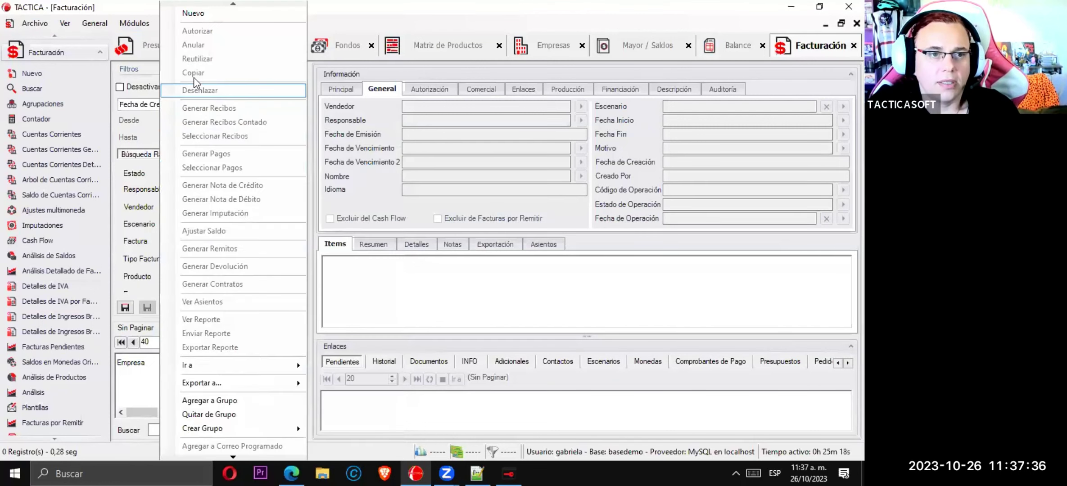
click(195, 14)
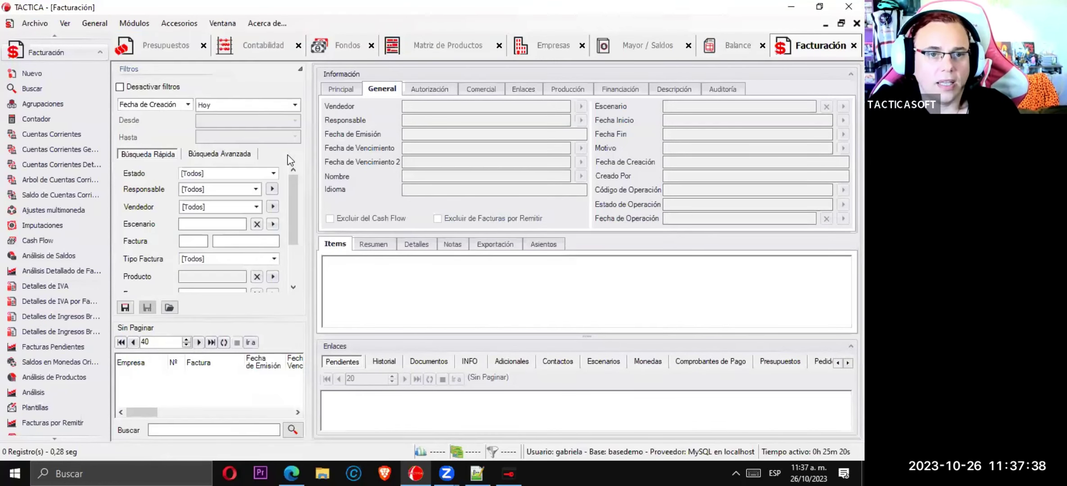
click(412, 84)
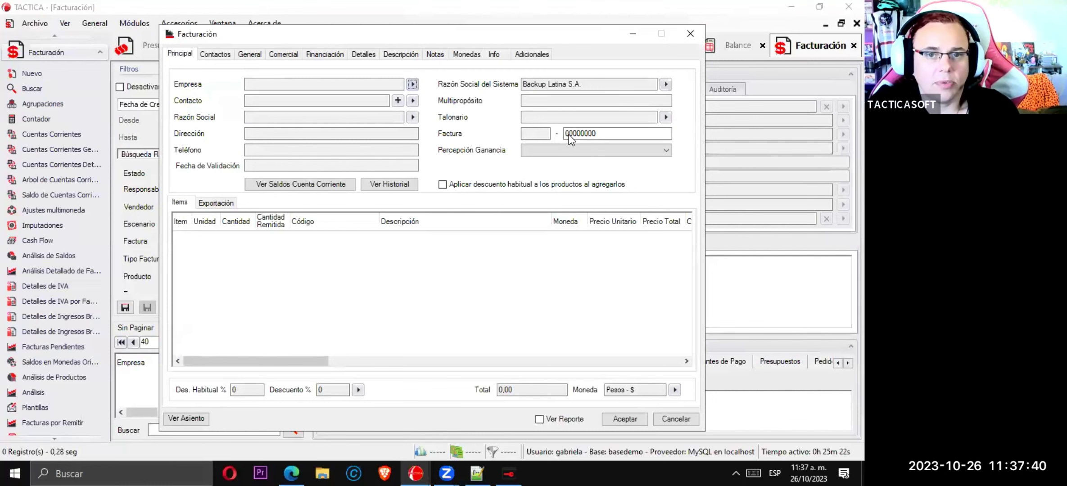
click(715, 49)
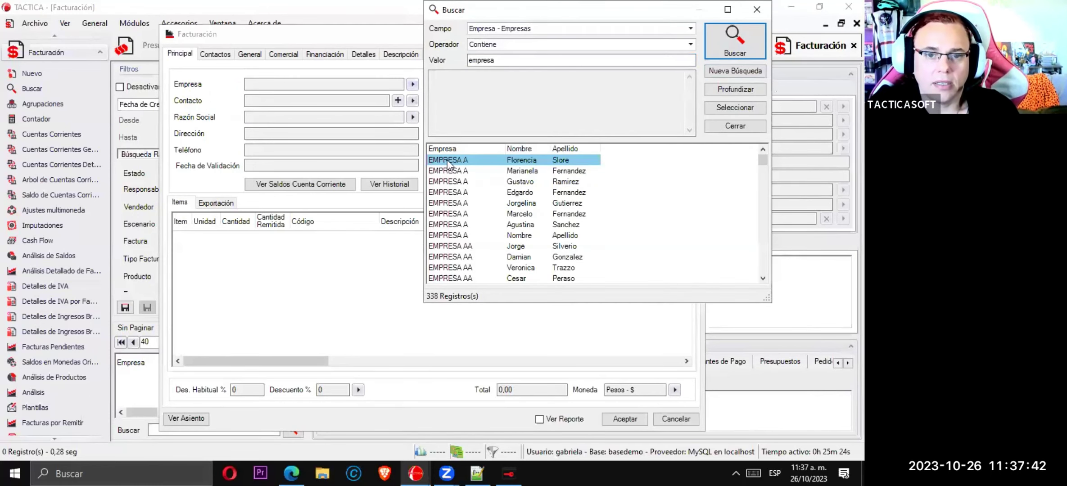
click(735, 107)
drag(624, 84, 466, 92)
right_click(348, 315)
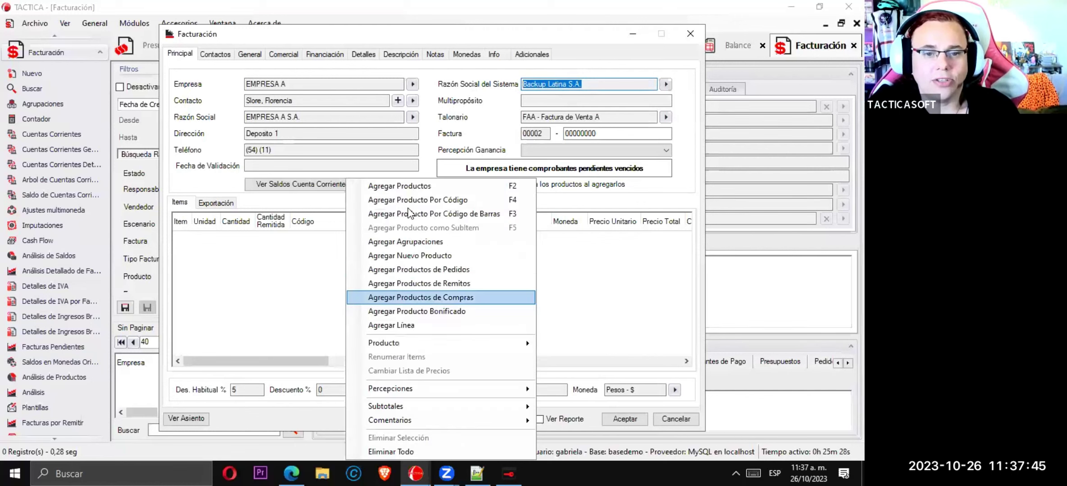
click(399, 185)
click(260, 56)
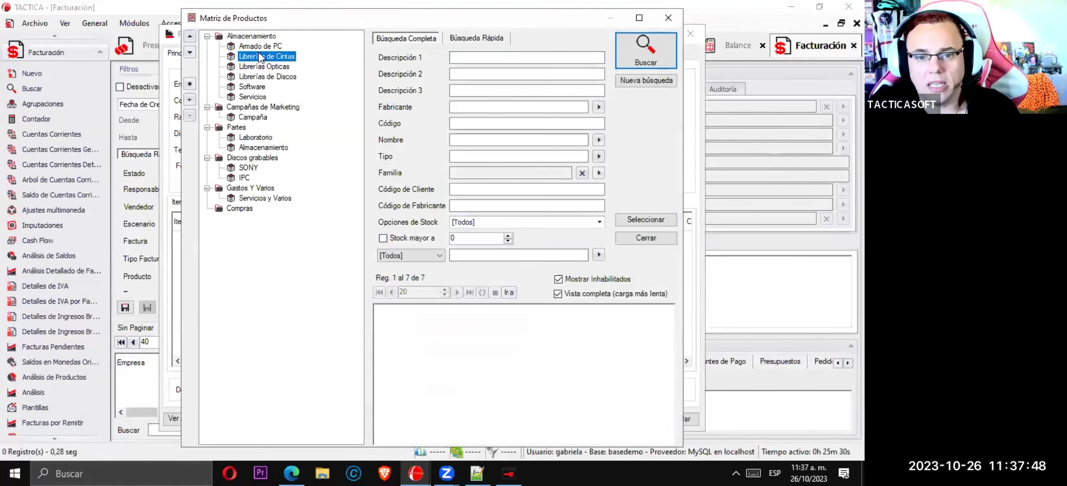
click(652, 237)
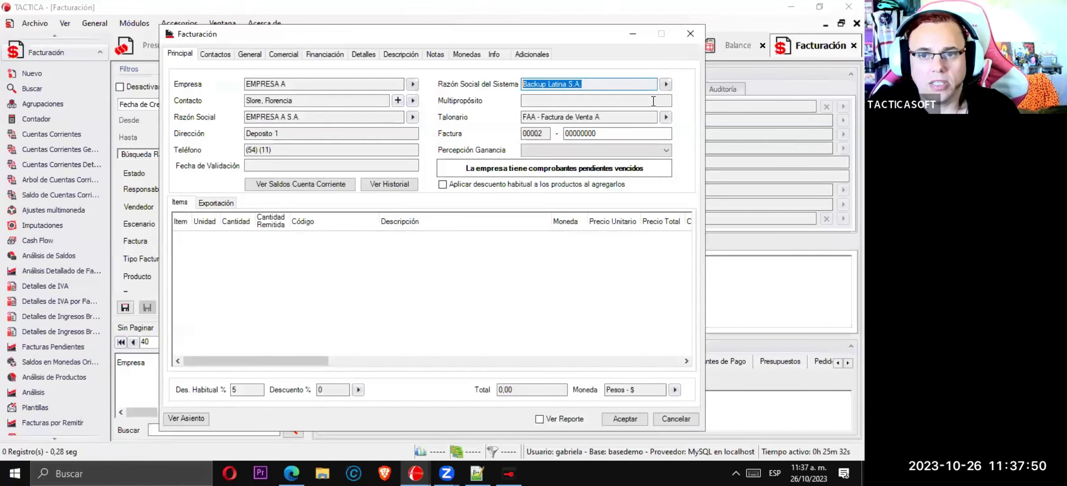
click(665, 84)
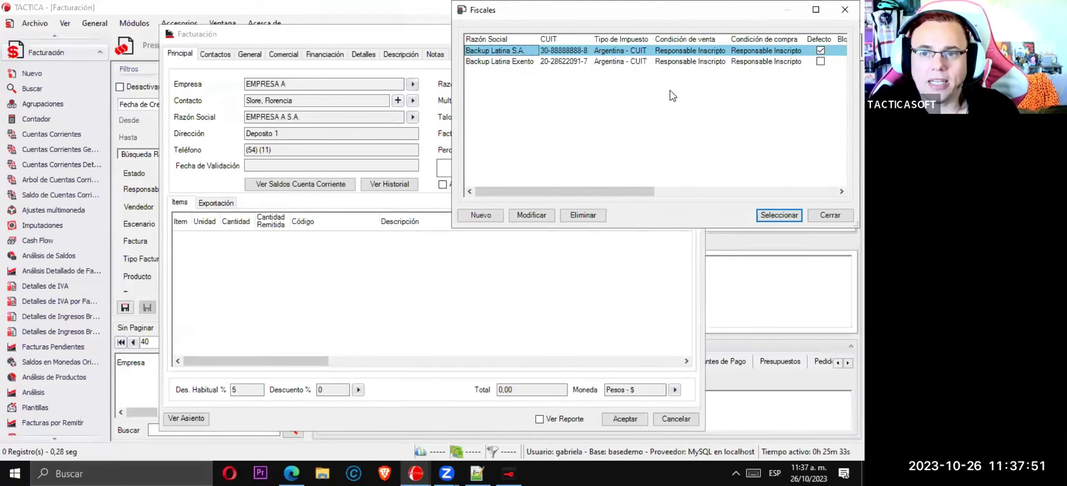
double_click(521, 69)
right_click(400, 281)
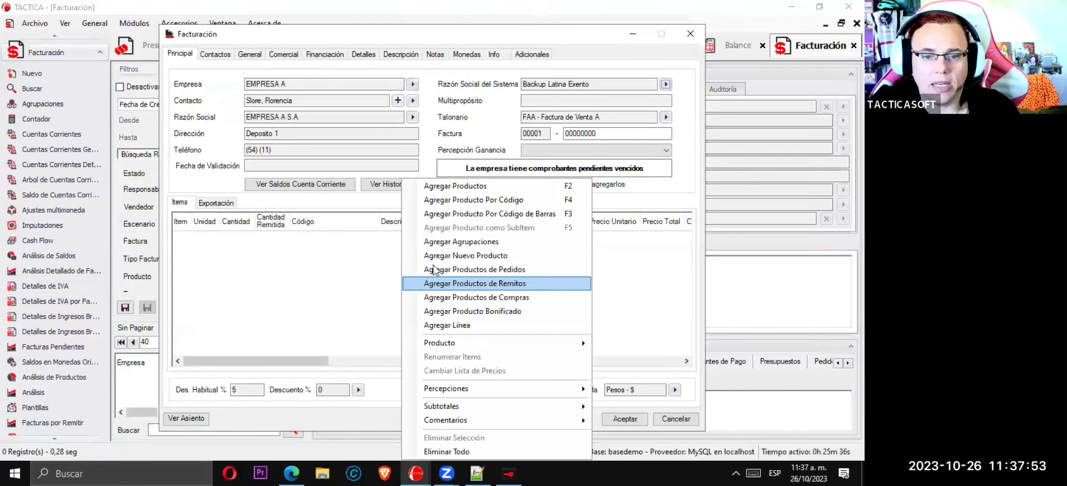
click(455, 198)
click(282, 78)
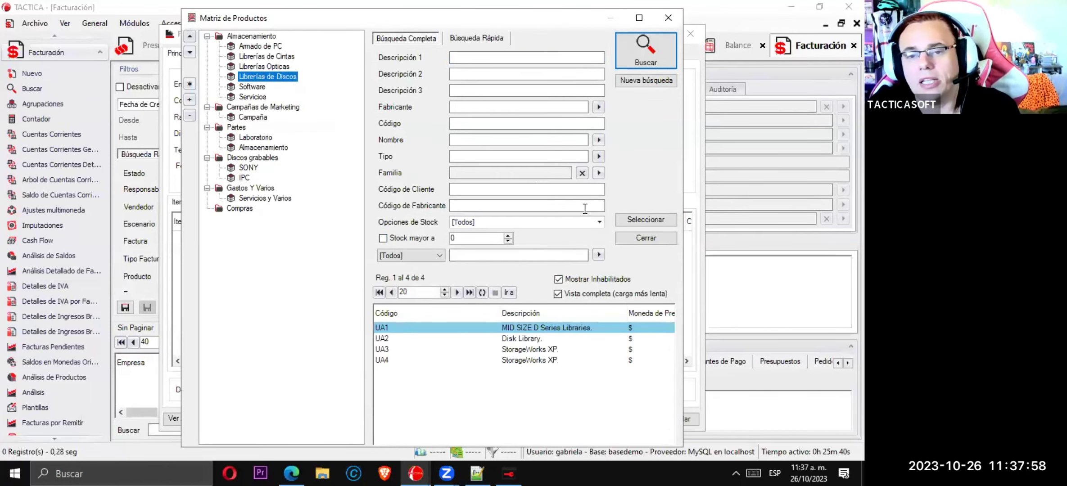
click(648, 238)
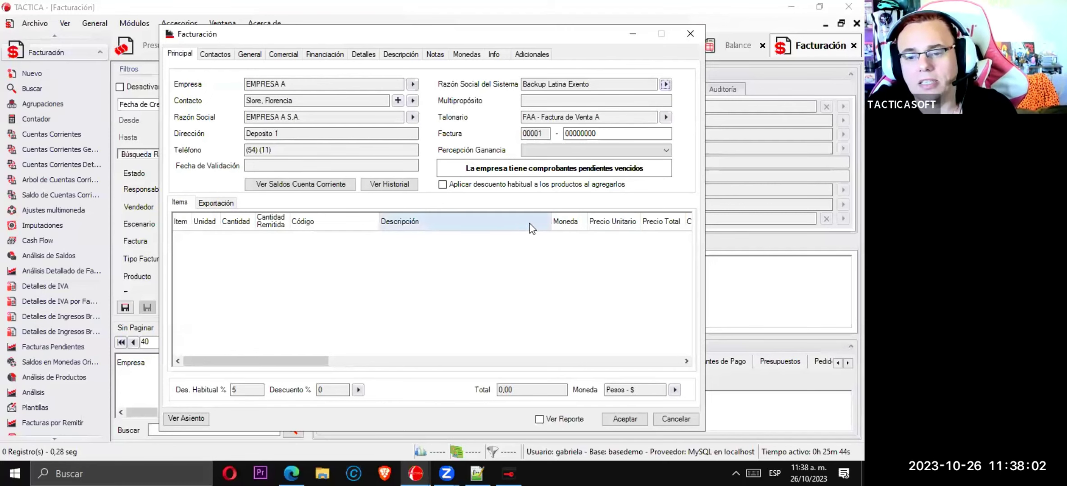
click(661, 420)
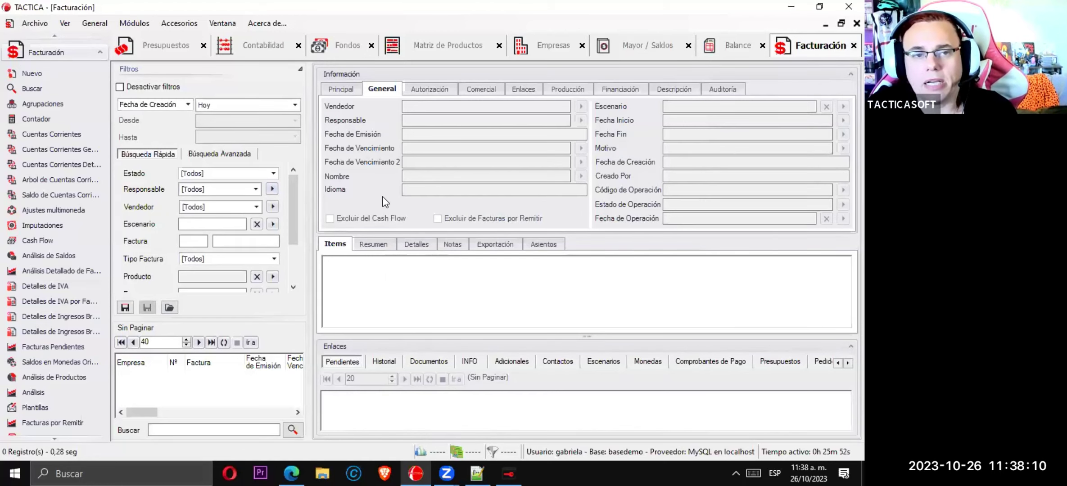
In Copiar plan de cuentas, set the origin fiscal year to 2023
click(237, 55)
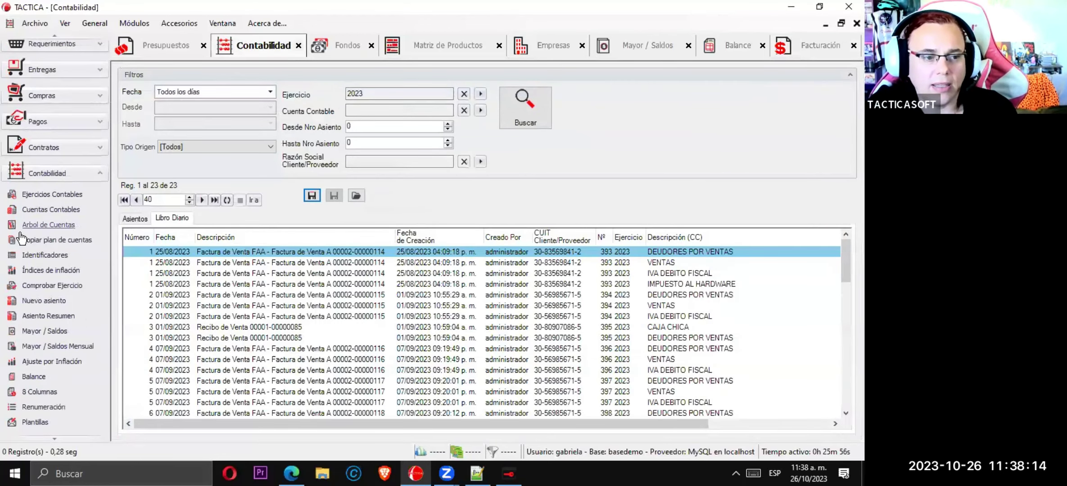
click(28, 243)
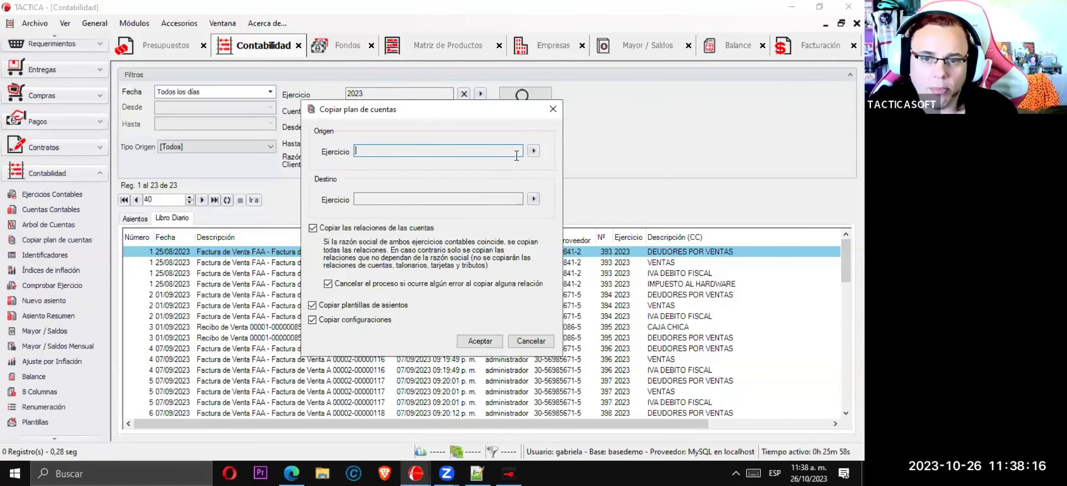
click(533, 152)
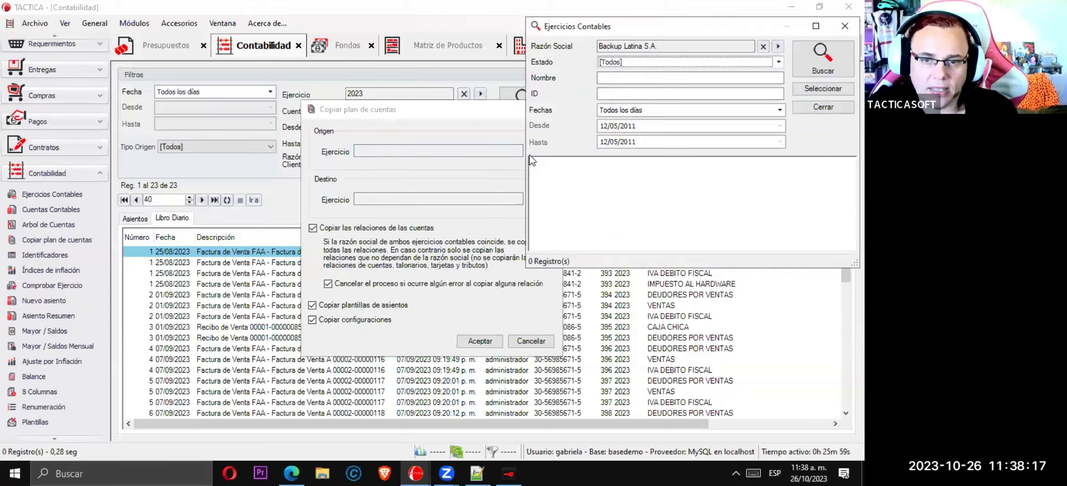
click(823, 56)
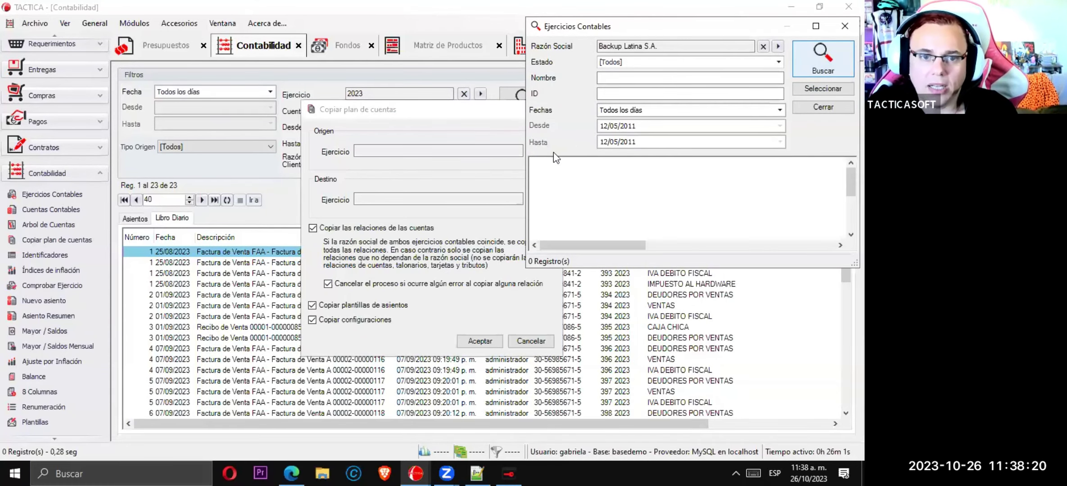
scroll(763, 218, down, 3)
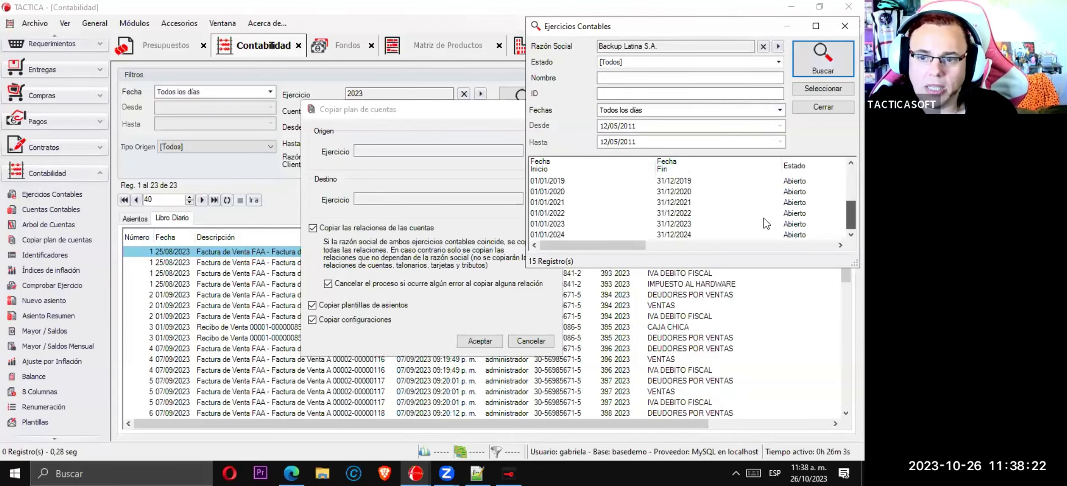
double_click(688, 224)
List Backup Latina Exento's fiscal years as destination and start a Nuevo fiscal year record
click(534, 198)
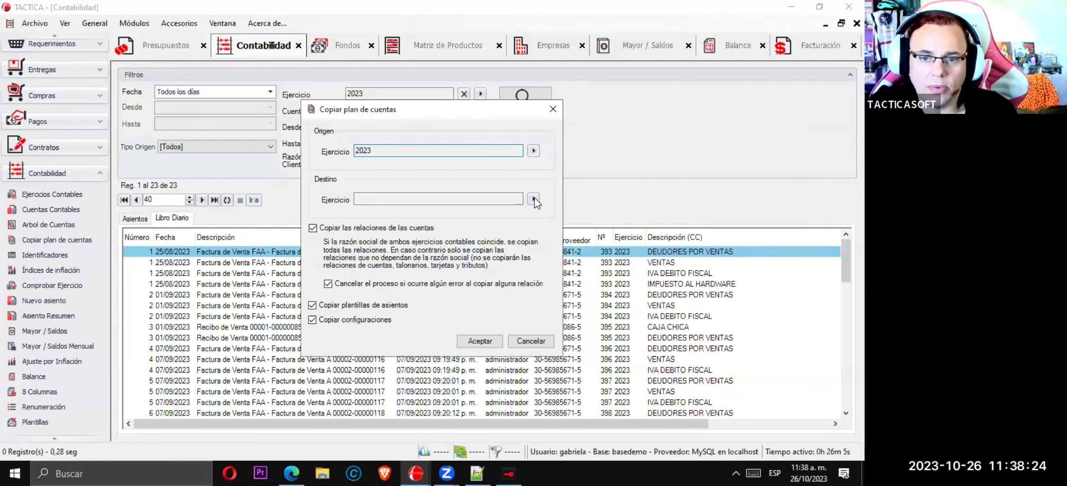
click(774, 97)
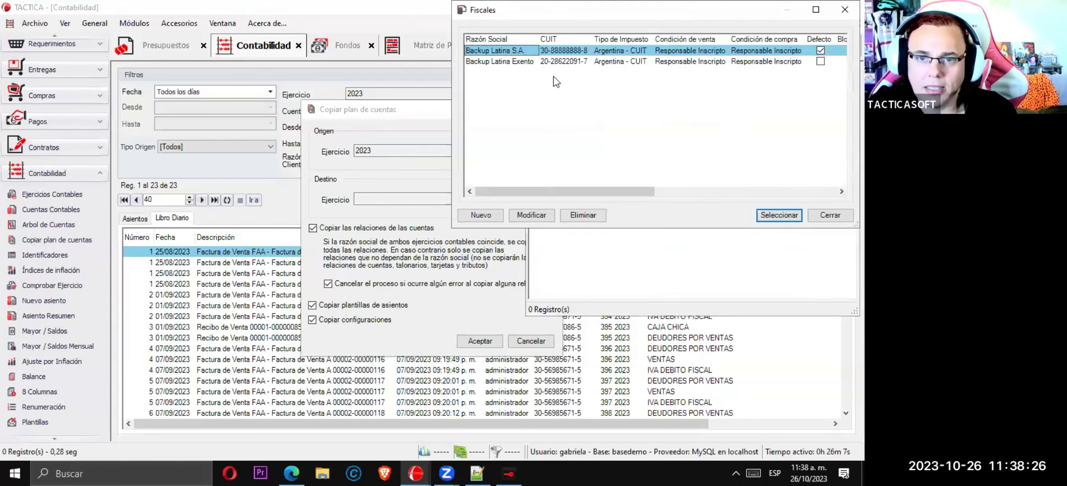
double_click(541, 61)
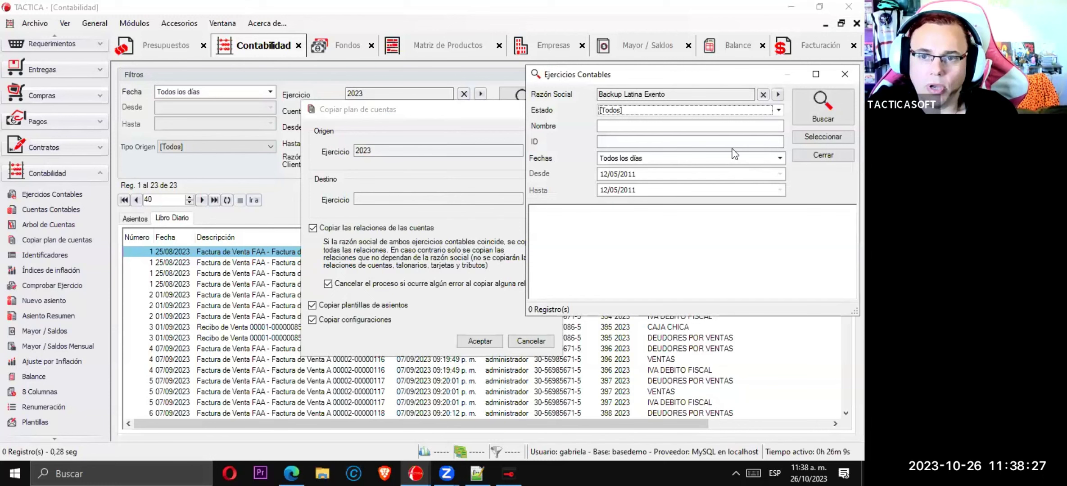
click(834, 119)
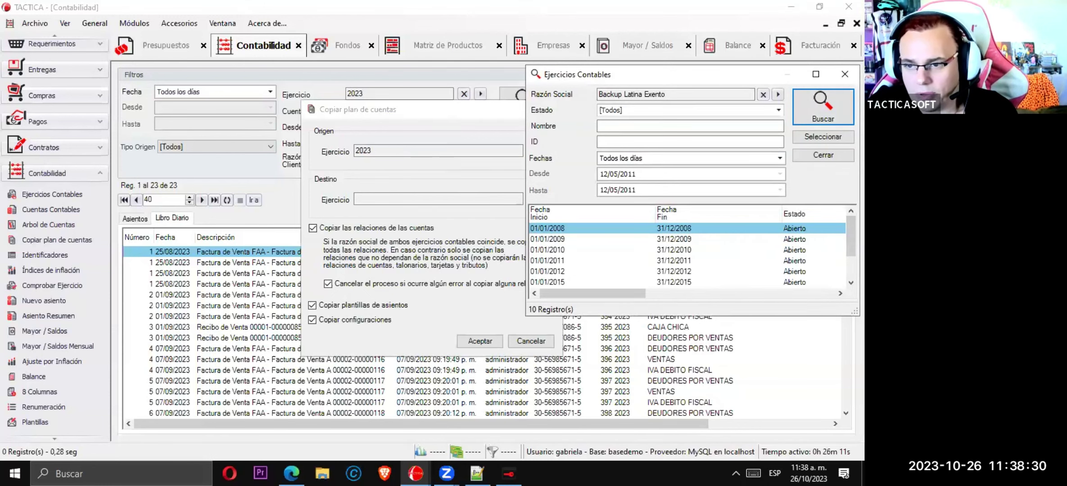
scroll(702, 248, down, 2)
click(604, 255)
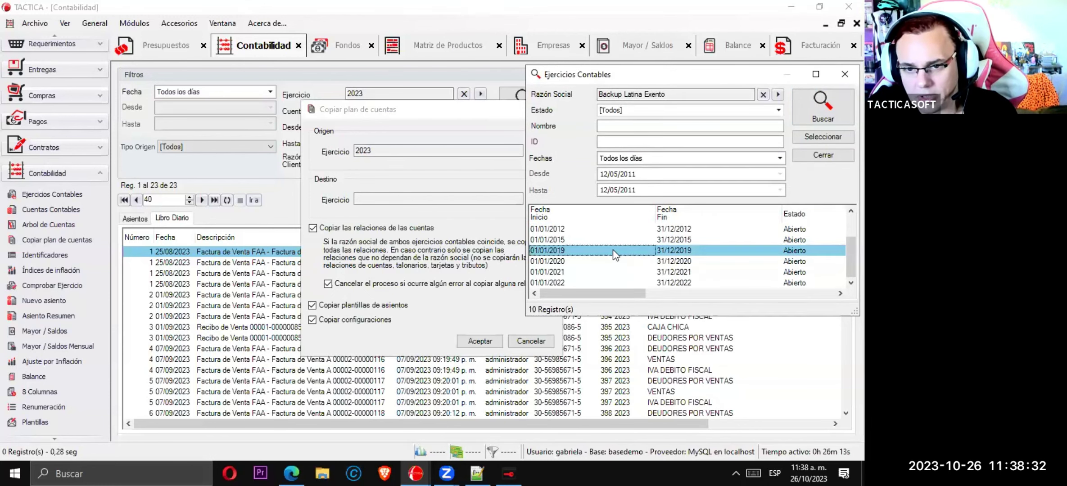
right_click(613, 250)
click(628, 257)
click(483, 210)
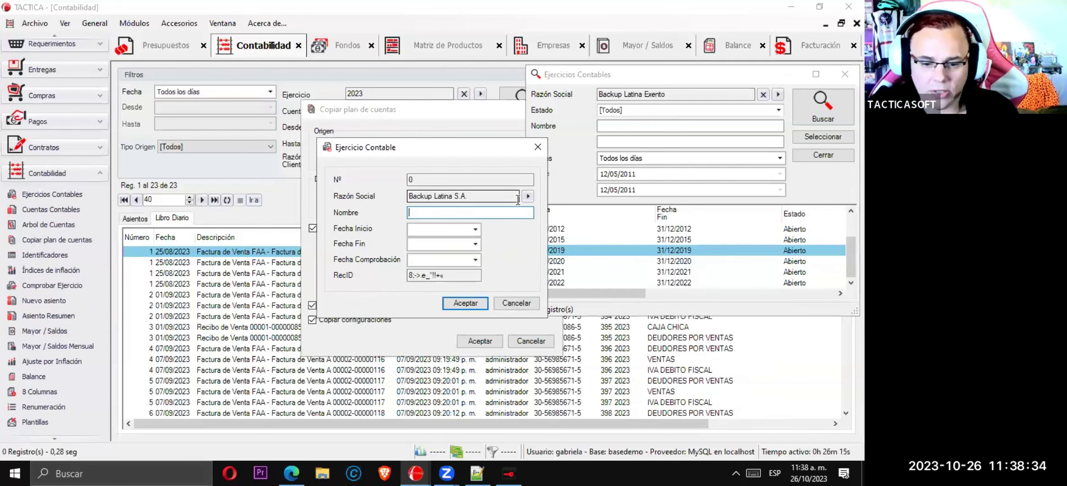
Name the fiscal year 2023 and set its start date to 01/01/2023
text(2023)
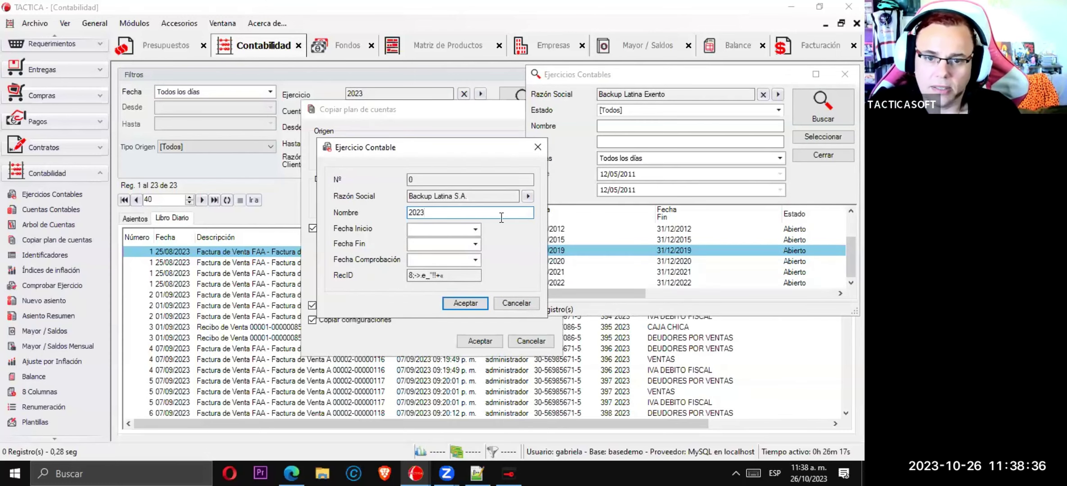
click(475, 230)
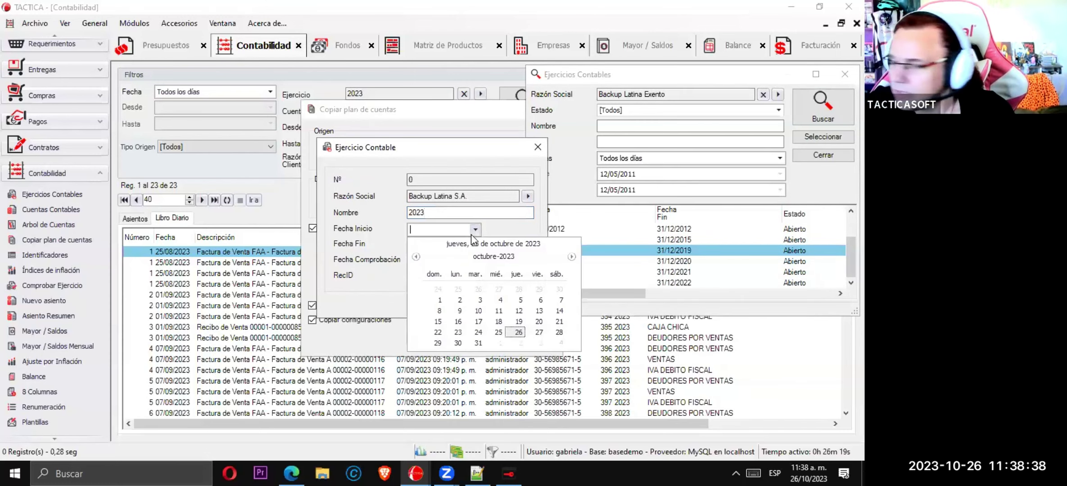
click(416, 257)
click(416, 257)
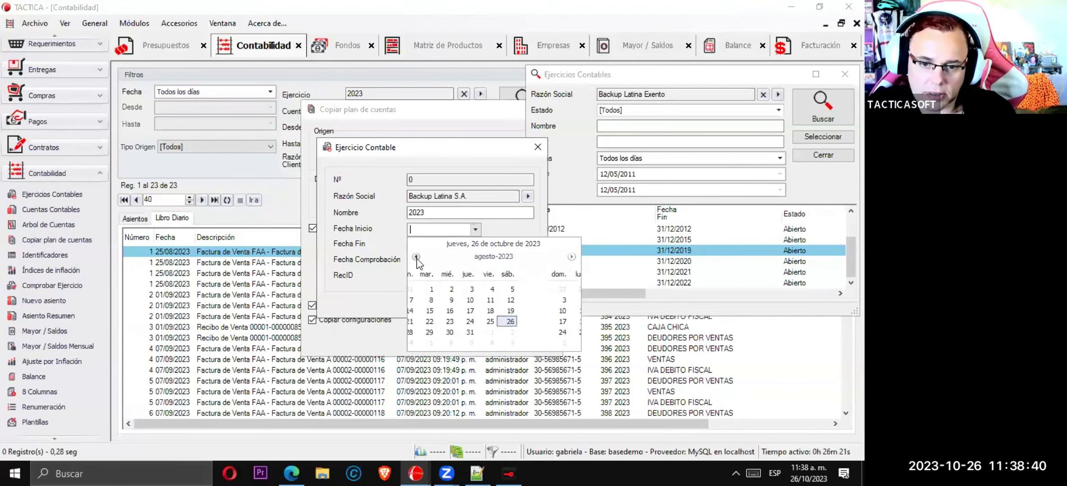
click(416, 257)
click(416, 257)
click(416, 257)
click(416, 257)
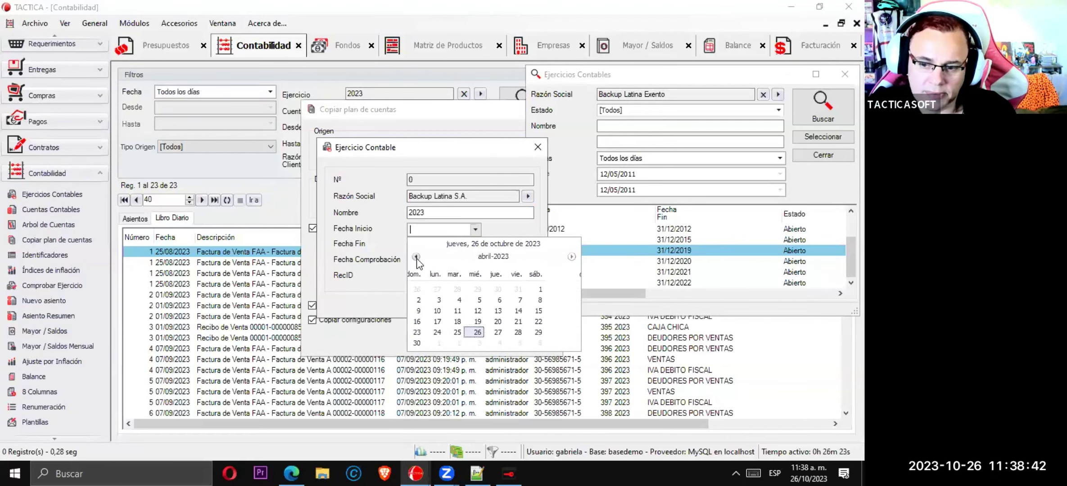
click(416, 257)
click(416, 257)
click(416, 257)
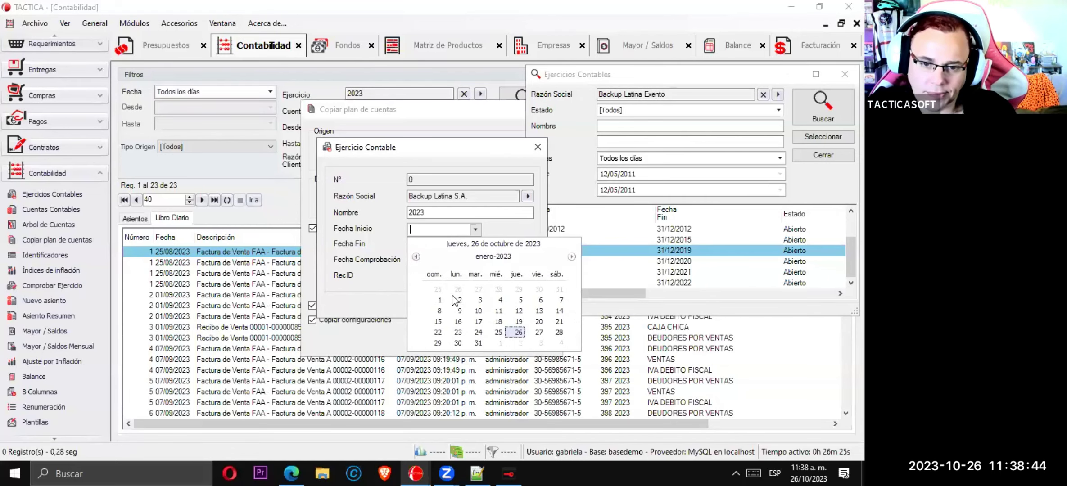
click(465, 300)
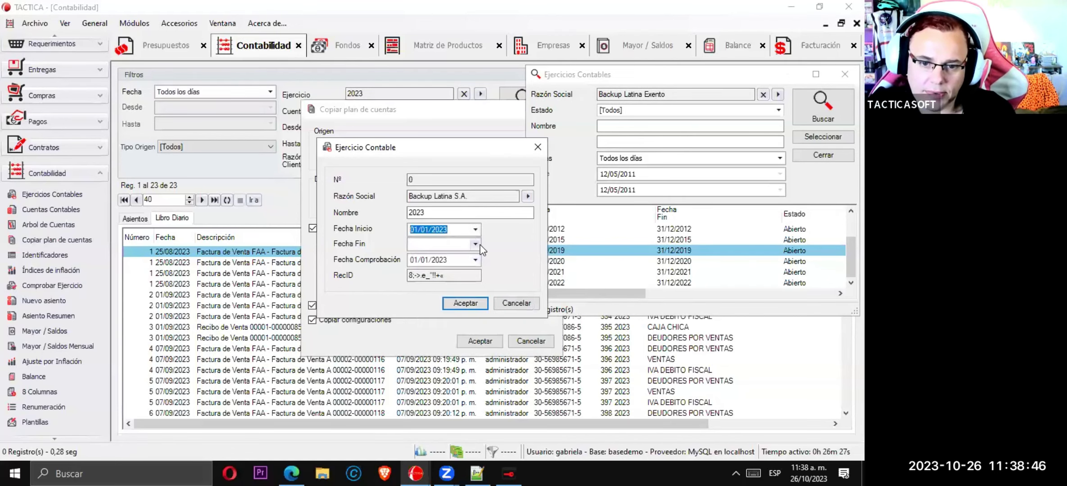
Set the end date to 31/12/2023, assign Backup Latina Exento, and save the fiscal year
click(478, 244)
click(570, 271)
click(571, 271)
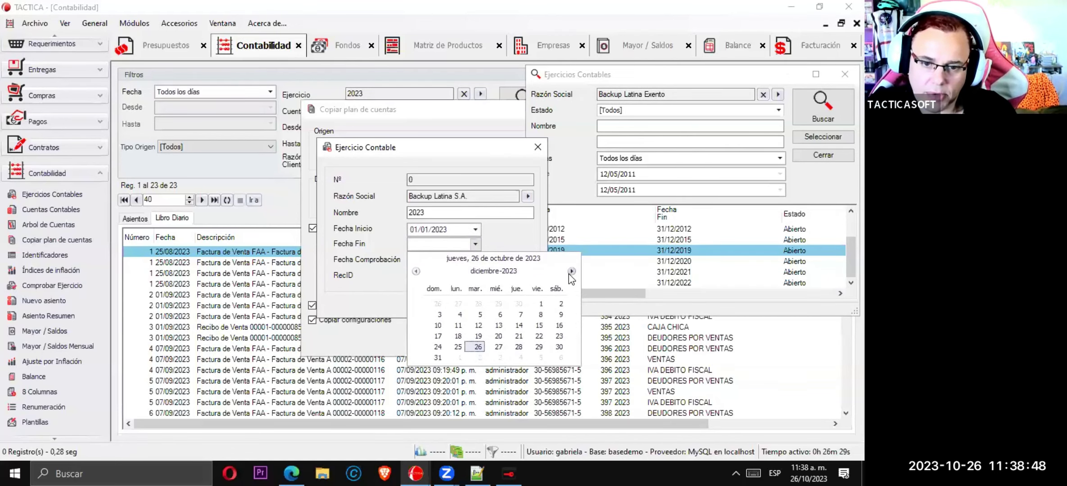
click(571, 272)
click(416, 271)
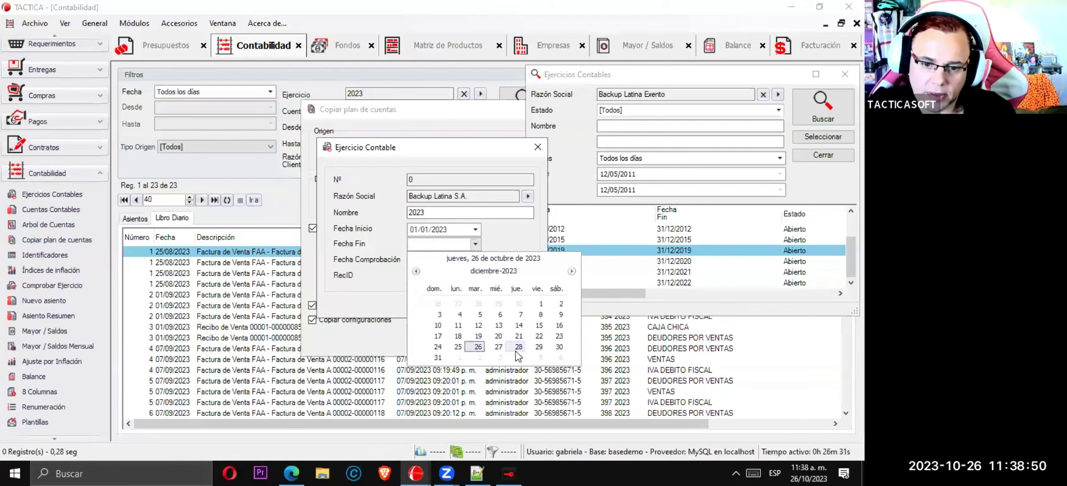
click(431, 358)
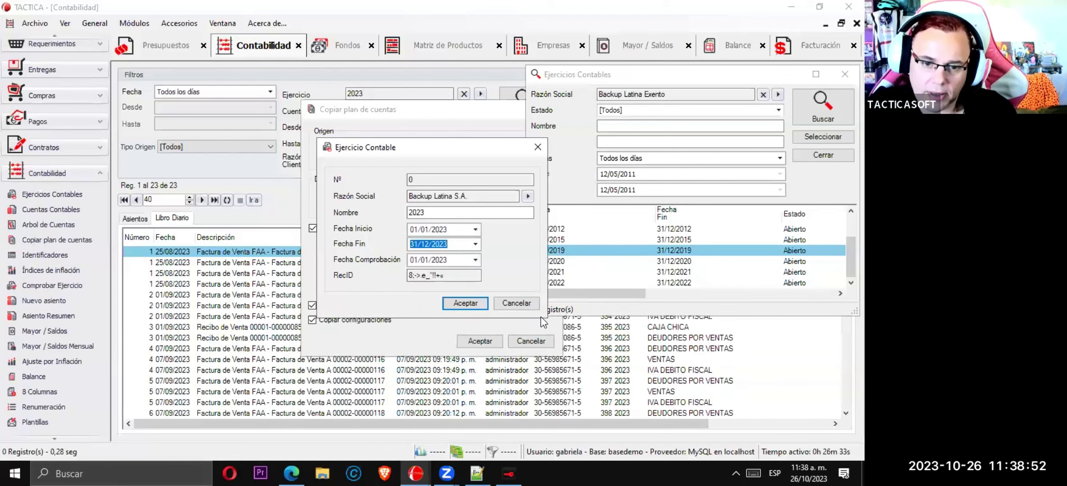
click(478, 303)
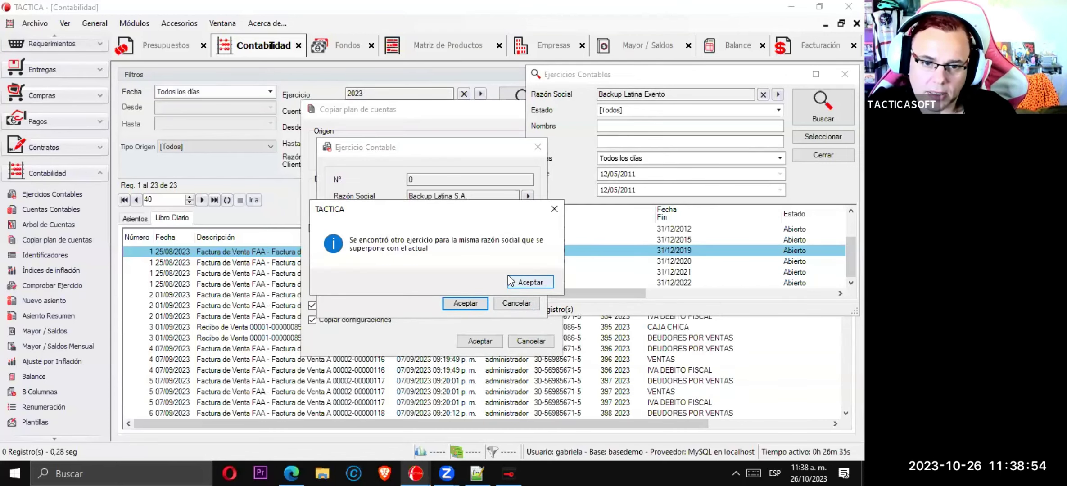
click(511, 282)
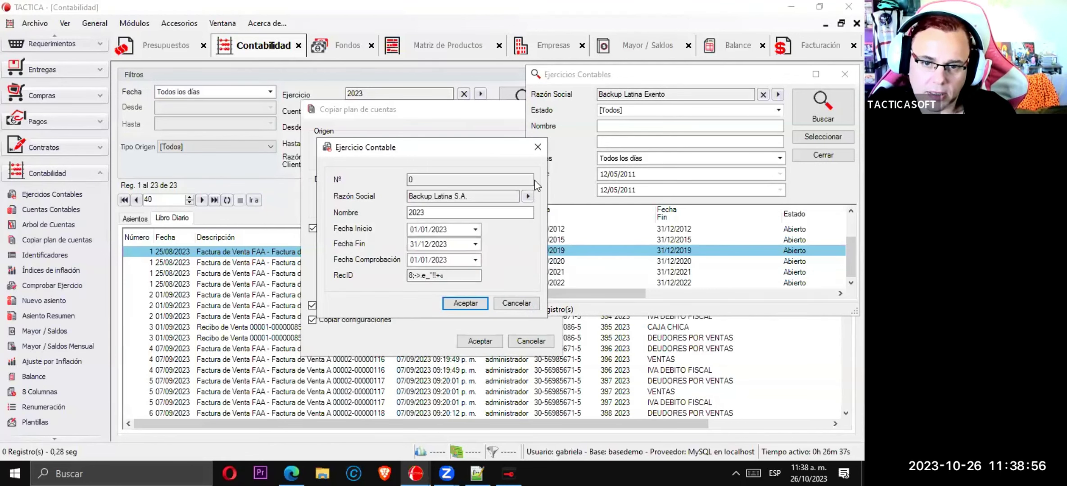
click(528, 196)
double_click(536, 135)
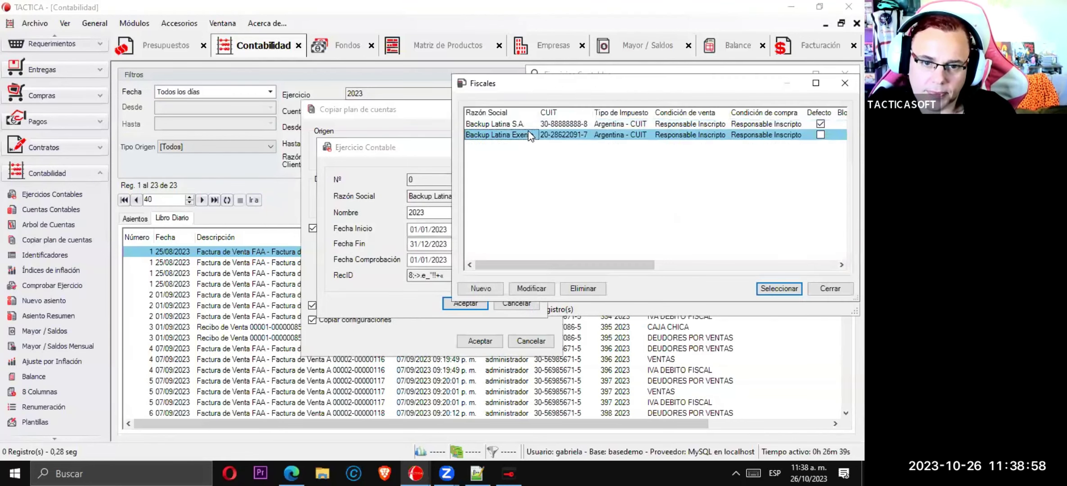
click(471, 304)
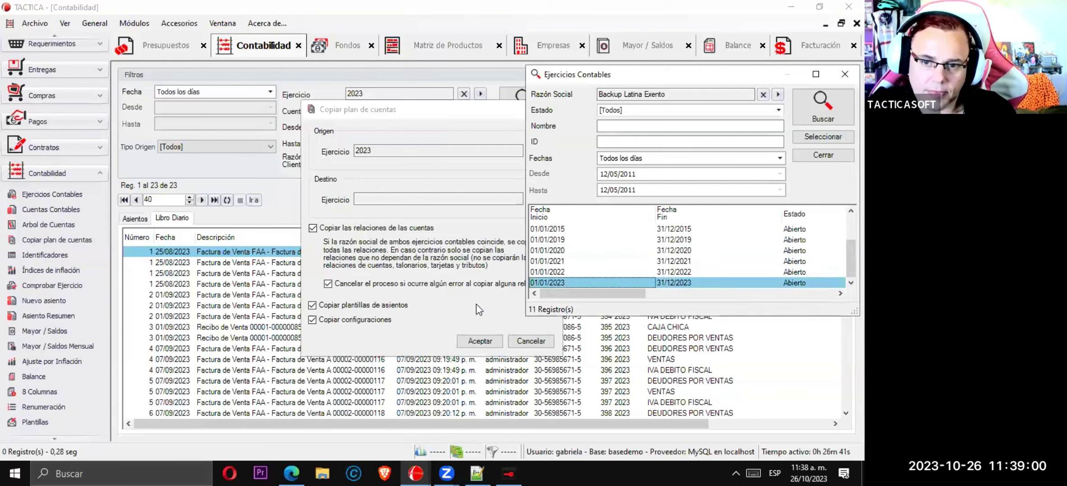
Copy the 2023 chart of accounts into the new 01/01/2023 year with error cancelling turned off
double_click(582, 283)
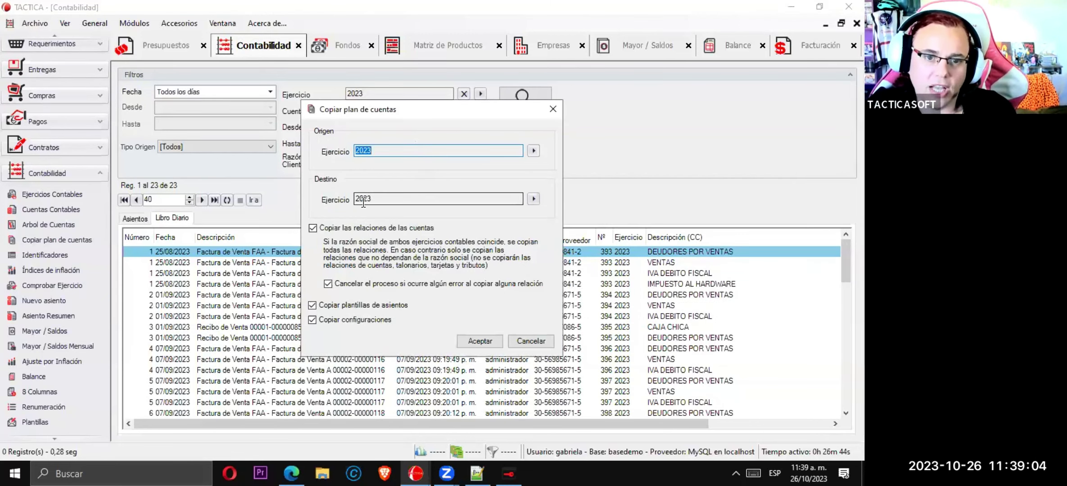
click(329, 285)
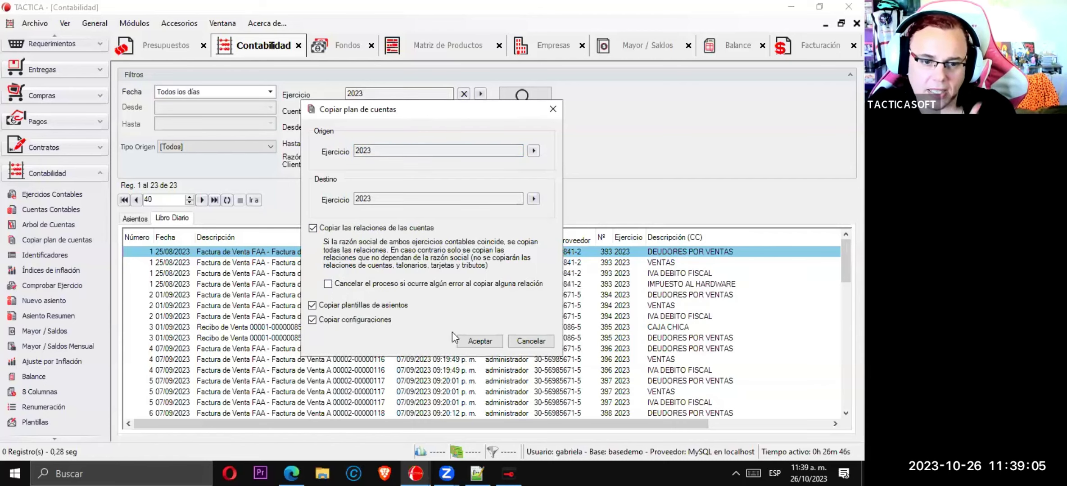
click(487, 345)
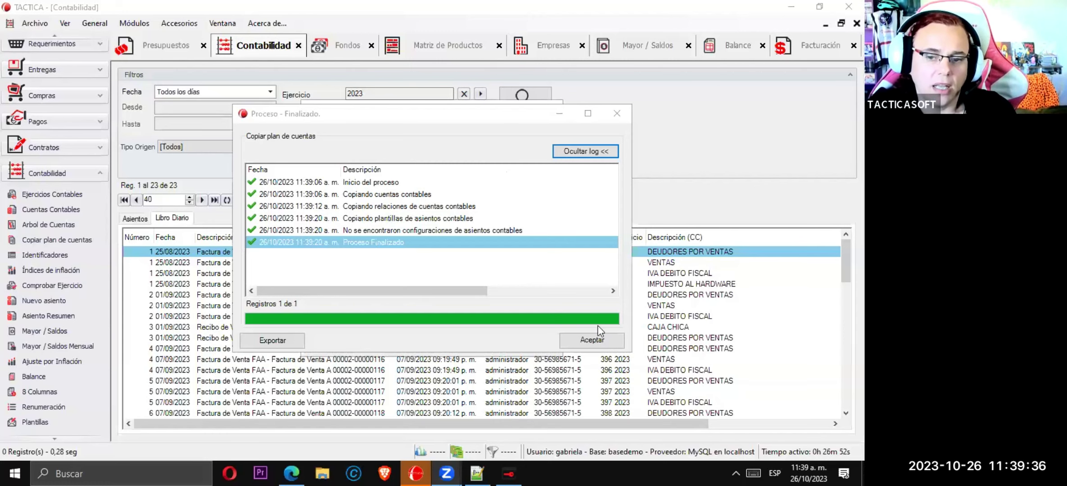
click(603, 345)
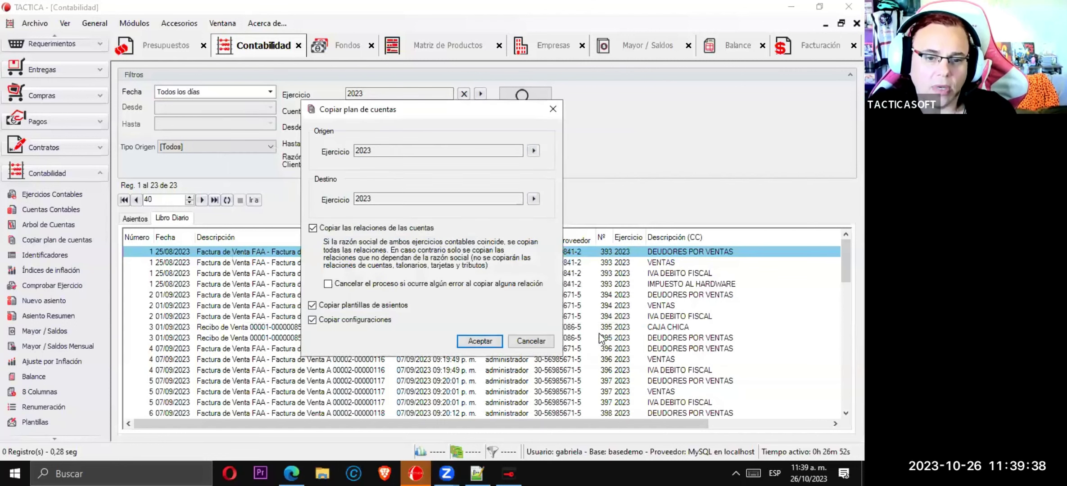
Close the copy window and check the new 2023 record in Ejercicios Contables
click(530, 342)
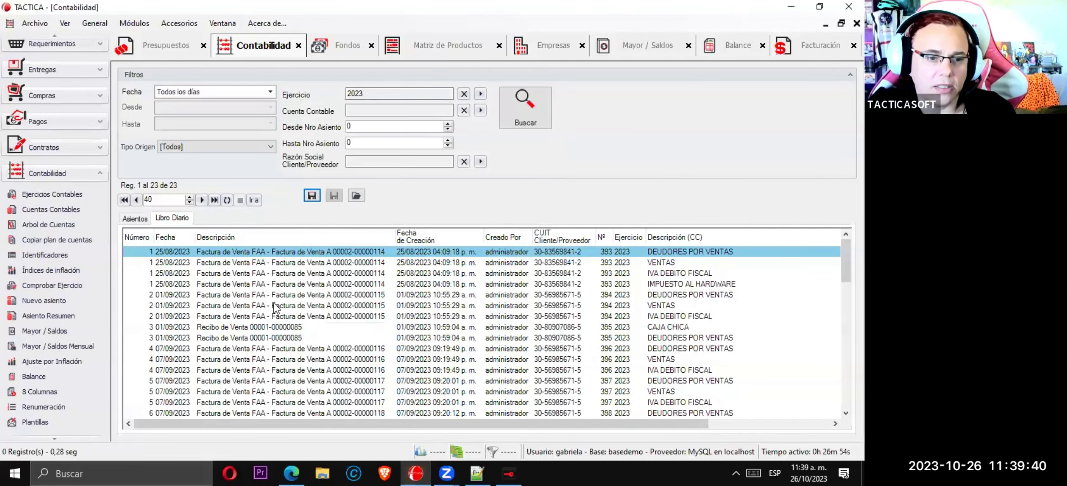
click(50, 194)
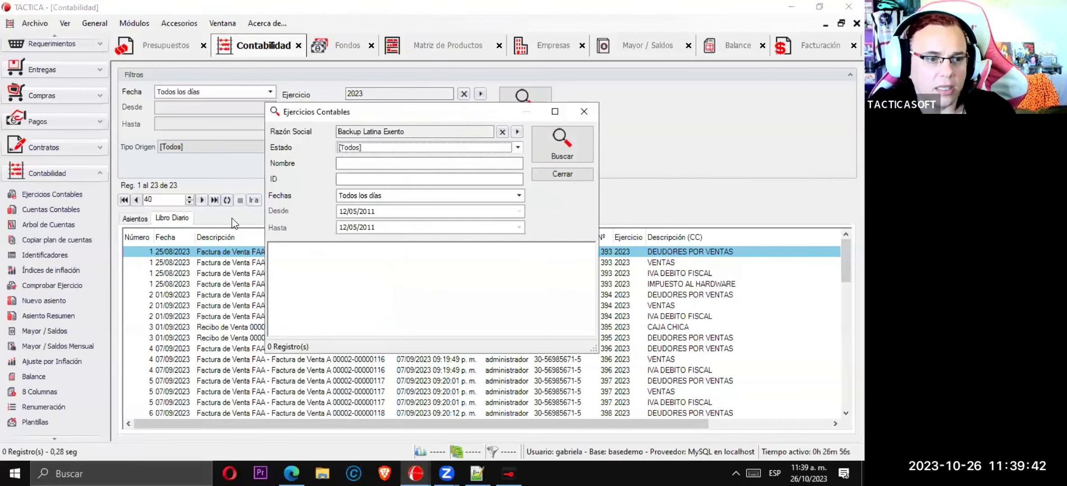
click(565, 145)
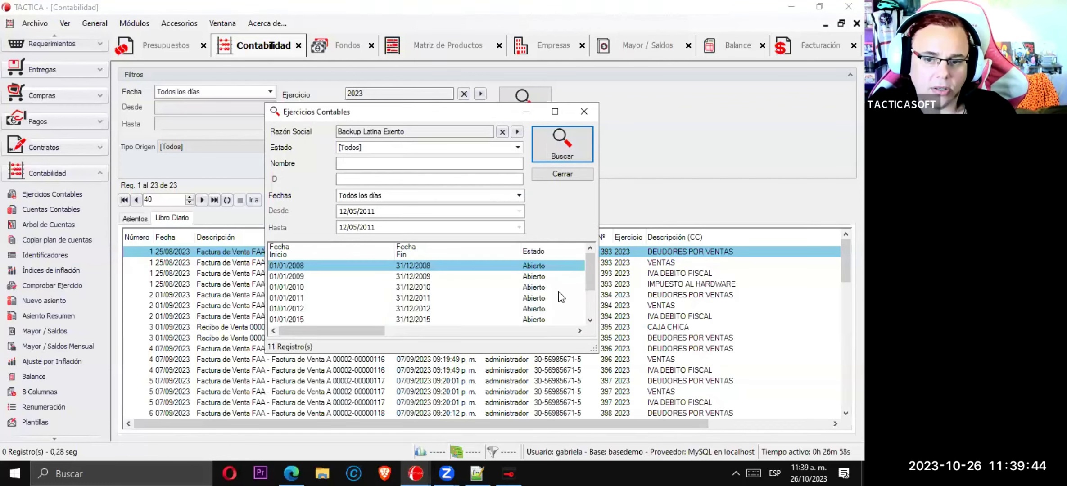
drag(587, 273, 591, 326)
double_click(428, 320)
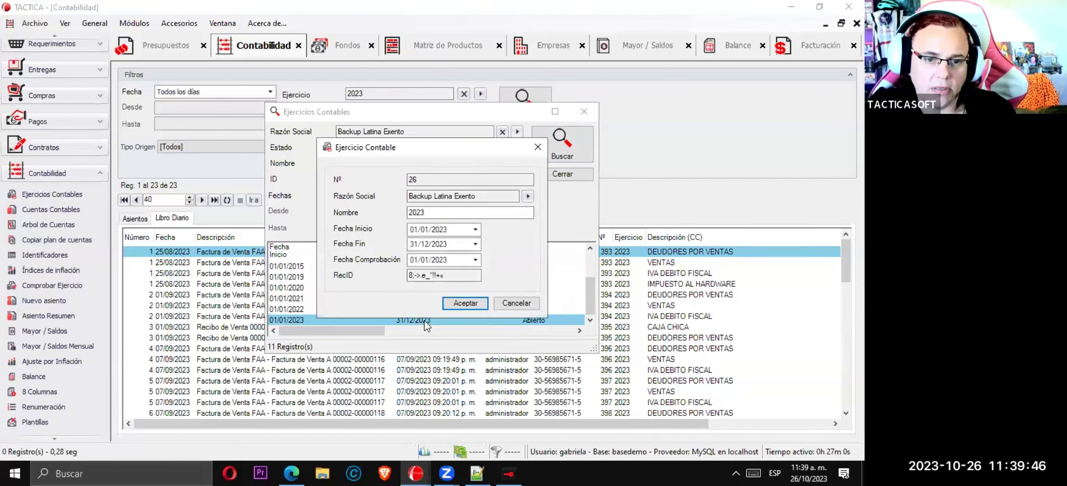
click(465, 304)
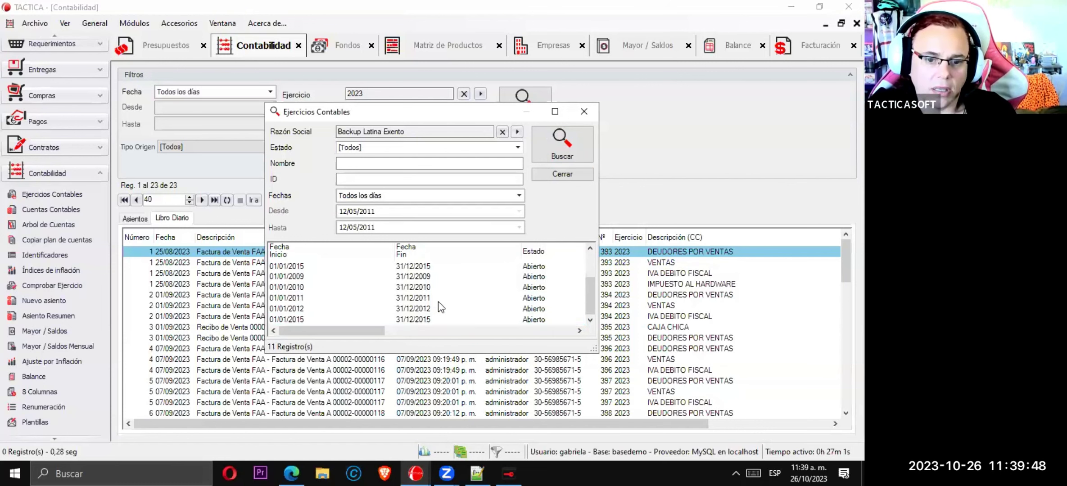
click(583, 111)
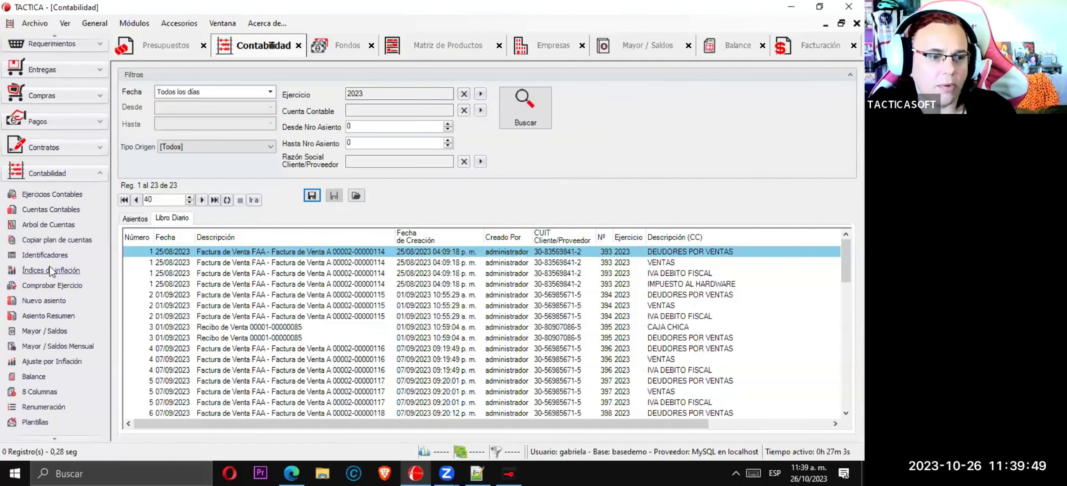
Check Backup Latina Exento's 2023 accounts in Arbol de Cuentas, then cancel Copiar plan de cuentas
click(49, 224)
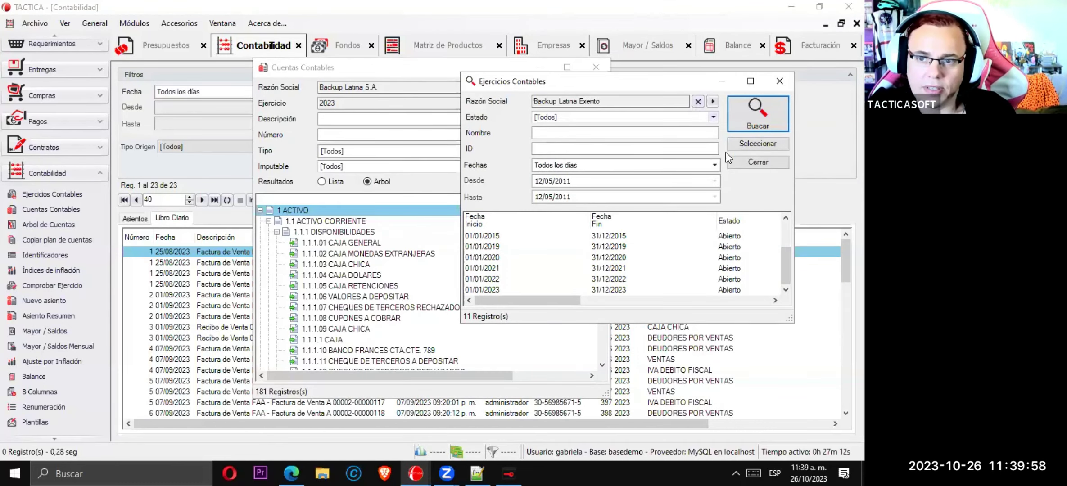
double_click(580, 290)
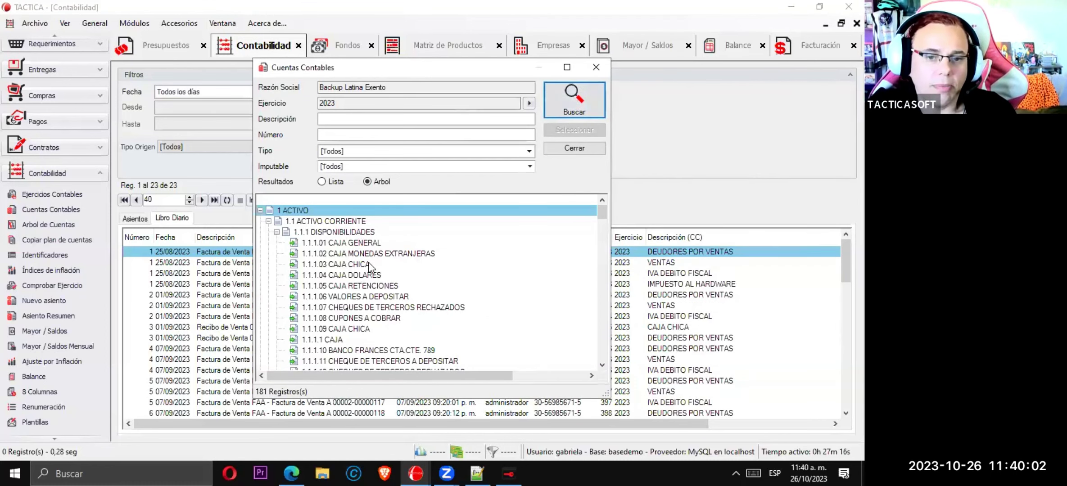
click(596, 67)
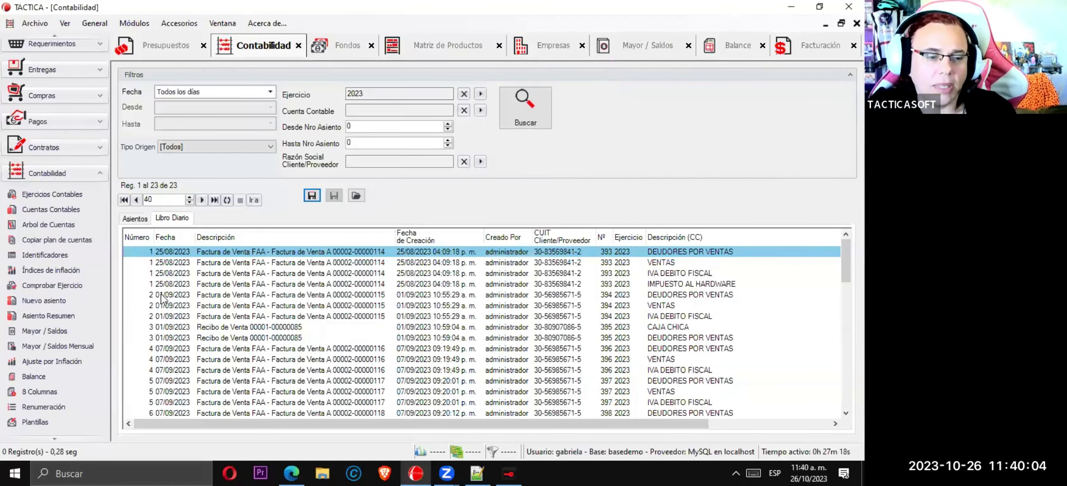
click(84, 240)
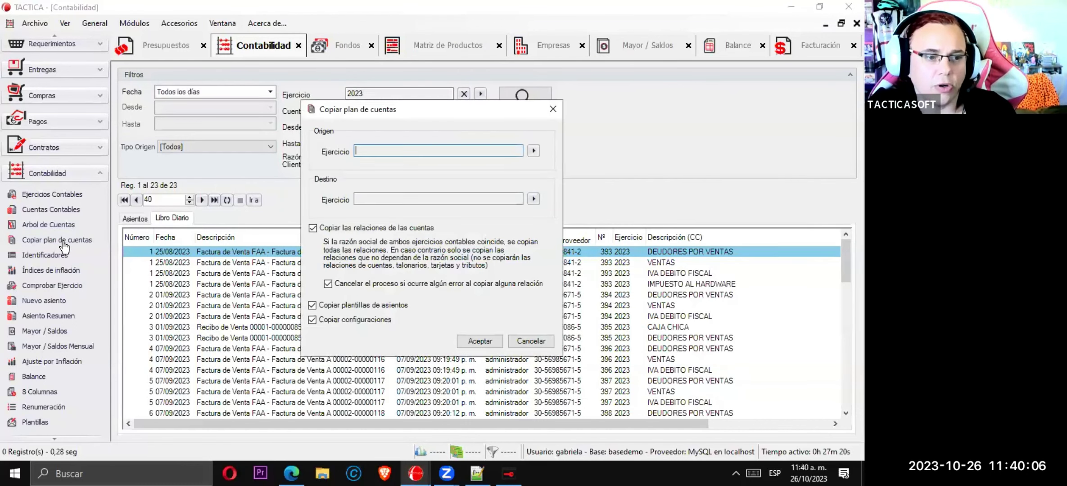
click(349, 284)
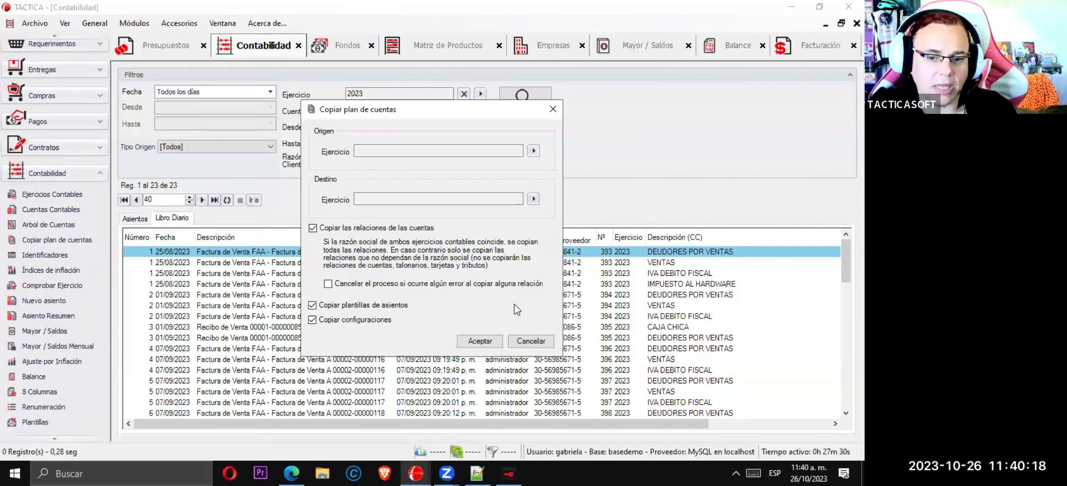
click(531, 341)
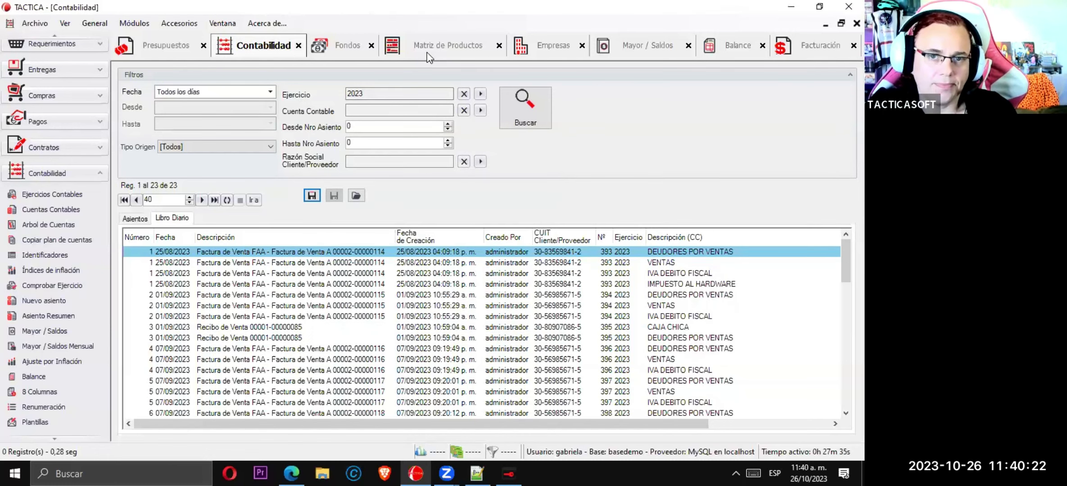